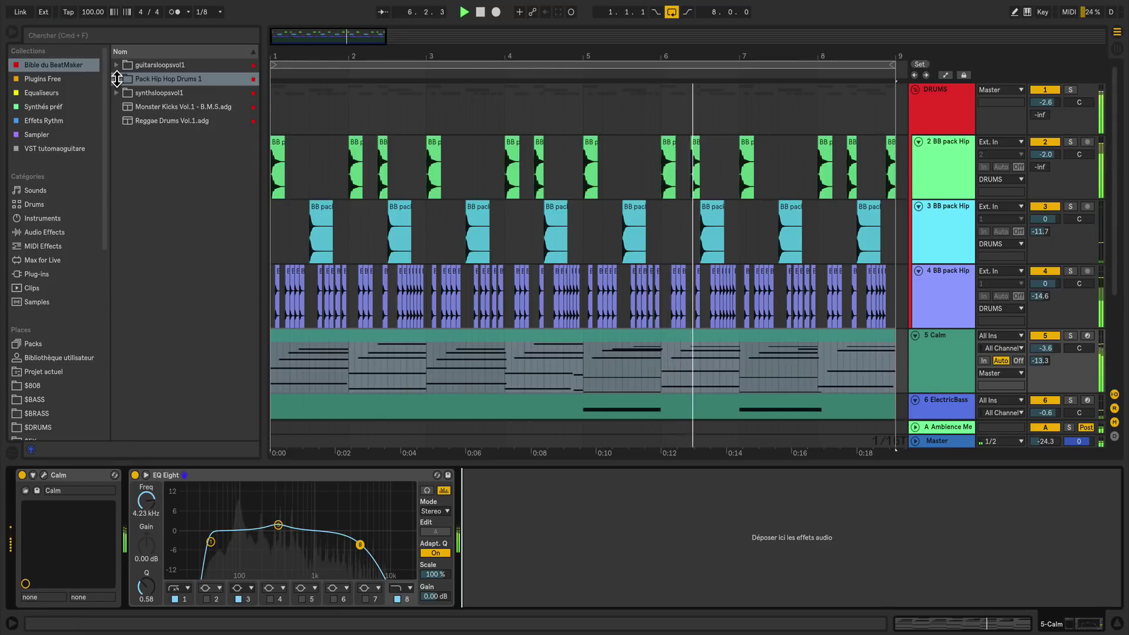
# - Expand the Pack Hip Hop Drums 1 folder in the Bible du BeatMaker collection and check its Hip Hop 1 subfolder
pyautogui.click(117, 78)
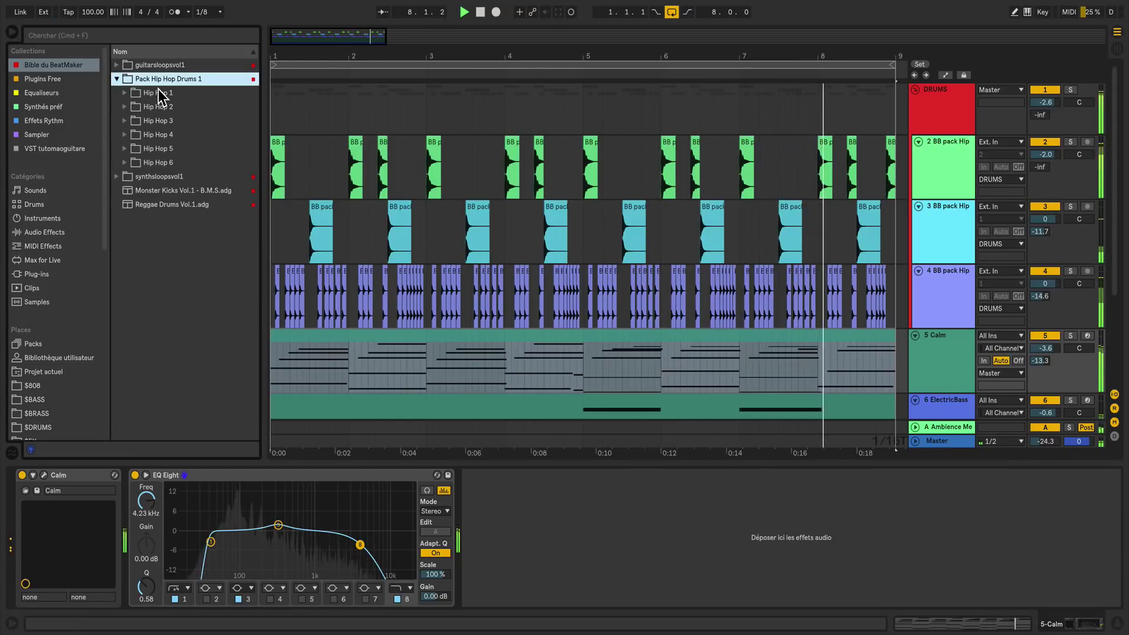
pyautogui.click(125, 93)
pyautogui.click(125, 94)
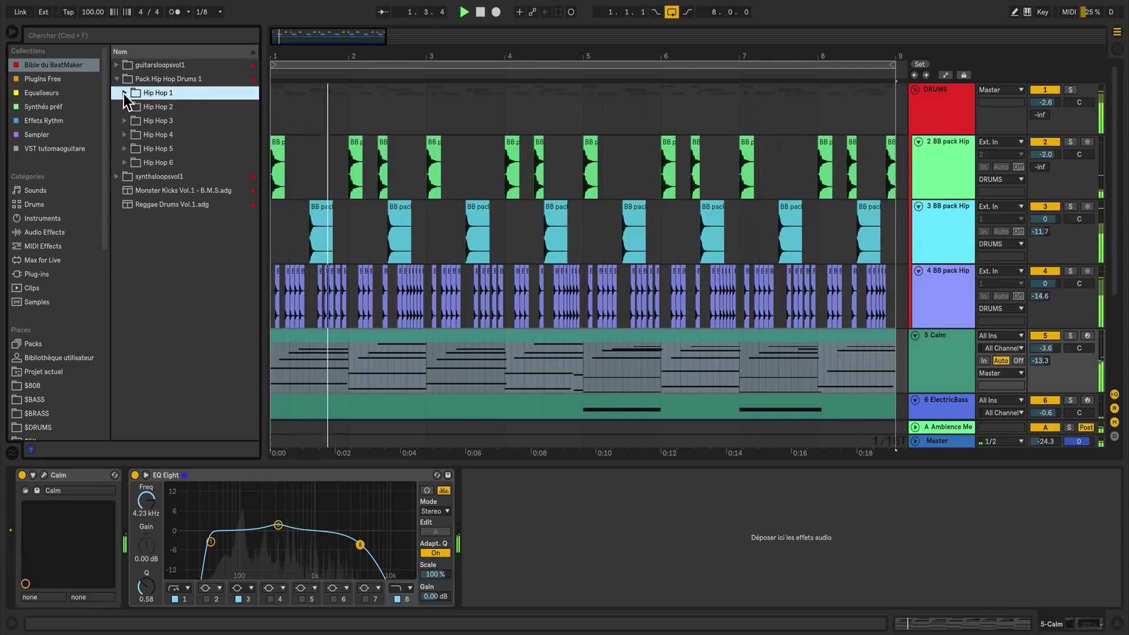
# - Raise the Master track's volume to 0 dB in the Session mixer, then return to the Arrangement view
pyautogui.click(934, 112)
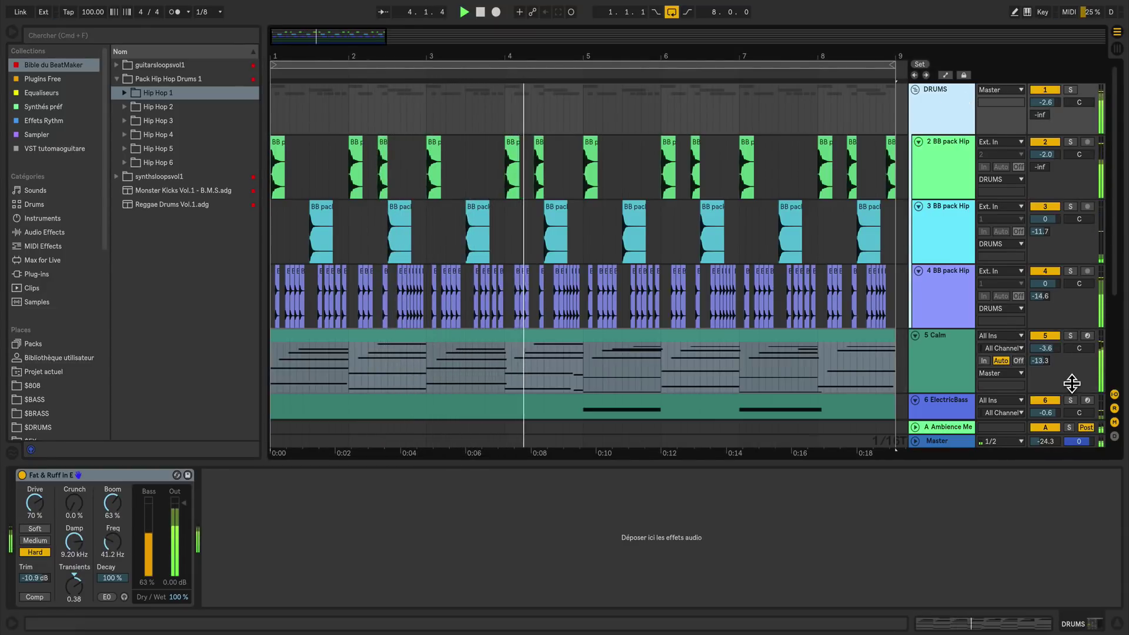
pyautogui.press('Tab')
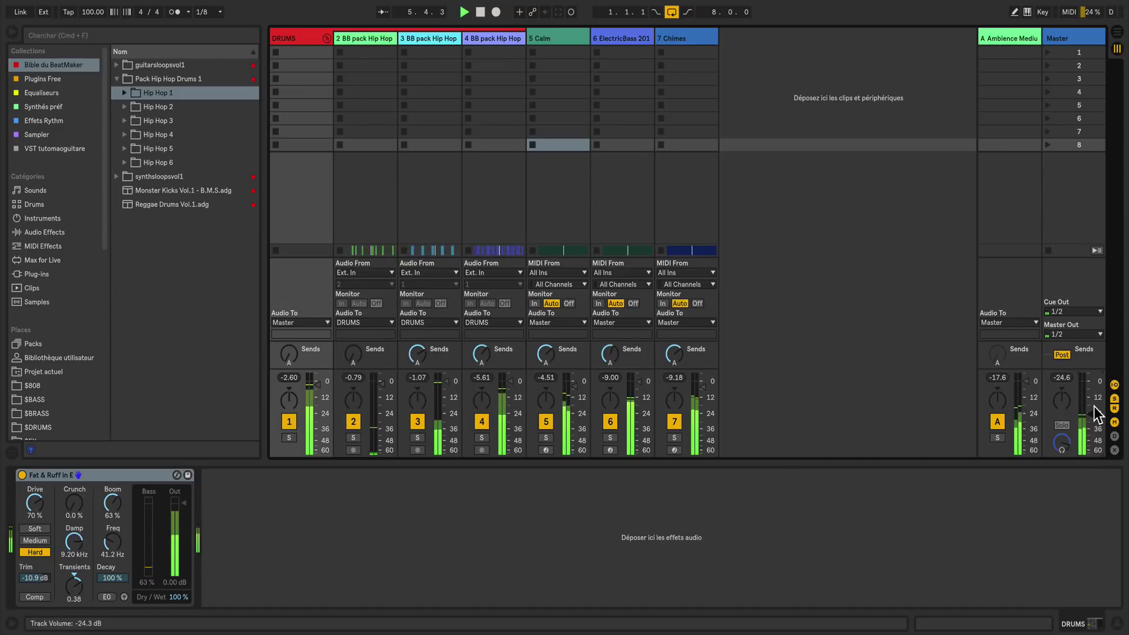
pyautogui.moveTo(1094, 407); pyautogui.dragTo(1087, 400)
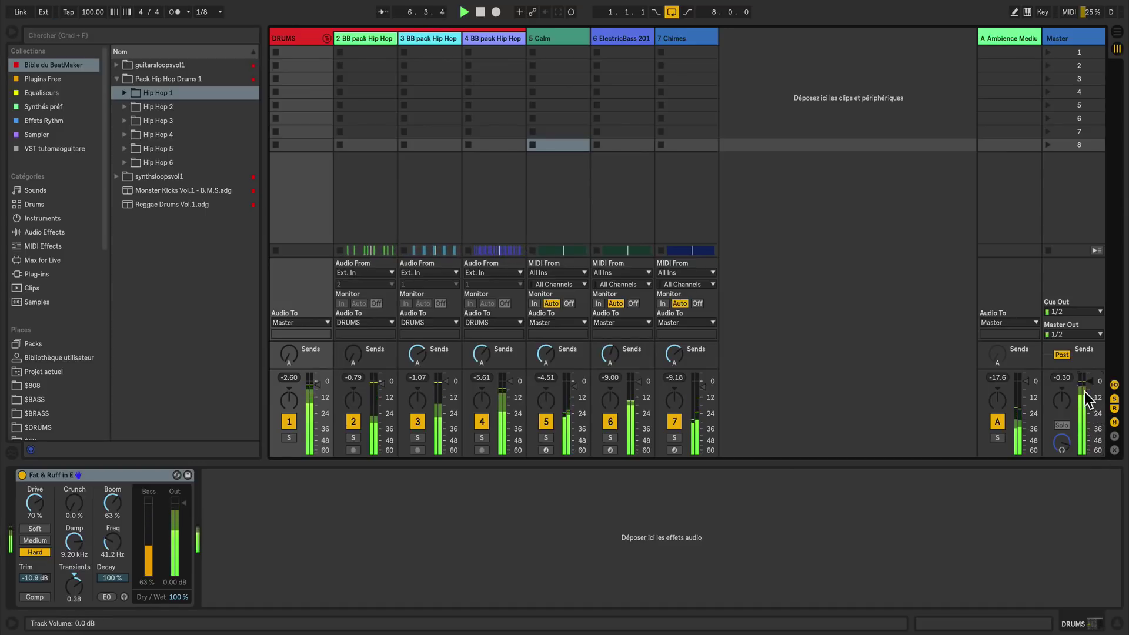
pyautogui.press('Tab')
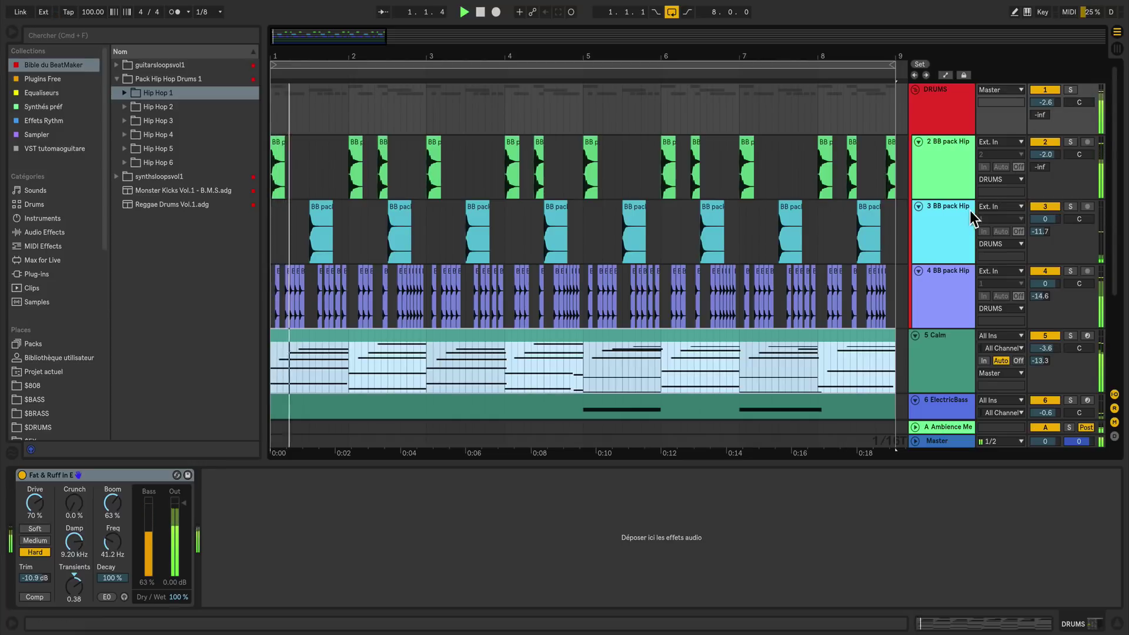
# - Listen to the DRUMS group soloed, then unsolo it and stop playback
pyautogui.click(915, 89)
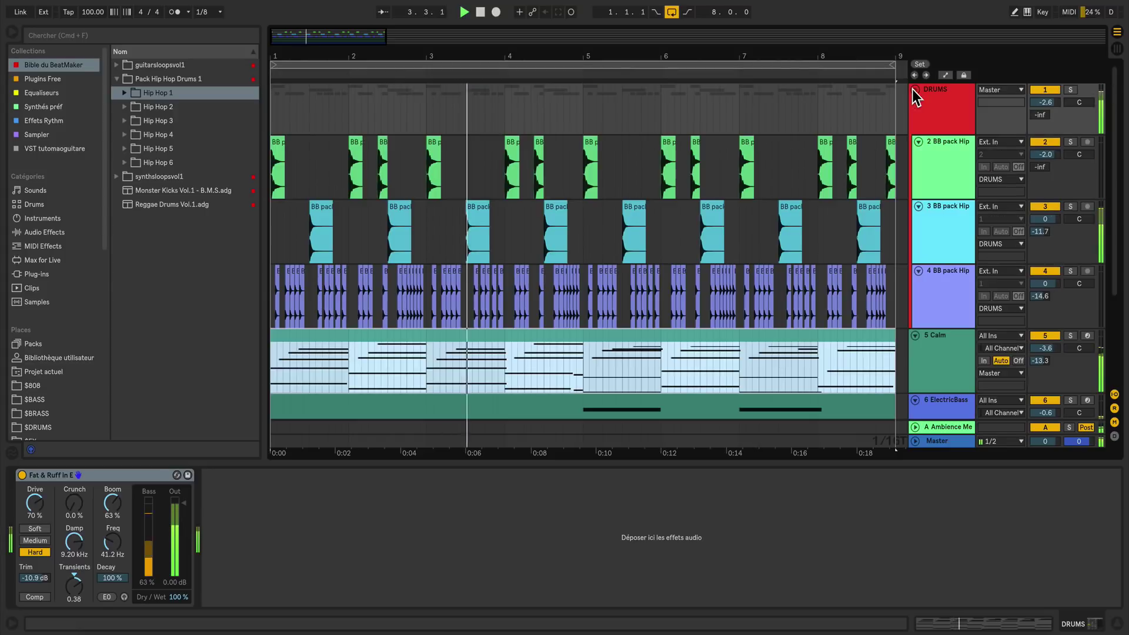
pyautogui.click(916, 90)
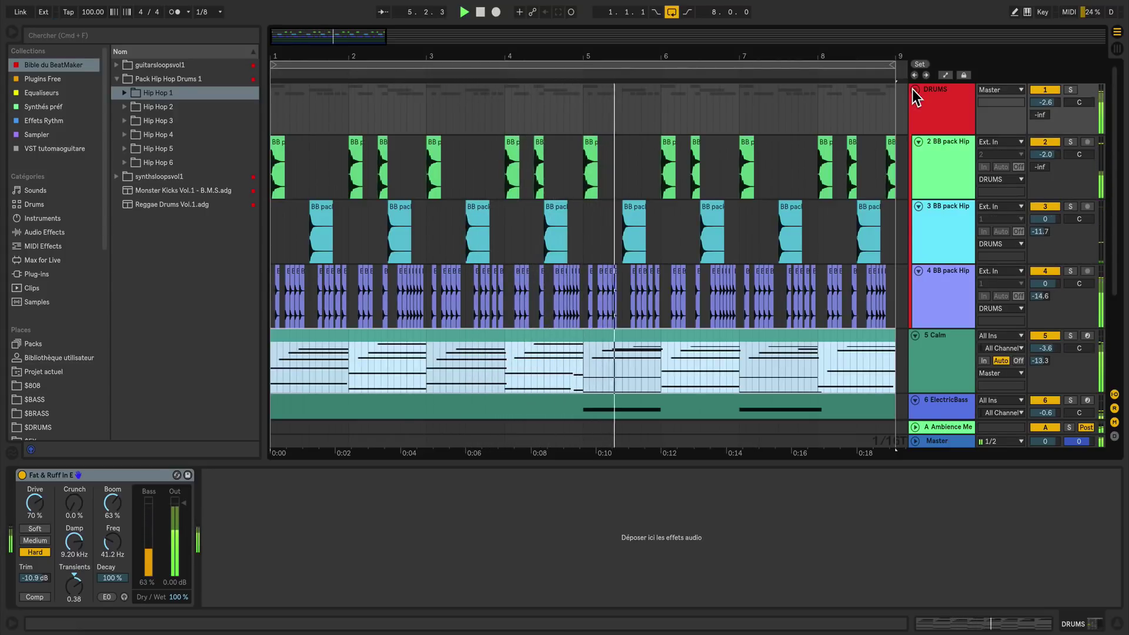
pyautogui.click(1070, 90)
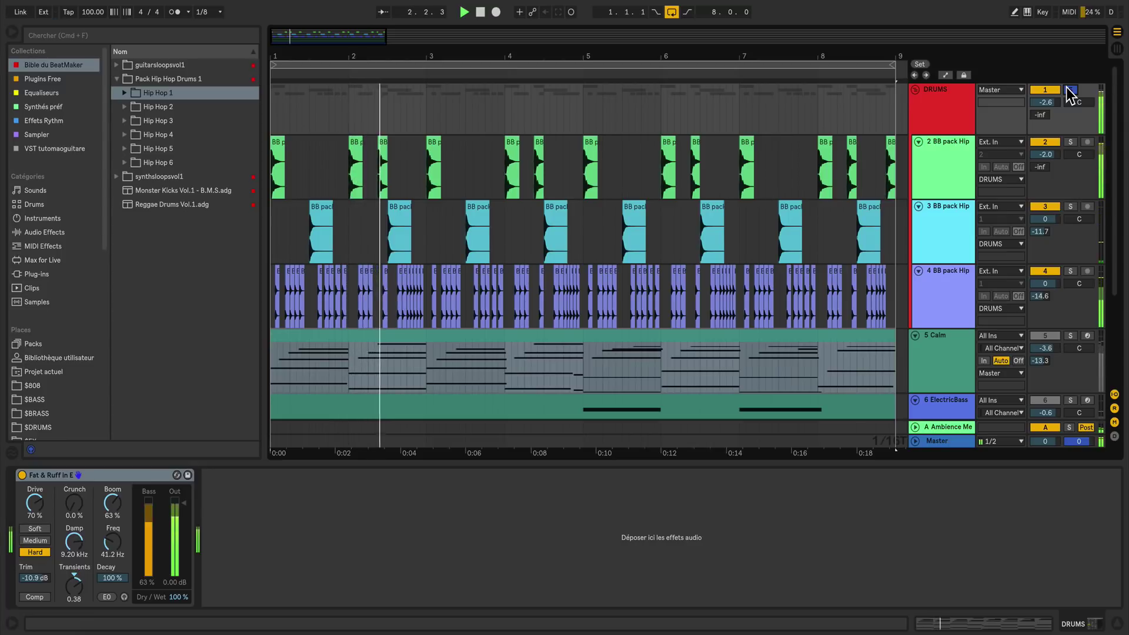
pyautogui.click(1068, 89)
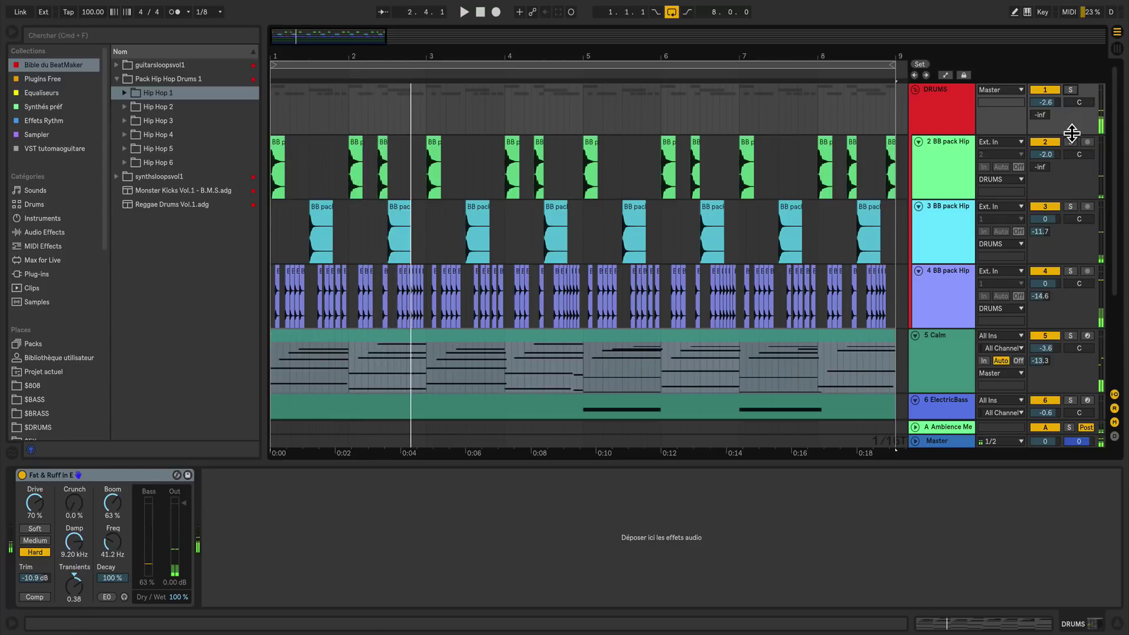
pyautogui.press('space')
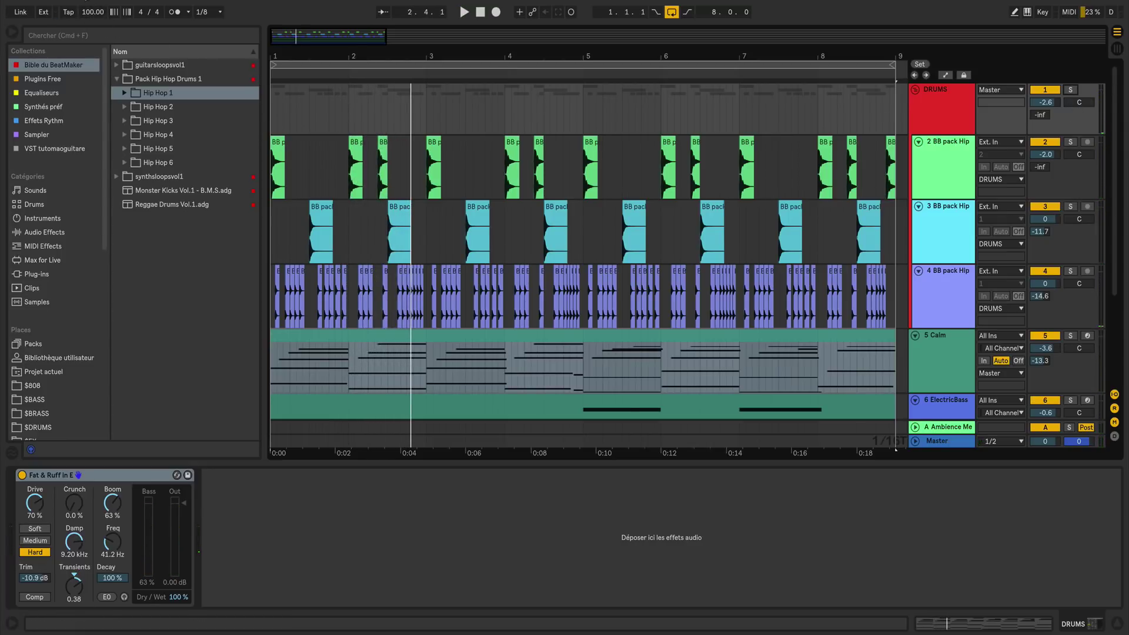
# - Start a new empty set, discarding the unsaved changes to the demo set
pyautogui.click(67, 0)
pyautogui.press('super+q')
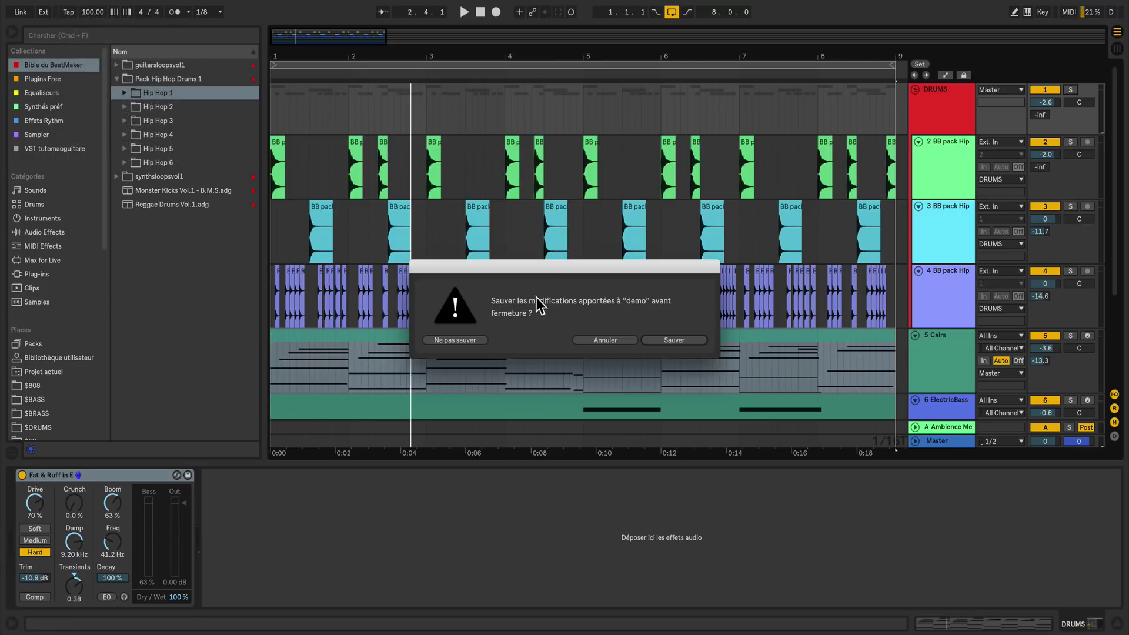
pyautogui.click(473, 341)
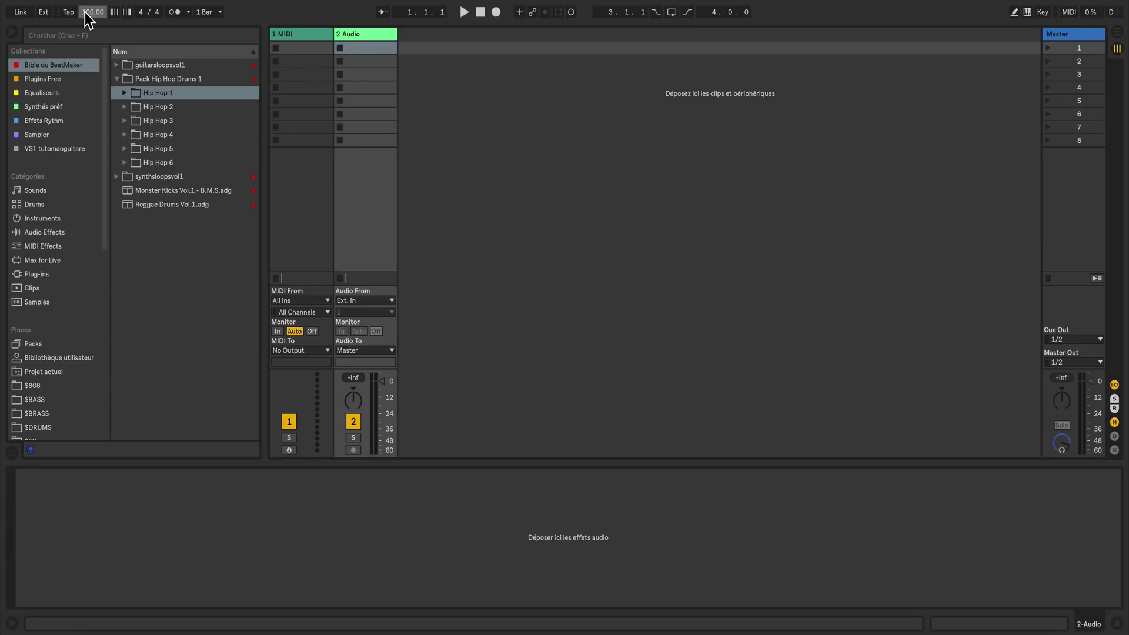
# - Load the Calm instrument from the VST tutomaoguitare collection onto the MIDI track and view its preset list, keeping Calm One
pyautogui.click(280, 32)
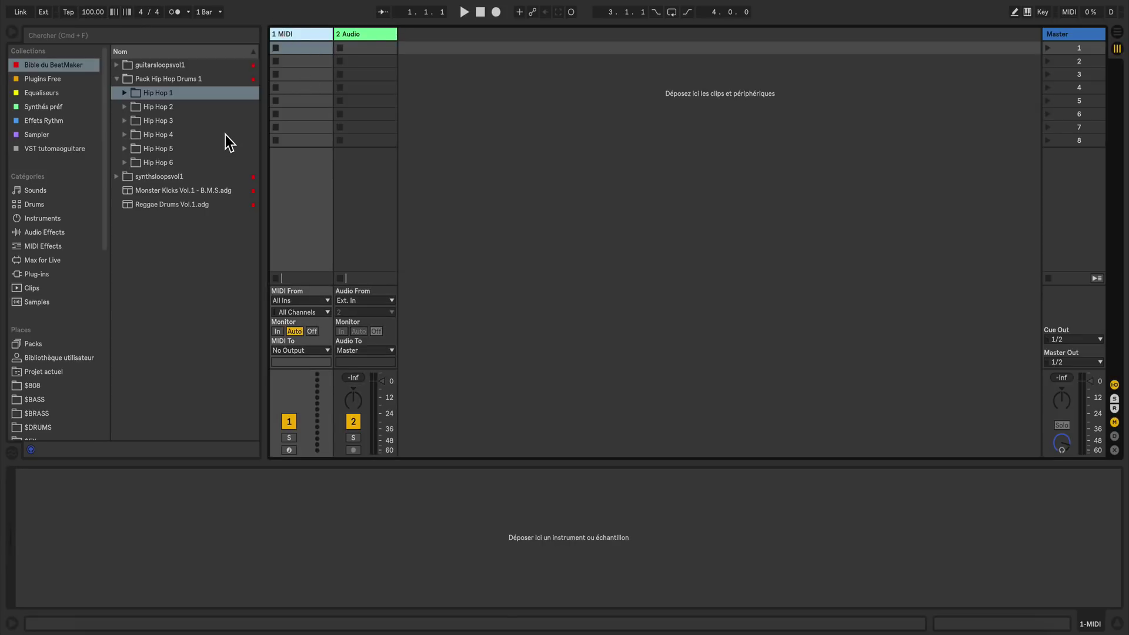
pyautogui.click(61, 147)
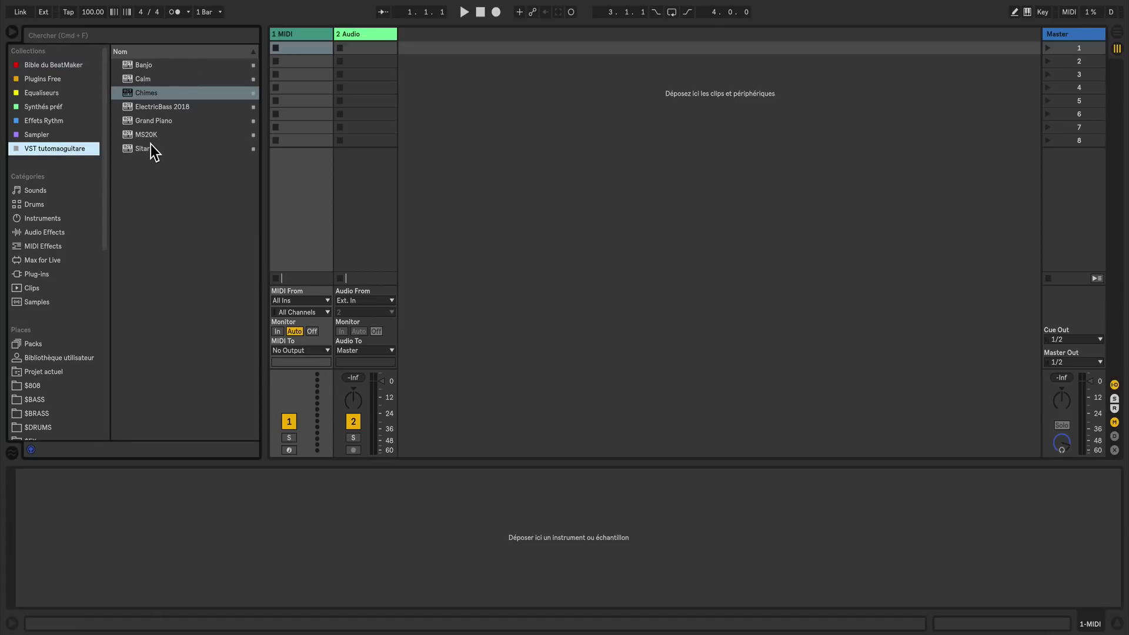
pyautogui.click(146, 84)
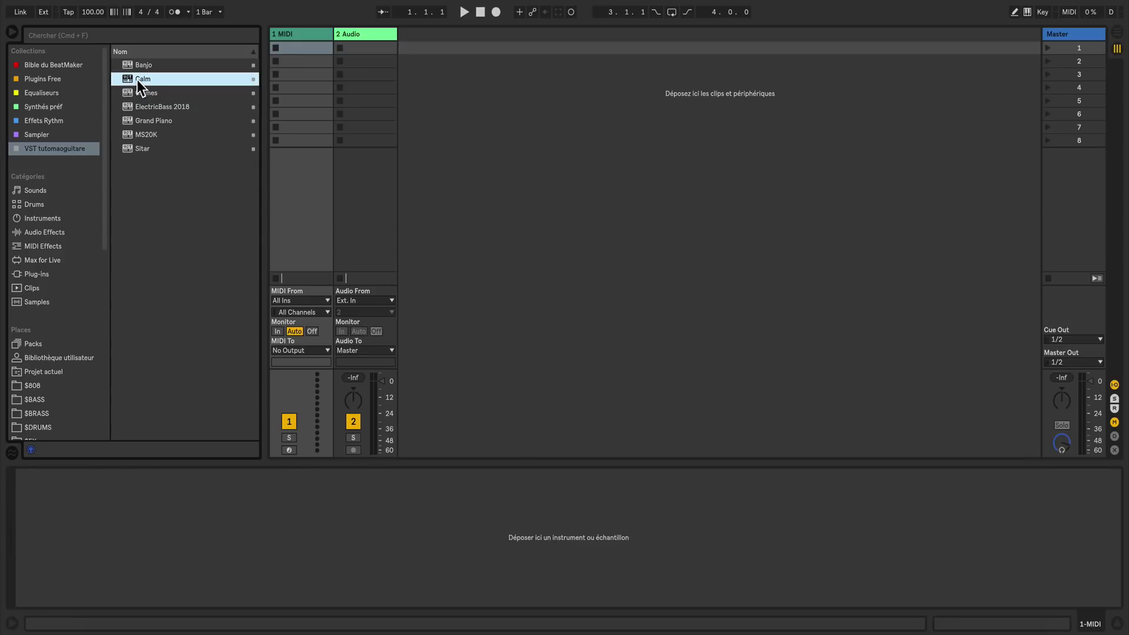
pyautogui.doubleClick(136, 80)
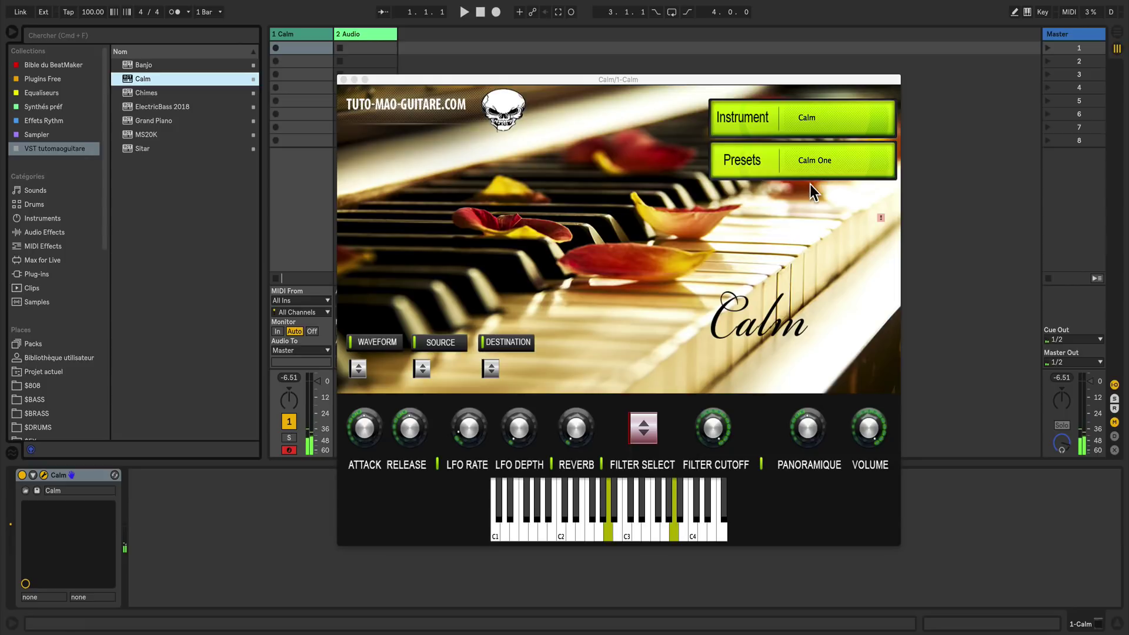
pyautogui.click(815, 167)
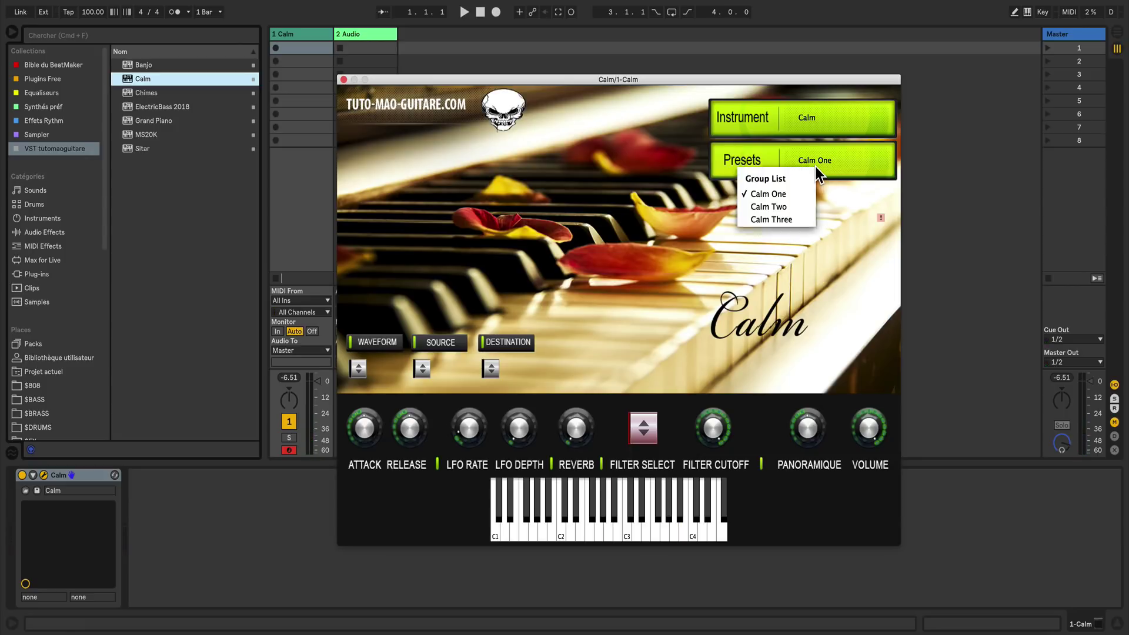
pyautogui.click(875, 429)
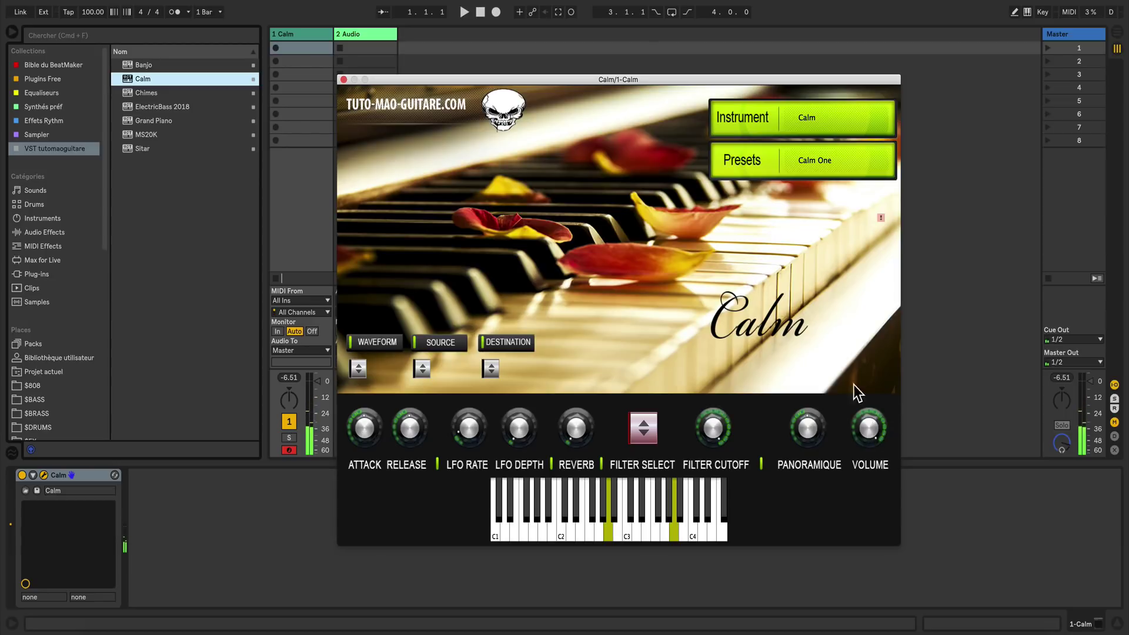
# - Switch to the Arrangement view and close the Calm plug-in window
pyautogui.click(296, 33)
pyautogui.press('Tab')
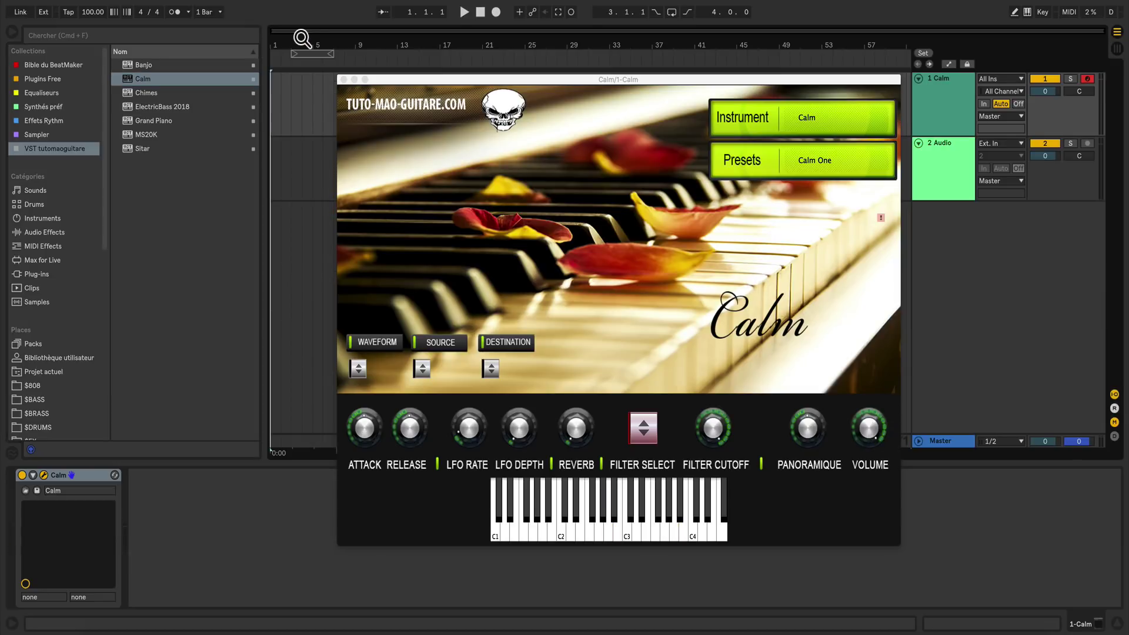
pyautogui.click(342, 82)
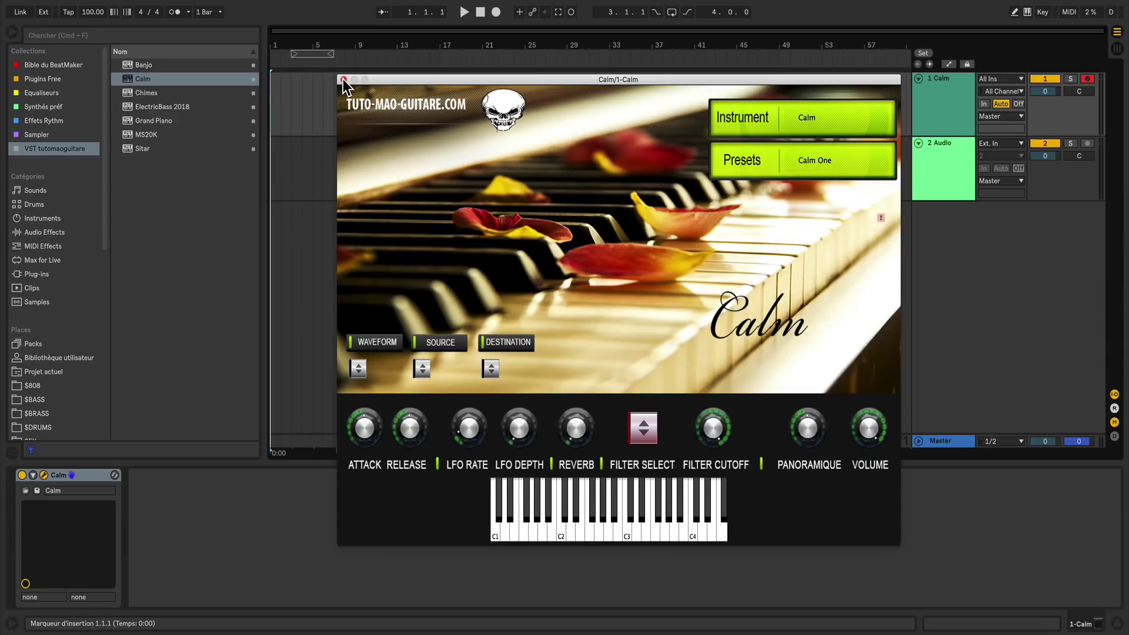
pyautogui.click(343, 80)
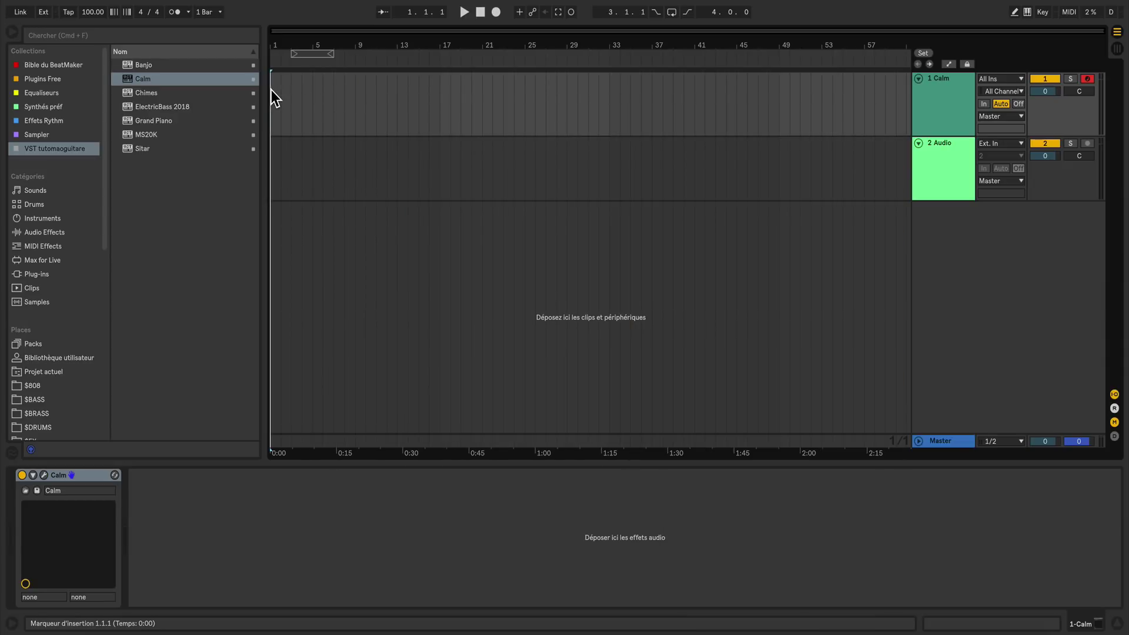
# - Insert an empty eight-bar MIDI clip on the Calm track, from bar 1 to bar 9
pyautogui.moveTo(271, 90); pyautogui.dragTo(353, 101)
pyautogui.rightClick(325, 98)
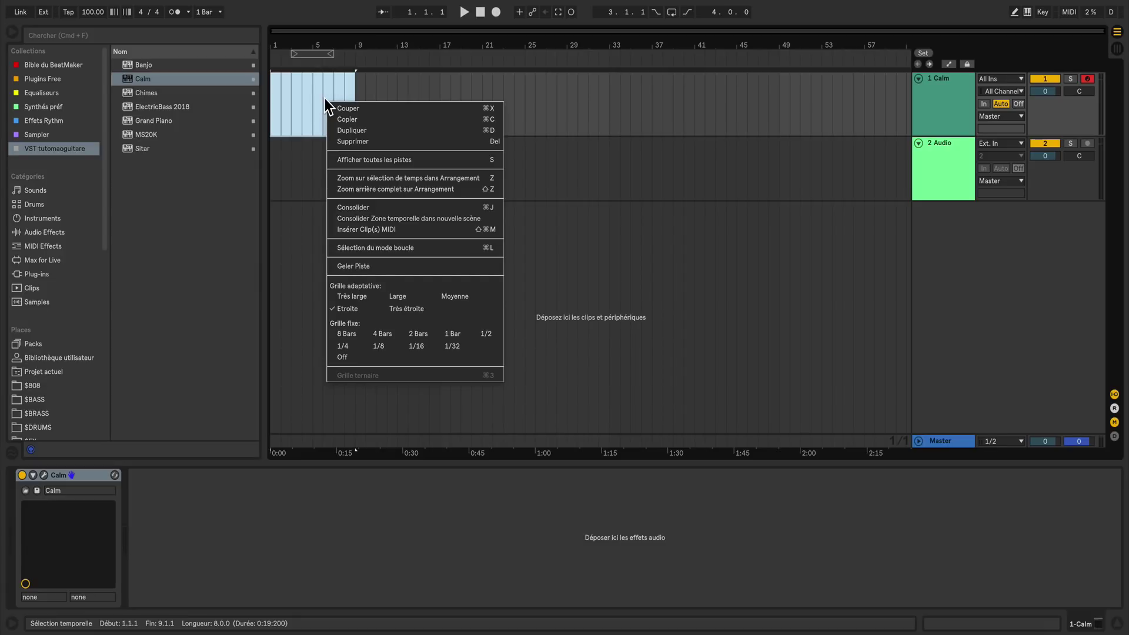
pyautogui.click(358, 228)
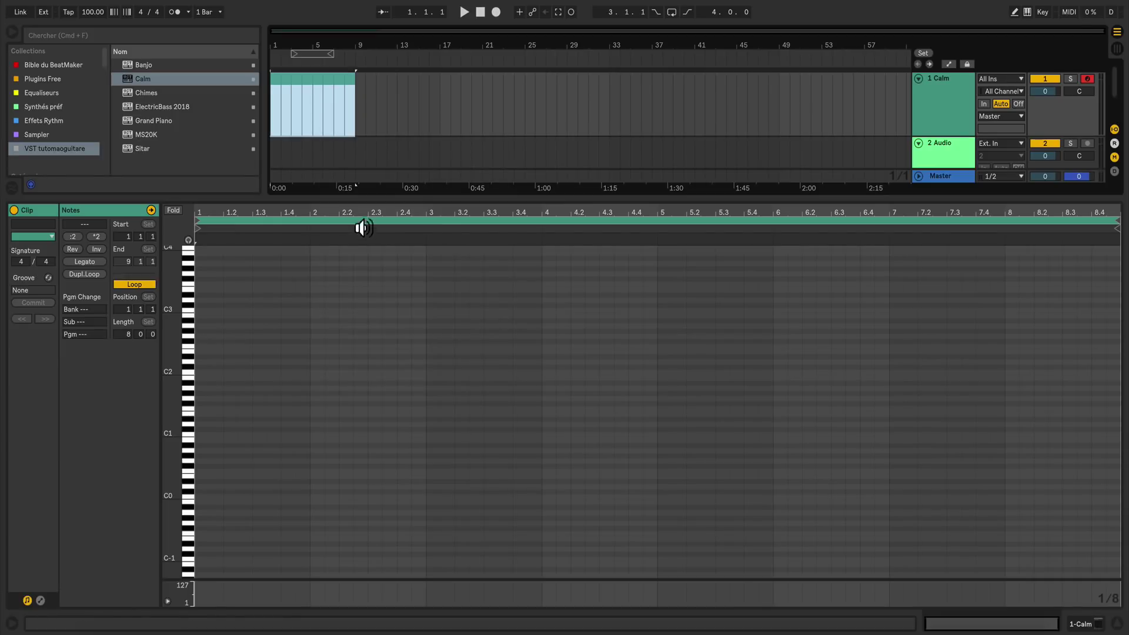
# - Set the clip's note grid to a fixed 1/8 and enable note preview in the piano roll
pyautogui.rightClick(292, 341)
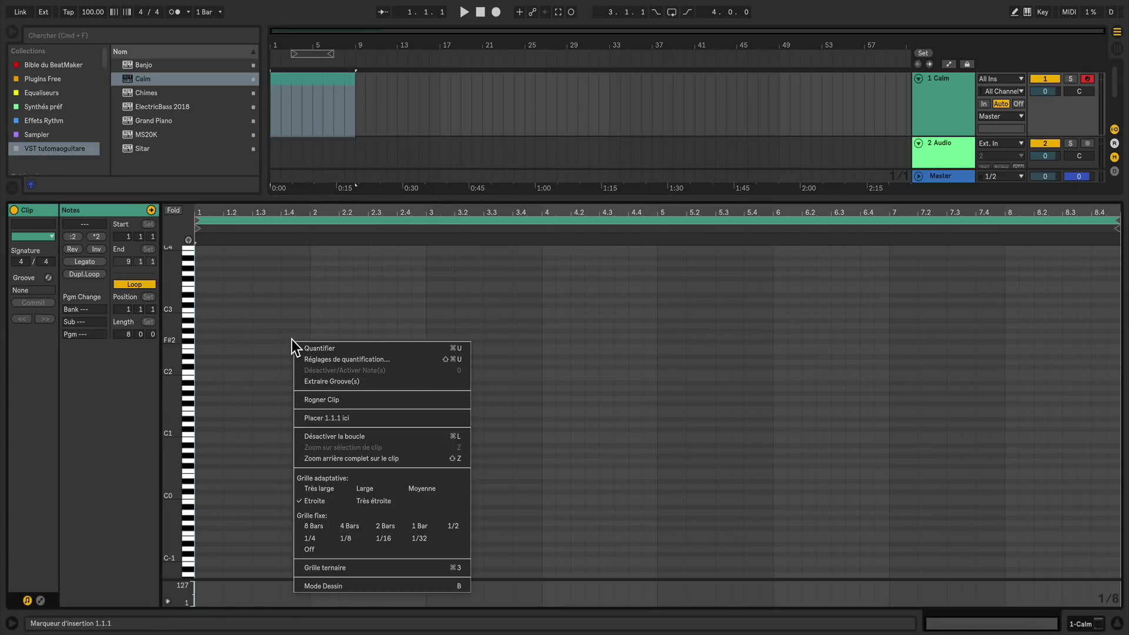
pyautogui.click(348, 539)
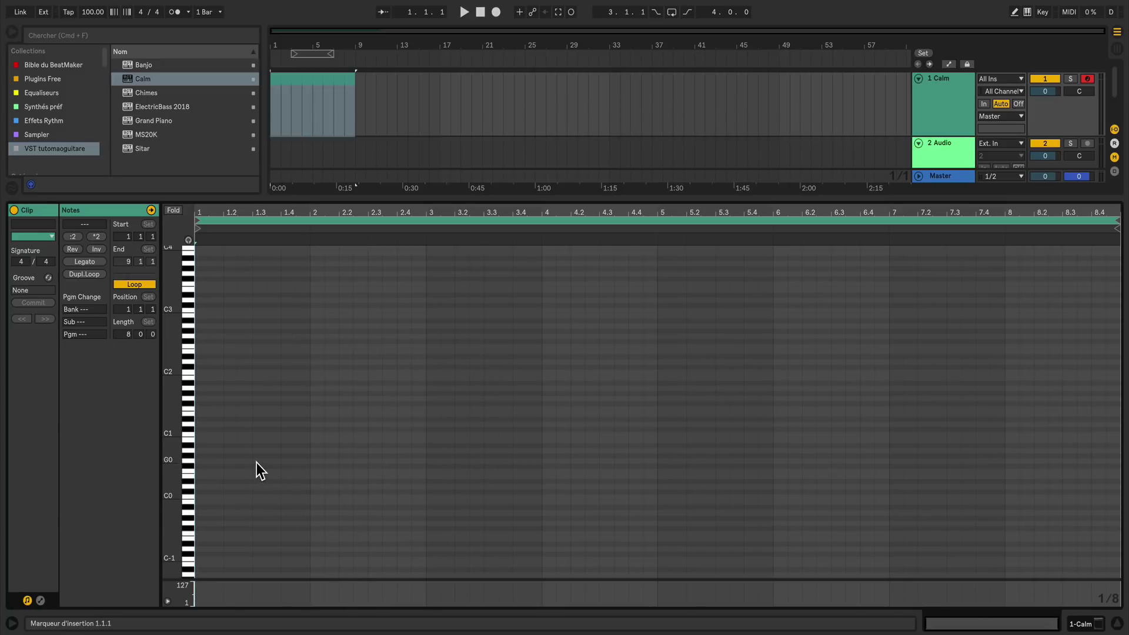
pyautogui.click(189, 240)
pyautogui.moveTo(184, 428); pyautogui.dragTo(212, 428)
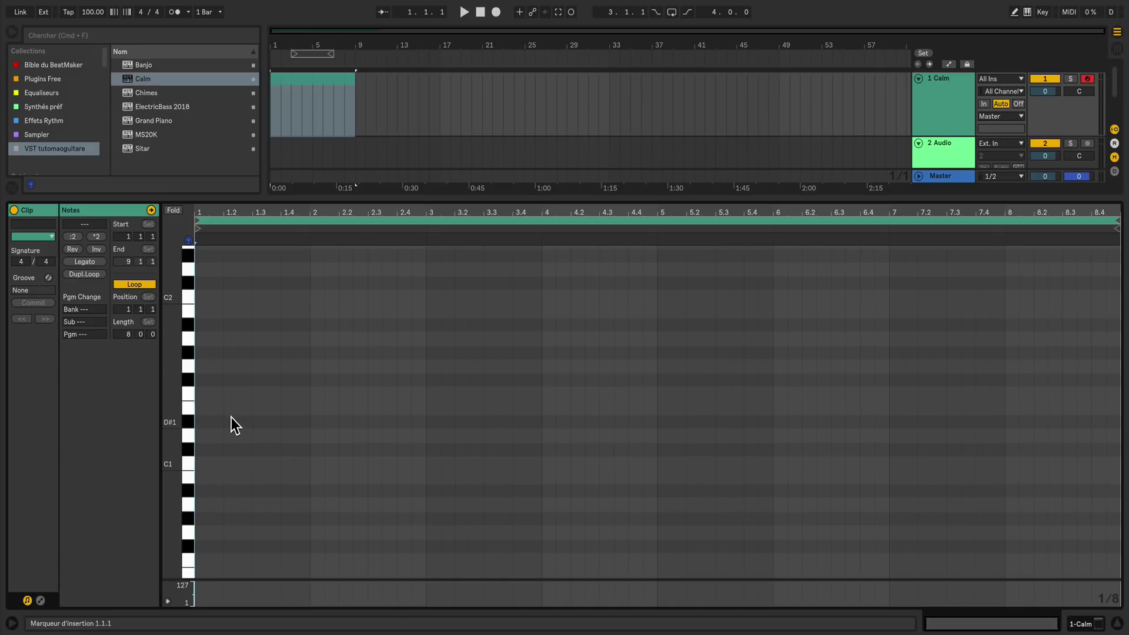
# - Add an A1 note and an A2 note to the Calm clip, each starting at 1.1.1 and lasting one full bar
pyautogui.doubleClick(203, 339)
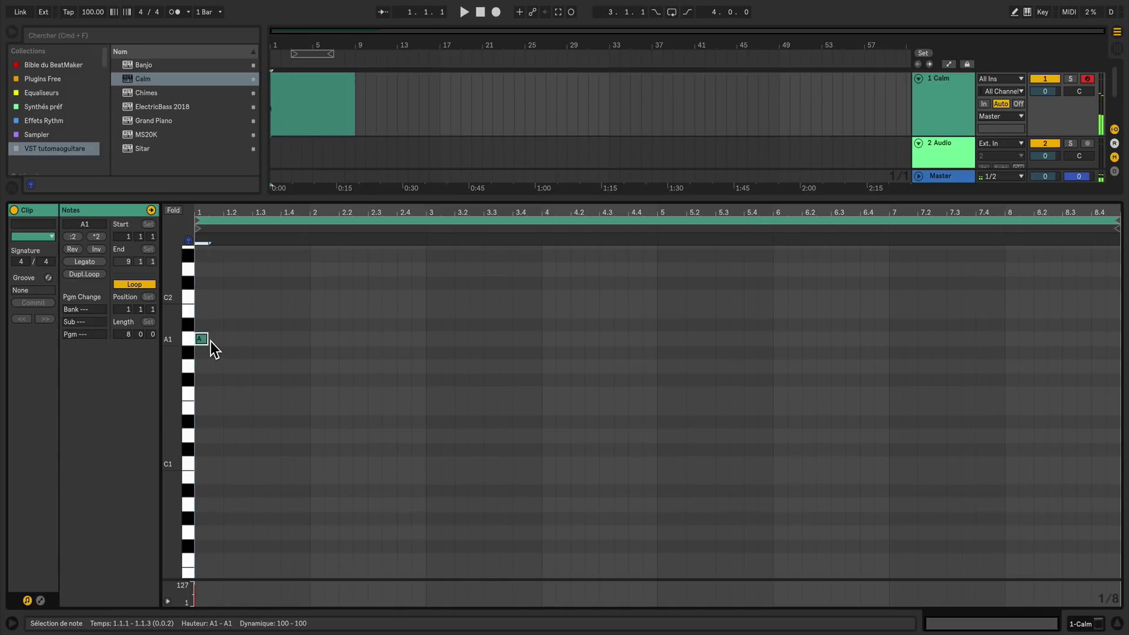
pyautogui.moveTo(211, 346); pyautogui.dragTo(307, 347)
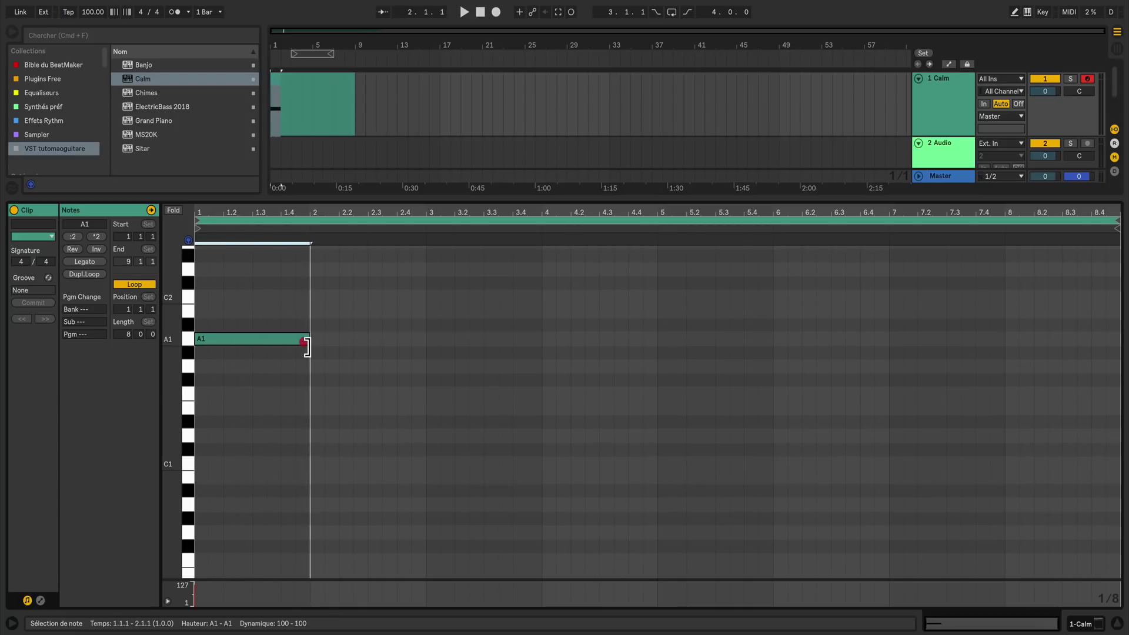
pyautogui.scroll(2, 244, 382)
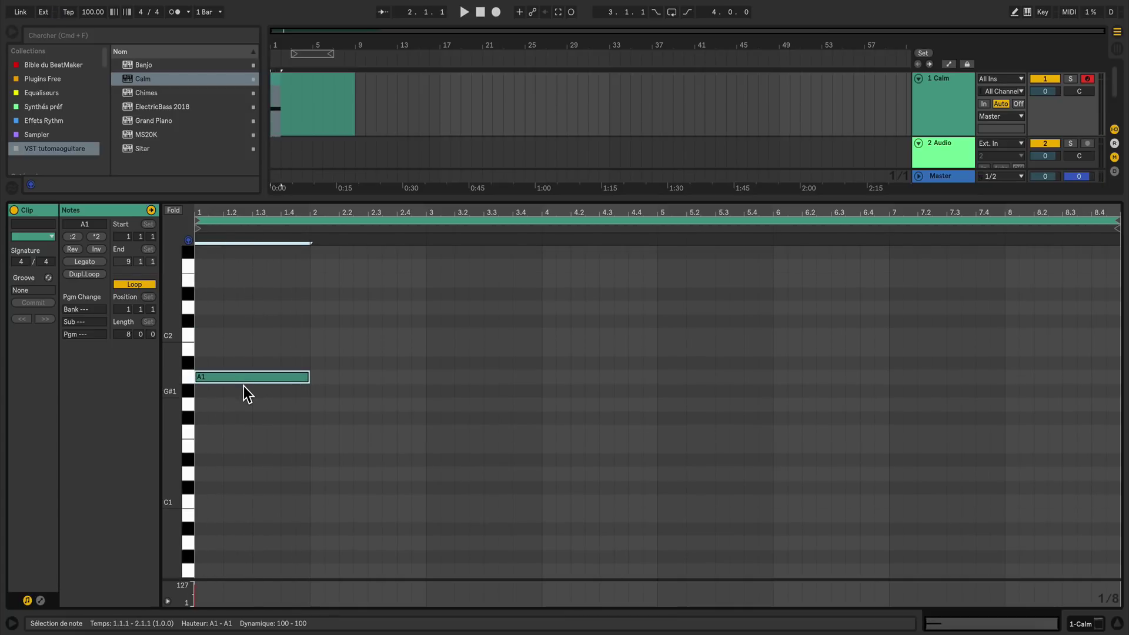
pyautogui.scroll(2, 244, 387)
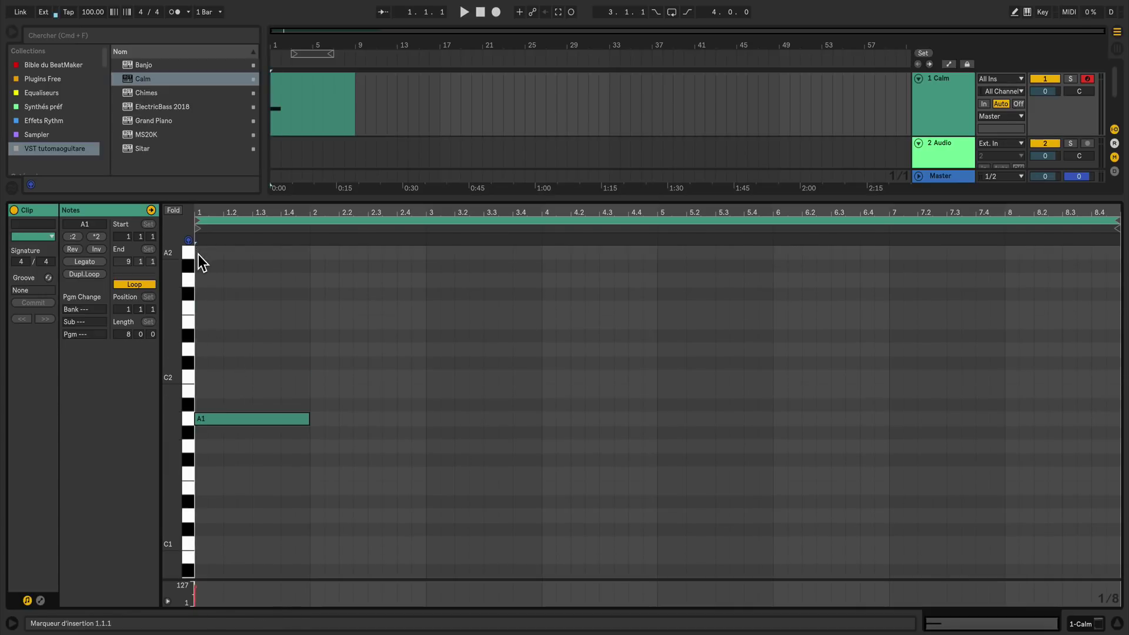
pyautogui.doubleClick(199, 254)
pyautogui.moveTo(206, 255); pyautogui.dragTo(310, 261)
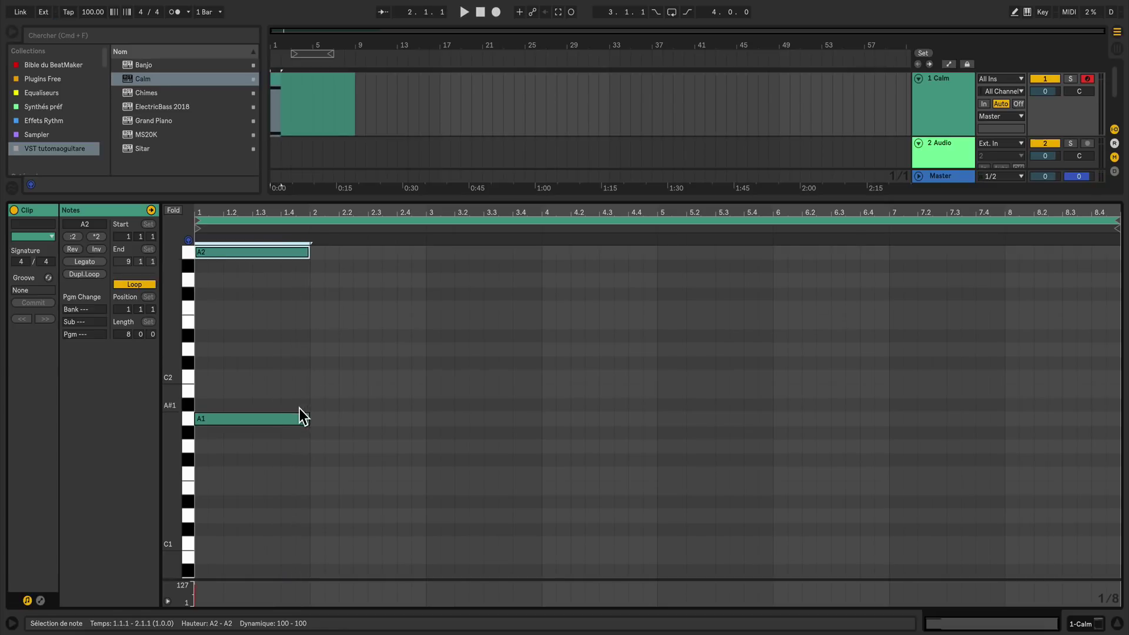
# - Add three eighth notes rising through bar 1 of the Calm clip: E3 at 1.1.3, A3 at 1.2.1 and C4 at 1.2.3
pyautogui.scroll(4, 299, 408)
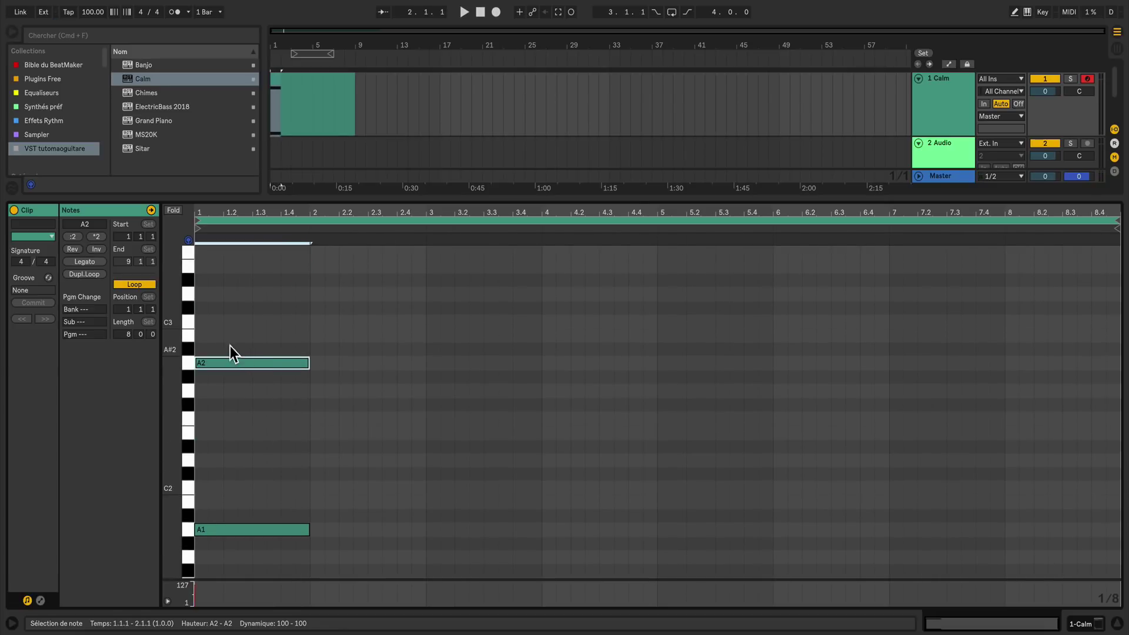
pyautogui.doubleClick(219, 270)
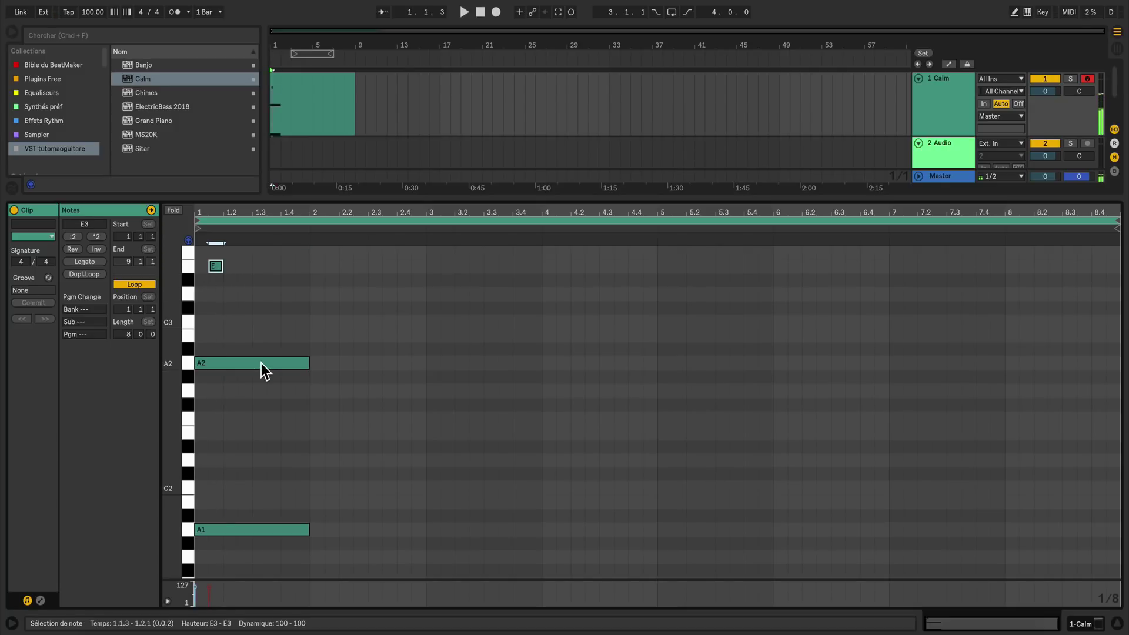
pyautogui.scroll(3, 261, 363)
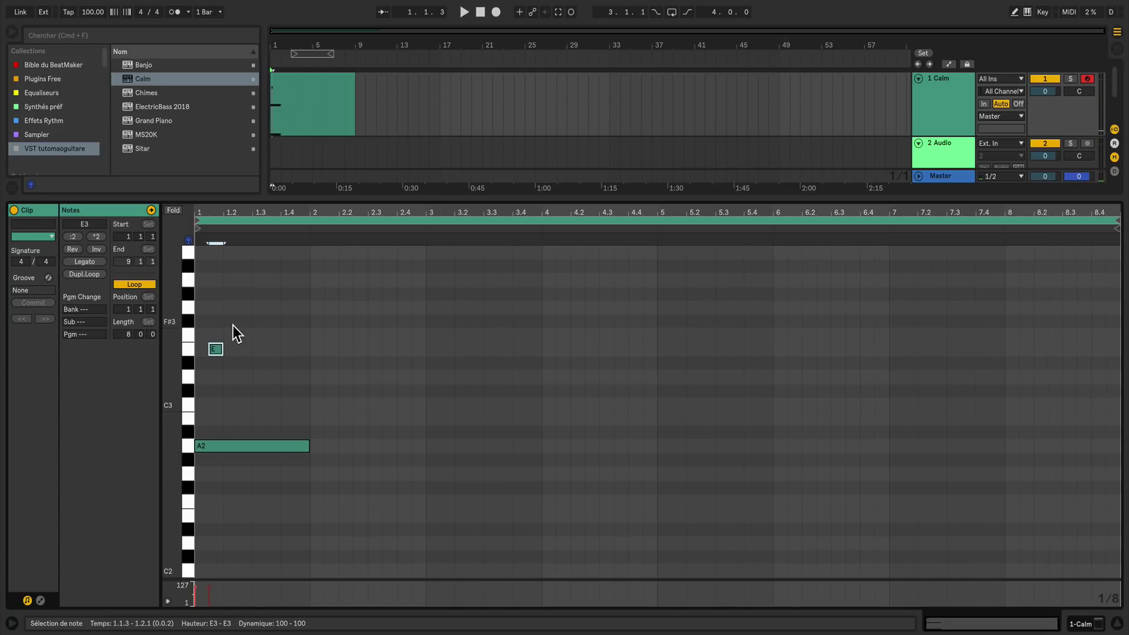
pyautogui.doubleClick(232, 281)
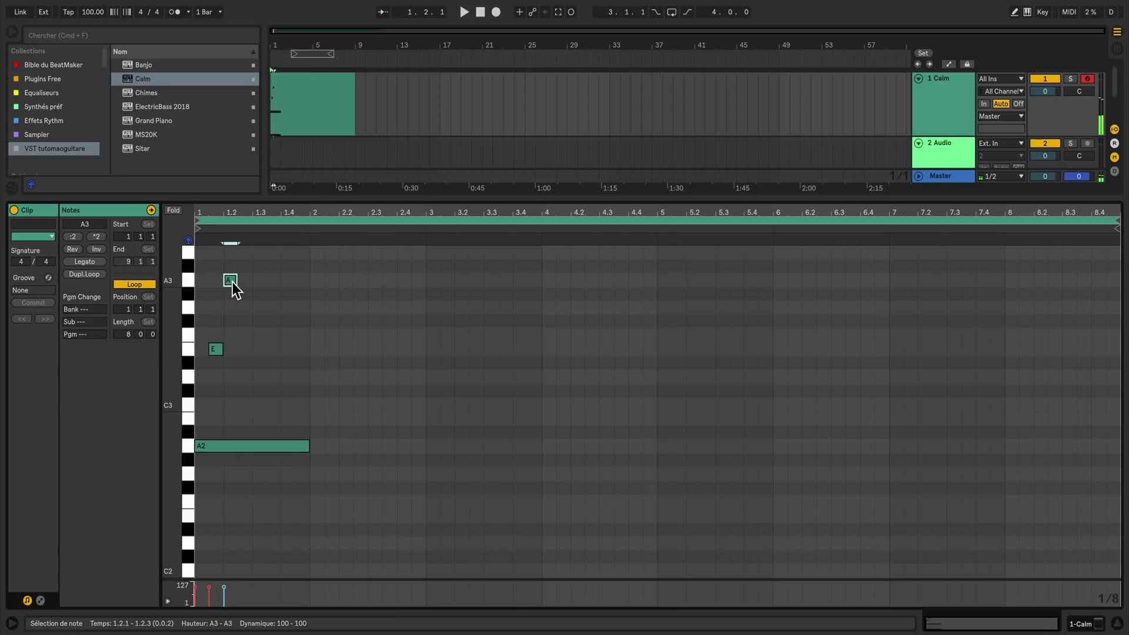
pyautogui.scroll(1, 246, 326)
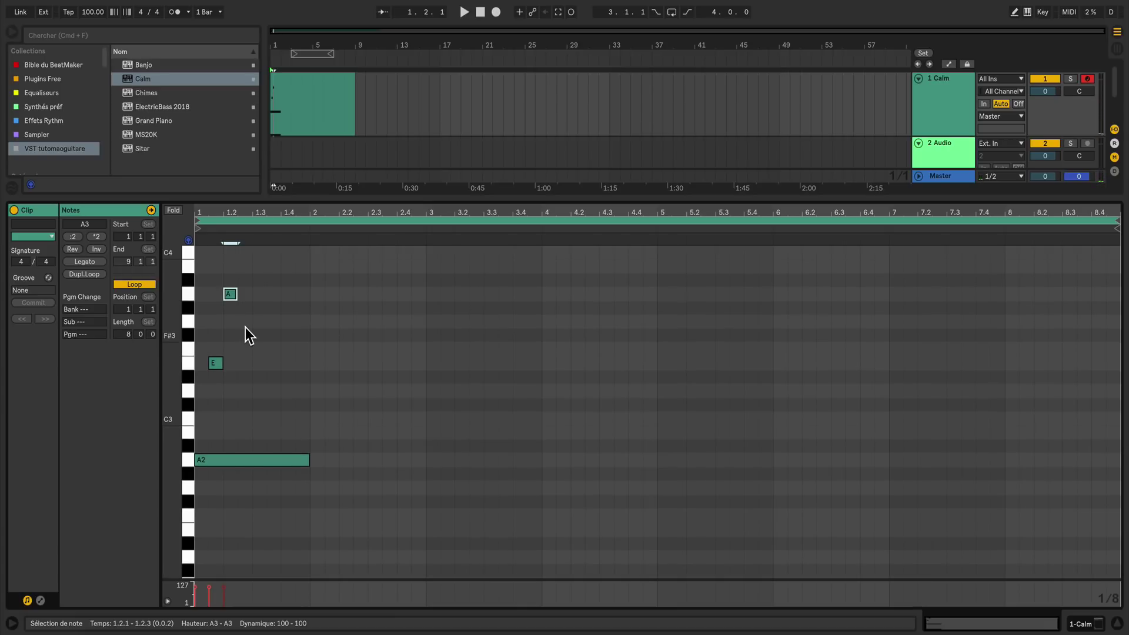
pyautogui.doubleClick(245, 255)
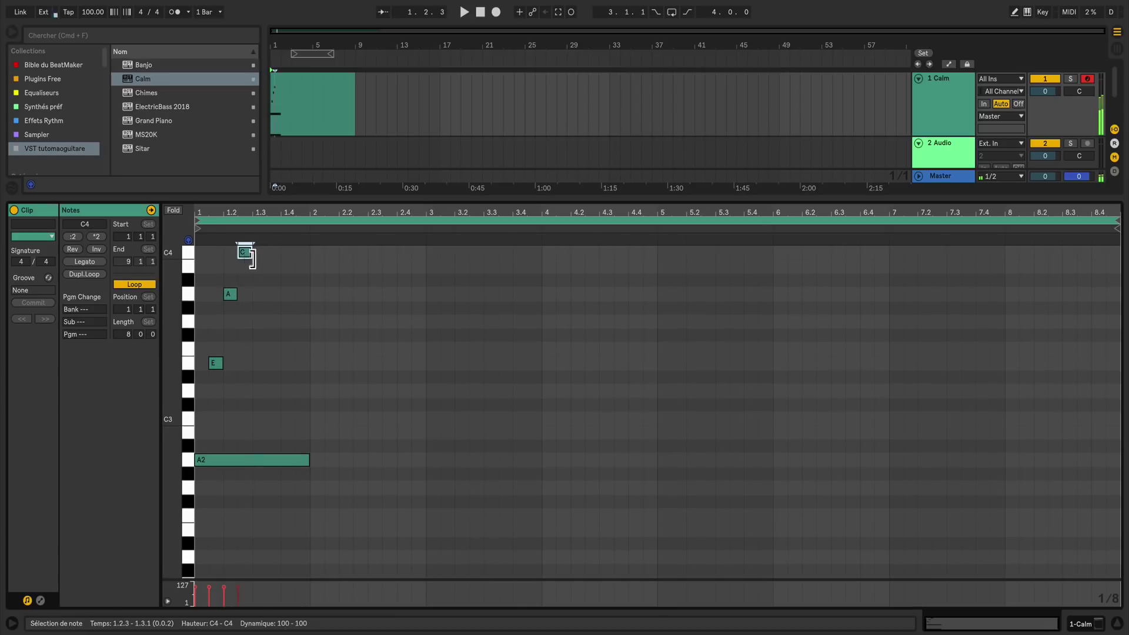
# - Audition the bar 1 notes and lengthen E3, A3 and C4 so that all three end at 2.1.1
pyautogui.click(229, 455)
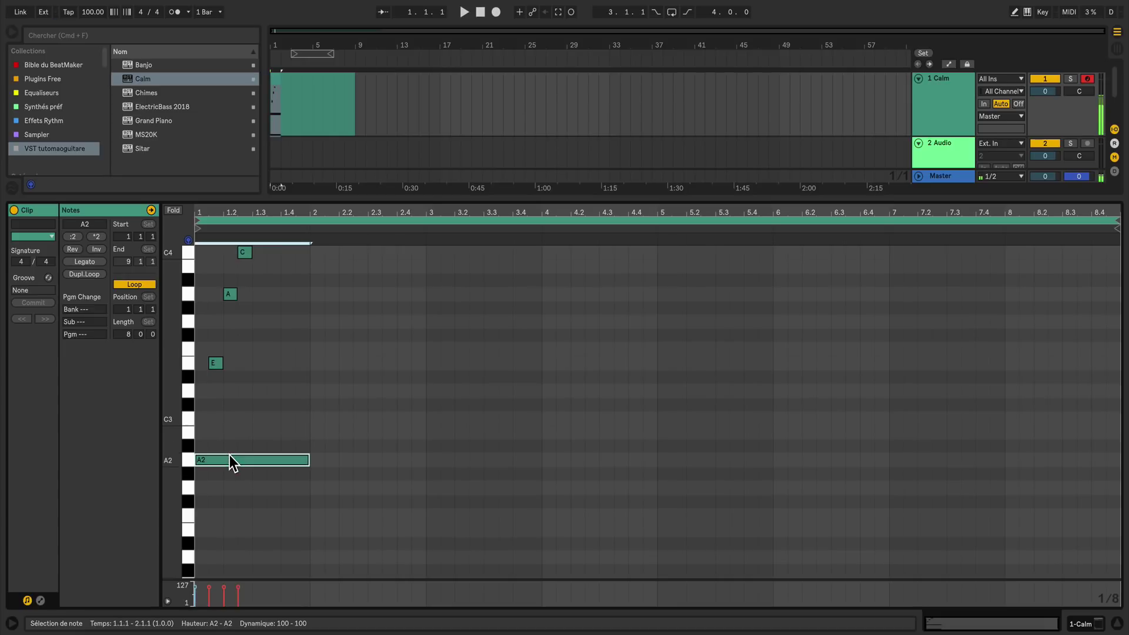
pyautogui.click(246, 257)
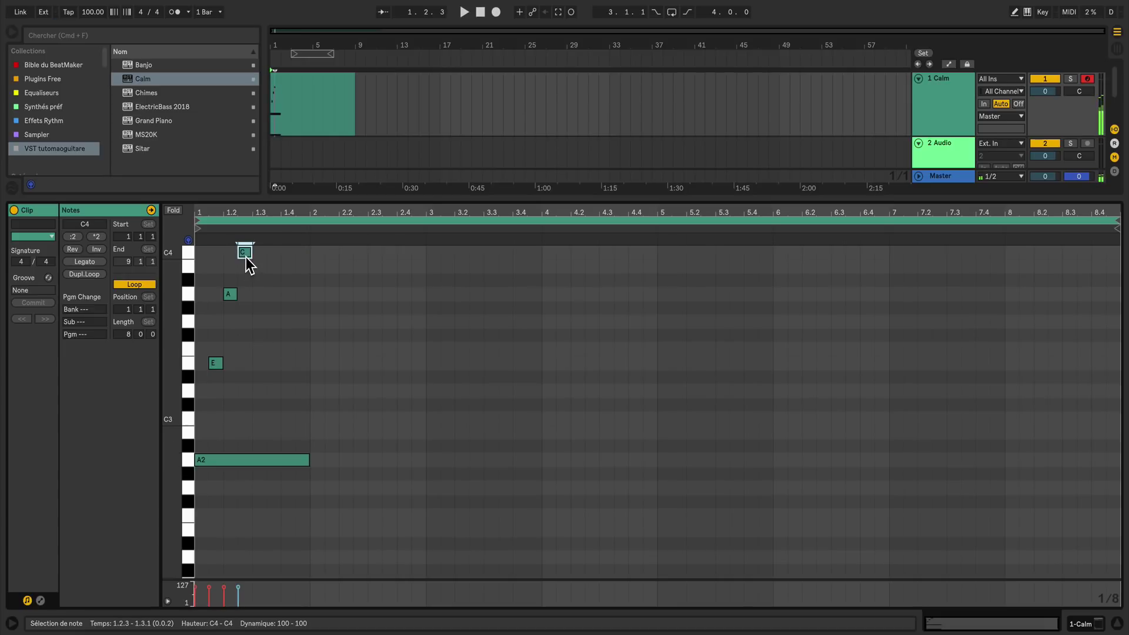
pyautogui.click(221, 364)
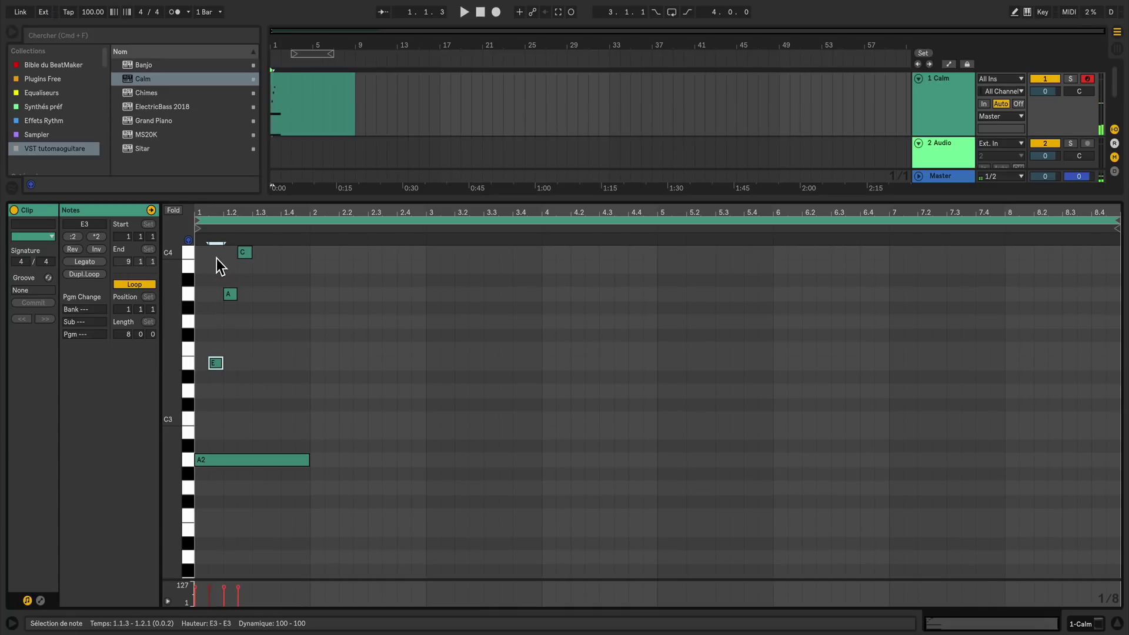
pyautogui.moveTo(216, 258); pyautogui.dragTo(280, 368)
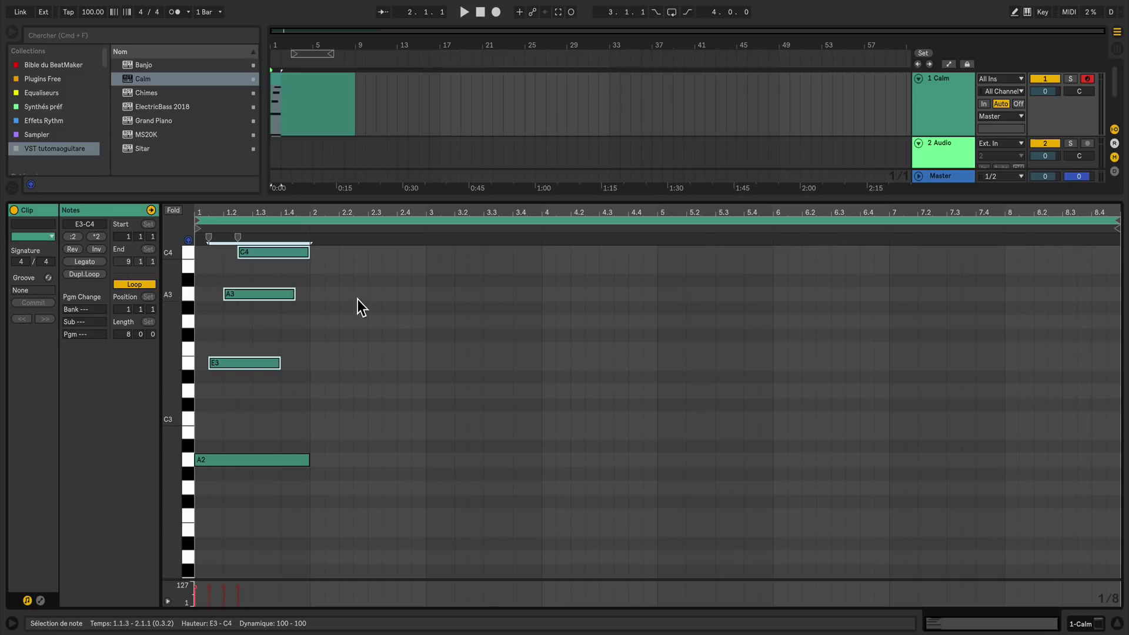
pyautogui.click(298, 296)
pyautogui.moveTo(298, 297); pyautogui.dragTo(310, 301)
pyautogui.moveTo(284, 367); pyautogui.dragTo(310, 366)
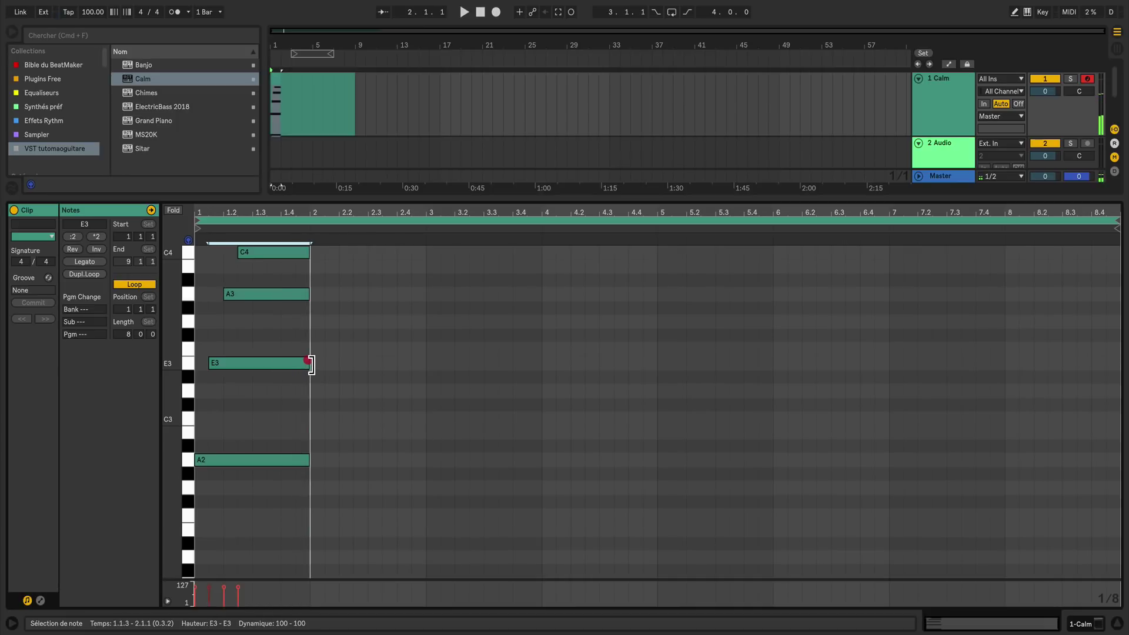
# - Copy all five bar 1 notes into bar 2, transposed down four semitones so the lowest note is F1
pyautogui.press('super+a')
pyautogui.moveTo(188, 353); pyautogui.dragTo(164, 377)
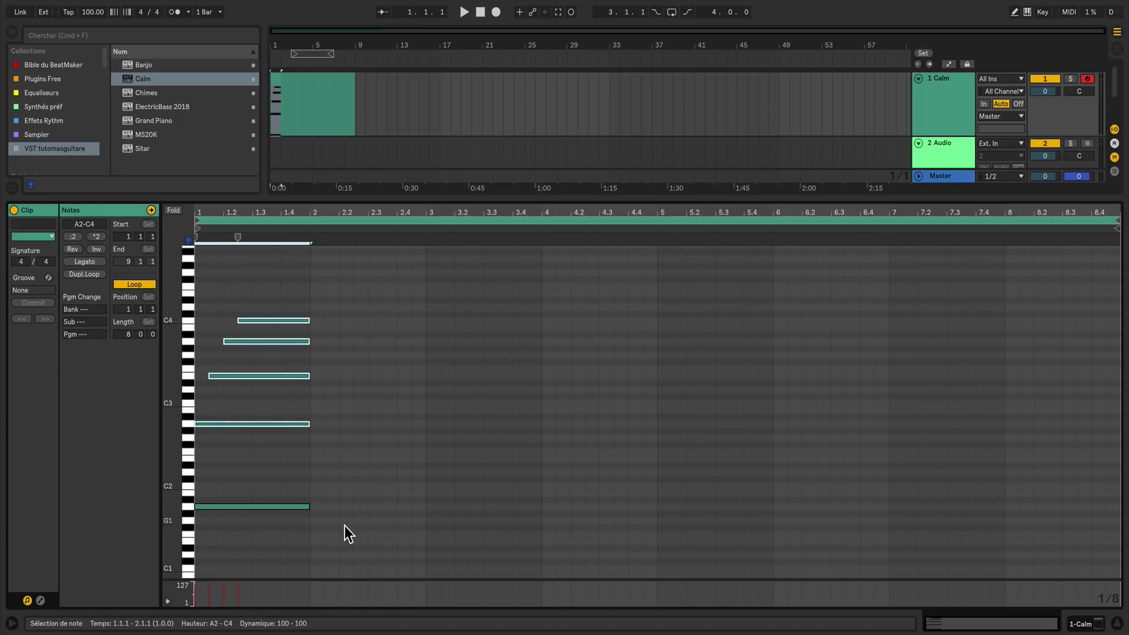
pyautogui.moveTo(283, 550); pyautogui.dragTo(252, 320)
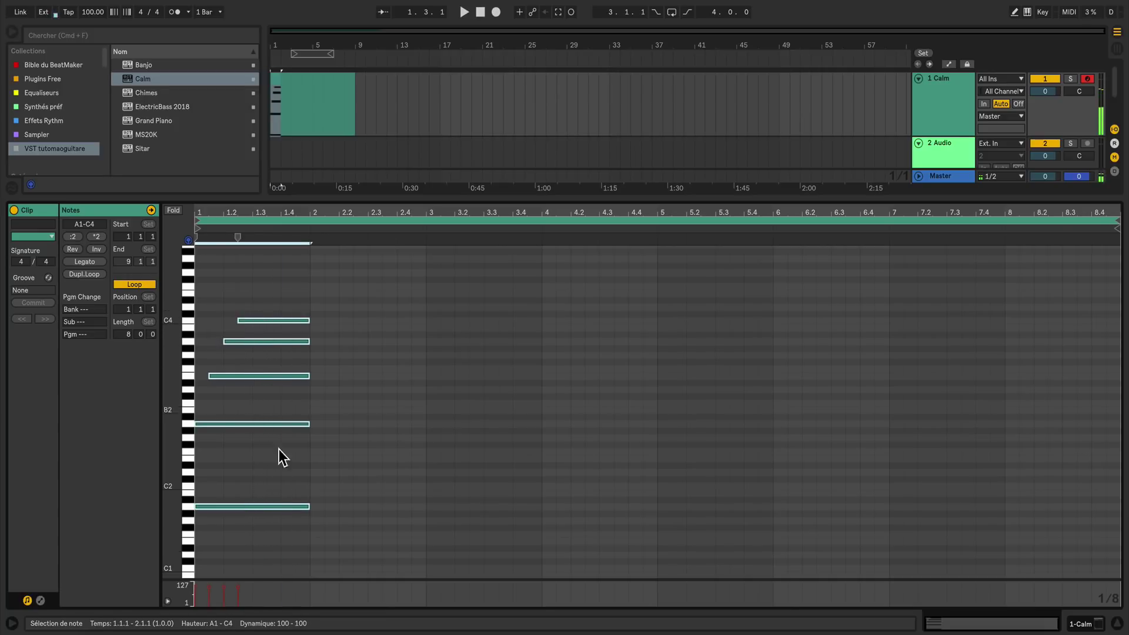
pyautogui.scroll(5, 214, 511)
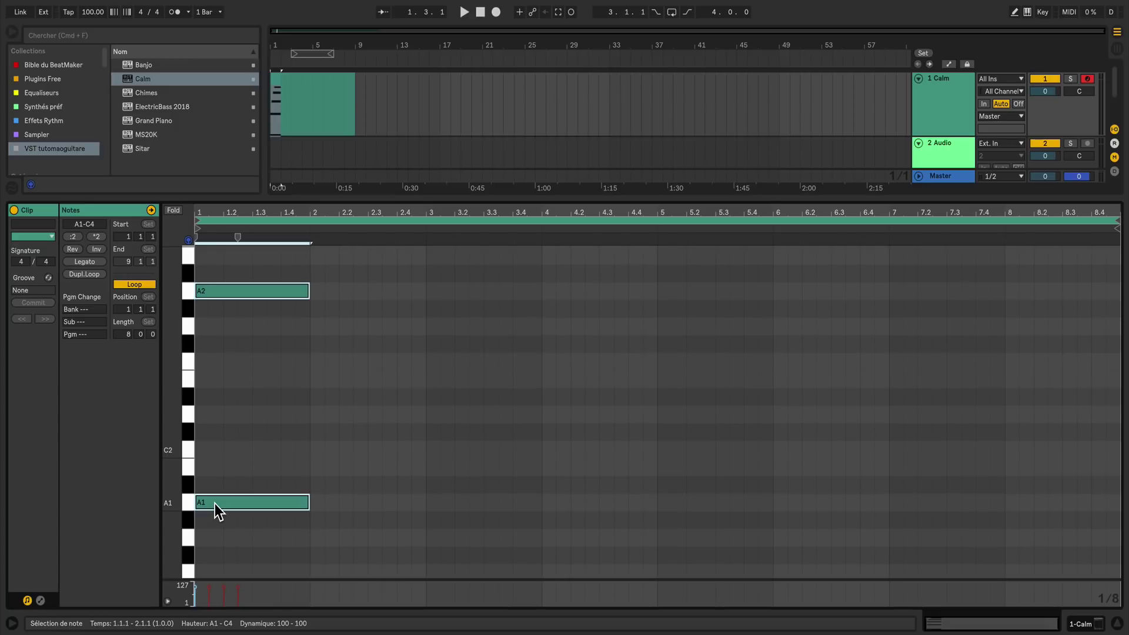
pyautogui.moveTo(214, 504); pyautogui.dragTo(330, 566)
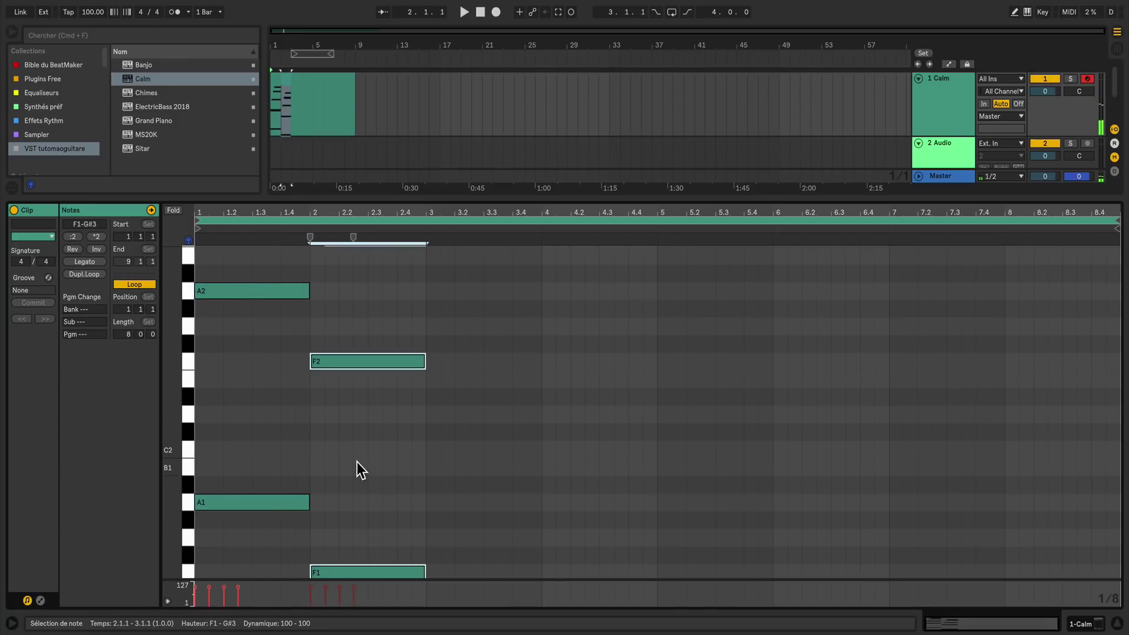
# - Delete the C3 note in bar 2 and raise the G#3 note at 2.2.3 by one semitone to A3
pyautogui.scroll(2, 358, 465)
pyautogui.scroll(3, 357, 464)
pyautogui.click(381, 368)
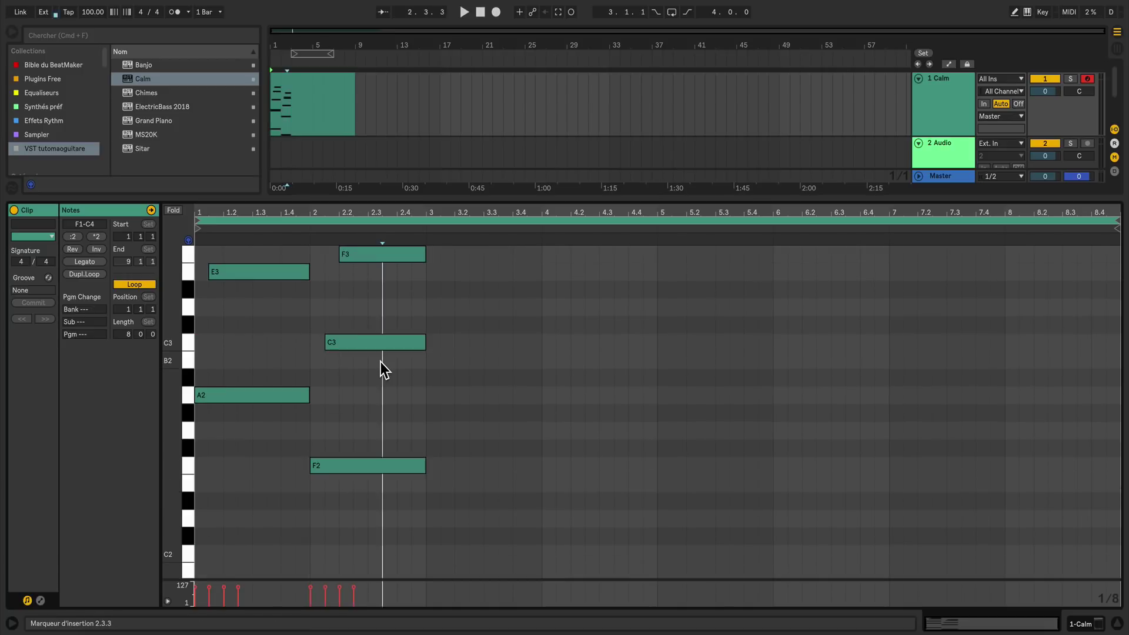
pyautogui.click(379, 347)
pyautogui.press('Delete')
pyautogui.scroll(4, 380, 376)
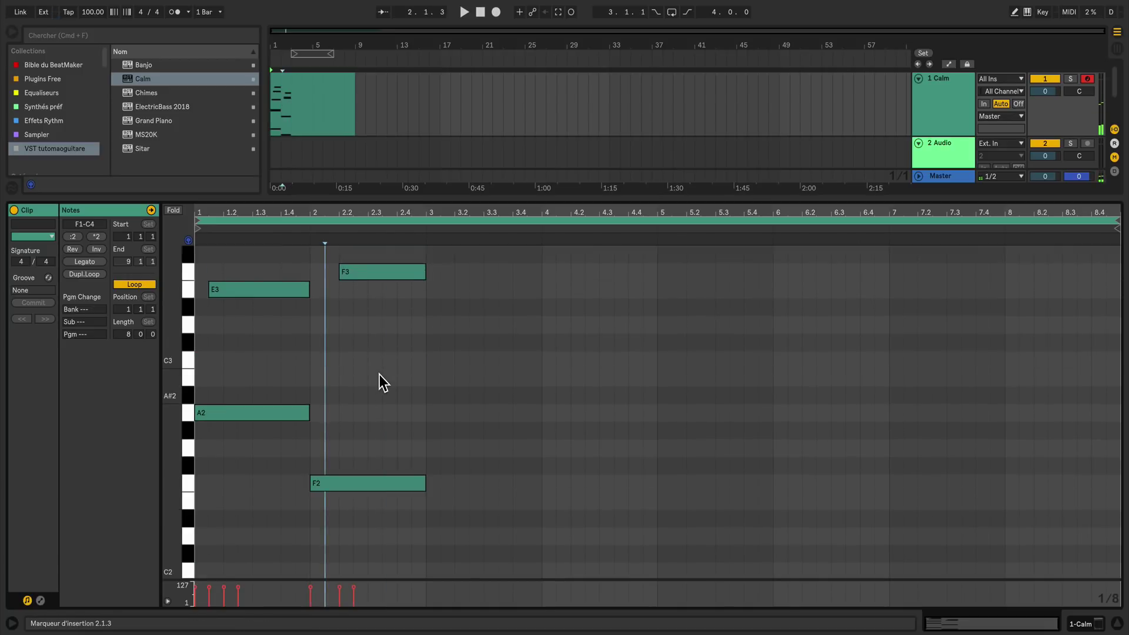
pyautogui.click(390, 278)
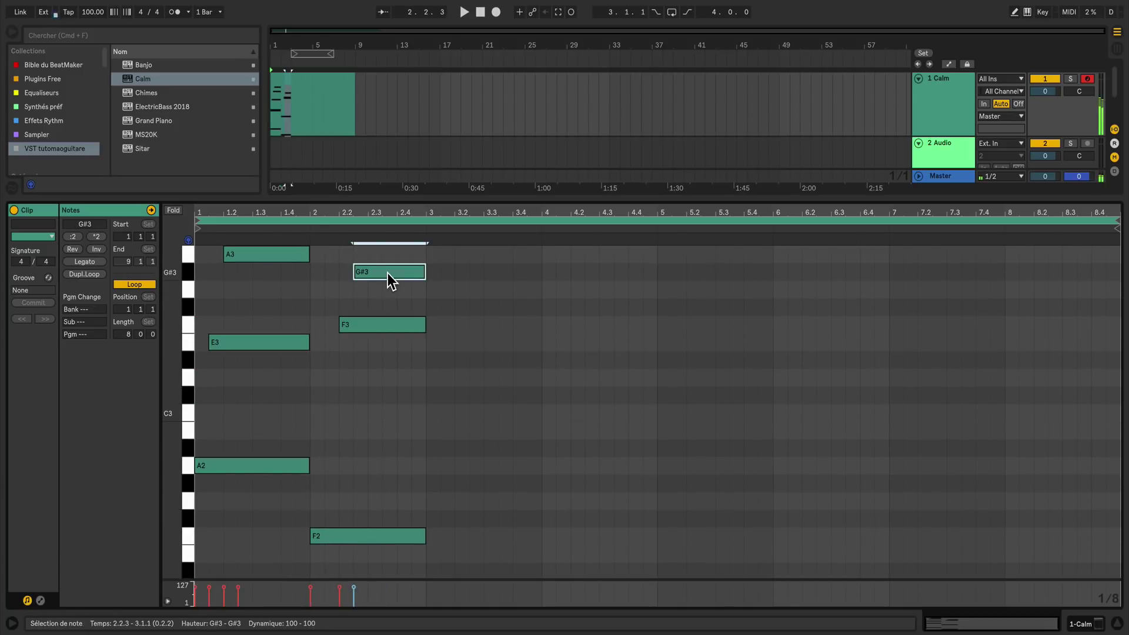
pyautogui.press('Up')
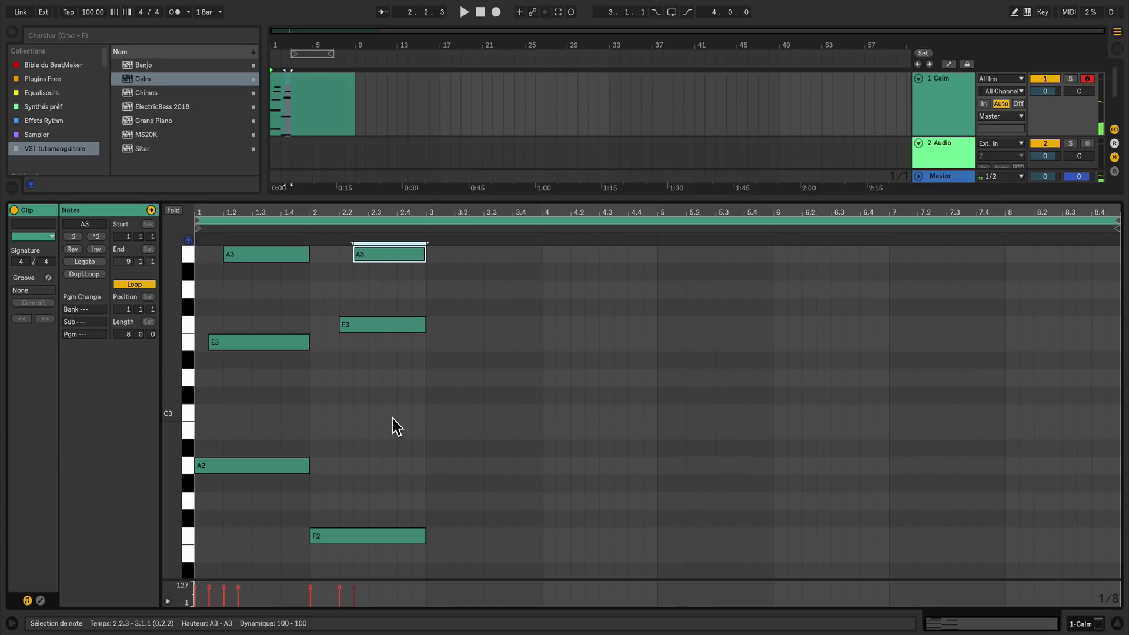
# - Add an E4 note at 2.3.1 that lasts until the end of bar 2
pyautogui.scroll(4, 393, 419)
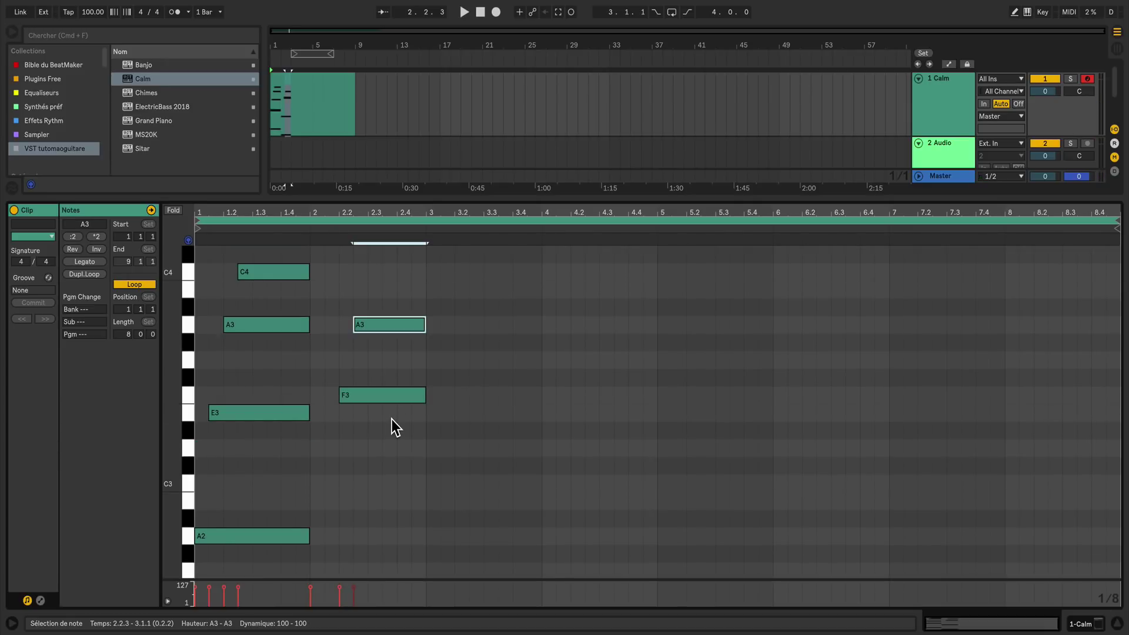
pyautogui.scroll(4, 391, 419)
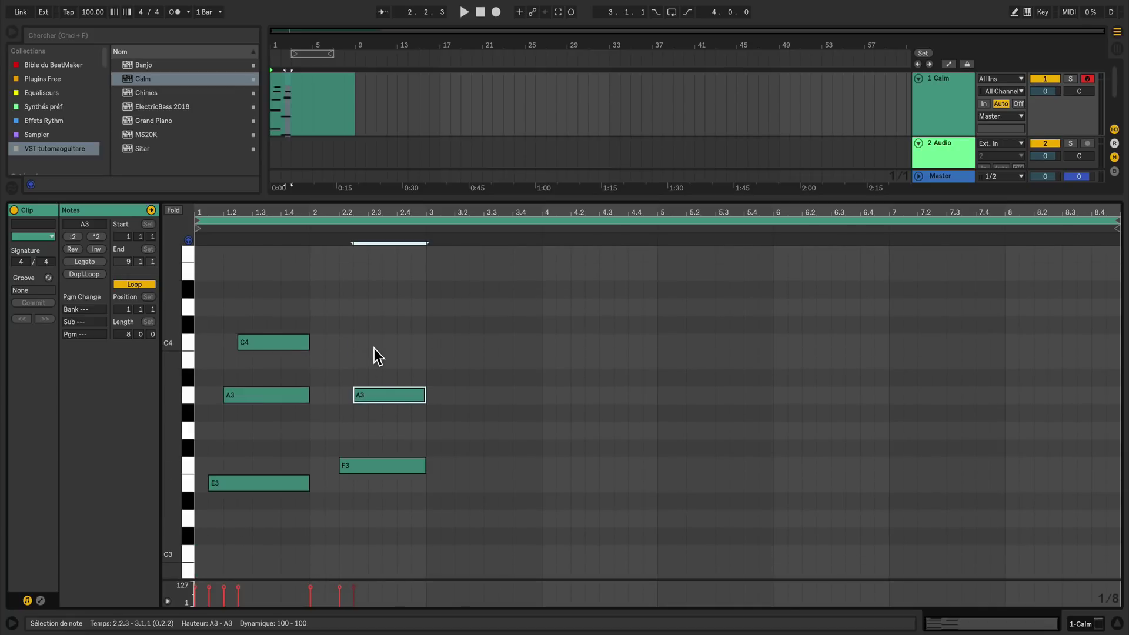
pyautogui.click(376, 277)
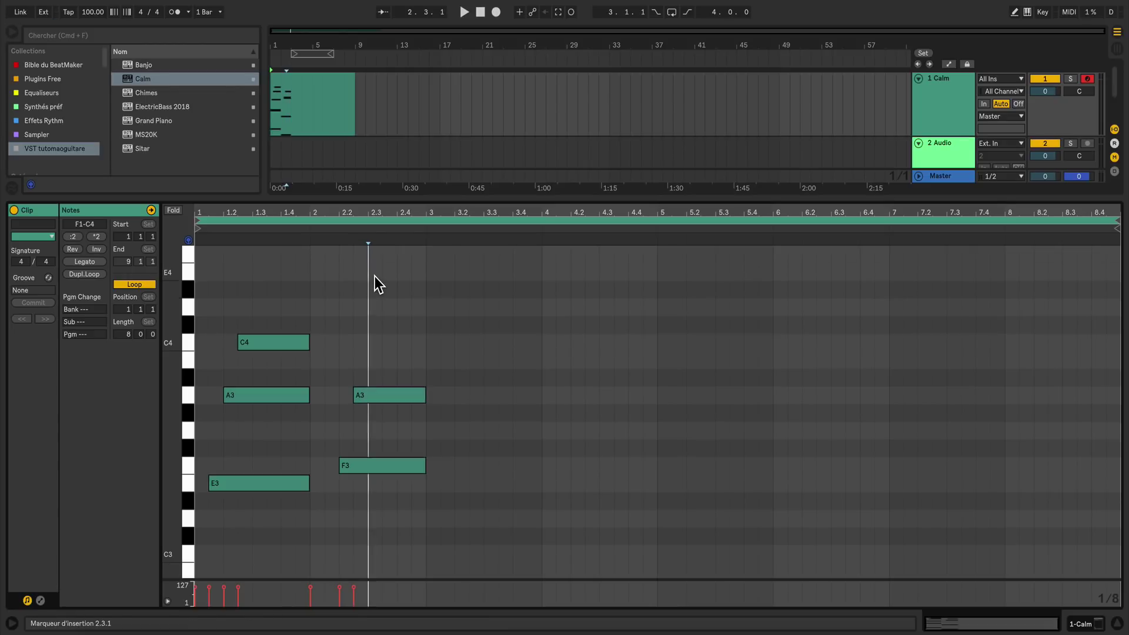
pyautogui.doubleClick(375, 271)
pyautogui.moveTo(382, 271); pyautogui.dragTo(433, 276)
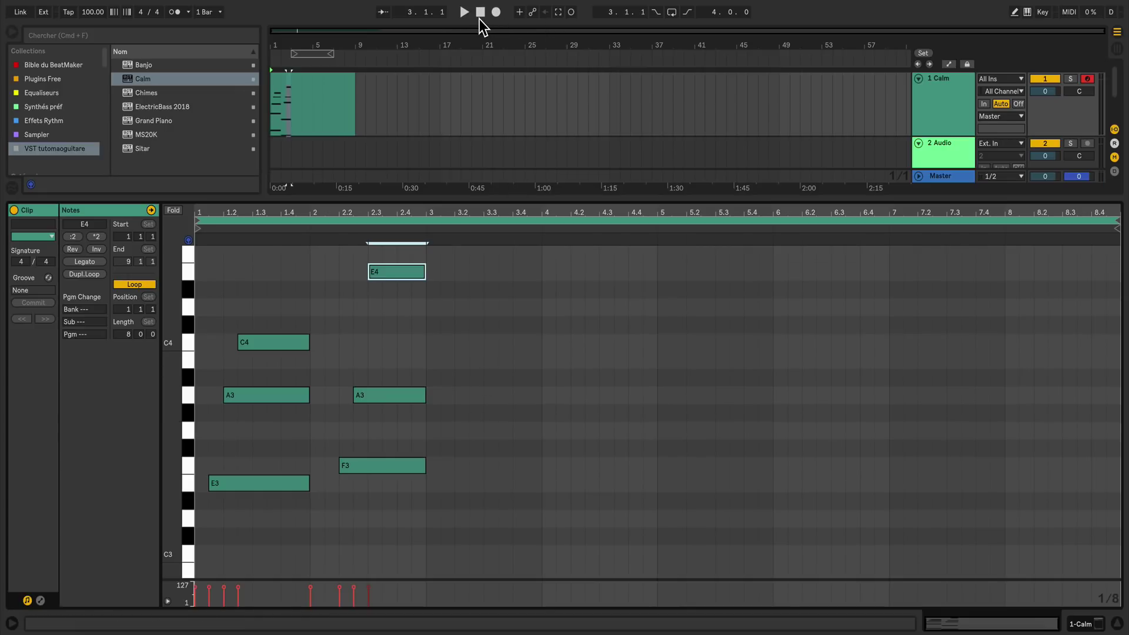
# - Play back the two-bar piano phrase from its start
pyautogui.press('space')
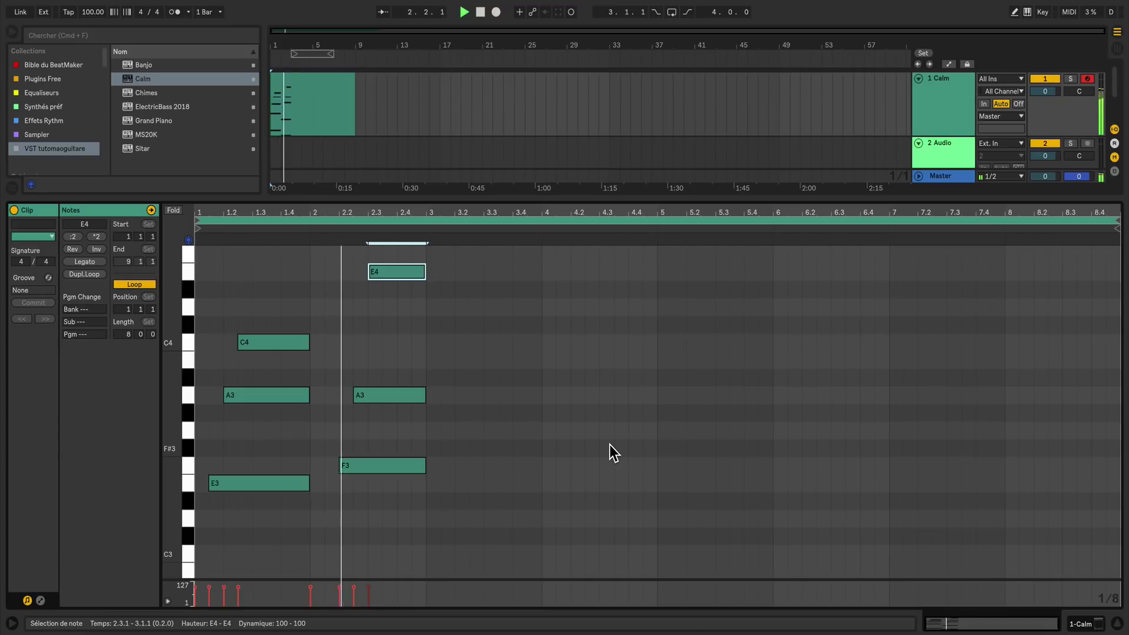
pyautogui.scroll(-2, 568, 481)
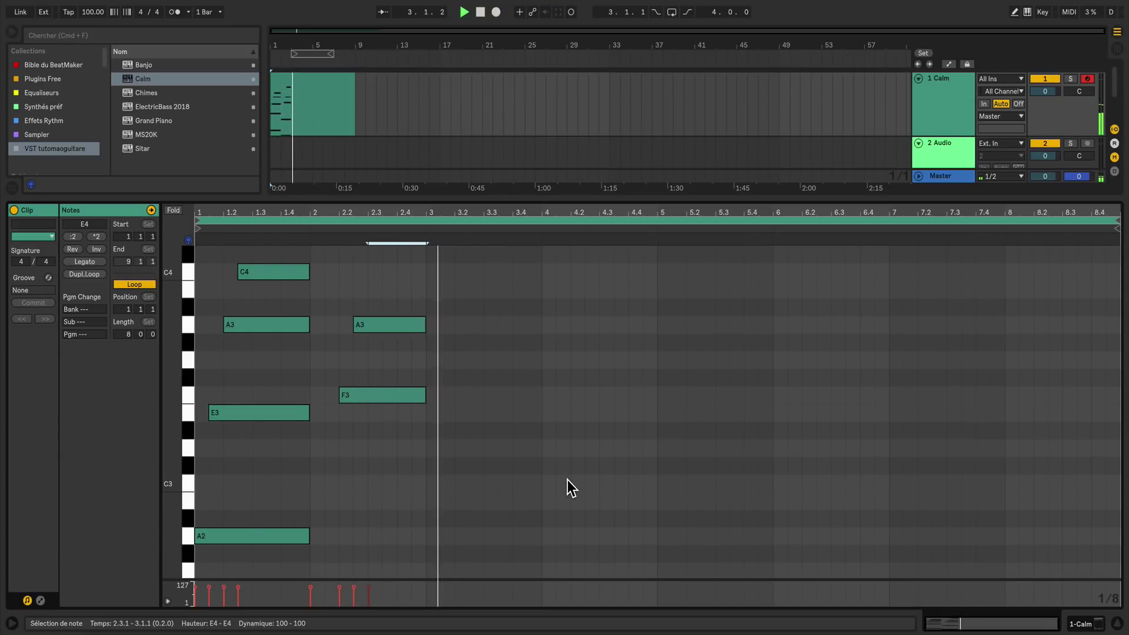
pyautogui.scroll(-4, 567, 480)
pyautogui.scroll(7, 567, 480)
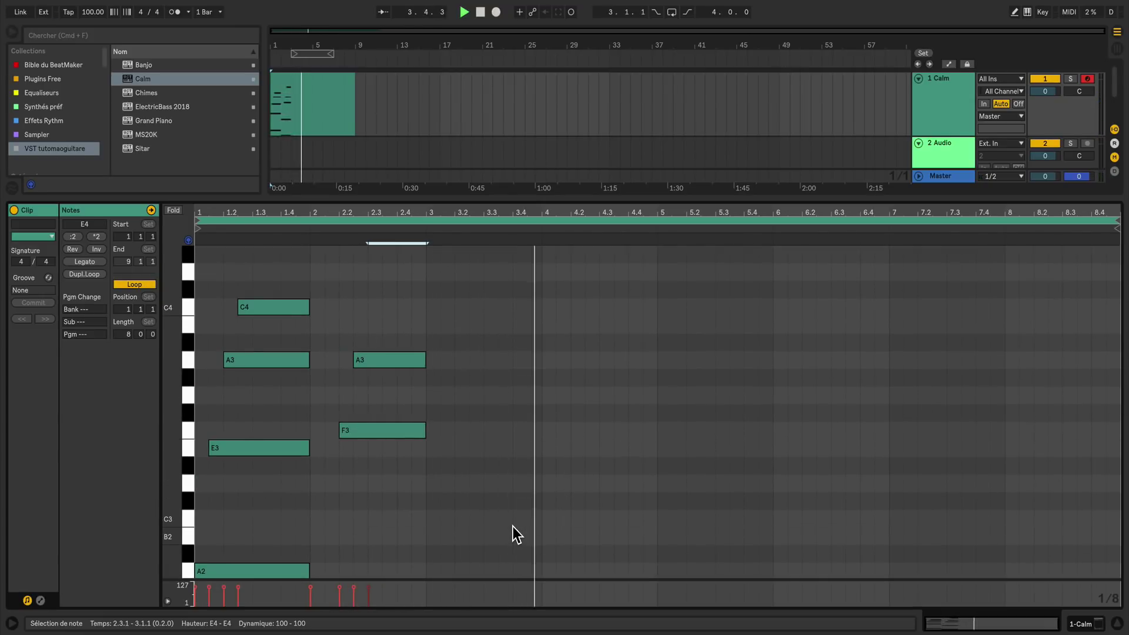
pyautogui.press('space')
# - Shift the F3, A3 and E4 notes in bar 2 one eighth earlier, starting at 2.1.3, and play the phrase again
pyautogui.moveTo(480, 557); pyautogui.dragTo(357, 293)
pyautogui.press('Left')
pyautogui.press('space')
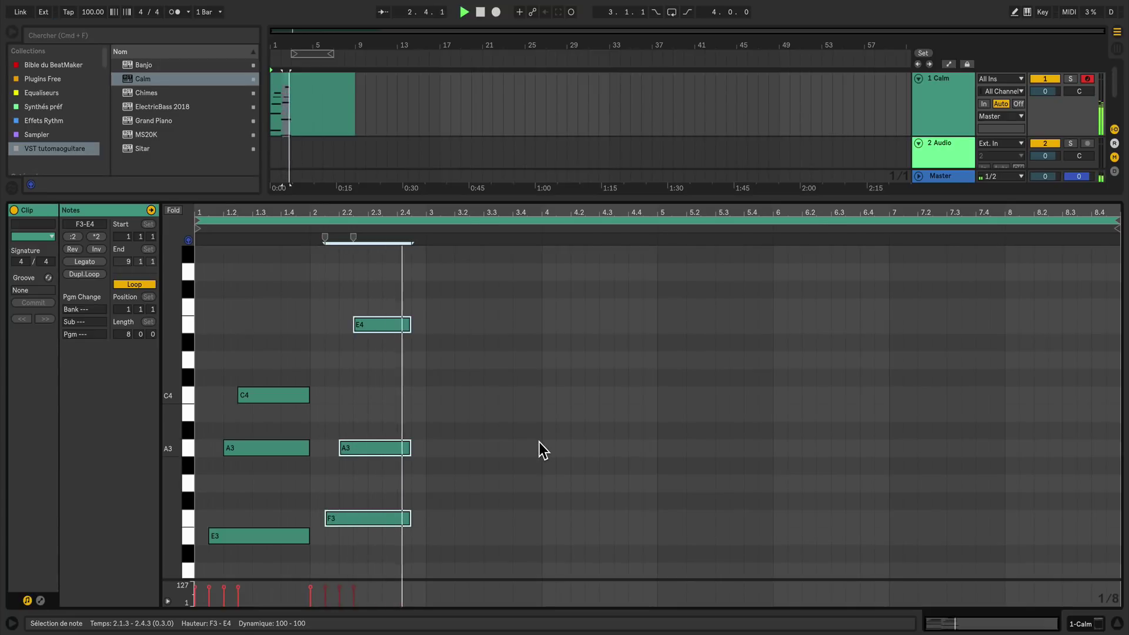
pyautogui.click(431, 439)
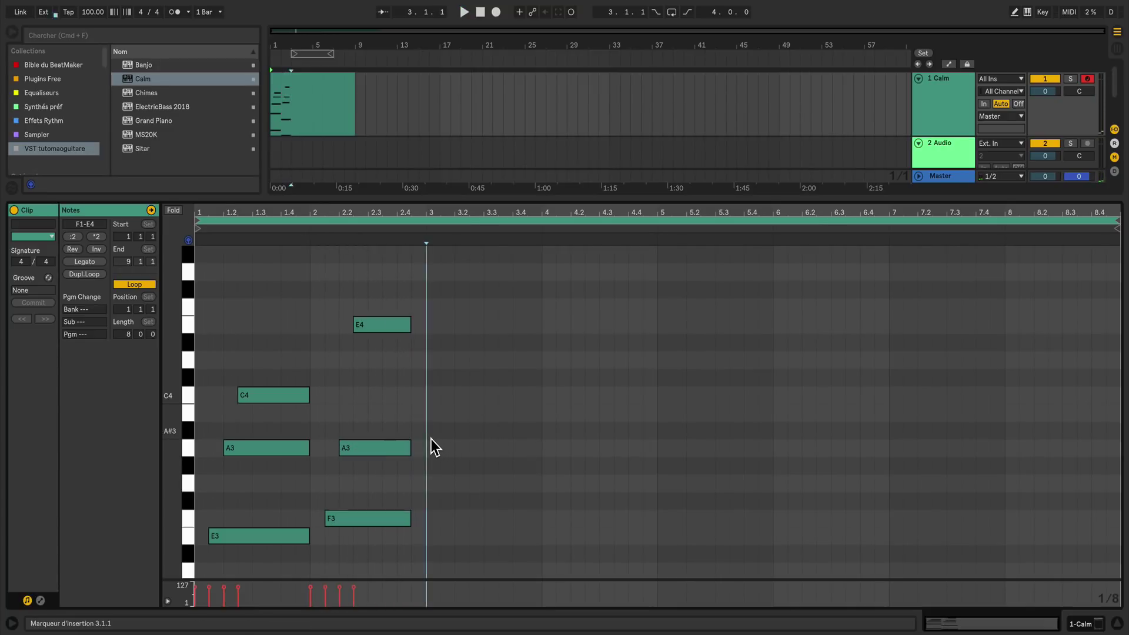
# - Copy all the notes of bars 1 and 2 into bars 3 and 4 at the same pitches
pyautogui.press('super+a')
pyautogui.scroll(-2, 455, 446)
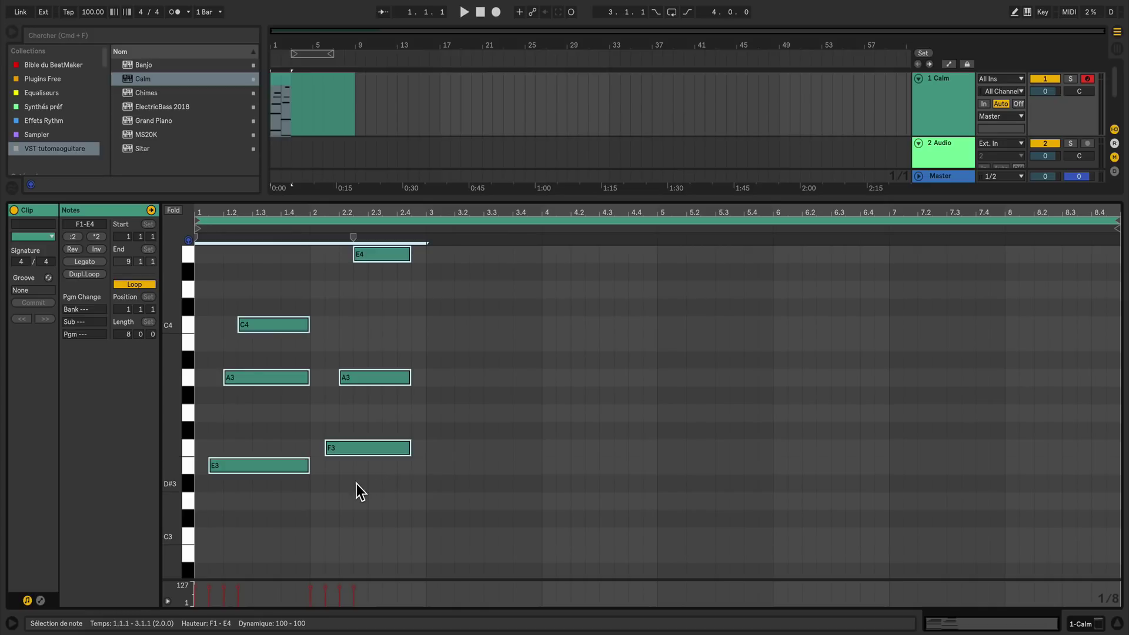
pyautogui.scroll(-12, 358, 486)
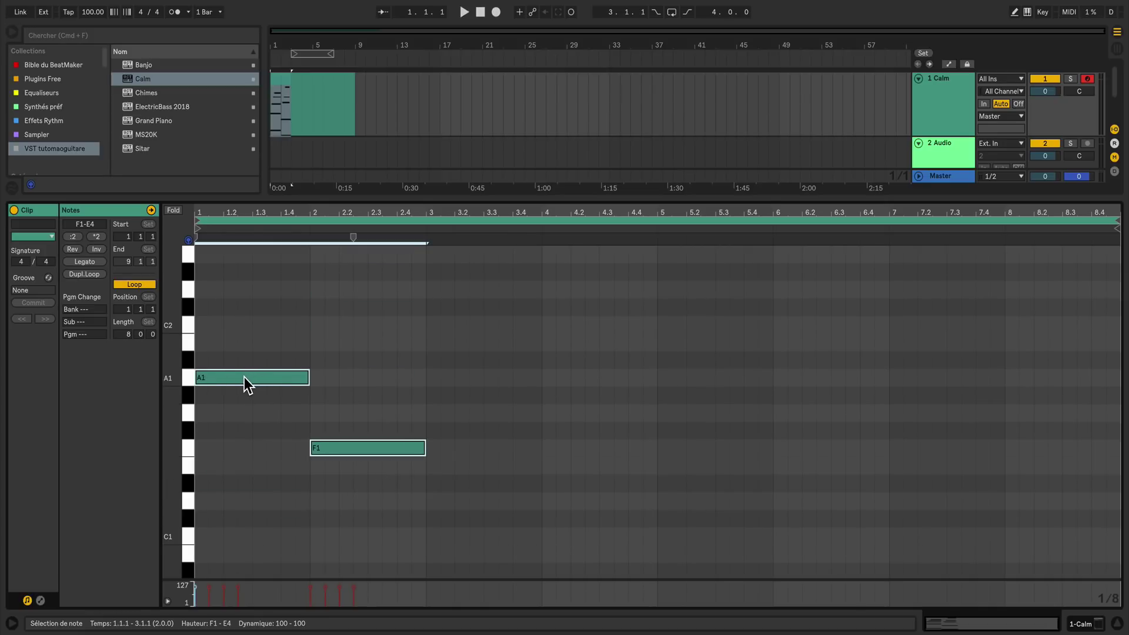
pyautogui.moveTo(244, 376); pyautogui.dragTo(474, 379)
pyautogui.scroll(6, 584, 472)
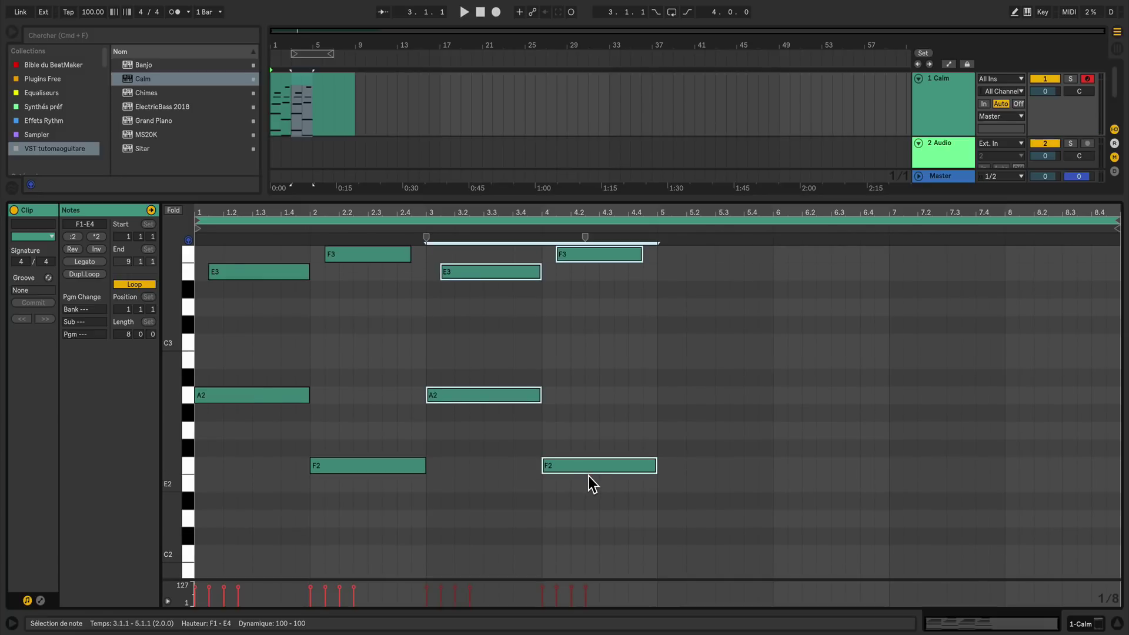
pyautogui.scroll(3, 589, 477)
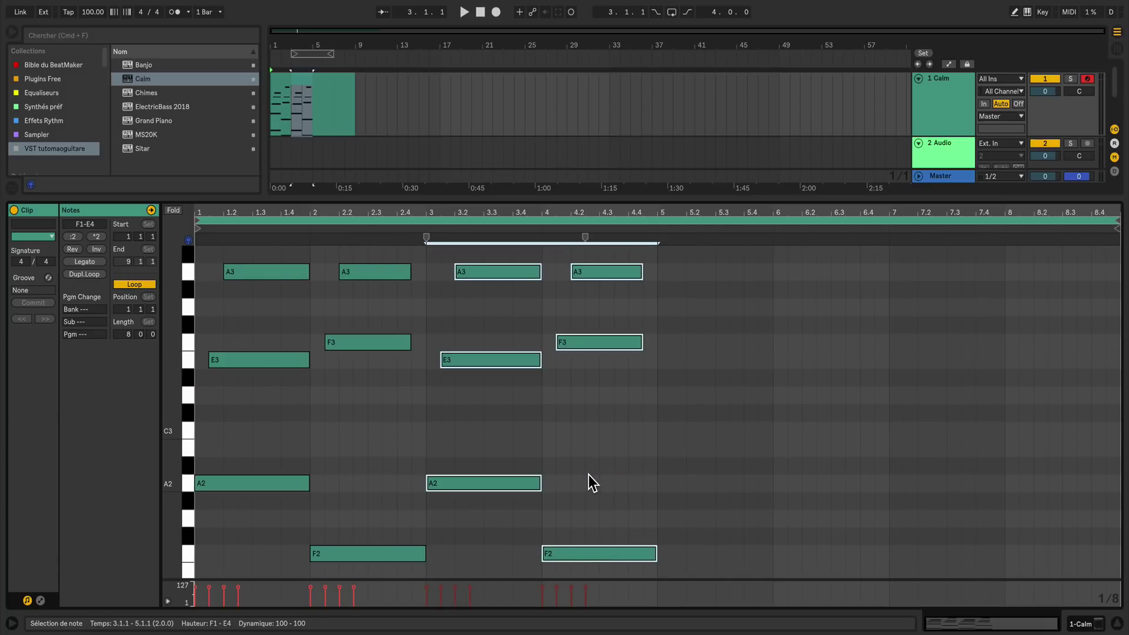
pyautogui.click(588, 475)
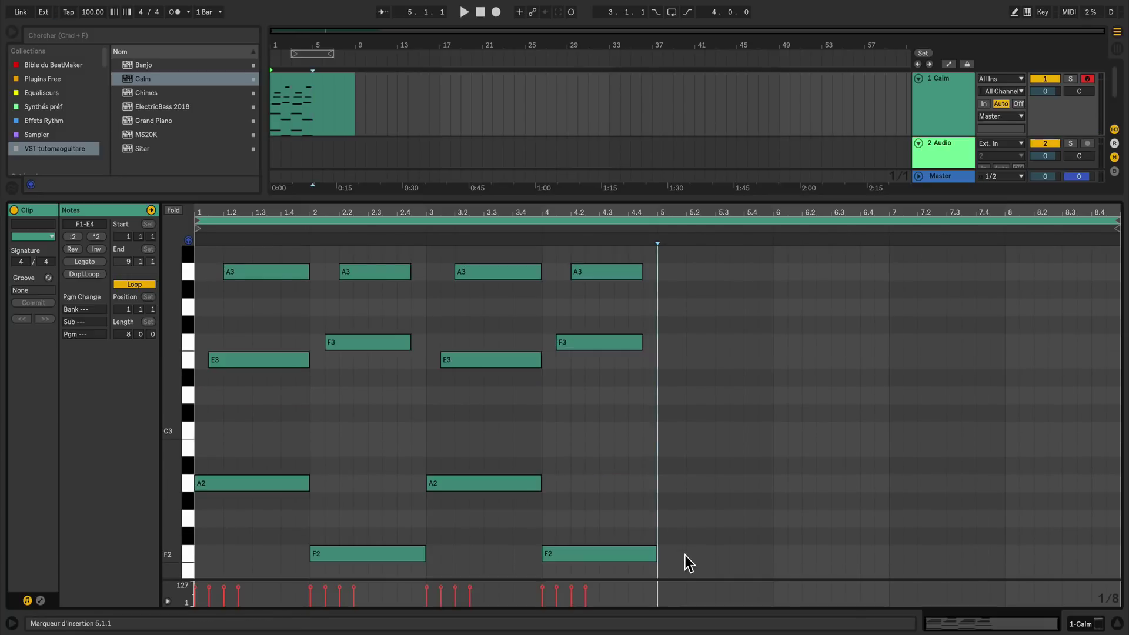
# - Shorten the F1 and F2 basses in bar 4 by an eighth, ending at 4.4.3, and fill the gap with E1 and E2 notes
pyautogui.click(657, 555)
pyautogui.moveTo(659, 556); pyautogui.dragTo(645, 558)
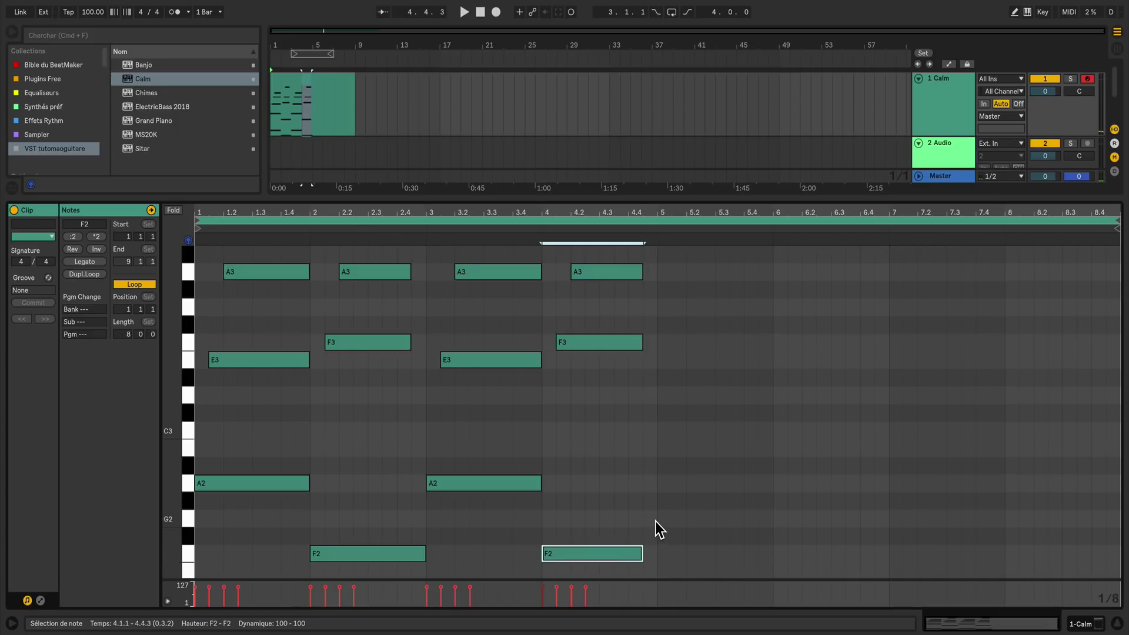
pyautogui.scroll(-6, 655, 521)
pyautogui.hotkey('shift', 'Down')
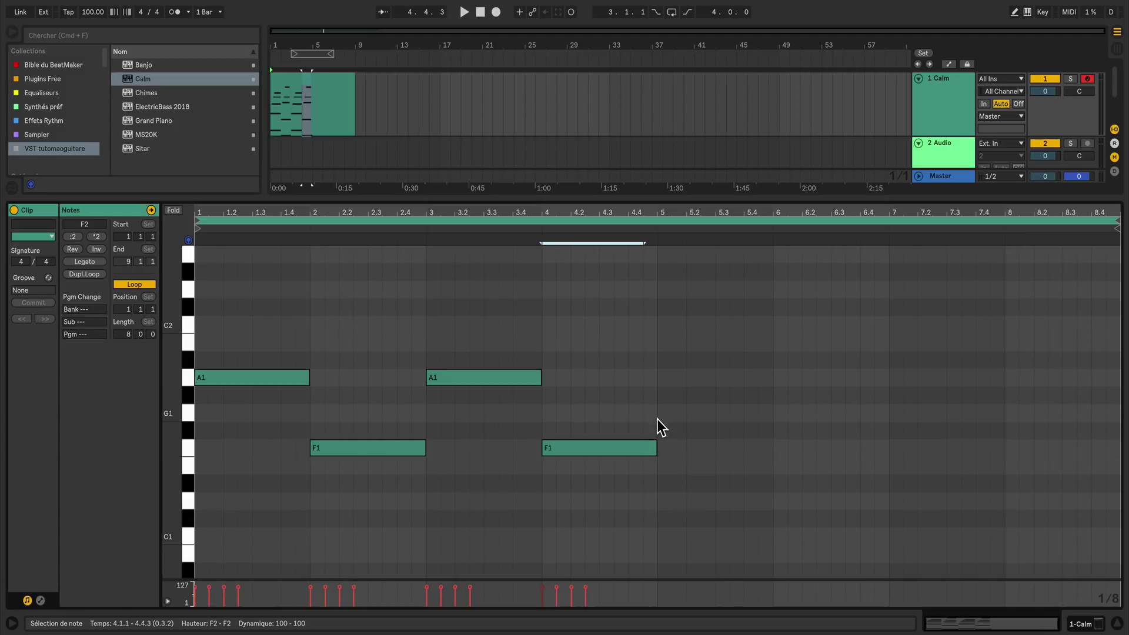
pyautogui.doubleClick(652, 471)
pyautogui.scroll(6, 656, 474)
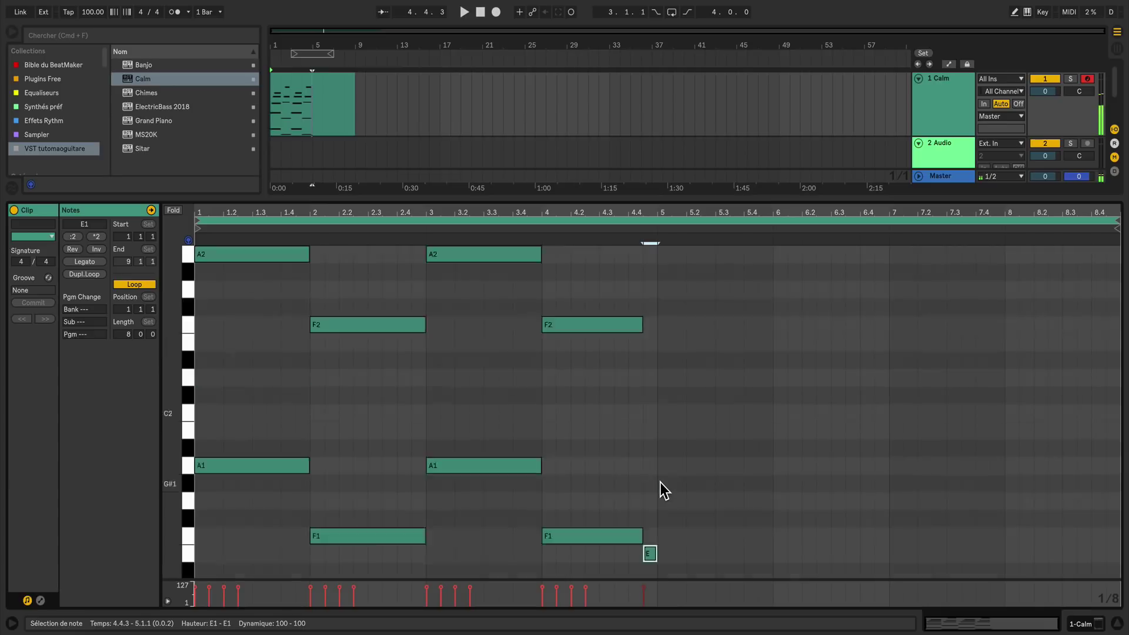
pyautogui.doubleClick(652, 430)
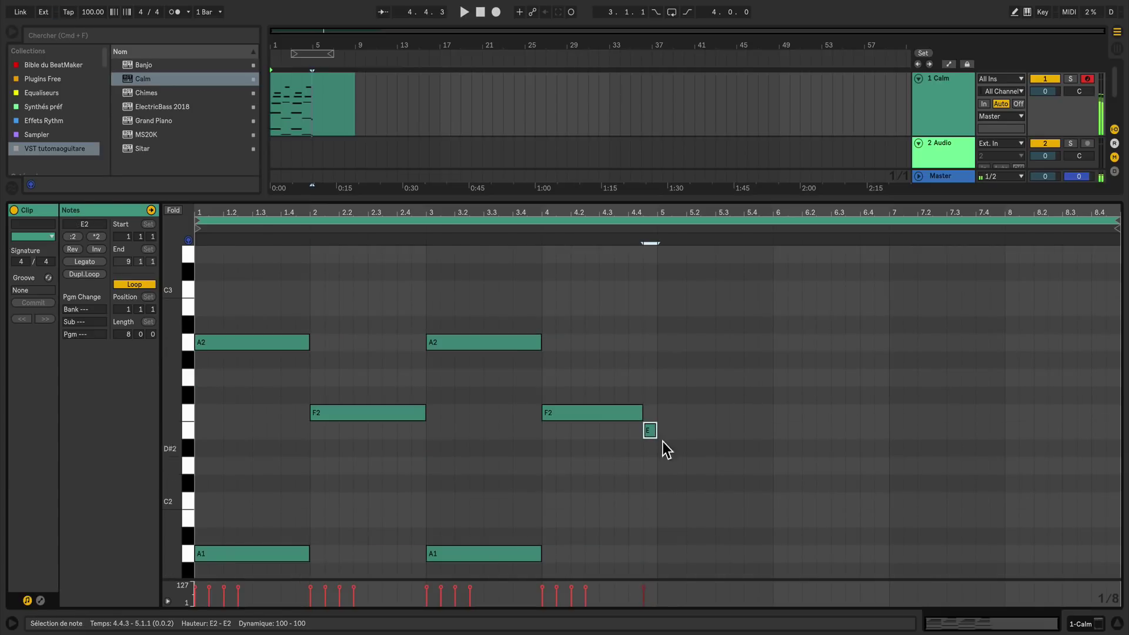
# - Show only the pitches in use and play back the four-bar phrase
pyautogui.click(172, 211)
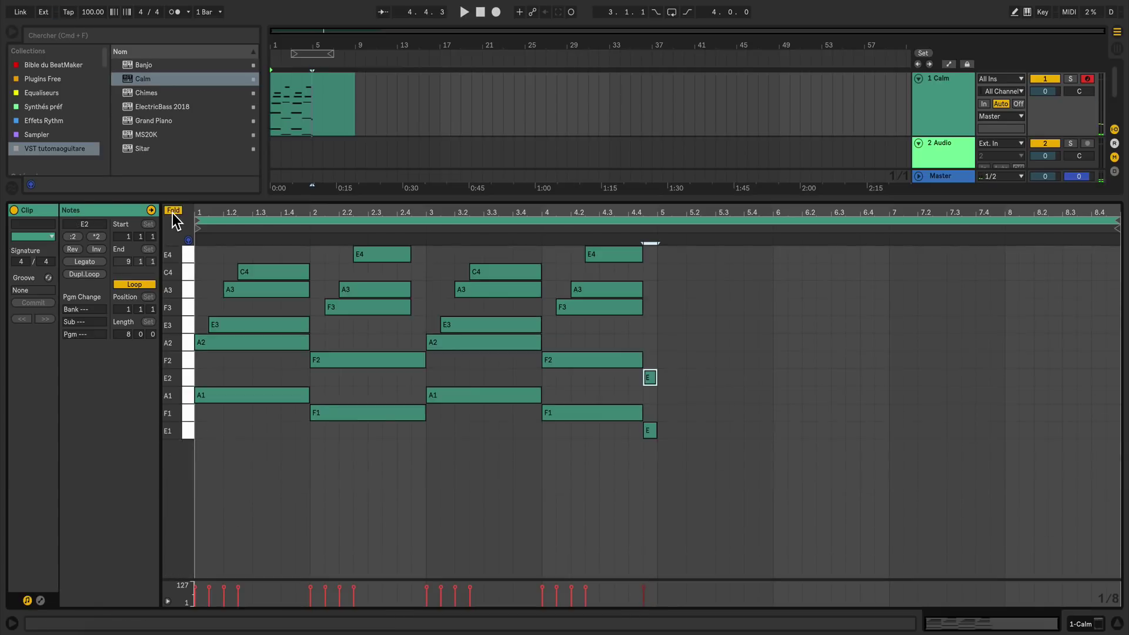
pyautogui.press('space')
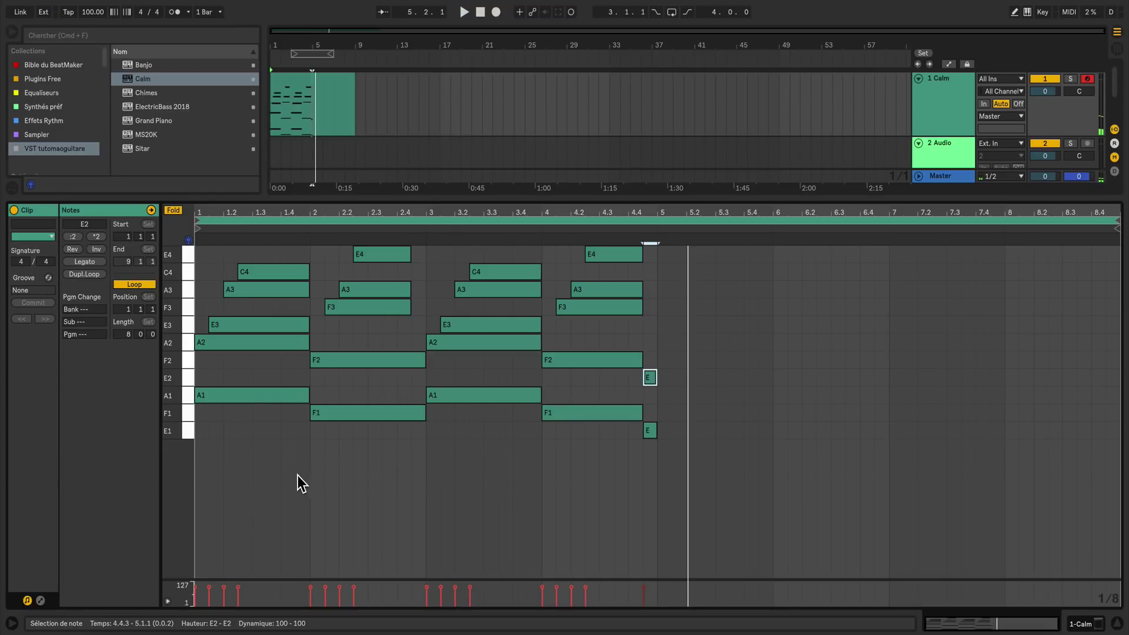
# - Move all the bar 1 notes to bar 5, transposed down so the basses are D1 and D2
pyautogui.moveTo(201, 415); pyautogui.dragTo(303, 246)
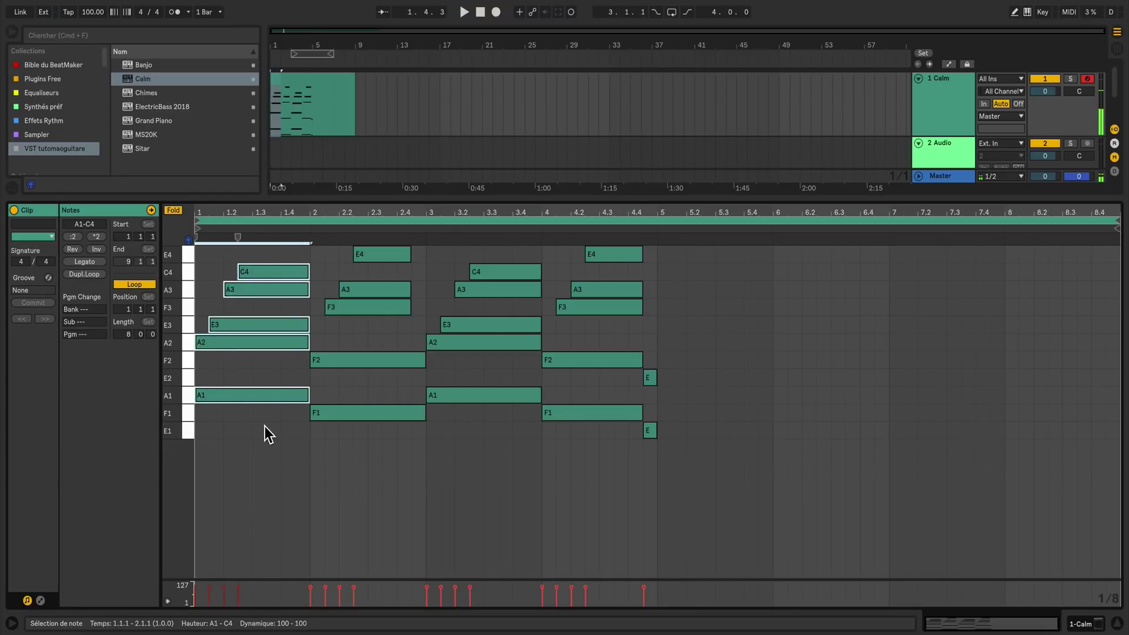
pyautogui.click(175, 211)
pyautogui.scroll(-3, 260, 433)
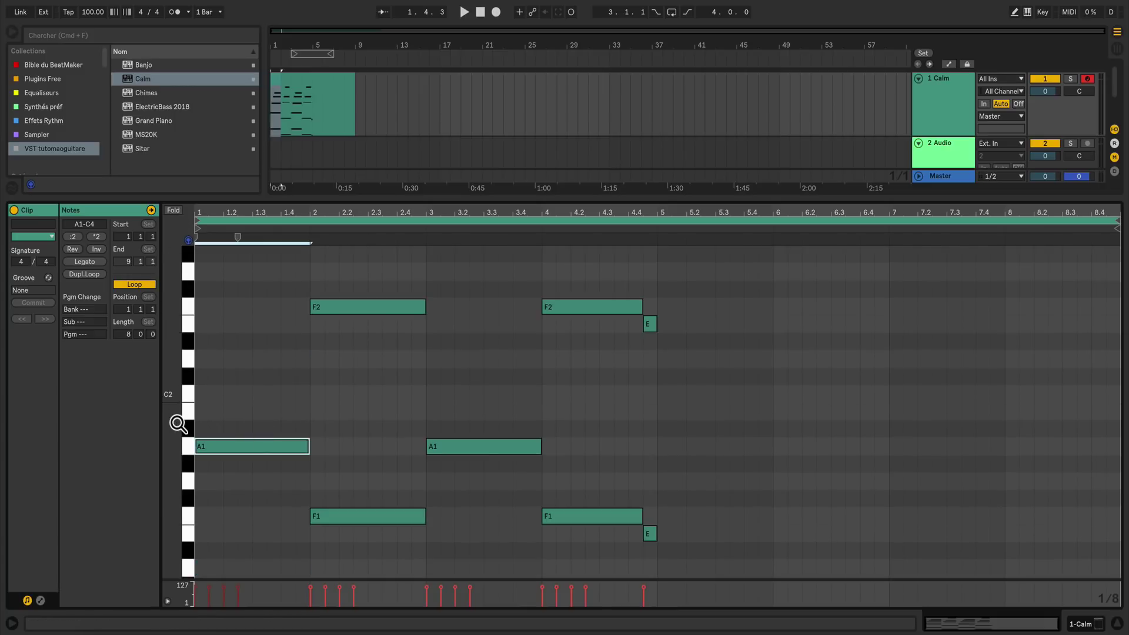
pyautogui.moveTo(177, 421); pyautogui.dragTo(204, 431)
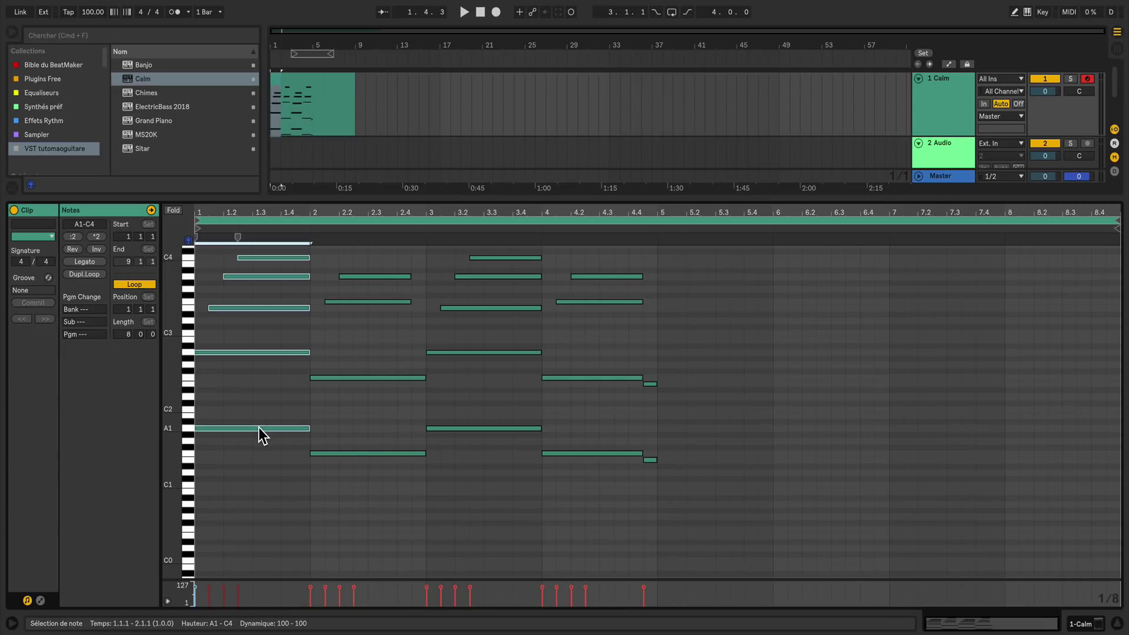
pyautogui.moveTo(259, 433); pyautogui.dragTo(725, 475)
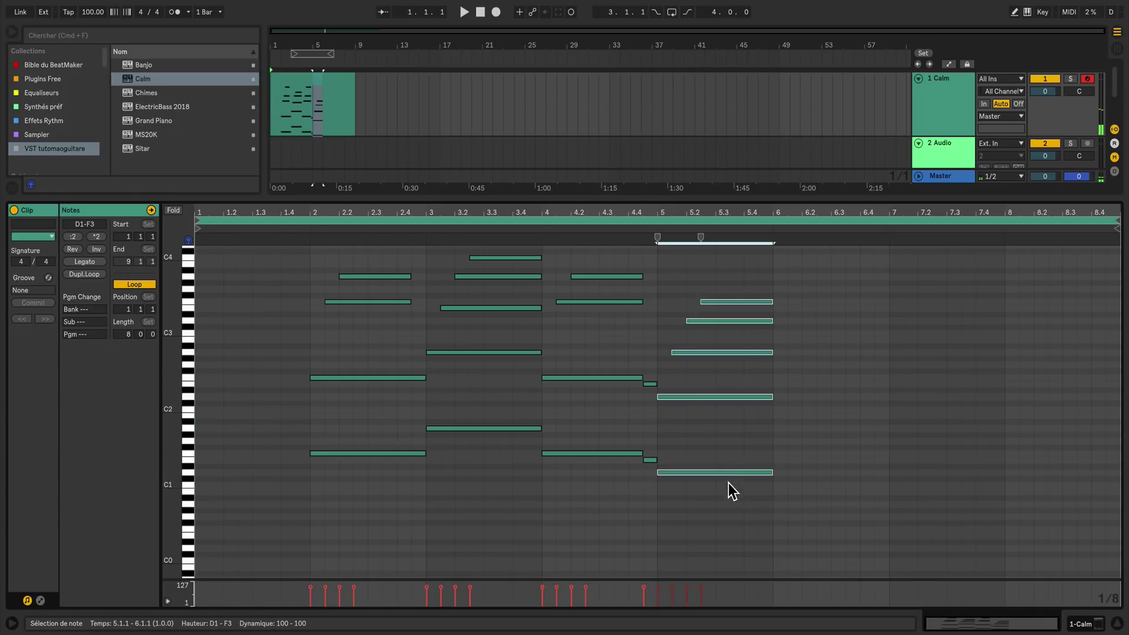
pyautogui.moveTo(176, 454); pyautogui.dragTo(223, 453)
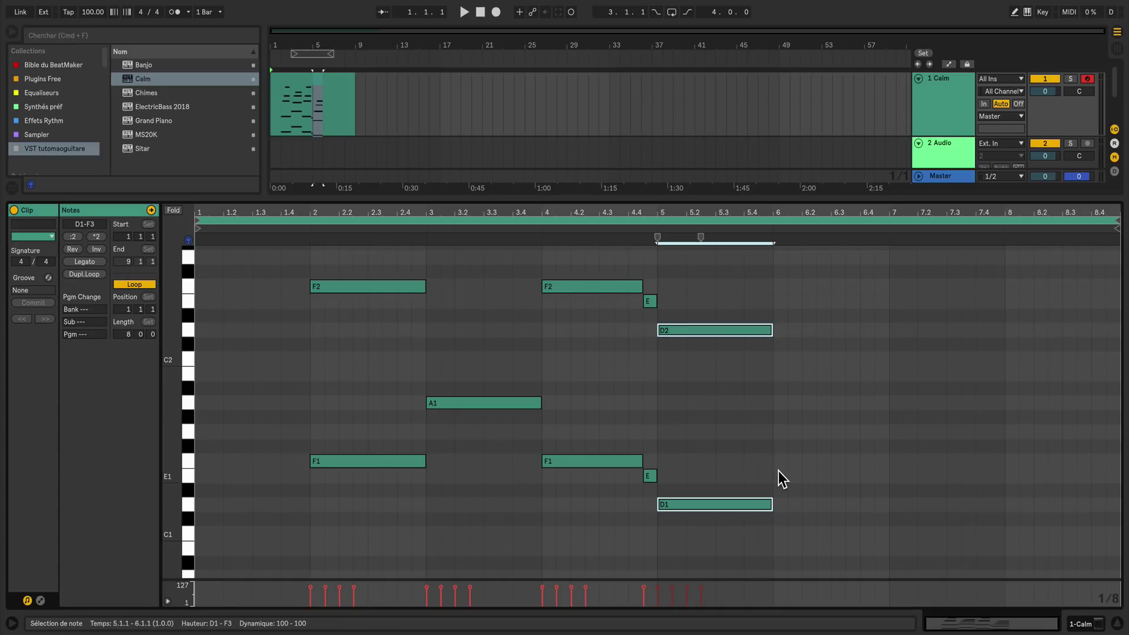
# - Delete the A2 and D3 notes from the arpeggio in bar 5
pyautogui.scroll(3, 743, 476)
pyautogui.scroll(2, 743, 471)
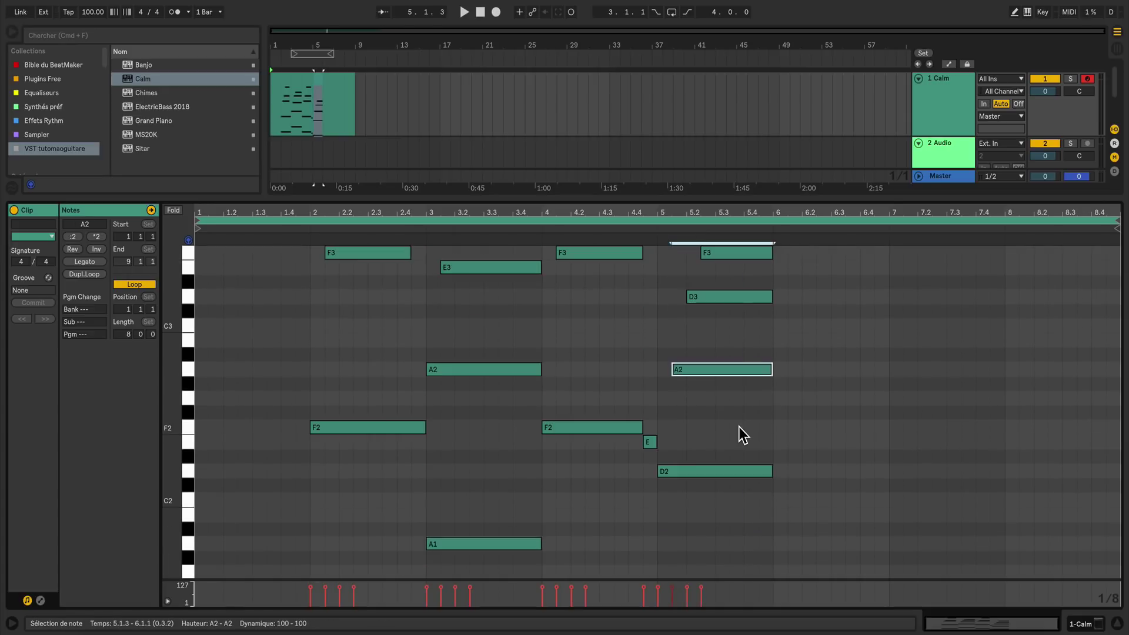
pyautogui.click(743, 388)
pyautogui.click(730, 368)
pyautogui.click(735, 396)
pyautogui.scroll(3, 735, 395)
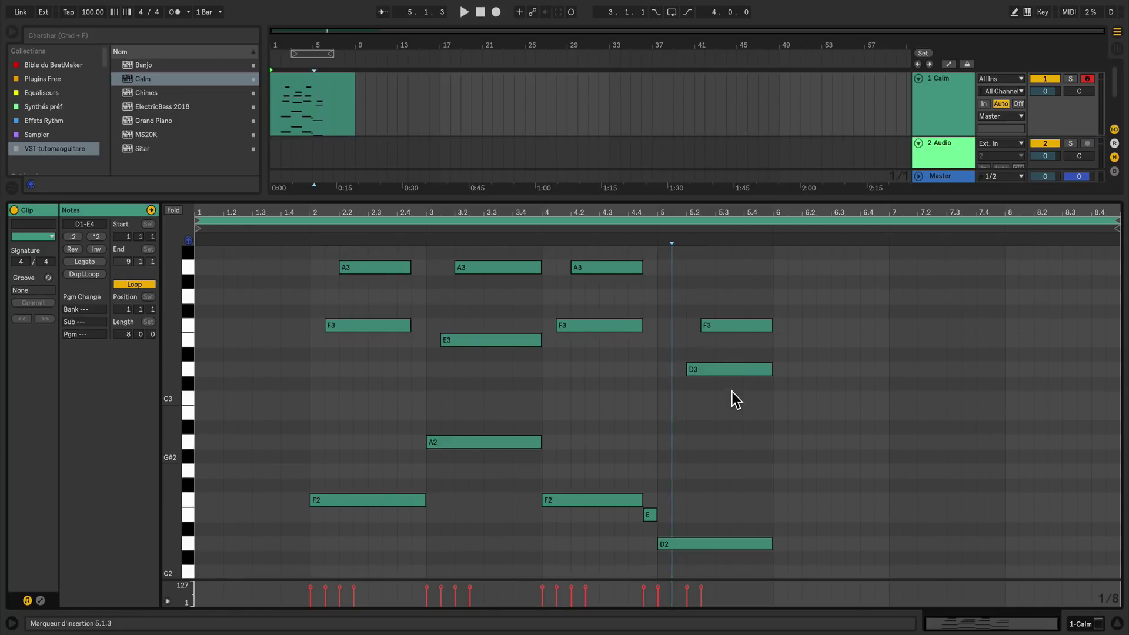
pyautogui.click(721, 373)
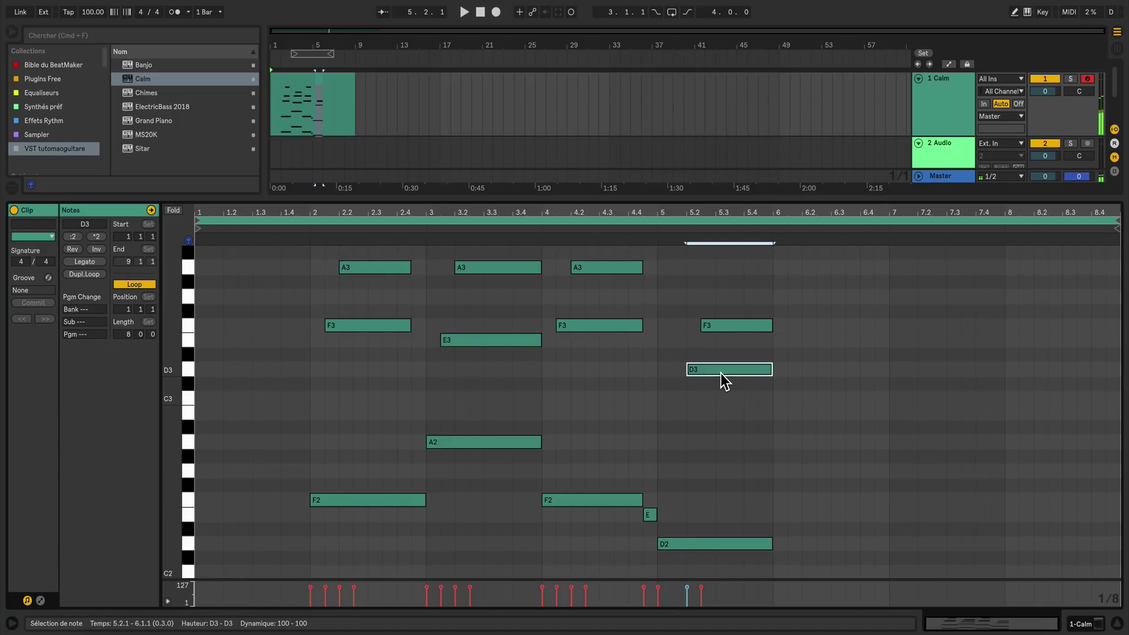
pyautogui.press('Delete')
# - Shift the F3 note in bar 5 to start at 5.1.3 and lengthen it to the end of the bar
pyautogui.click(729, 322)
pyautogui.press('Left')
pyautogui.press('Left')
pyautogui.press('Left')
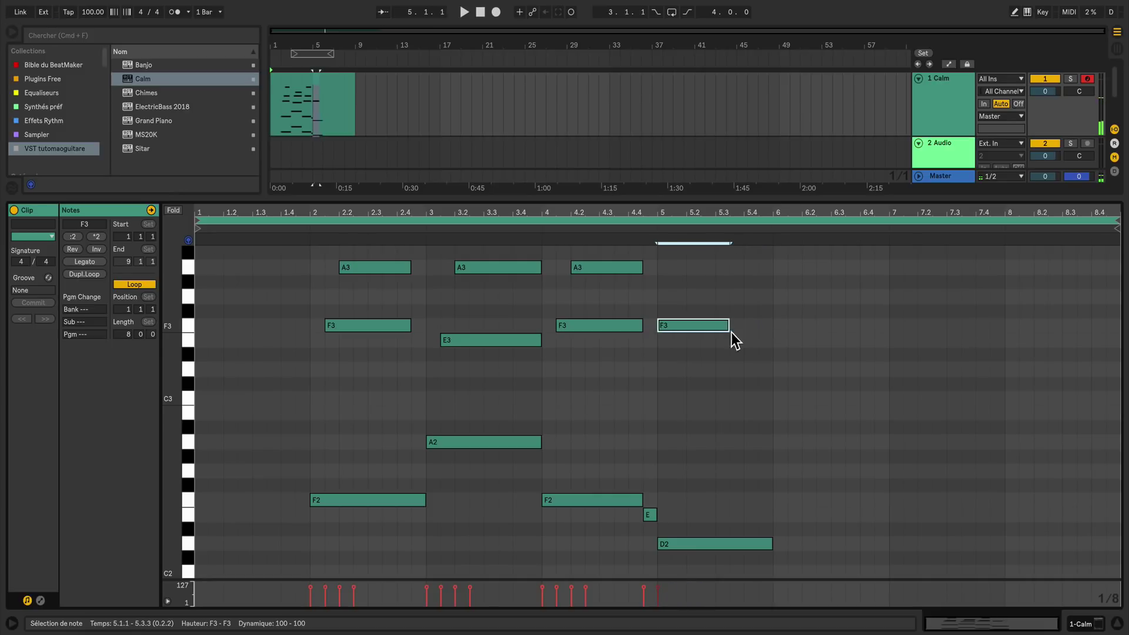
pyautogui.press('Right')
pyautogui.moveTo(742, 327); pyautogui.dragTo(773, 327)
# - Add a B3 note at 5.2.1 that lasts until the end of bar 5
pyautogui.scroll(4, 723, 408)
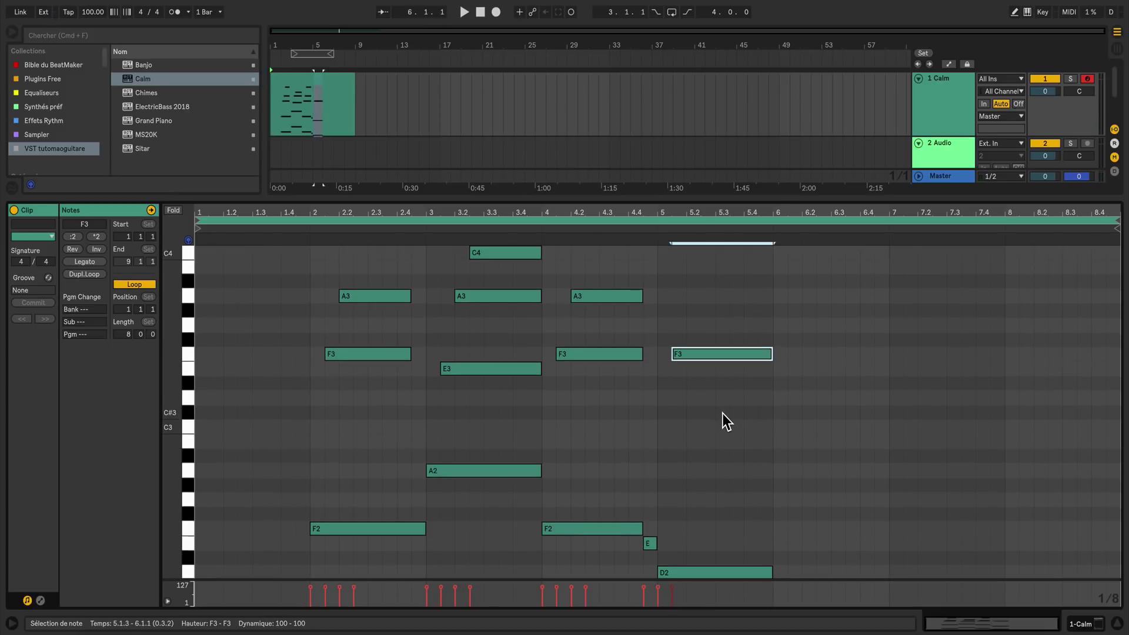
pyautogui.doubleClick(680, 297)
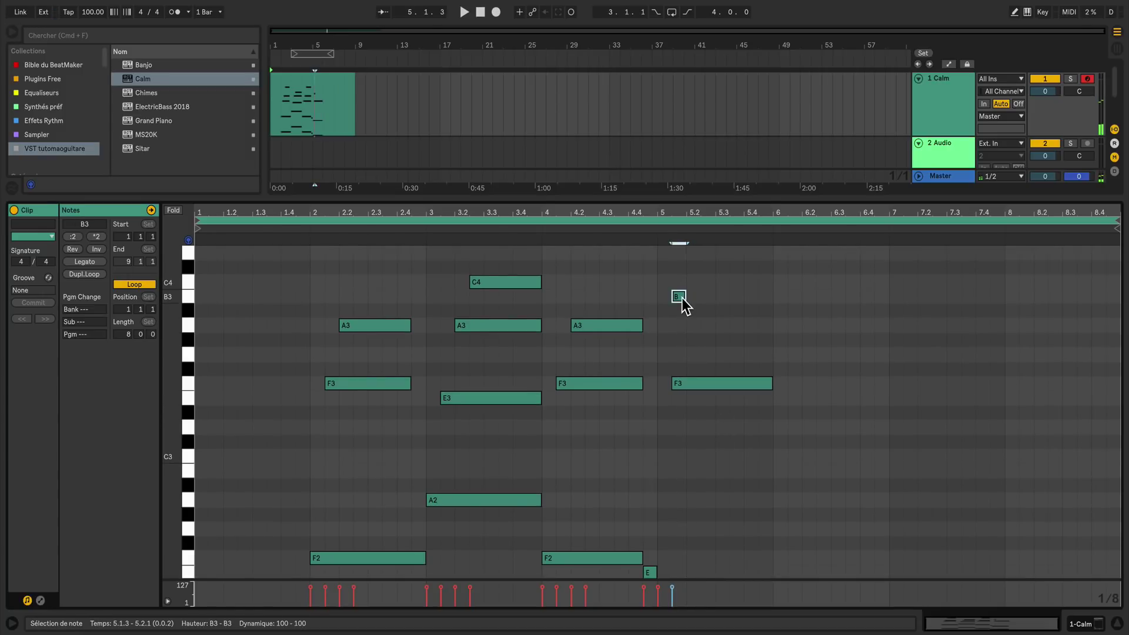
pyautogui.moveTo(682, 297); pyautogui.dragTo(772, 305)
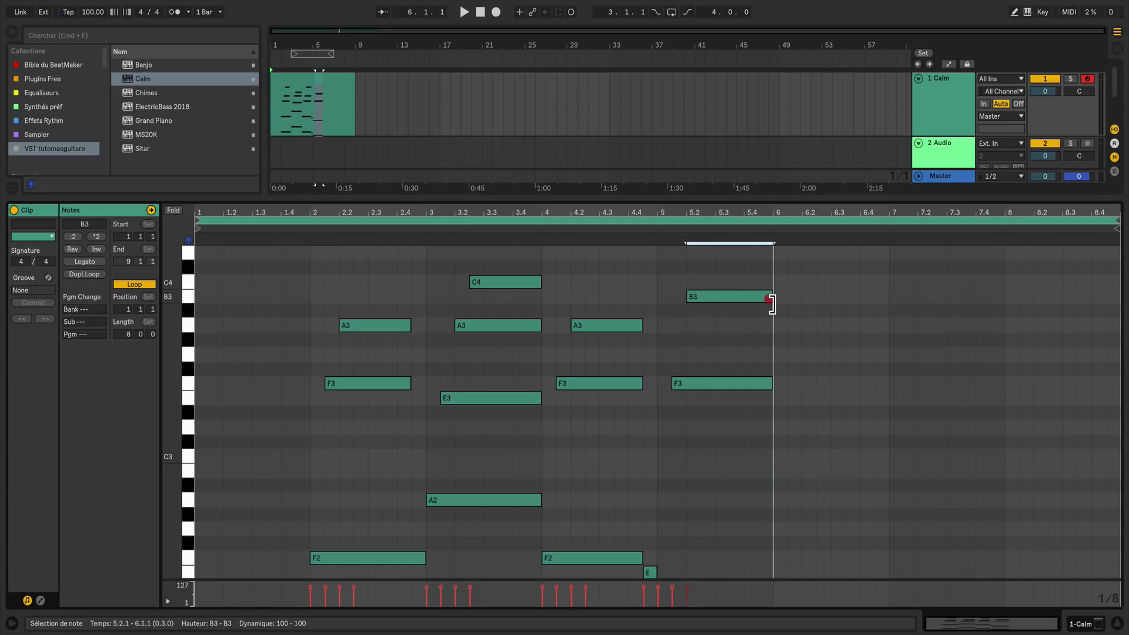
# - Add a C4 note at 5.2.3 and a D4 note at 5.3.1, both lasting until the end of bar 5
pyautogui.scroll(3, 745, 344)
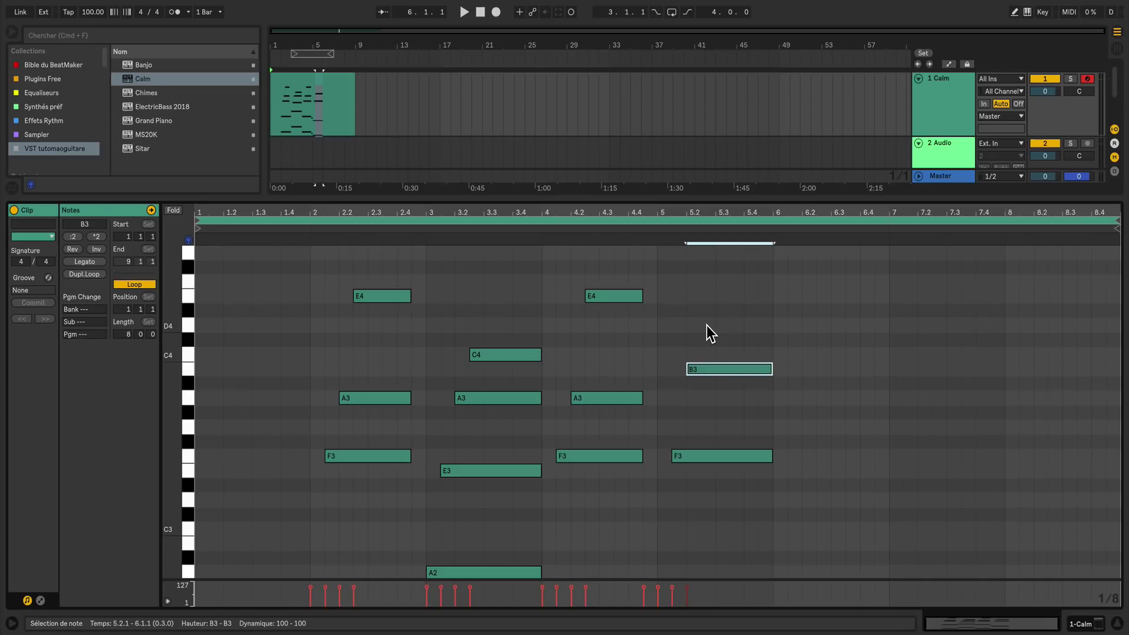
pyautogui.doubleClick(708, 350)
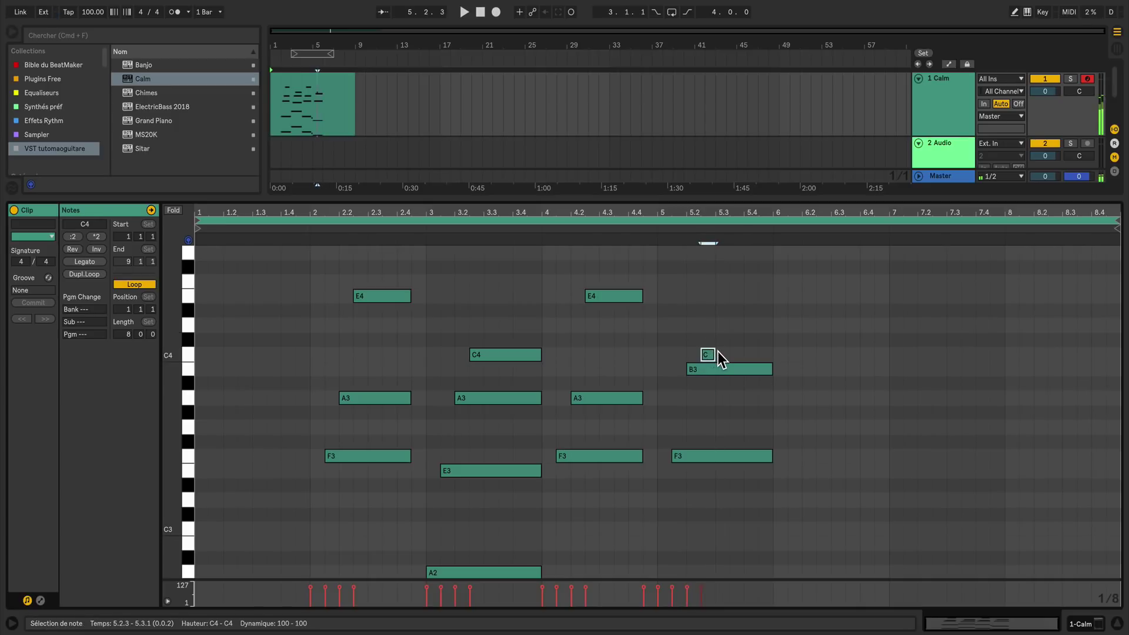
pyautogui.moveTo(748, 355); pyautogui.dragTo(771, 355)
pyautogui.doubleClick(709, 325)
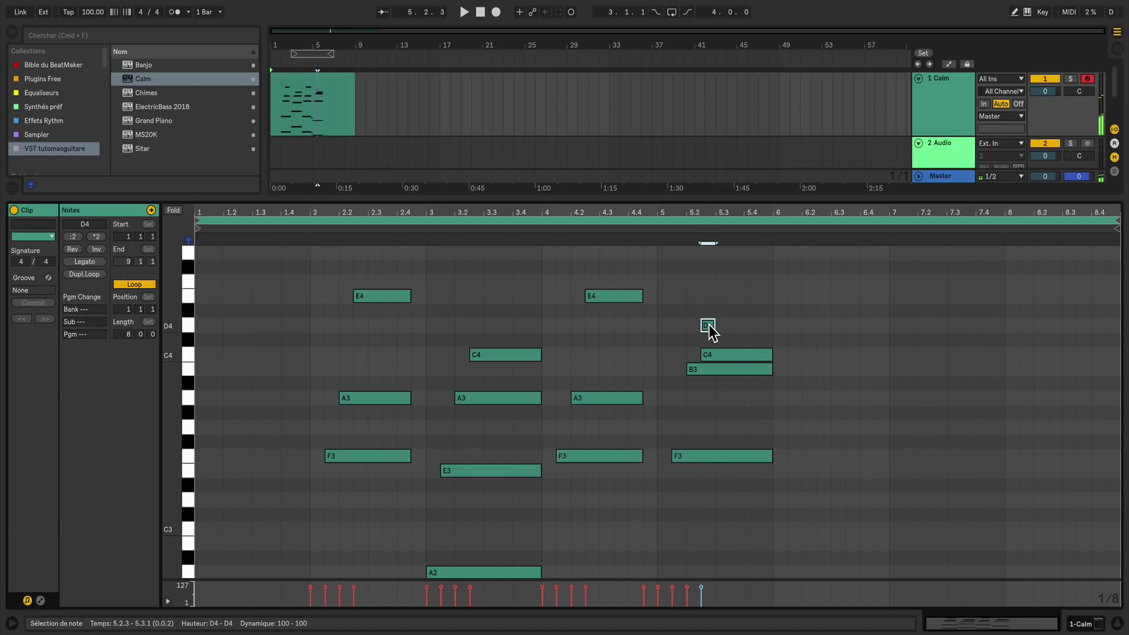
pyautogui.moveTo(709, 326); pyautogui.dragTo(775, 329)
# - Audition the F3, D4, C4 and B3 notes in bar 5 one by one
pyautogui.scroll(-5, 786, 464)
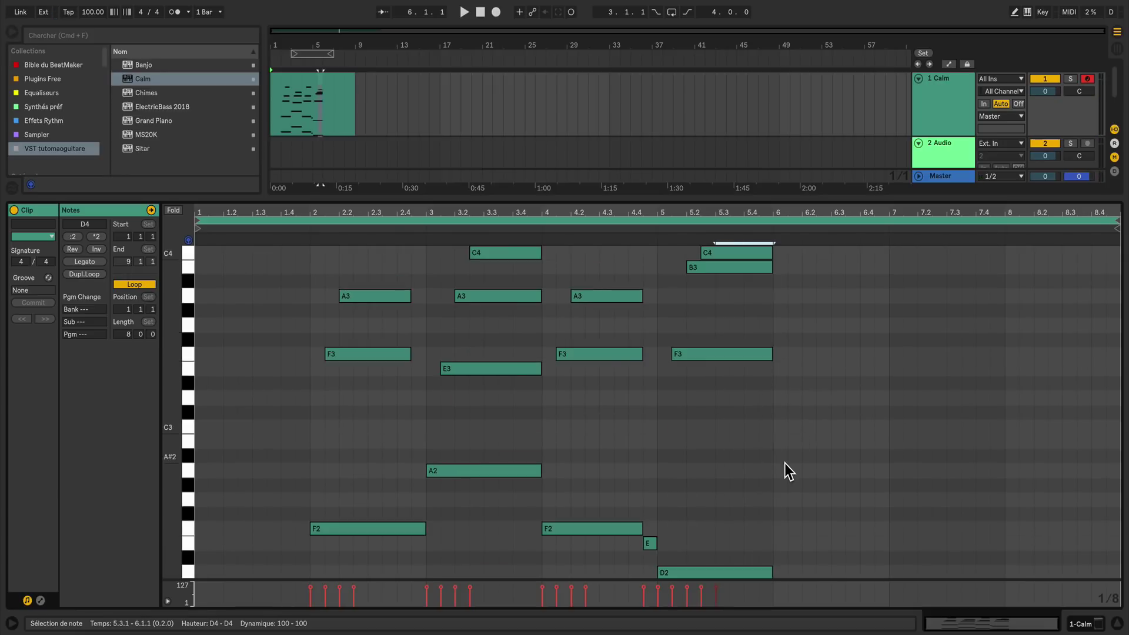
pyautogui.scroll(-3, 784, 465)
pyautogui.scroll(8, 753, 476)
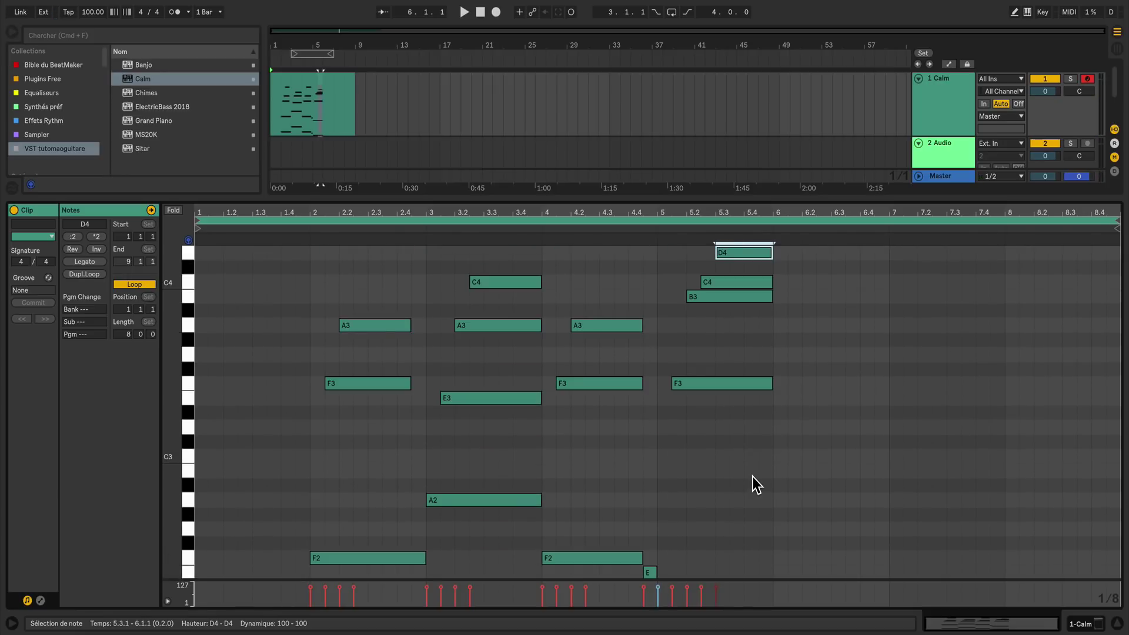
pyautogui.click(711, 383)
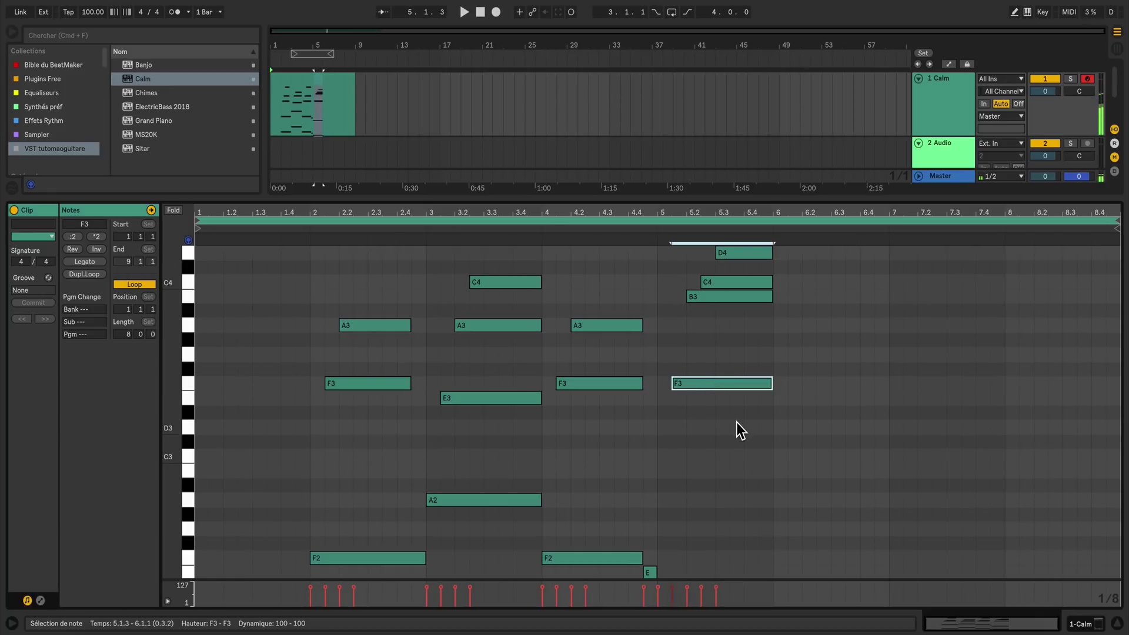
pyautogui.scroll(4, 736, 422)
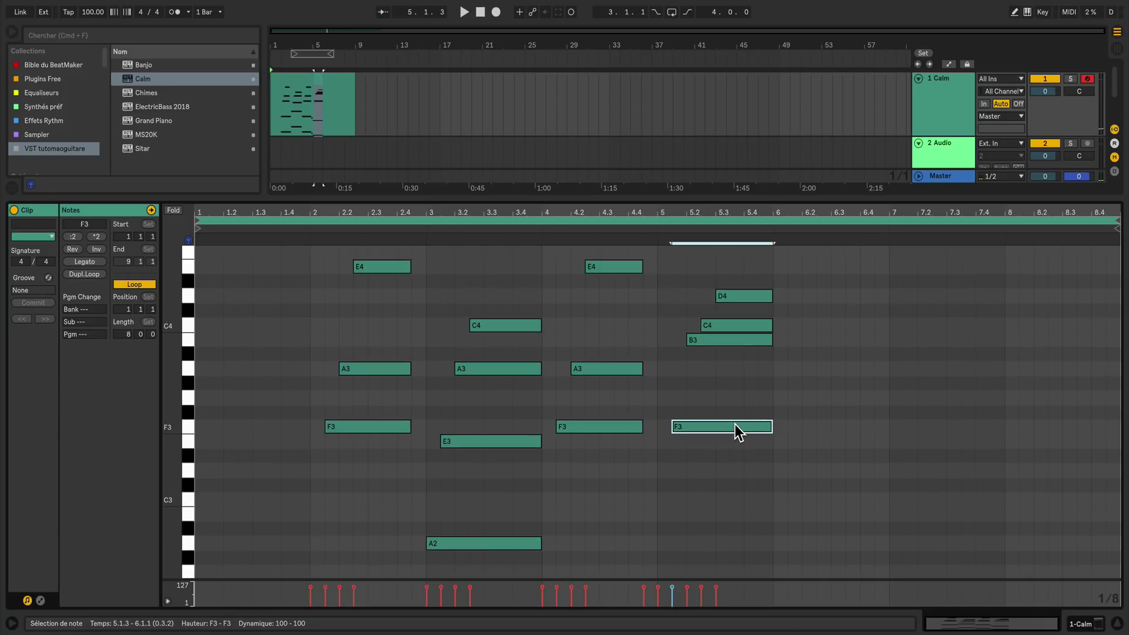
pyautogui.click(735, 367)
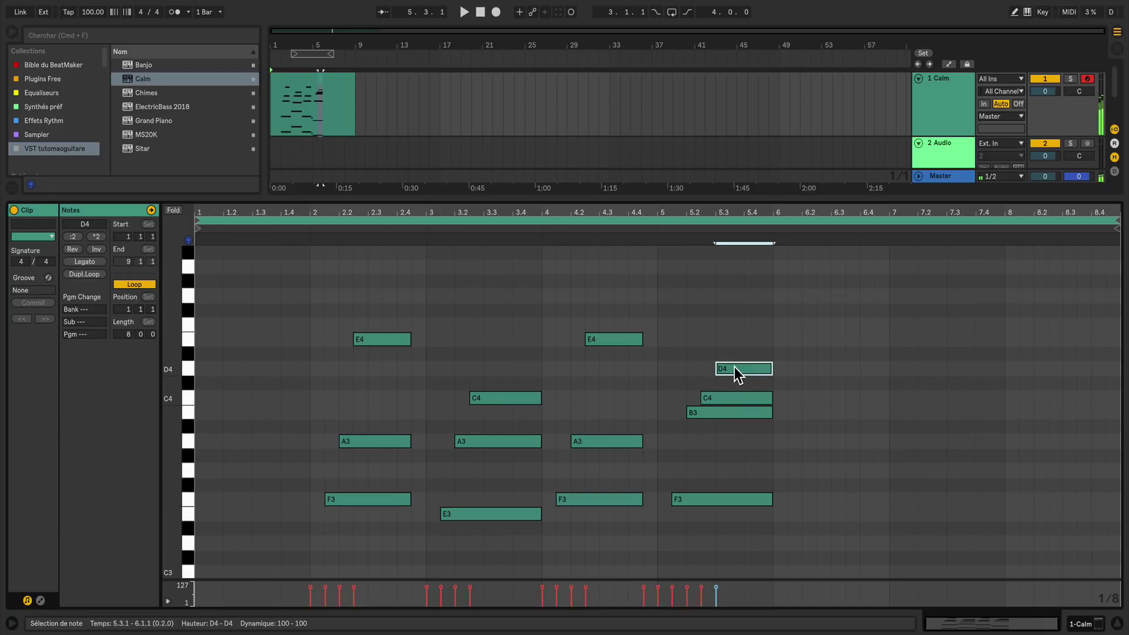
pyautogui.click(742, 399)
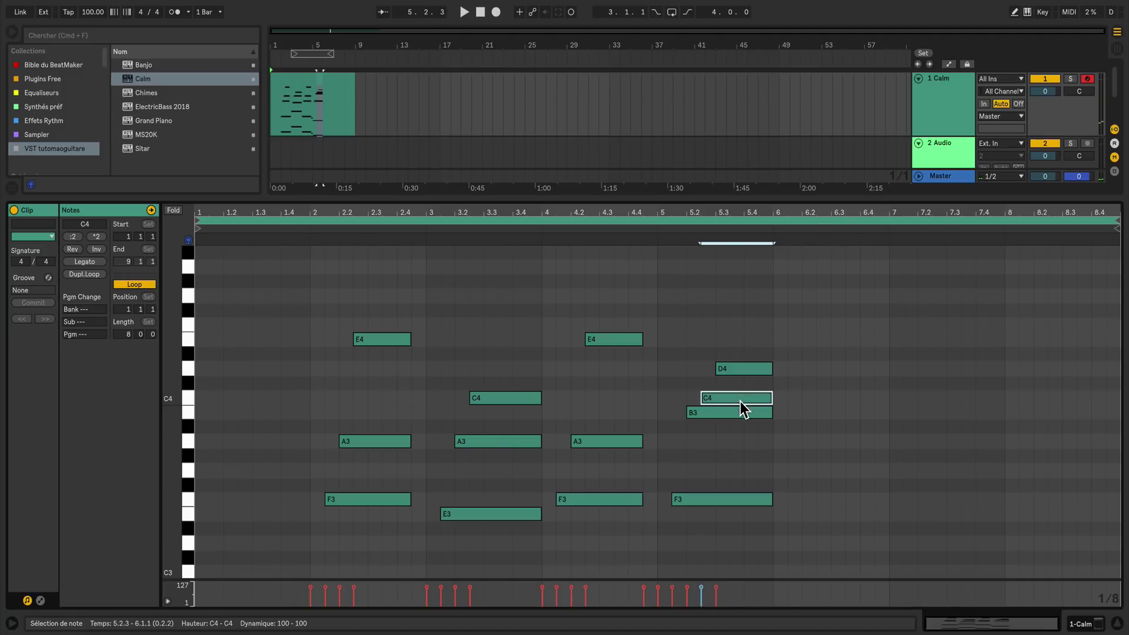
pyautogui.click(739, 414)
pyautogui.scroll(-2, 750, 401)
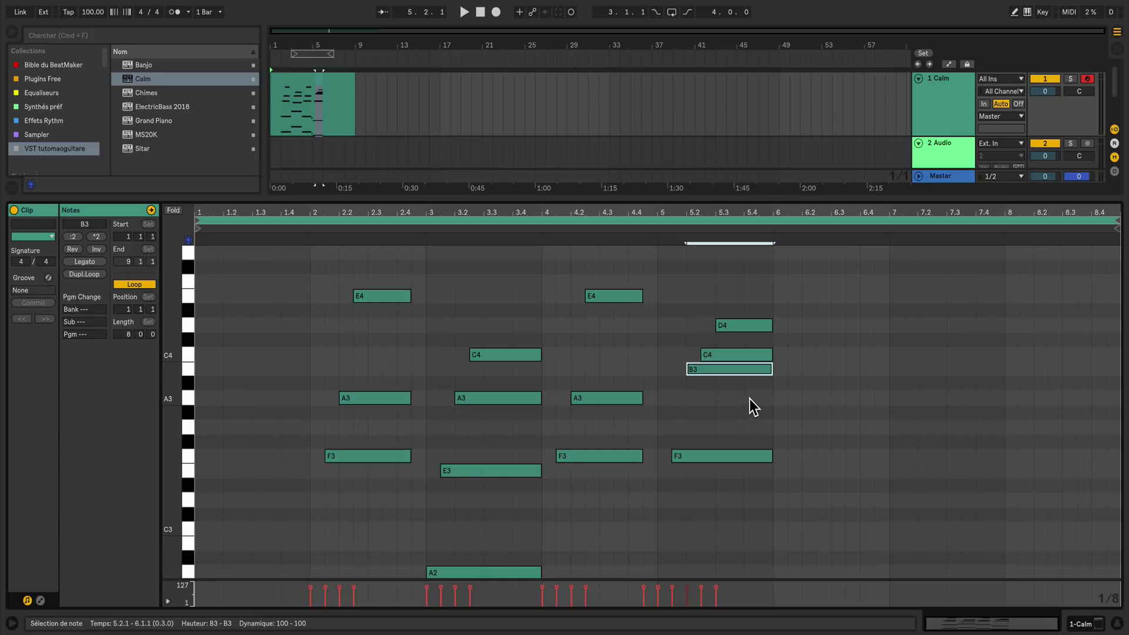
# - Restore the A-bass arpeggio in bar 1 and play back the five-bar phrase from the start in the folded view
pyautogui.press('f')
pyautogui.click(394, 547)
pyautogui.press('space')
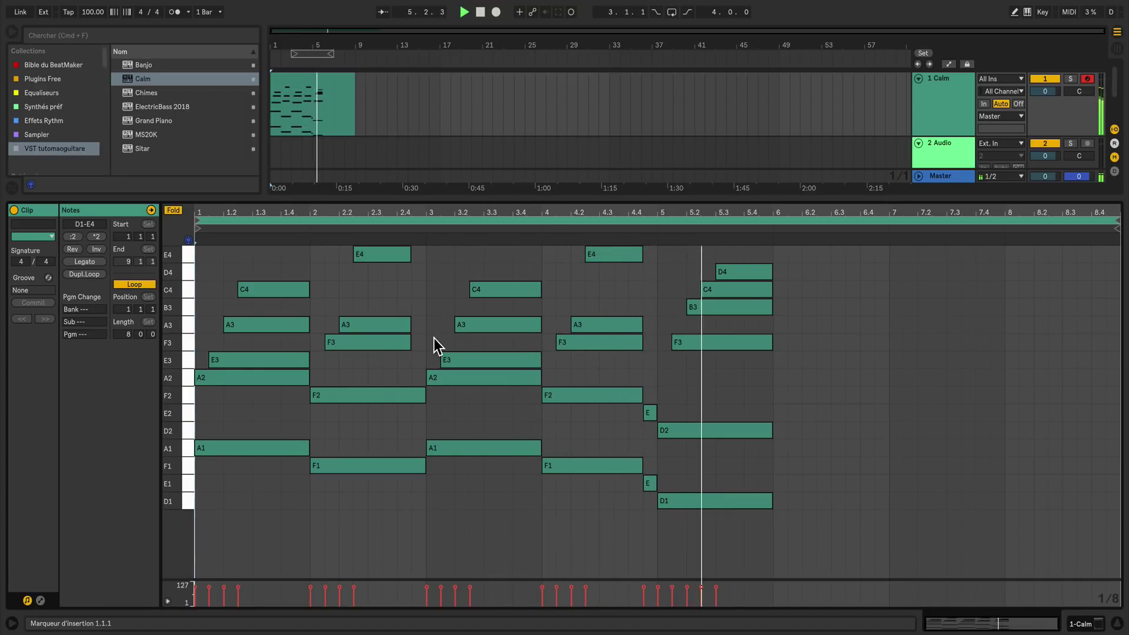
pyautogui.press('space')
# - Lengthen the F3, A3 and E4 notes in bar 2 to the end of the bar
pyautogui.click(758, 341)
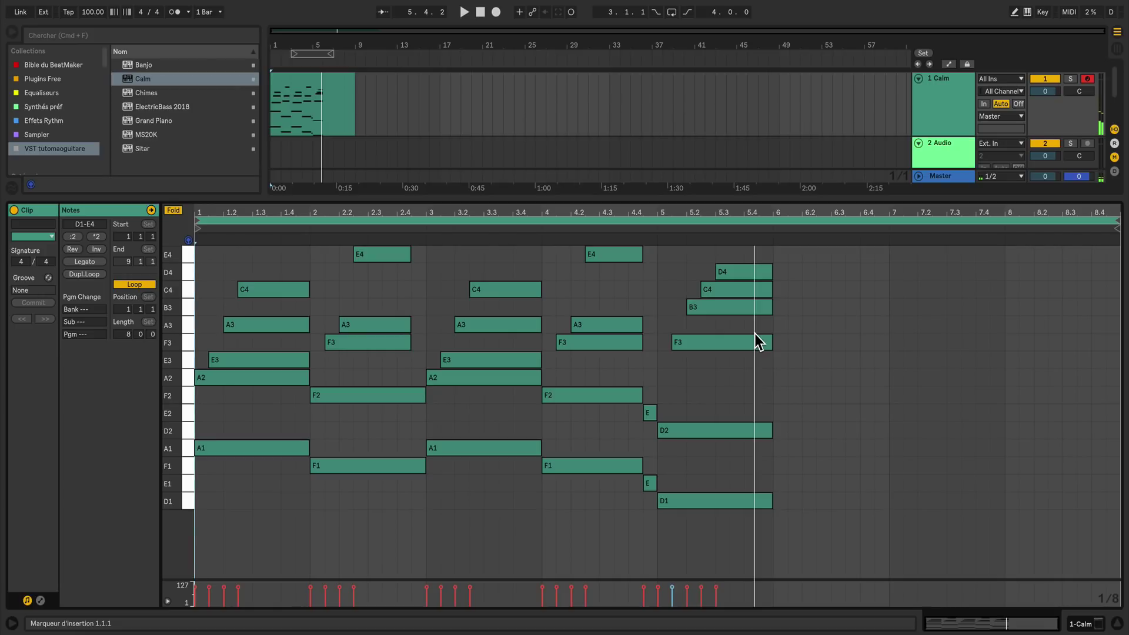
pyautogui.click(681, 328)
pyautogui.moveTo(395, 355); pyautogui.dragTo(426, 257)
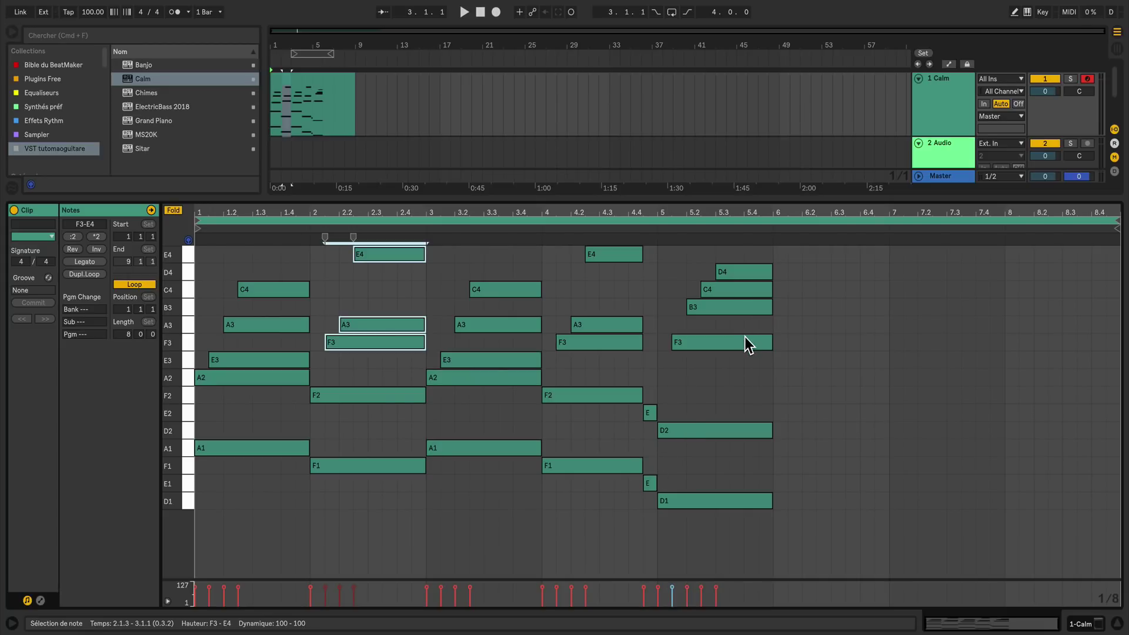
# - Trim the D4 note in bar 5 to start at 5.3.3 and listen to the end of the phrase
pyautogui.click(732, 275)
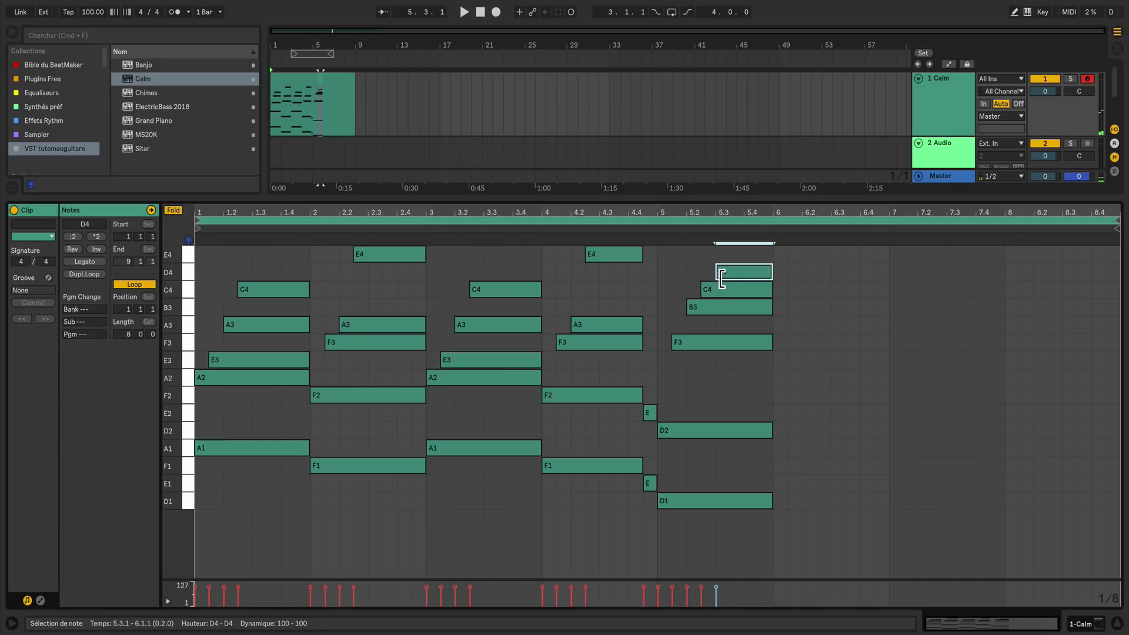
pyautogui.moveTo(719, 274); pyautogui.dragTo(733, 276)
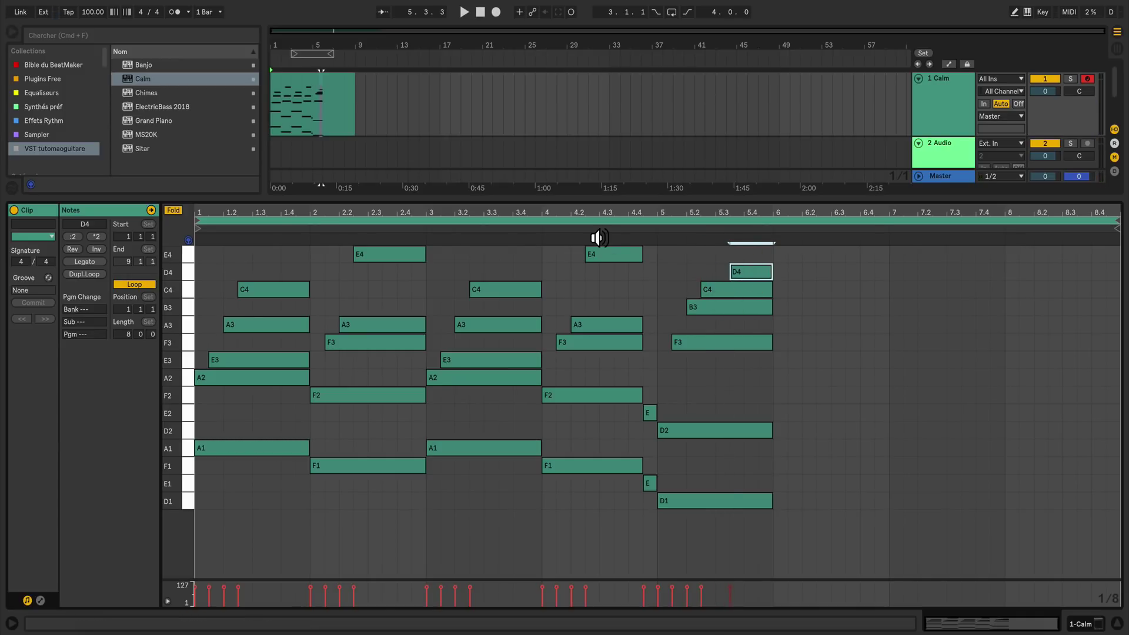
pyautogui.click(534, 235)
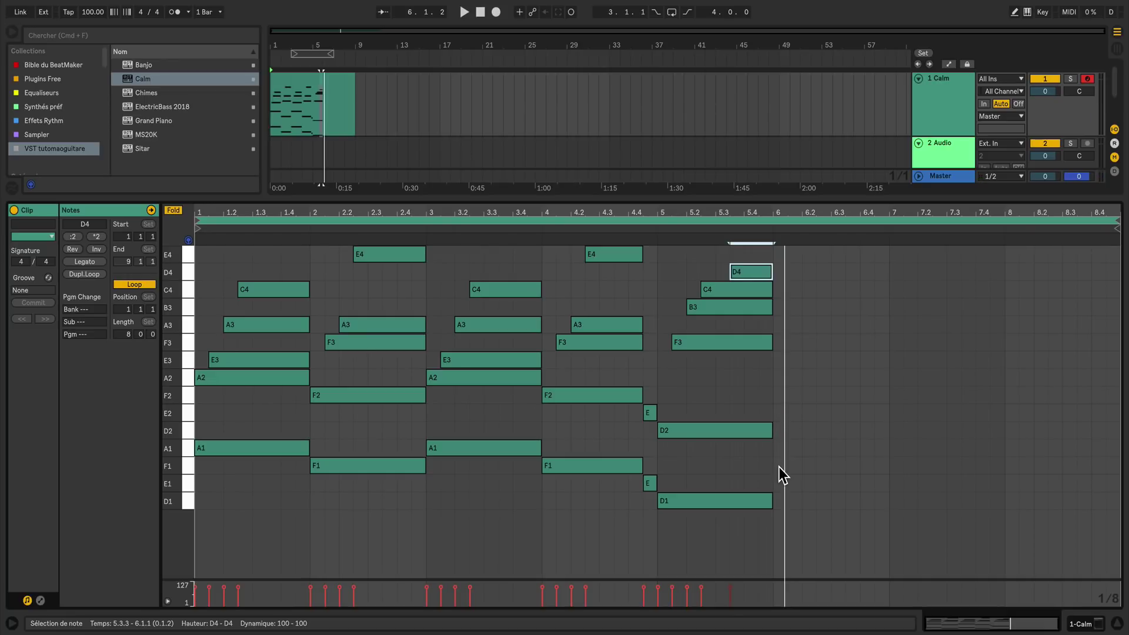
# - Unfold the note view and add a one-bar G2 note at the start of bar 6
pyautogui.press('f')
pyautogui.doubleClick(780, 484)
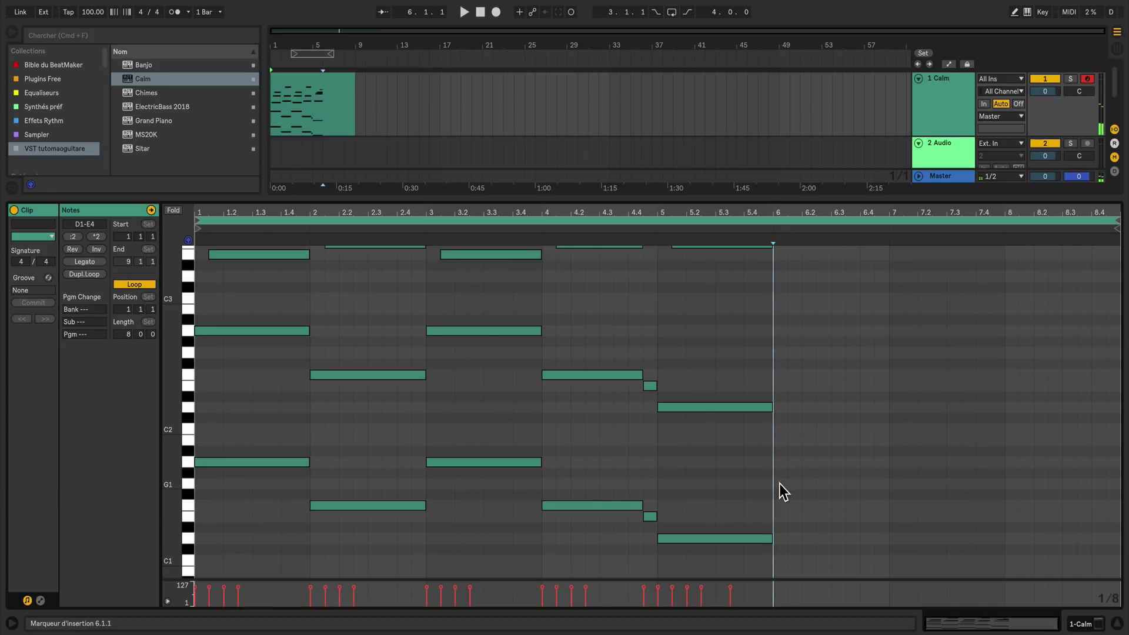
pyautogui.moveTo(822, 488); pyautogui.dragTo(830, 356)
pyautogui.scroll(3, 831, 390)
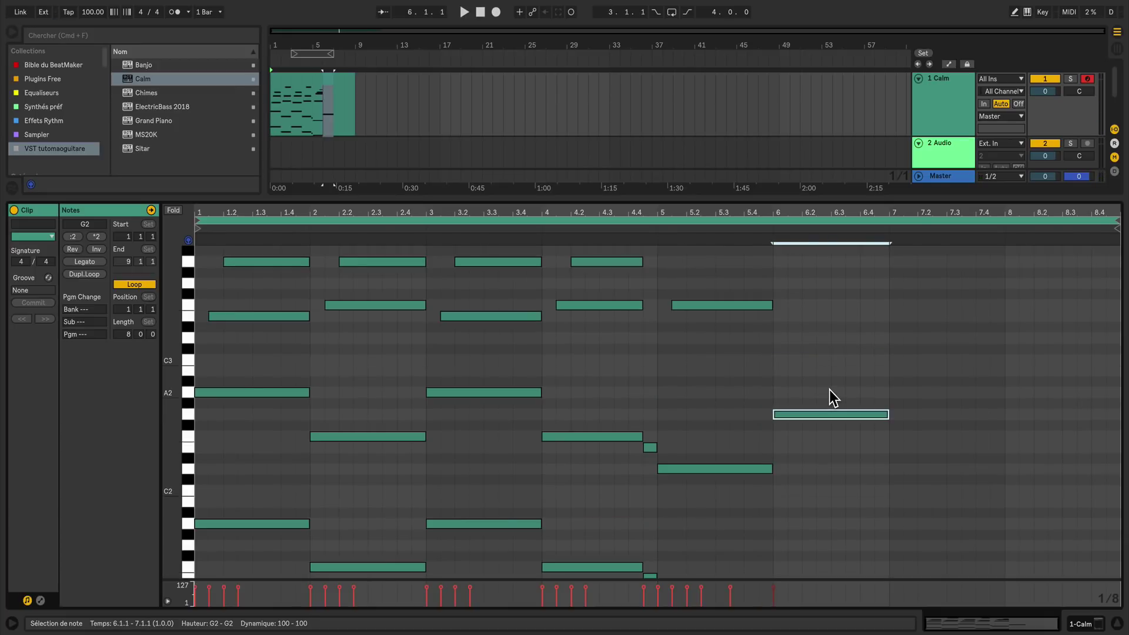
# - Add F3, B3 and D4 notes starting at 6.1.3, 6.2.1 and 6.2.3, each held to the end of bar 6
pyautogui.doubleClick(794, 305)
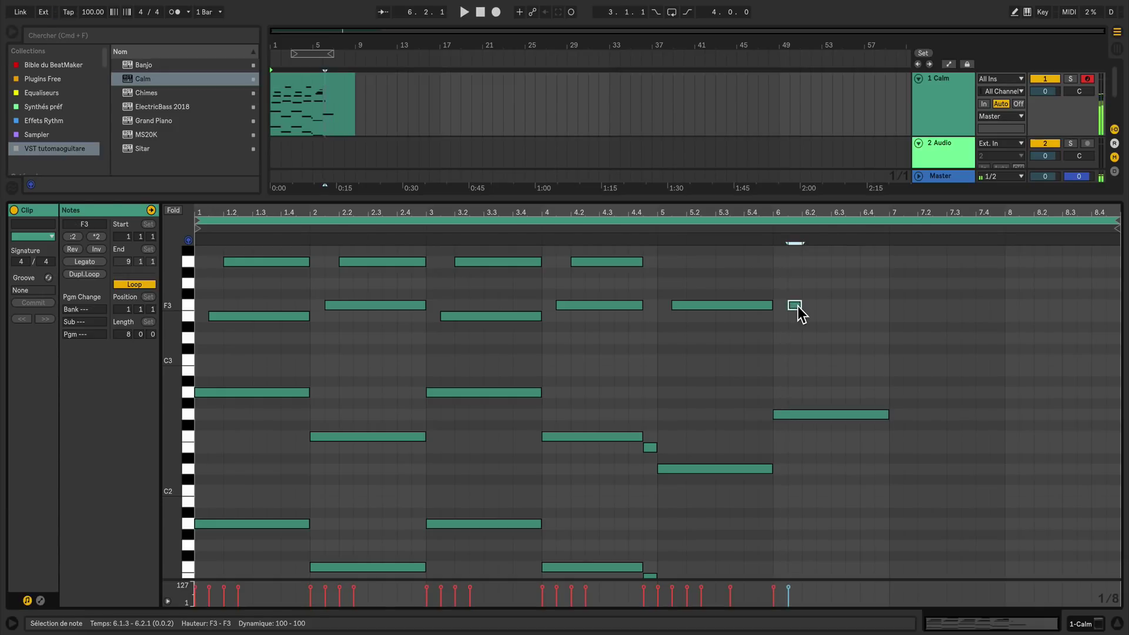
pyautogui.moveTo(800, 308); pyautogui.dragTo(888, 315)
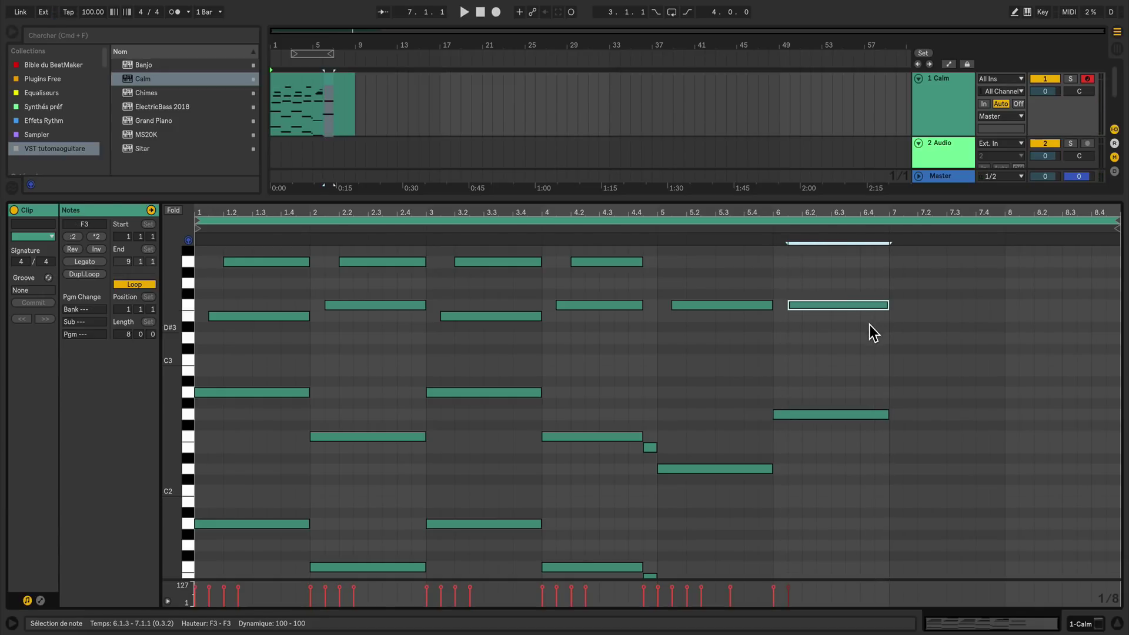
pyautogui.scroll(3, 807, 346)
pyautogui.doubleClick(807, 339)
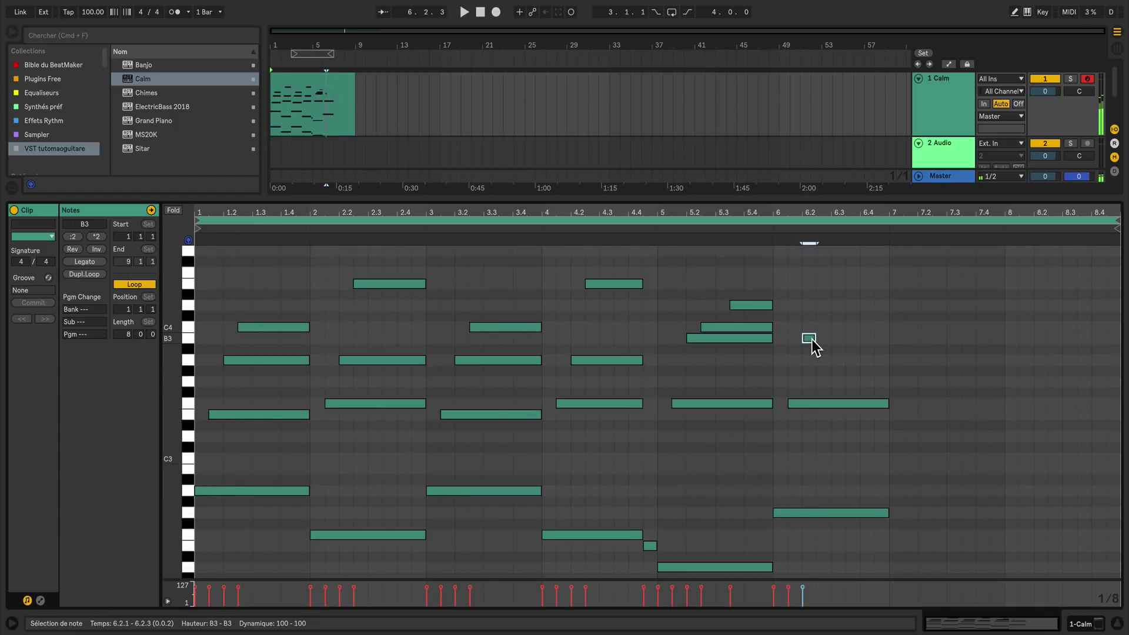
pyautogui.moveTo(817, 342); pyautogui.dragTo(891, 343)
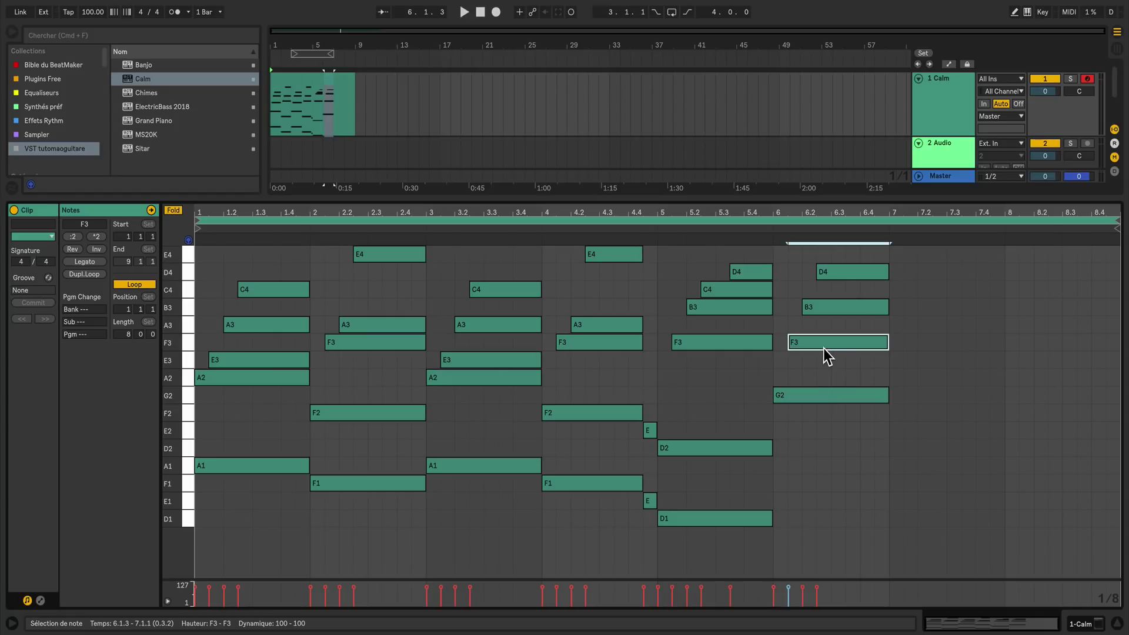
# - Audition the G2, B3, D4 and F3 notes in bar 6 one by one
pyautogui.click(821, 396)
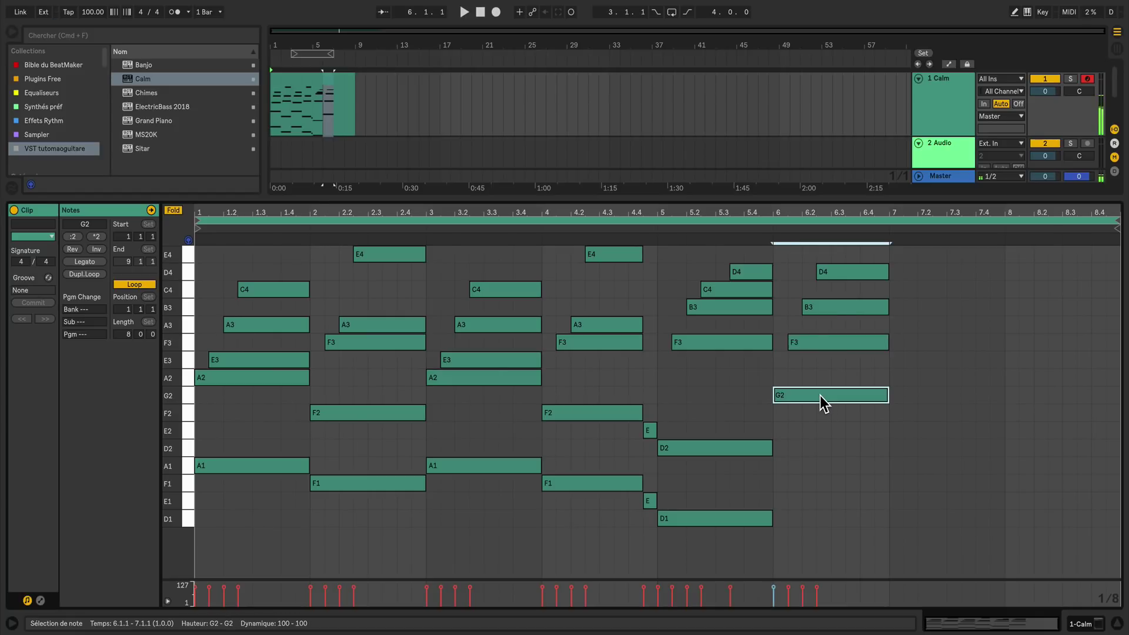
pyautogui.click(835, 309)
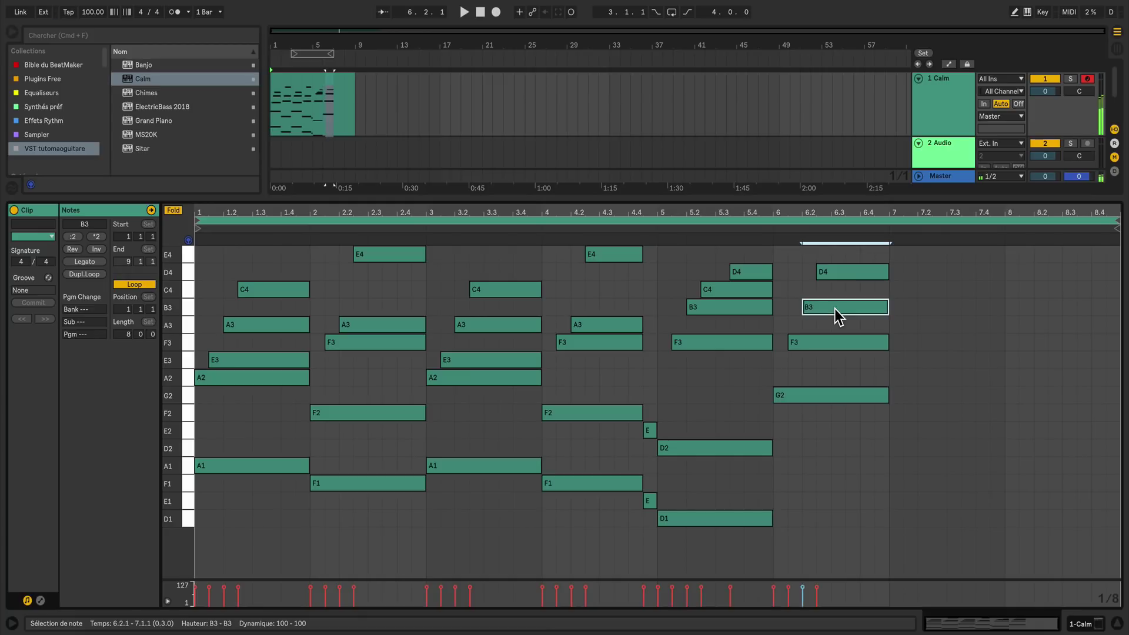
pyautogui.click(838, 277)
pyautogui.click(825, 344)
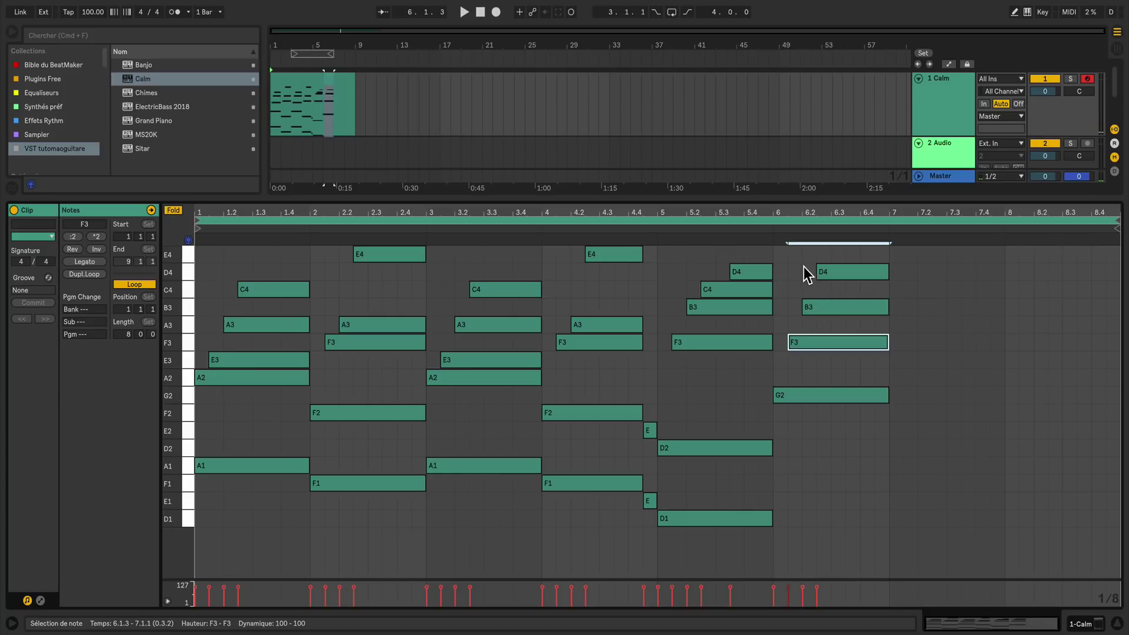
# - Copy all the notes of bars 5 and 6 into bars 7 and 8
pyautogui.moveTo(794, 262); pyautogui.dragTo(879, 439)
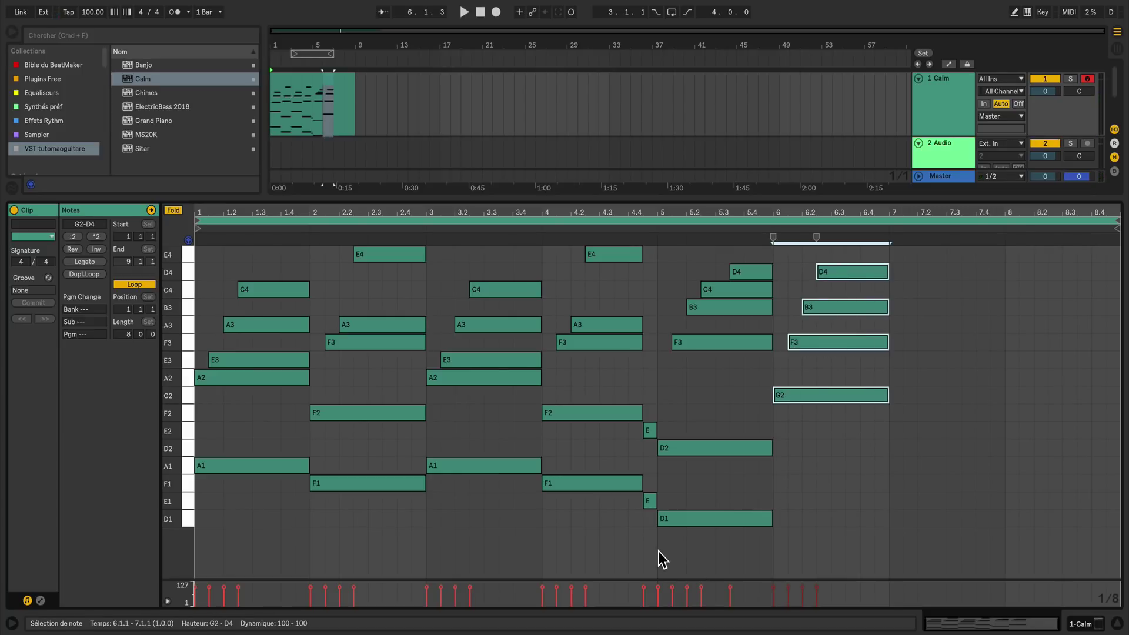
pyautogui.moveTo(659, 552); pyautogui.dragTo(853, 250)
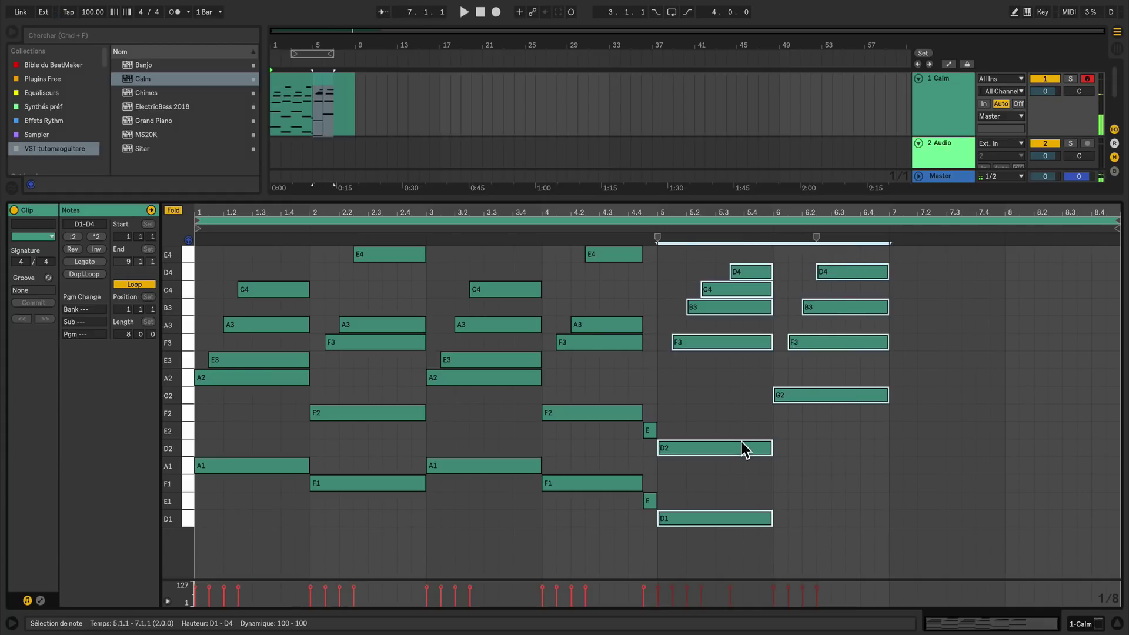
pyautogui.moveTo(680, 514); pyautogui.dragTo(908, 525)
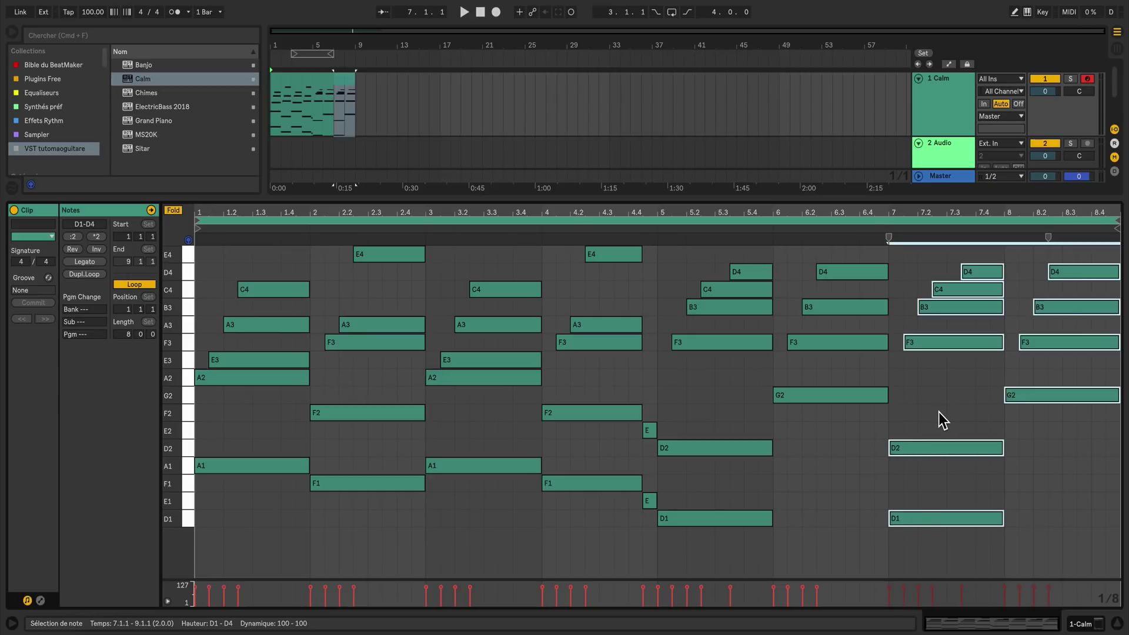
# - Lower the B3 note in bar 7 to A3
pyautogui.click(944, 323)
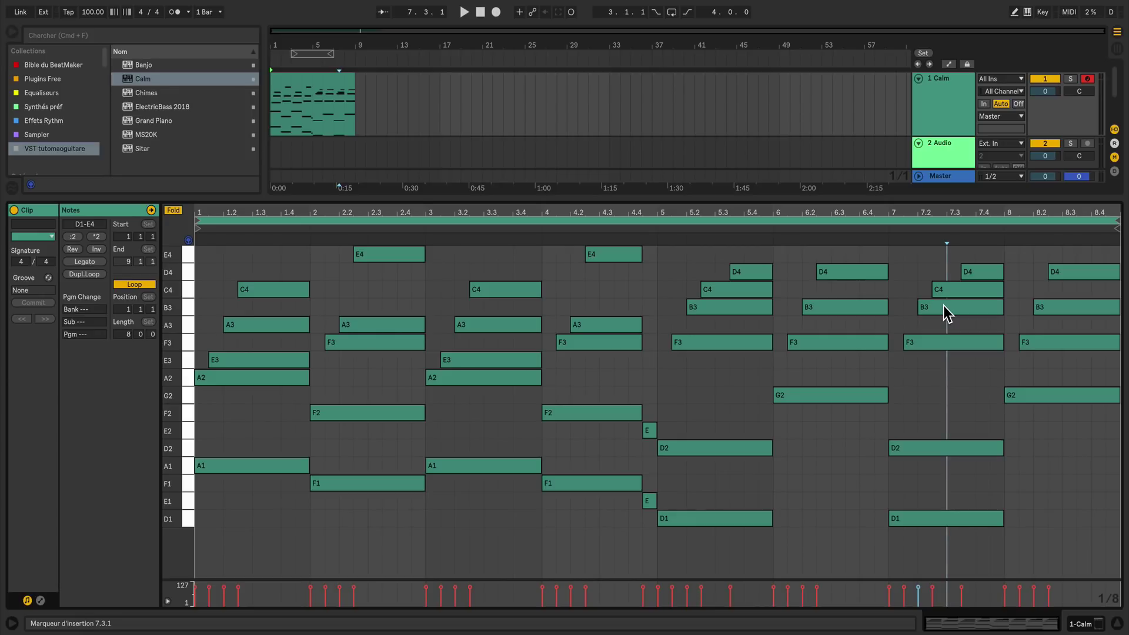
pyautogui.click(943, 306)
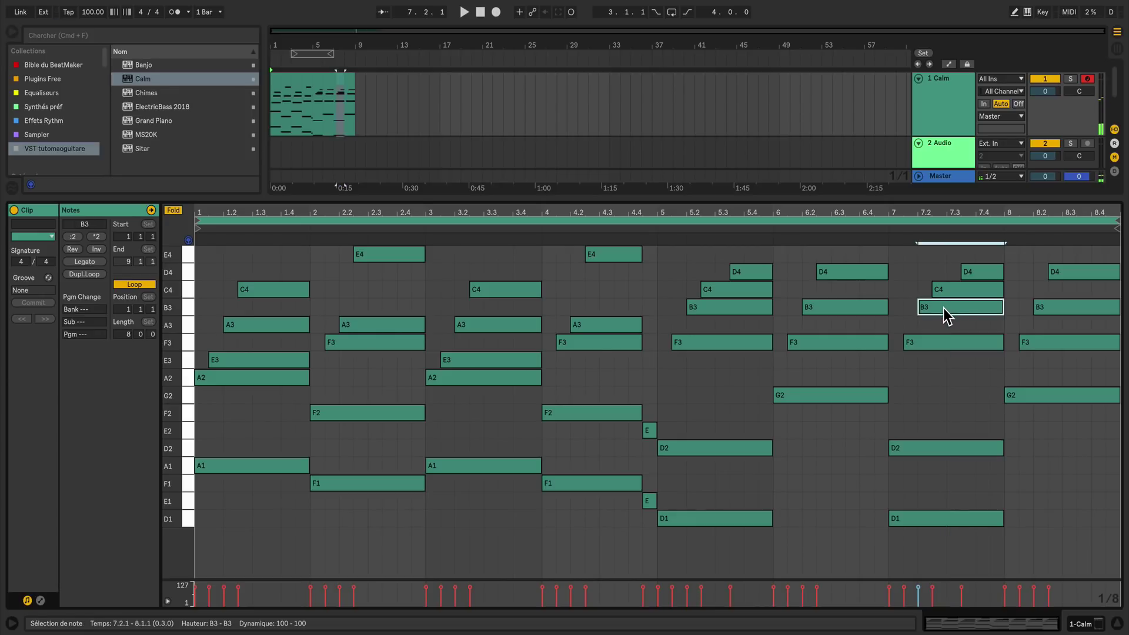
pyautogui.press('Down')
pyautogui.press('Down')
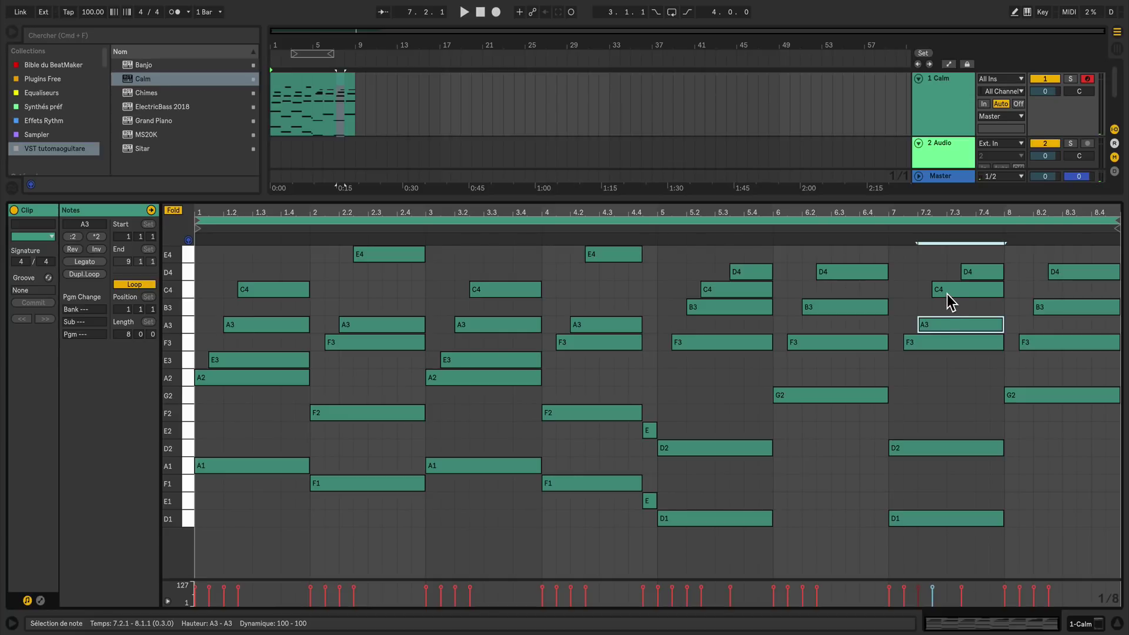
# - Trim the C4 note in bar 7 to start at 7.4.1
pyautogui.click(944, 293)
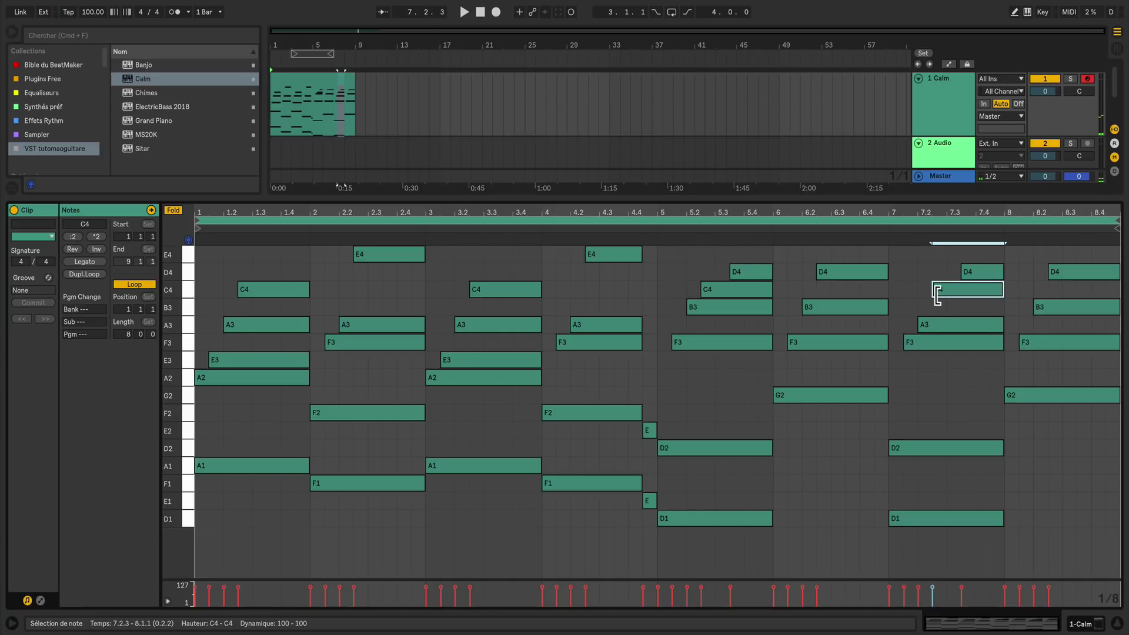
pyautogui.click(936, 292)
pyautogui.moveTo(937, 294); pyautogui.dragTo(981, 297)
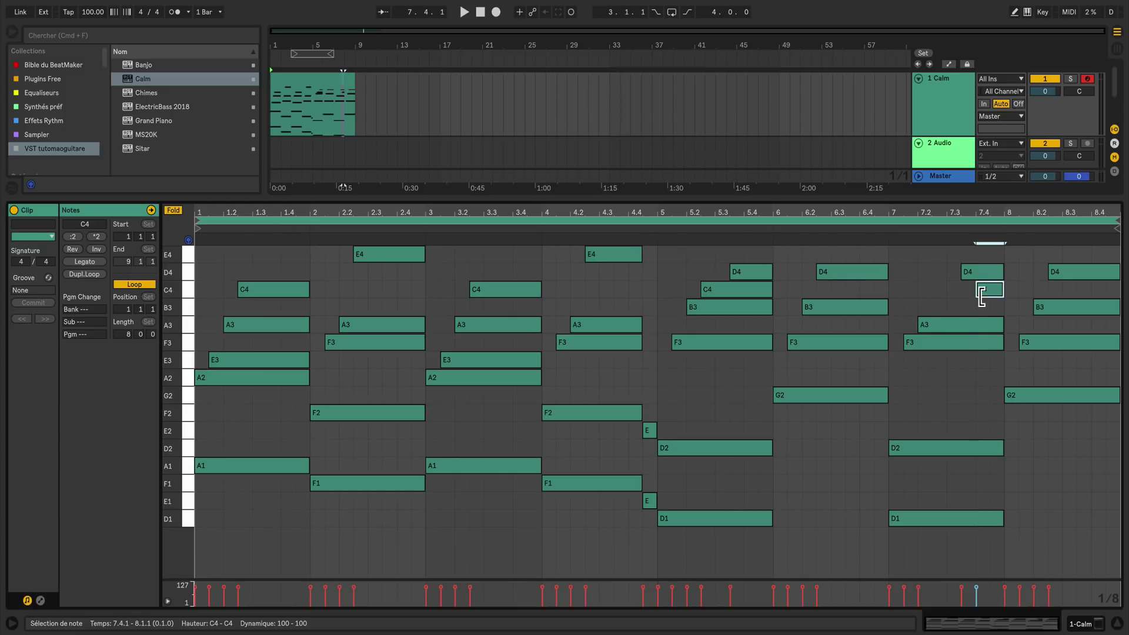
# - Extend the D4 note in bar 7 to start at 7.2.3, and add one-bar G1 basses in bars 6 and 8
pyautogui.click(980, 272)
pyautogui.moveTo(963, 272); pyautogui.dragTo(954, 276)
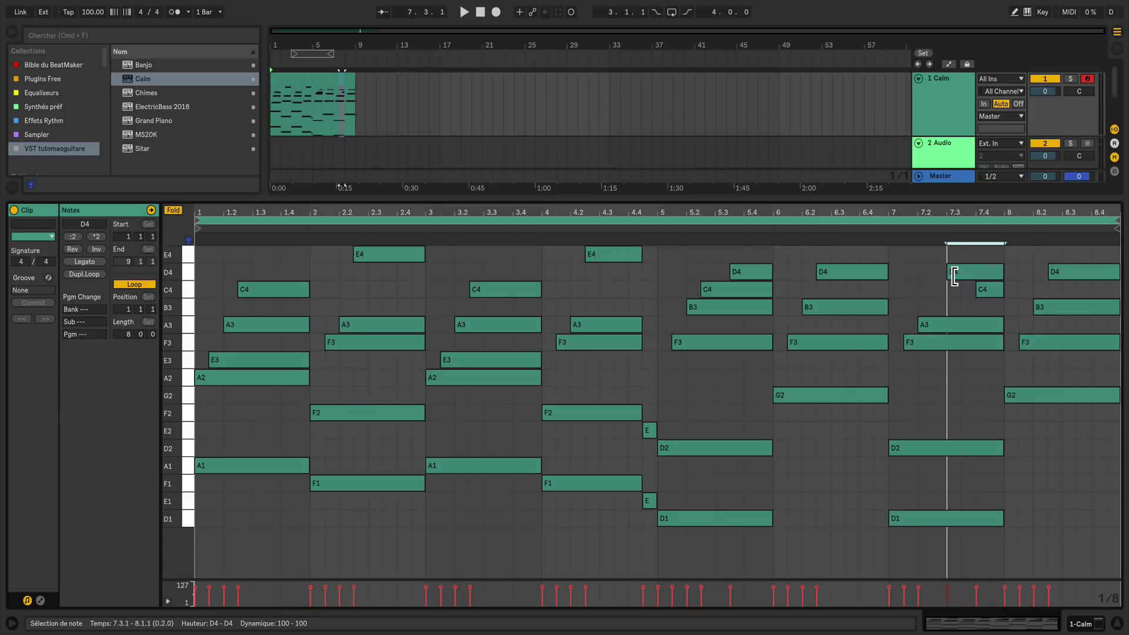
pyautogui.moveTo(954, 277); pyautogui.dragTo(941, 276)
pyautogui.hotkey('ctrl', 'z')
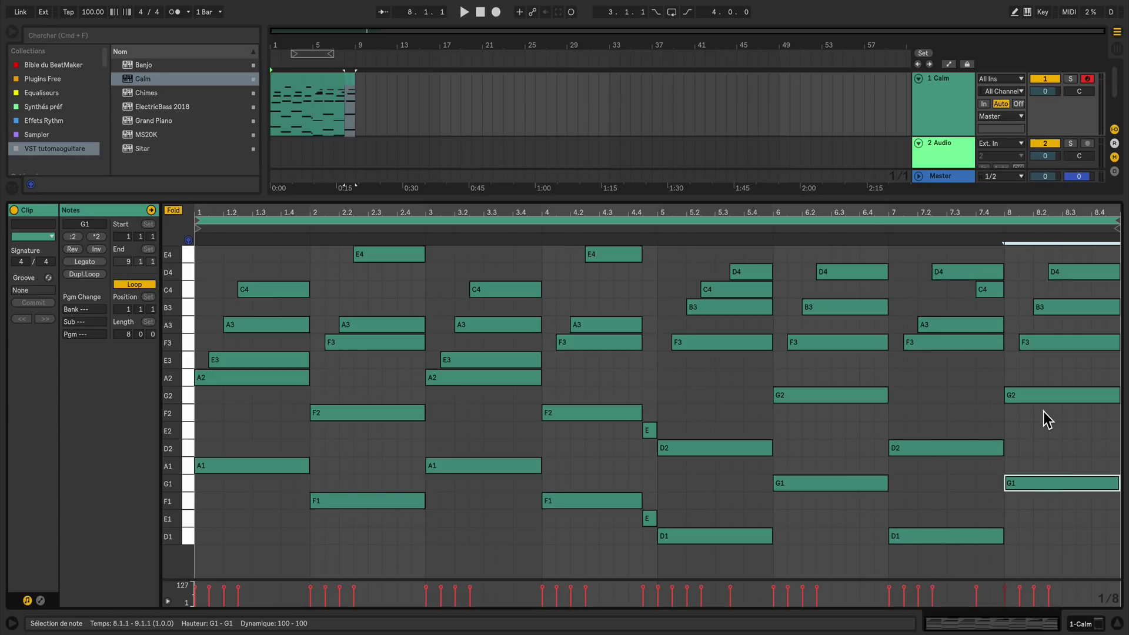
# - Trim the G2 note in bar 8 to start at 8.1.3 and delete that bar's F3 note
pyautogui.click(1014, 398)
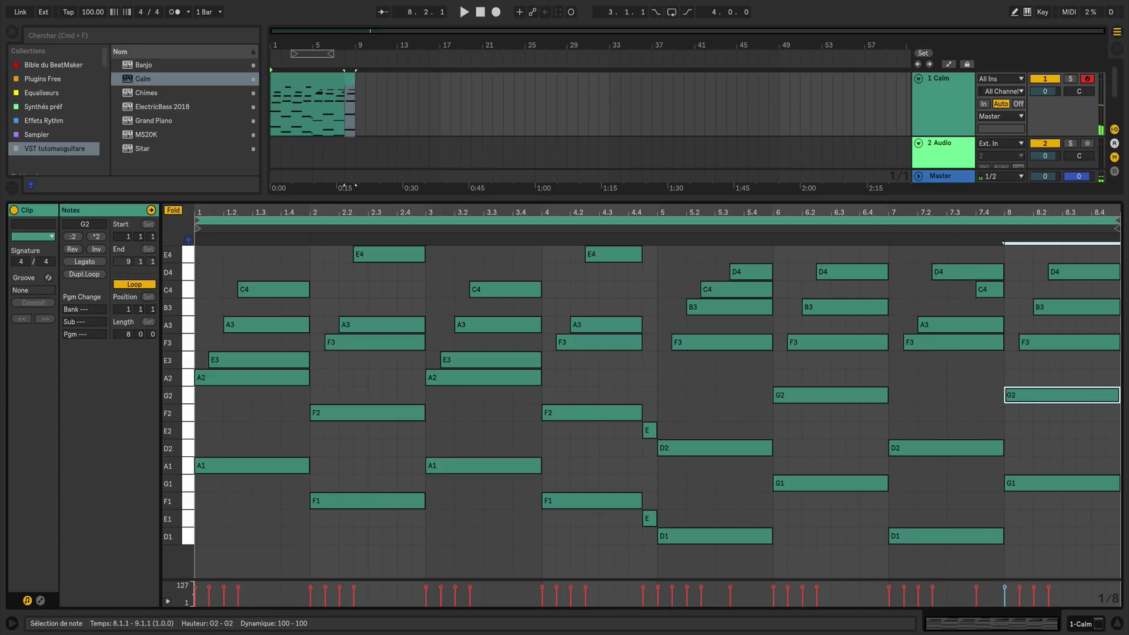
pyautogui.moveTo(1007, 399); pyautogui.dragTo(1024, 400)
pyautogui.click(1038, 347)
pyautogui.press('Delete')
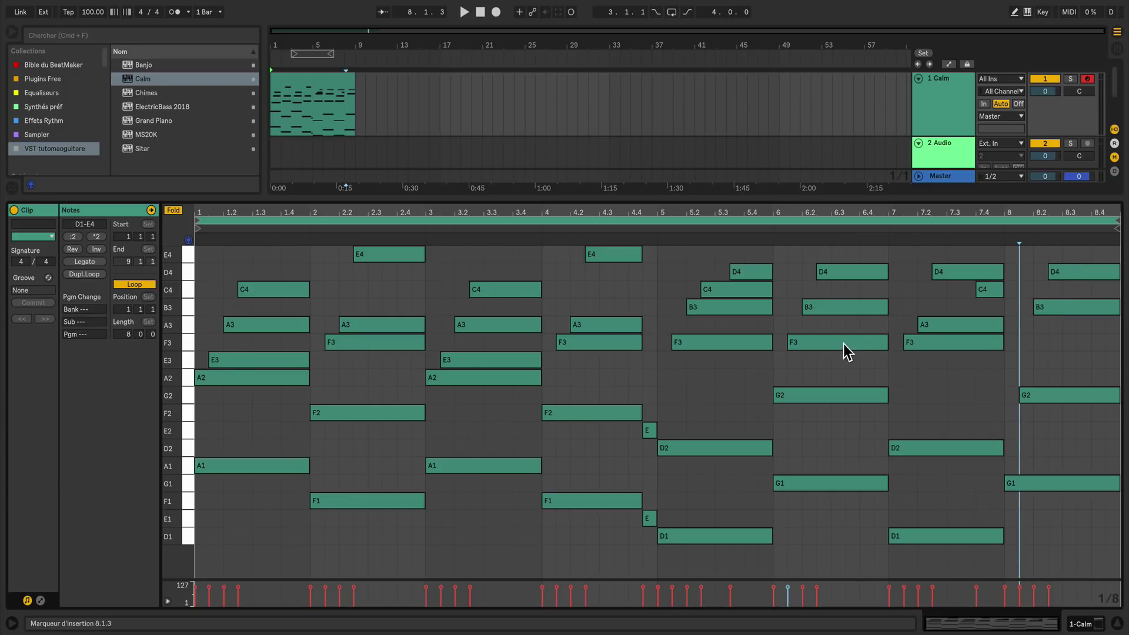
# - Play back the complete eight-bar piano part from the start of the arrangement
pyautogui.click(481, 13)
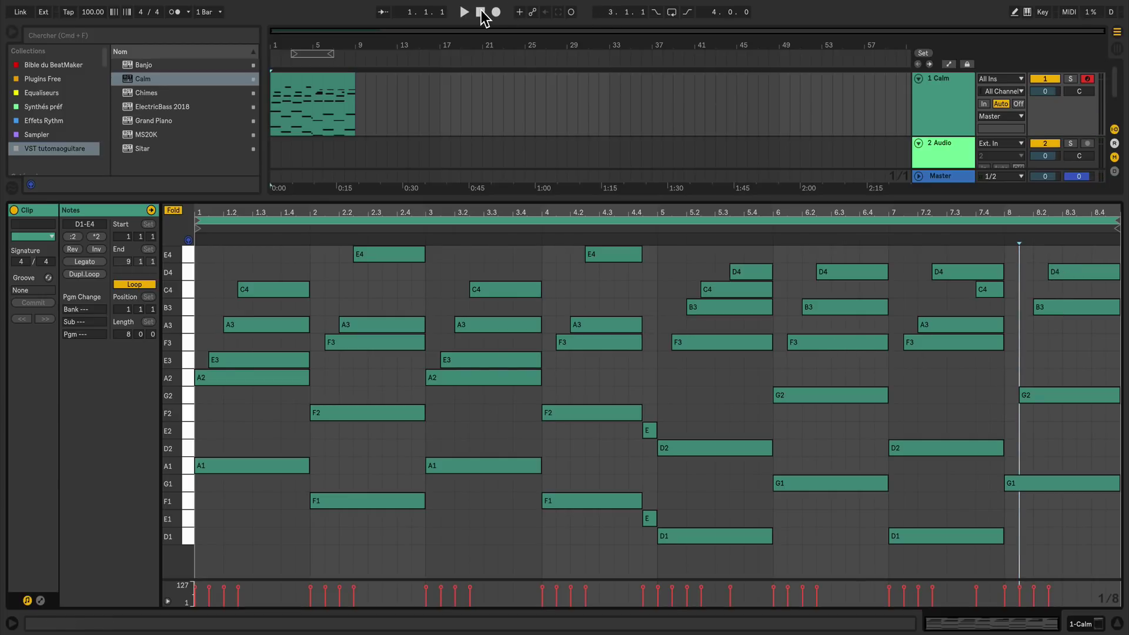
pyautogui.press('space')
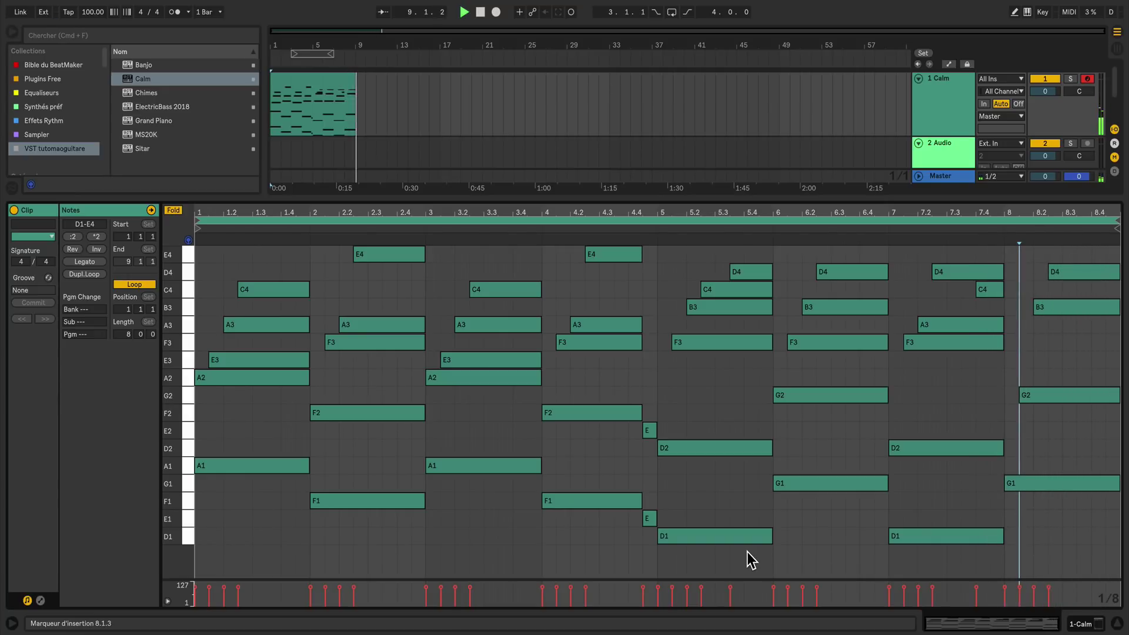
pyautogui.press('space')
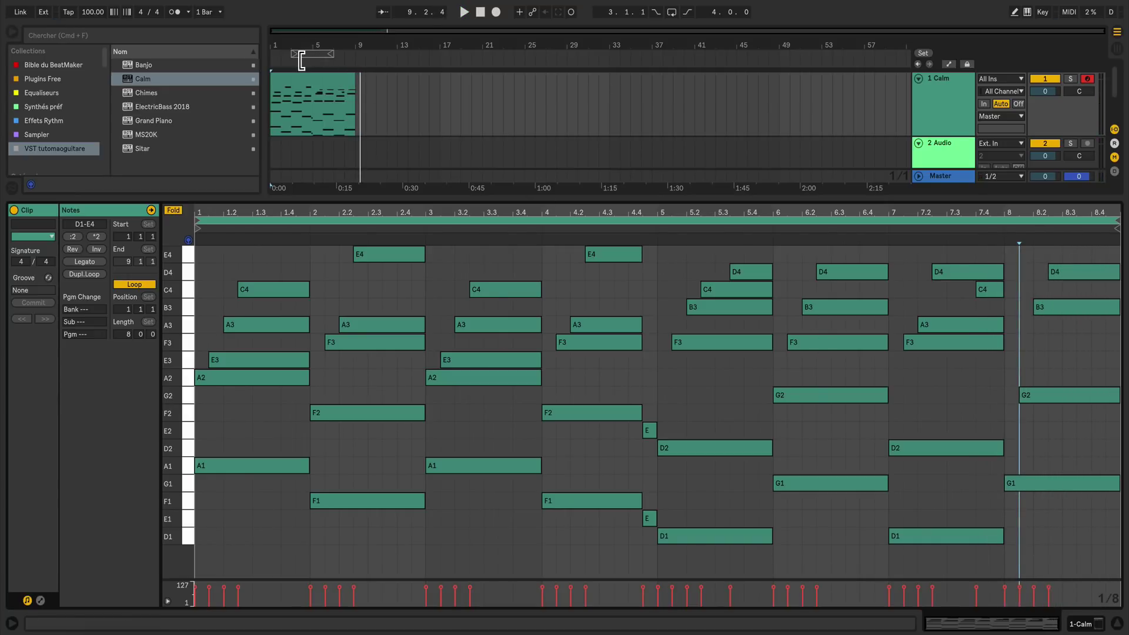
# - Set the arrangement loop to start at 1.1.1 with a length of eight bars, and select the empty audio track
pyautogui.moveTo(293, 54); pyautogui.dragTo(325, 84)
pyautogui.moveTo(471, 45); pyautogui.dragTo(471, 41)
pyautogui.click(965, 96)
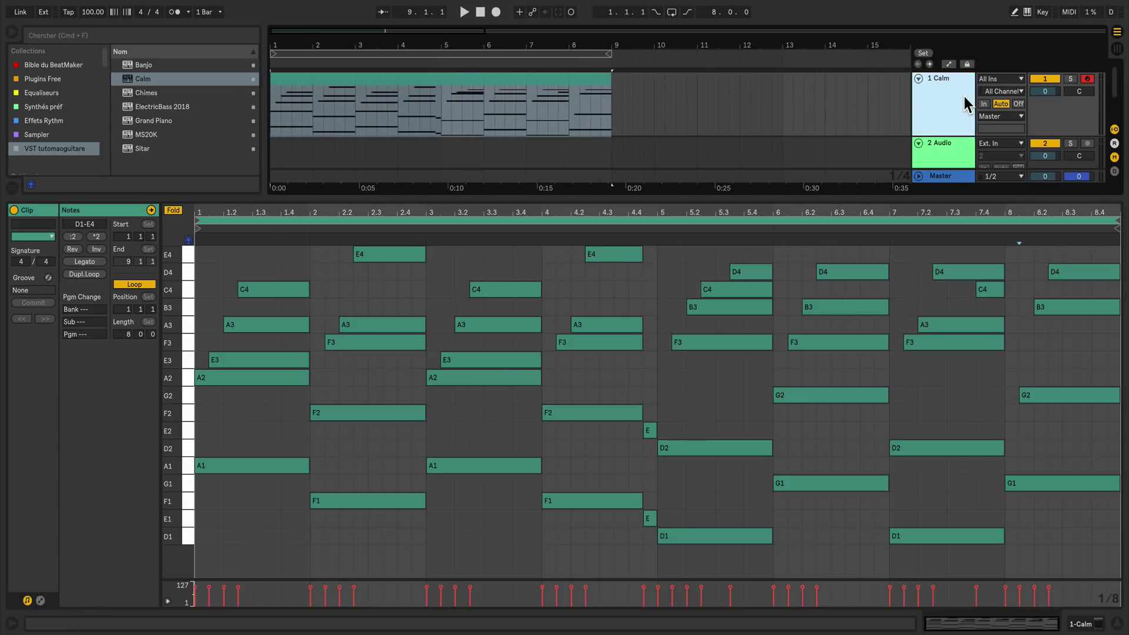
pyautogui.click(965, 158)
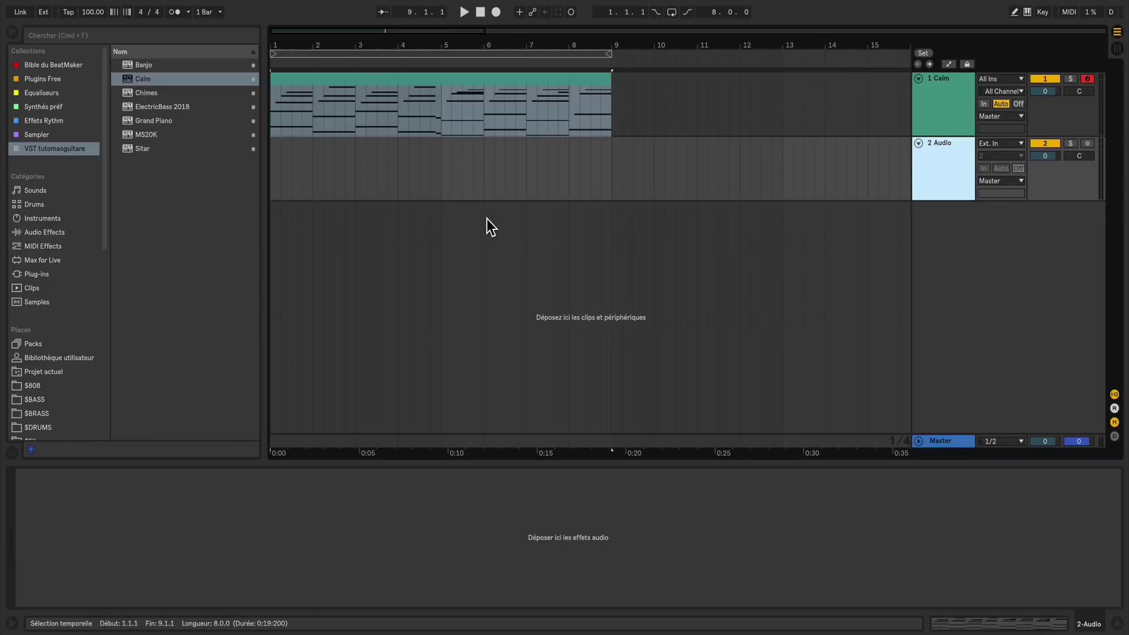
# - Open the Hip Hop 1 folder in the Bible du BeatMaker collection and audition its clap, hi-hat, kick, percussion and snare samples
pyautogui.click(81, 66)
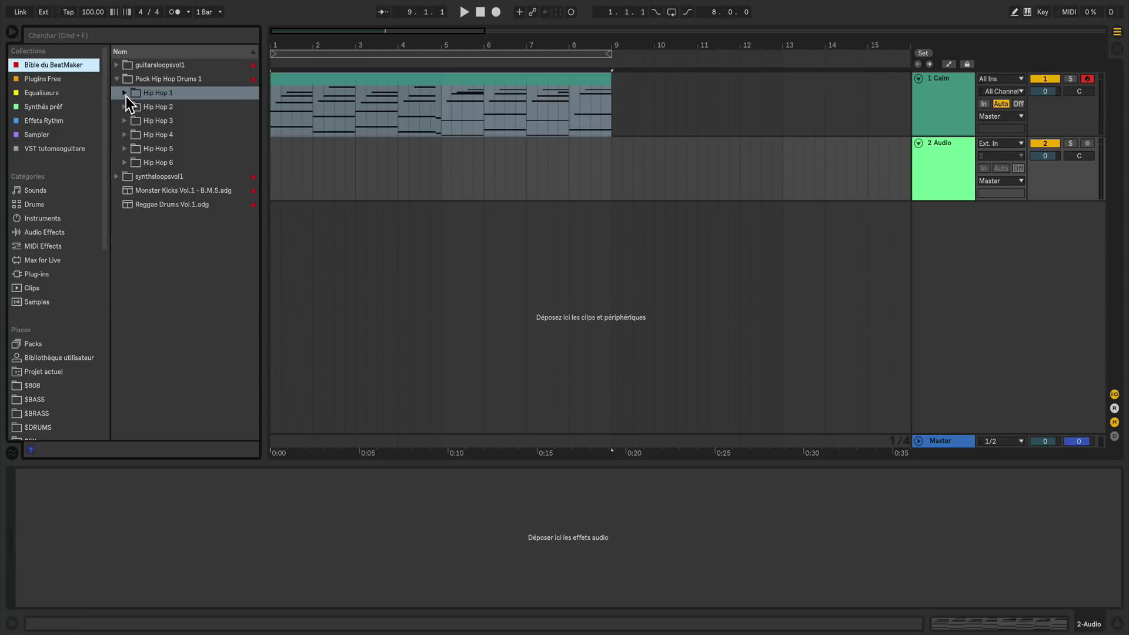
pyautogui.click(126, 94)
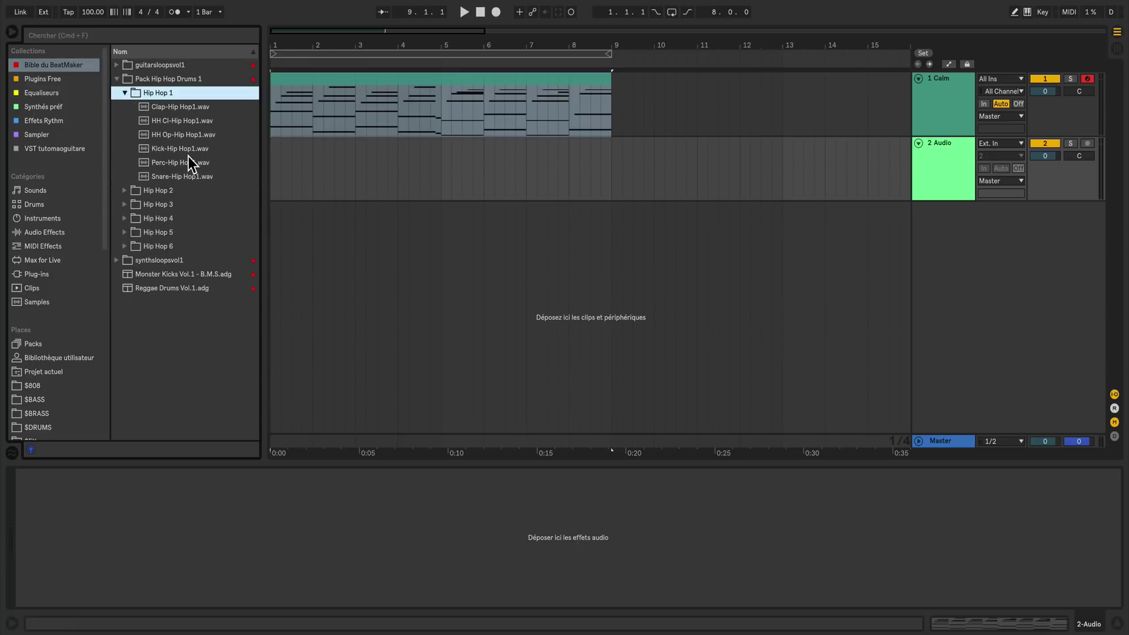
pyautogui.click(182, 107)
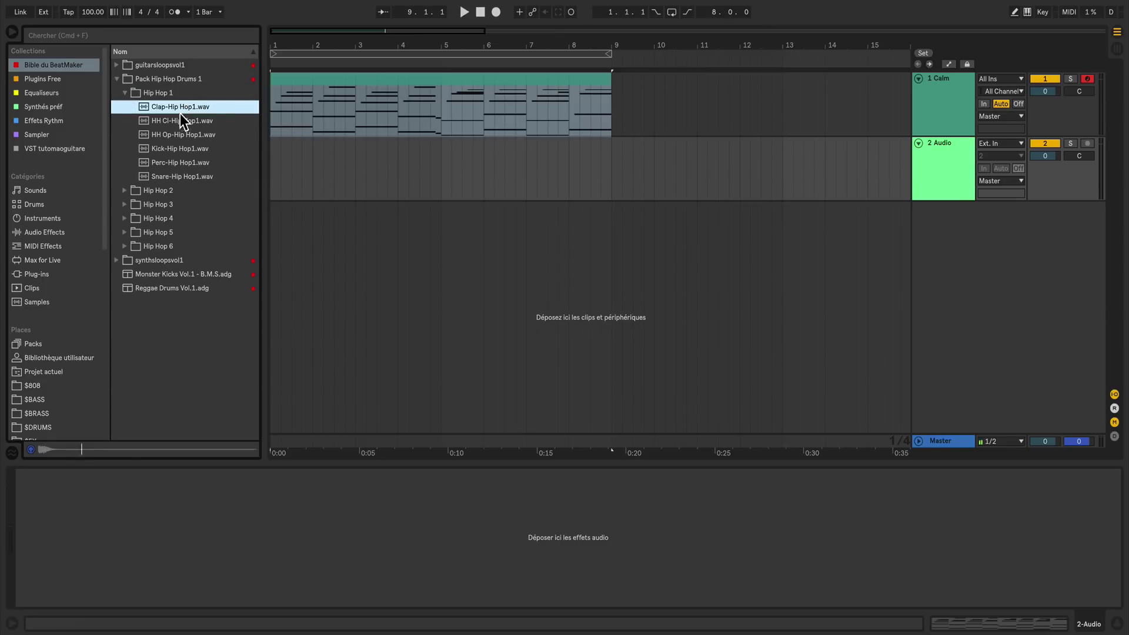
pyautogui.click(182, 121)
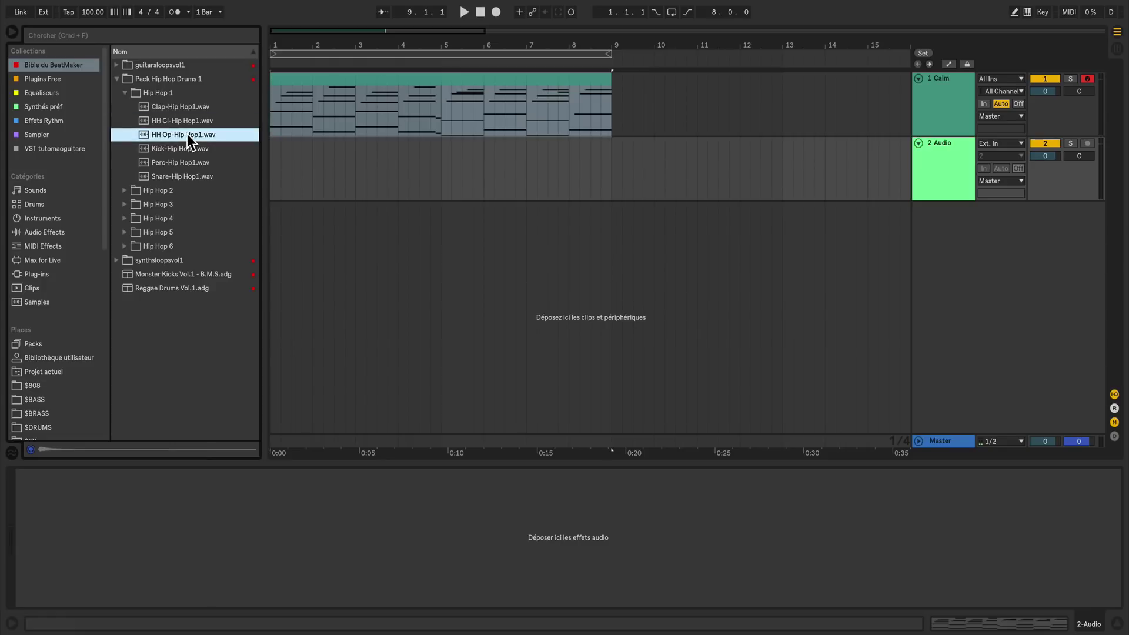
pyautogui.click(187, 134)
pyautogui.click(194, 150)
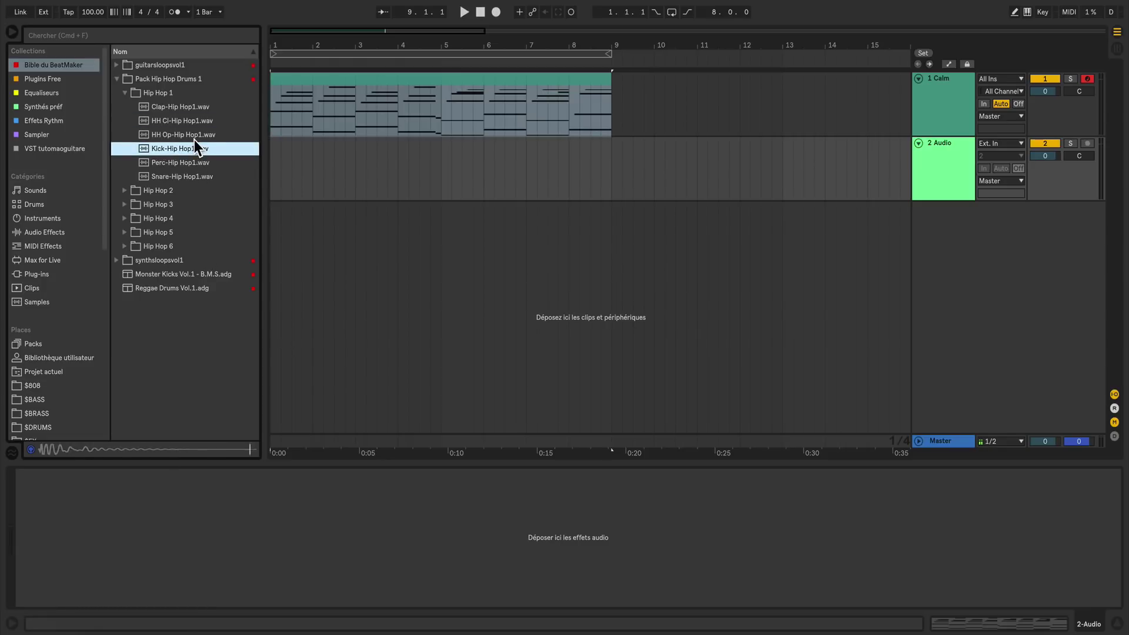
pyautogui.click(189, 162)
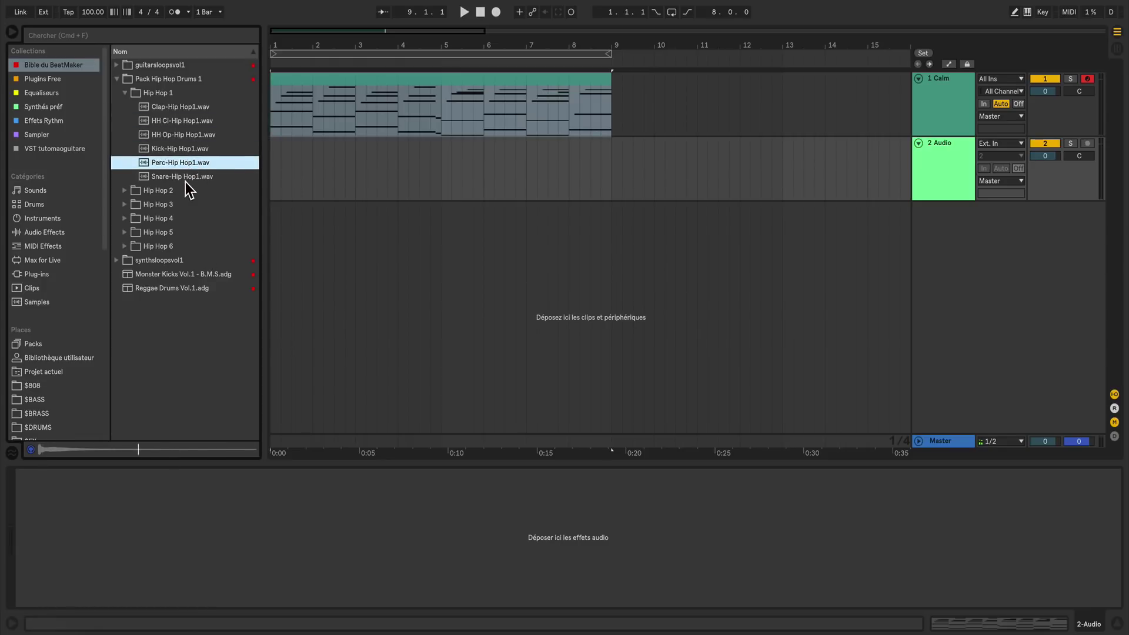
pyautogui.click(181, 175)
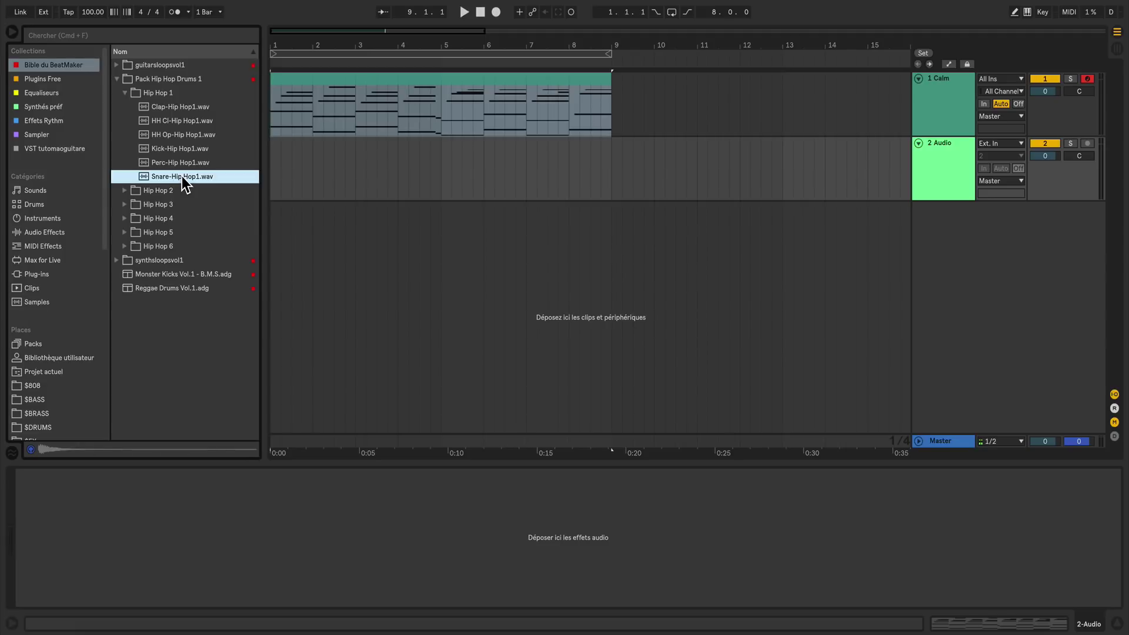
# - Place the Kick-Hip Hop1.wav sample on the audio track at the start of bar 1
pyautogui.click(178, 148)
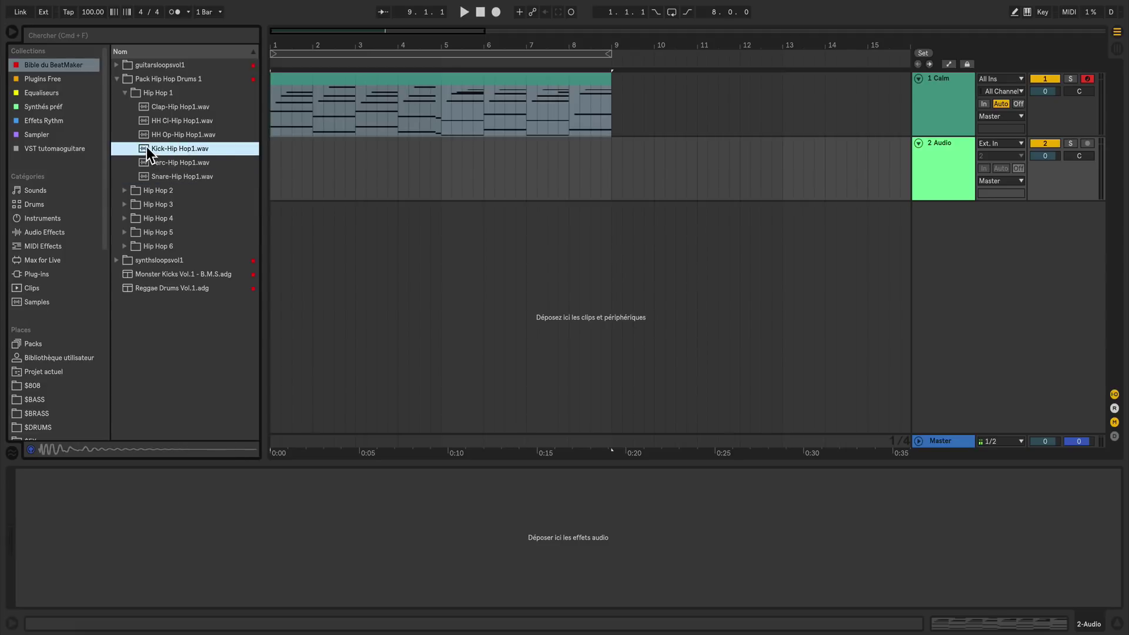
pyautogui.moveTo(146, 147); pyautogui.dragTo(274, 171)
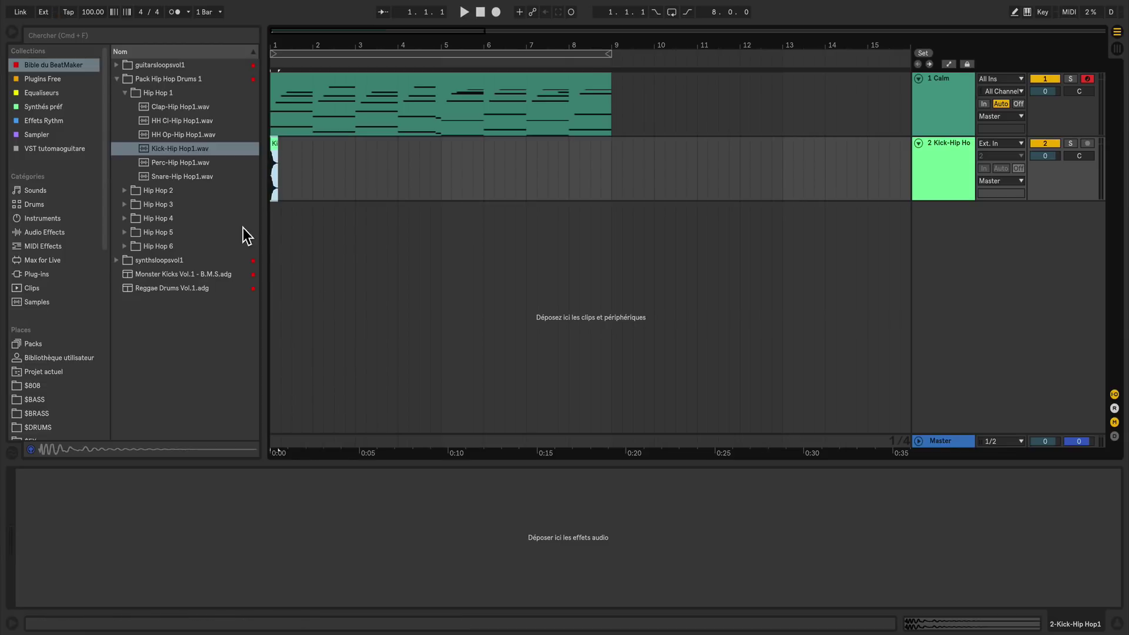
# - Set the arrangement grid to fixed 1/8 and place Snare-Hip Hop1.wav on a new audio track at beat 1.3
pyautogui.click(173, 175)
pyautogui.moveTo(283, 45); pyautogui.dragTo(282, 94)
pyautogui.rightClick(358, 179)
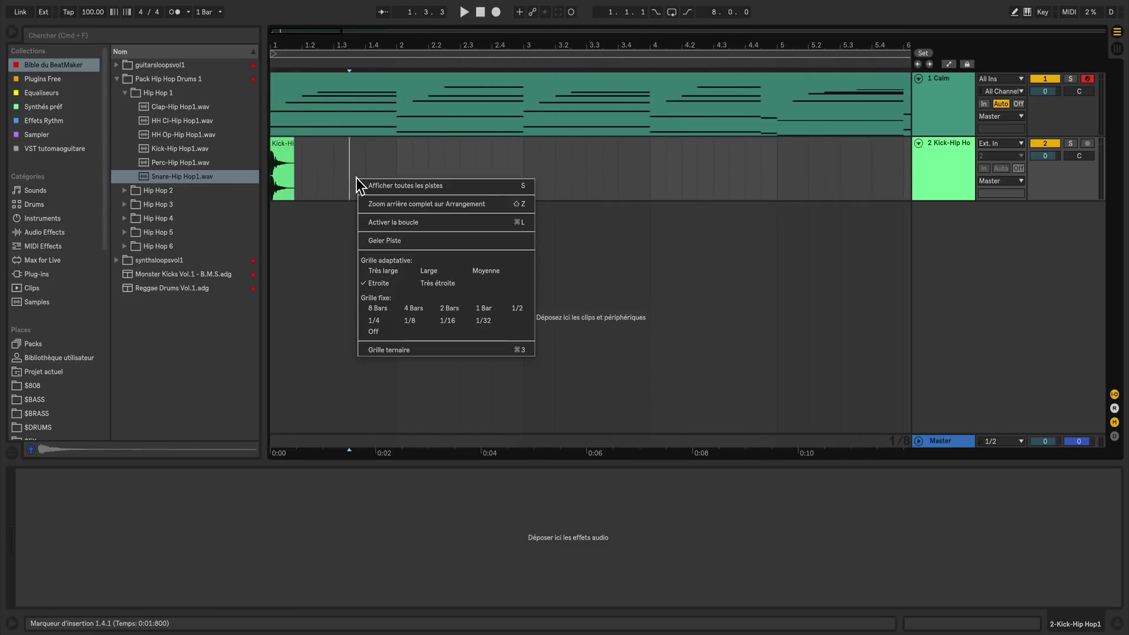
pyautogui.click(422, 325)
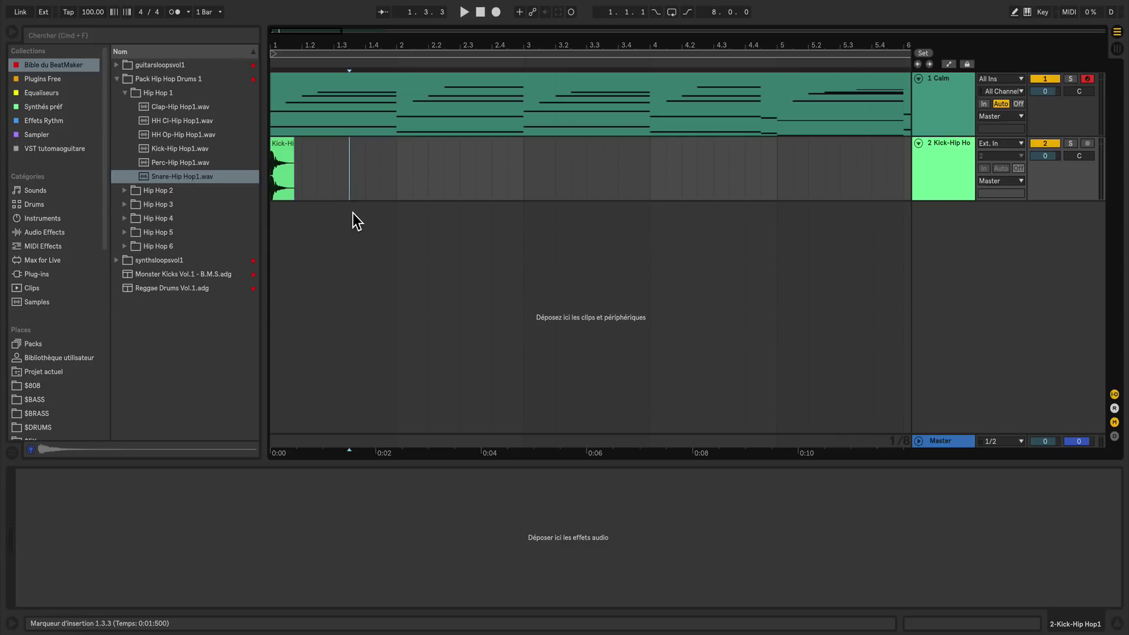
pyautogui.moveTo(158, 174); pyautogui.dragTo(344, 230)
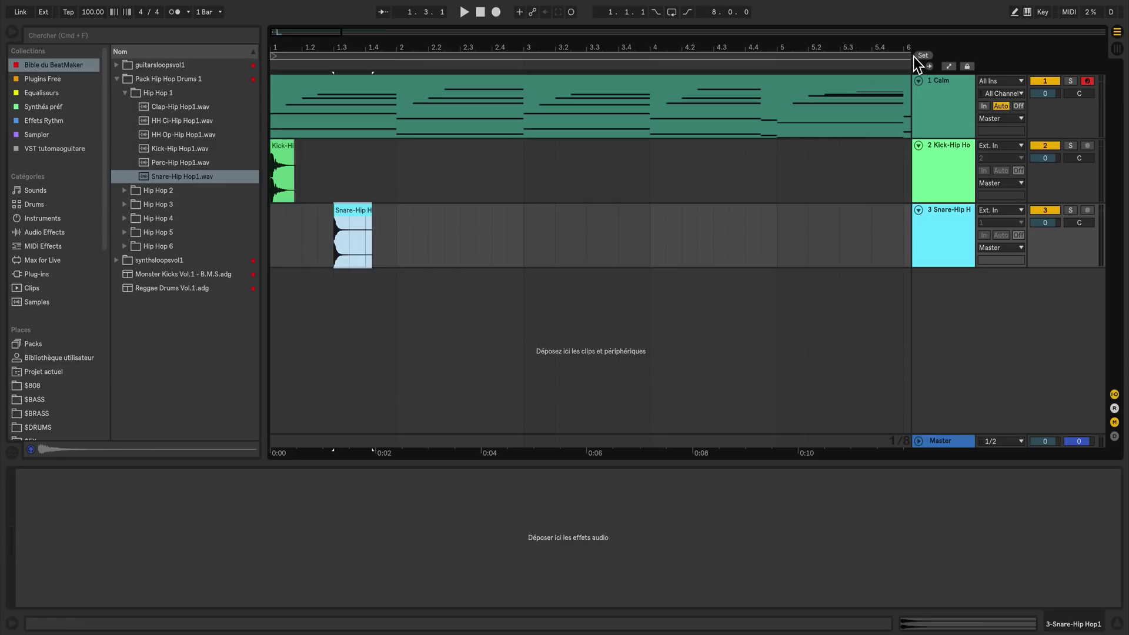
# - Shorten the arrangement loop to one bar from 1.1.1, enable looping and play back the kick and snare with the piano
pyautogui.moveTo(912, 56); pyautogui.dragTo(397, 69)
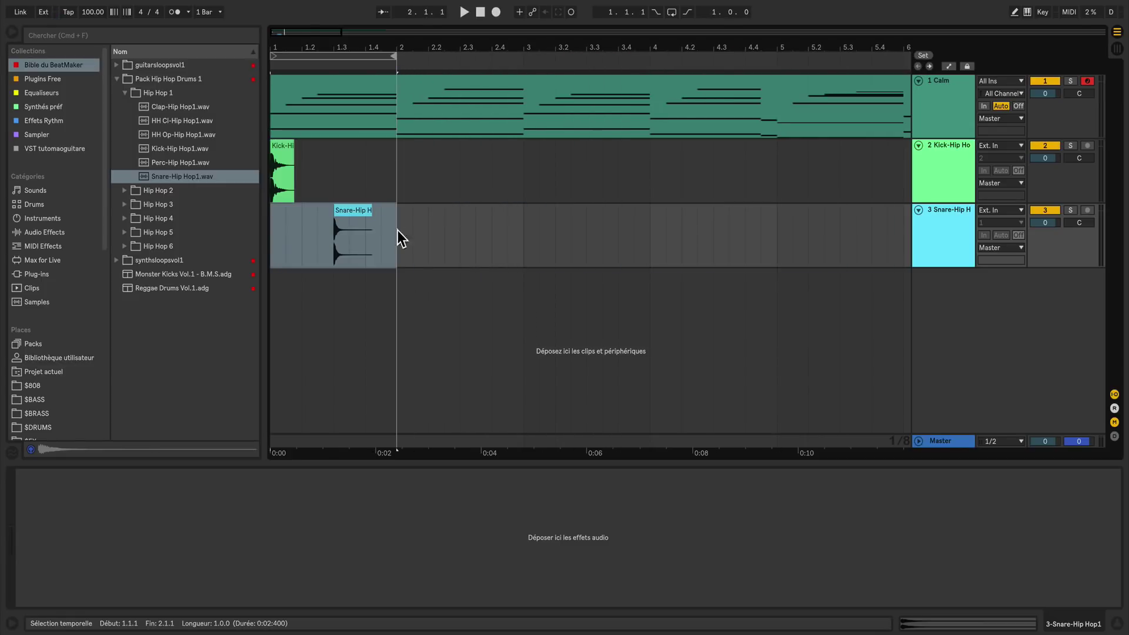
pyautogui.press('space')
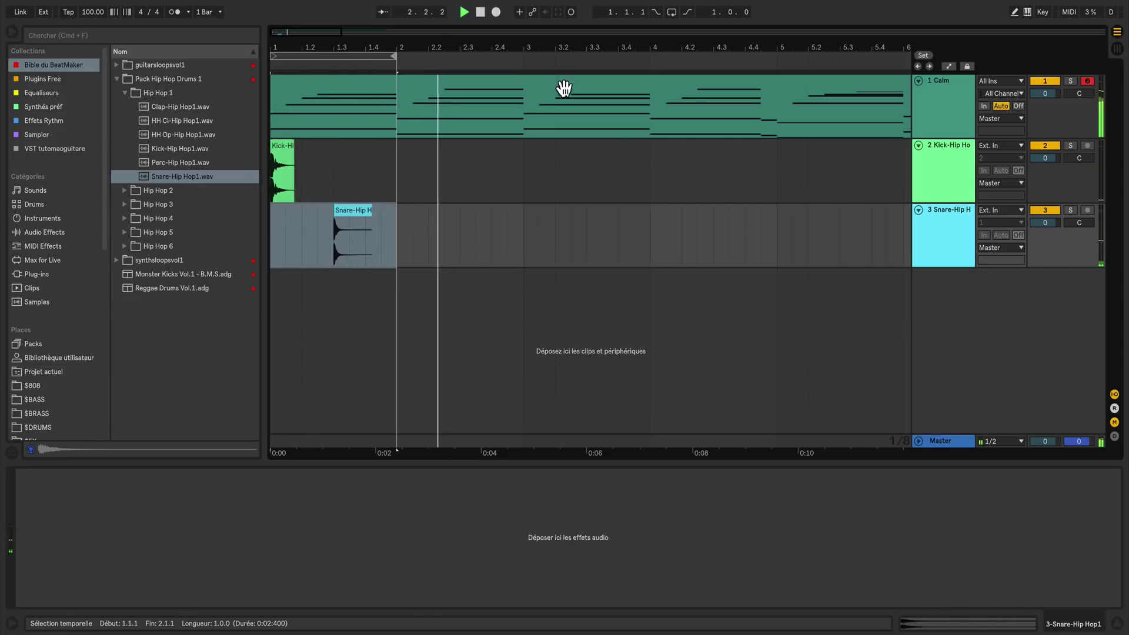
pyautogui.click(484, 14)
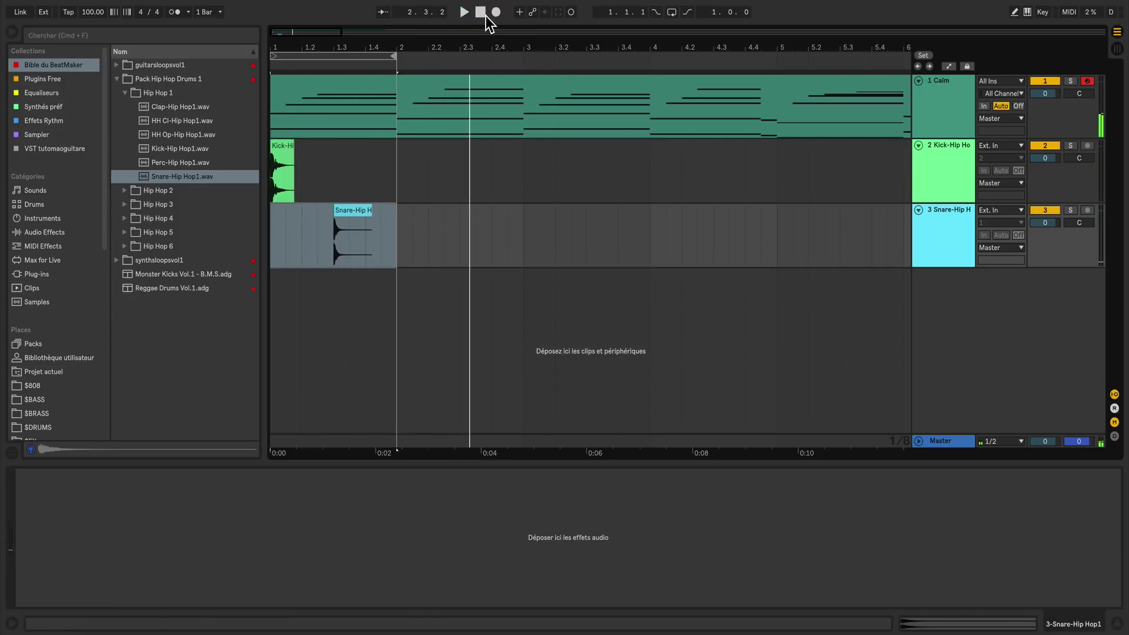
pyautogui.click(671, 12)
pyautogui.press('space')
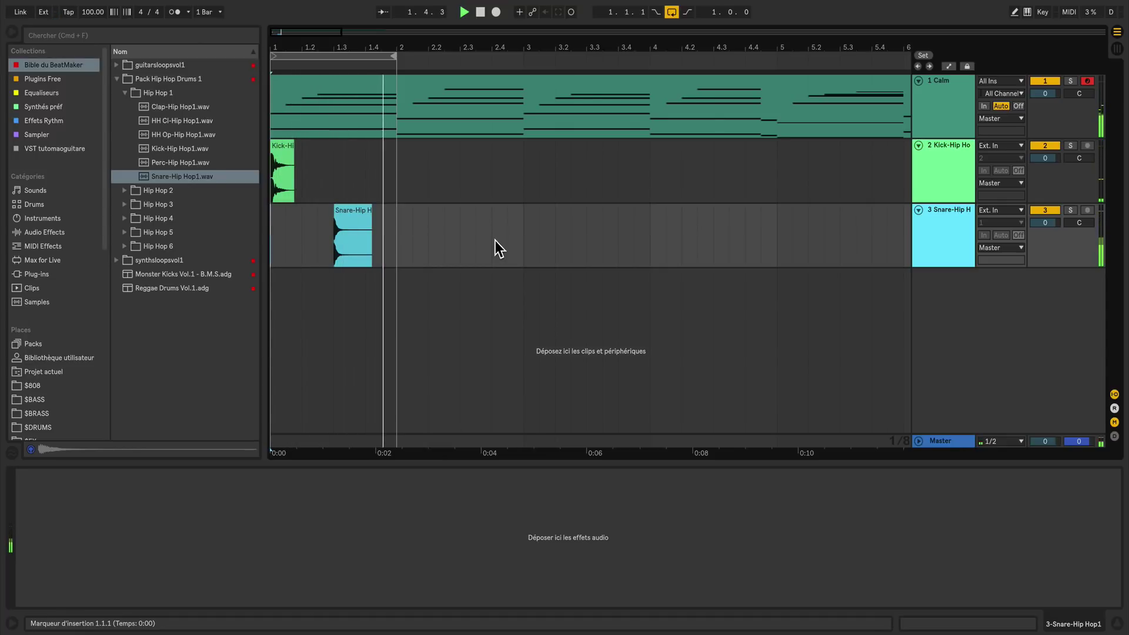
pyautogui.click(368, 245)
pyautogui.press('space')
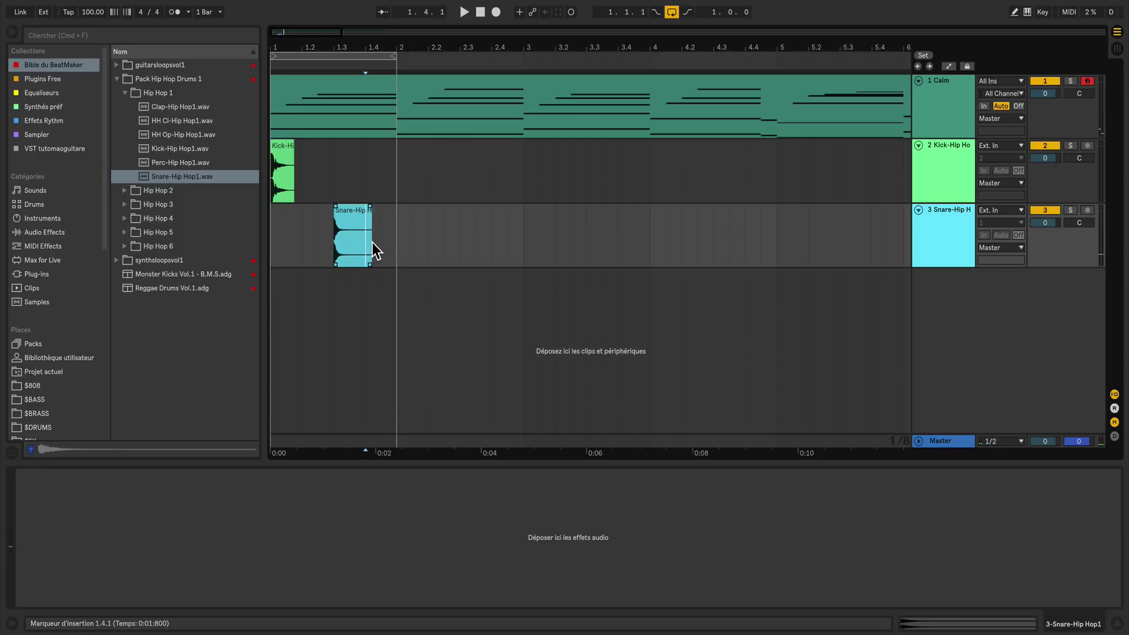
# - Trim the end of the snare clip to just before beat 1.4 and play back the looped bar
pyautogui.moveTo(374, 226); pyautogui.dragTo(368, 223)
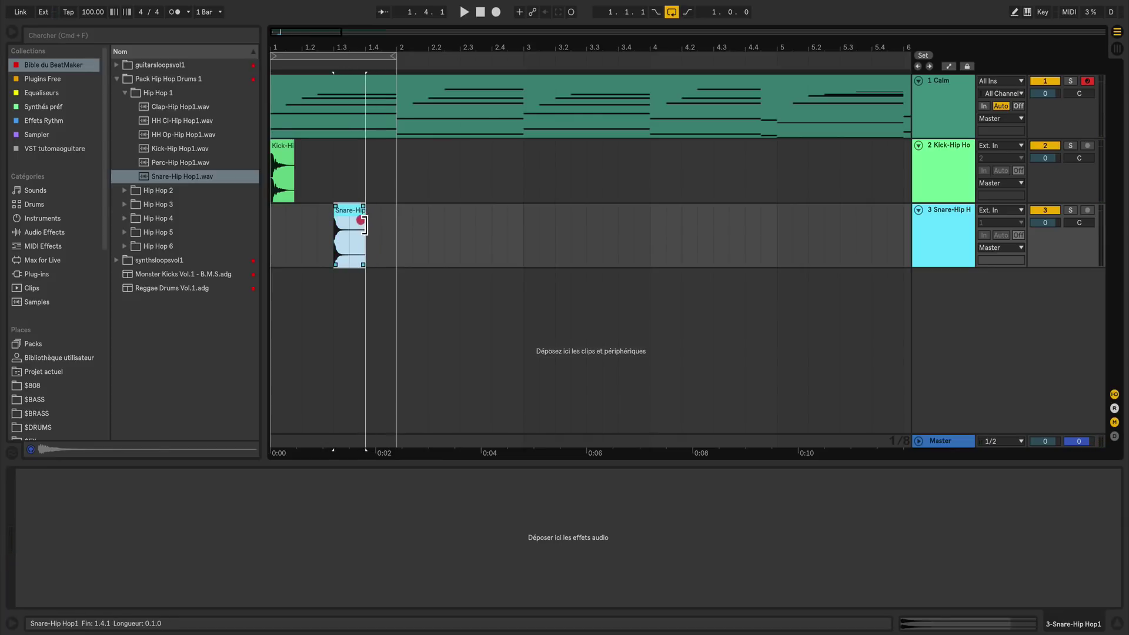
pyautogui.moveTo(320, 43); pyautogui.dragTo(320, 79)
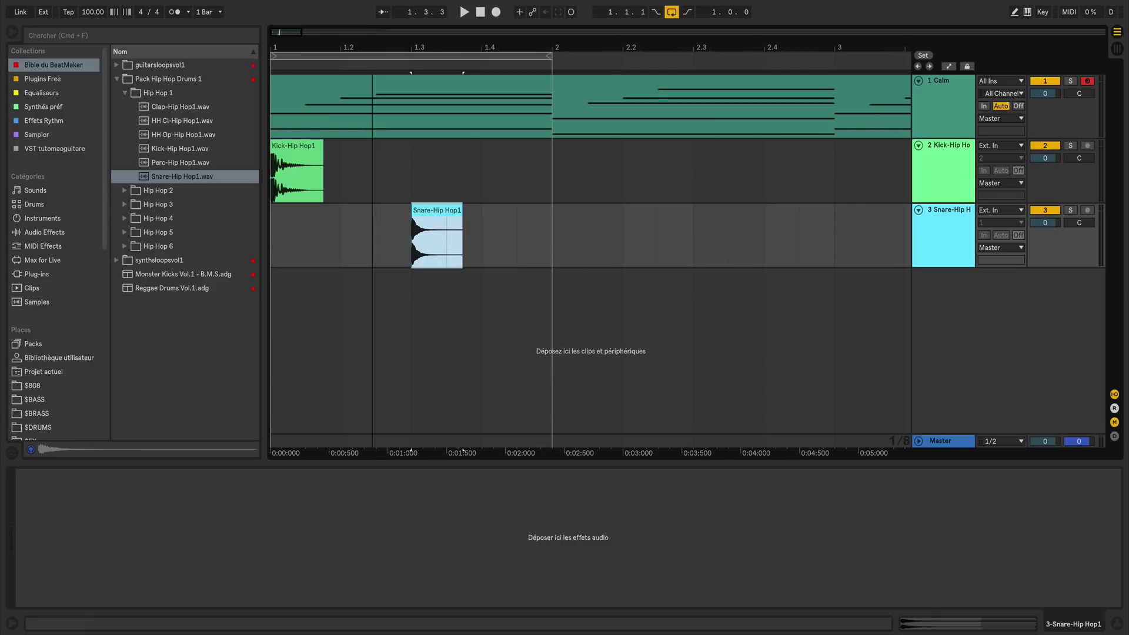
pyautogui.click(277, 156)
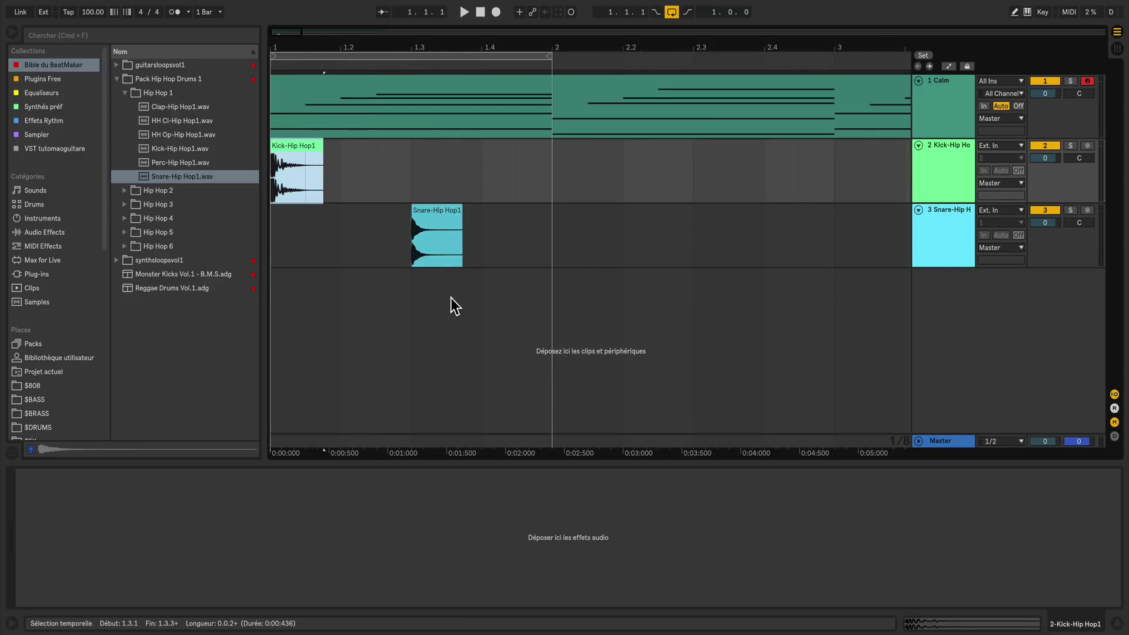
pyautogui.press('space')
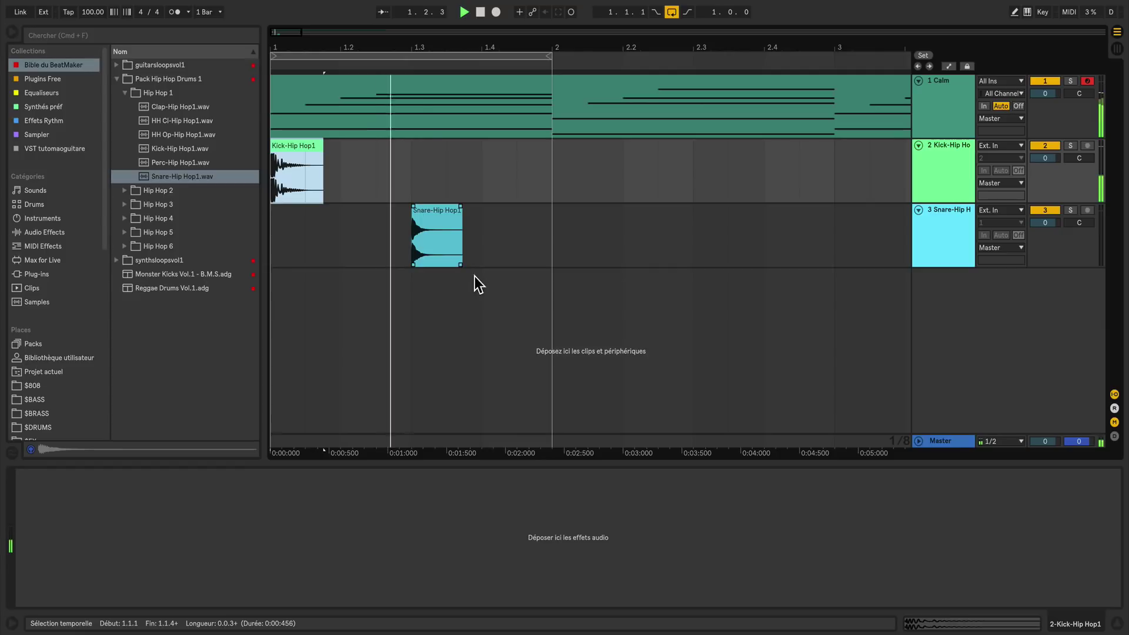
pyautogui.press('space')
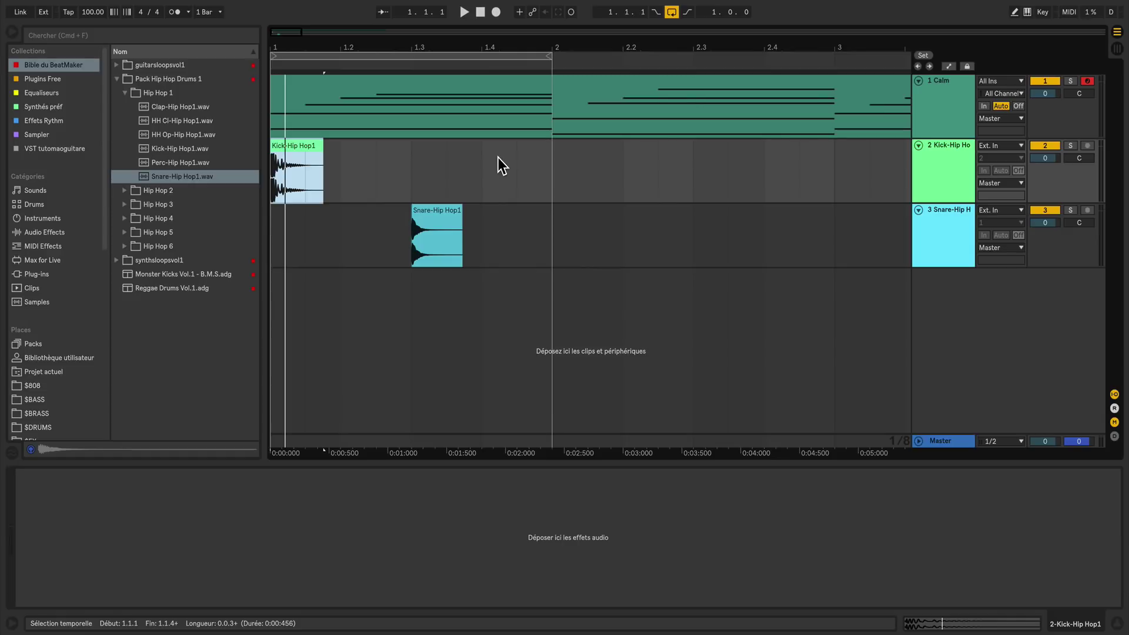
# - Set the arrangement grid to fixed 1/16 and copy the first kick clip to 1.4.2 on the same track
pyautogui.click(499, 158)
pyautogui.rightClick(499, 158)
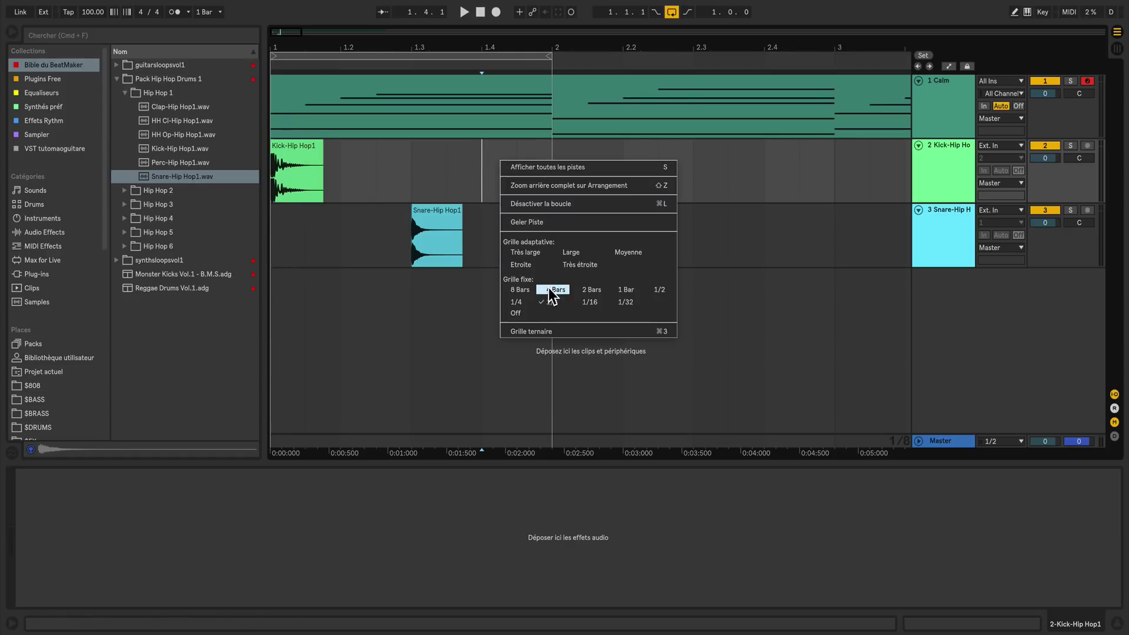
pyautogui.click(588, 301)
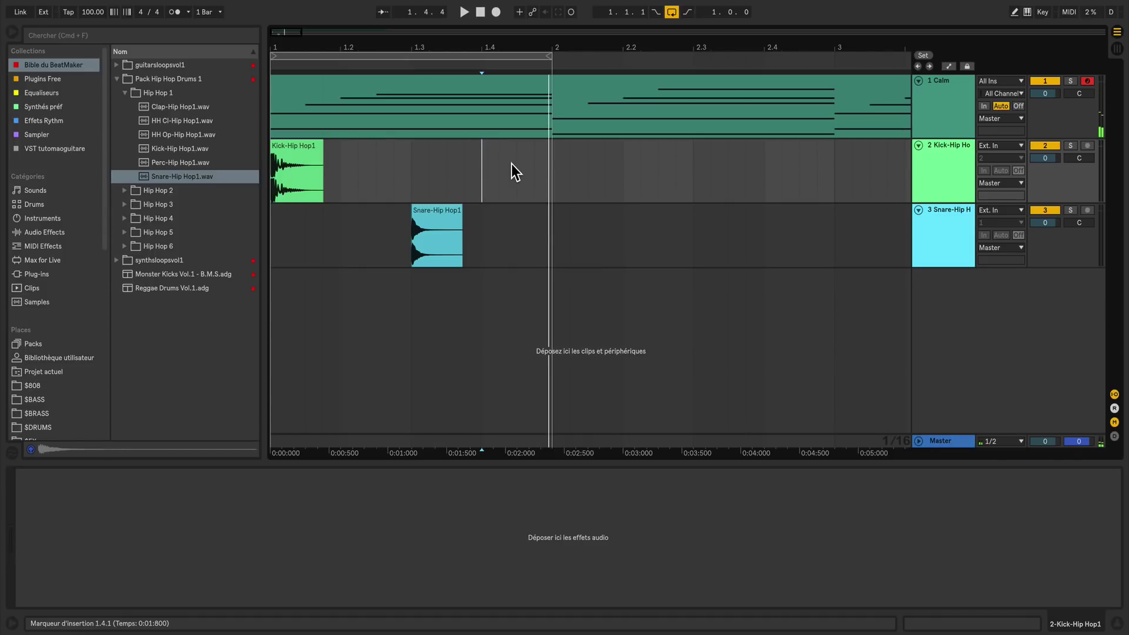
pyautogui.press('space')
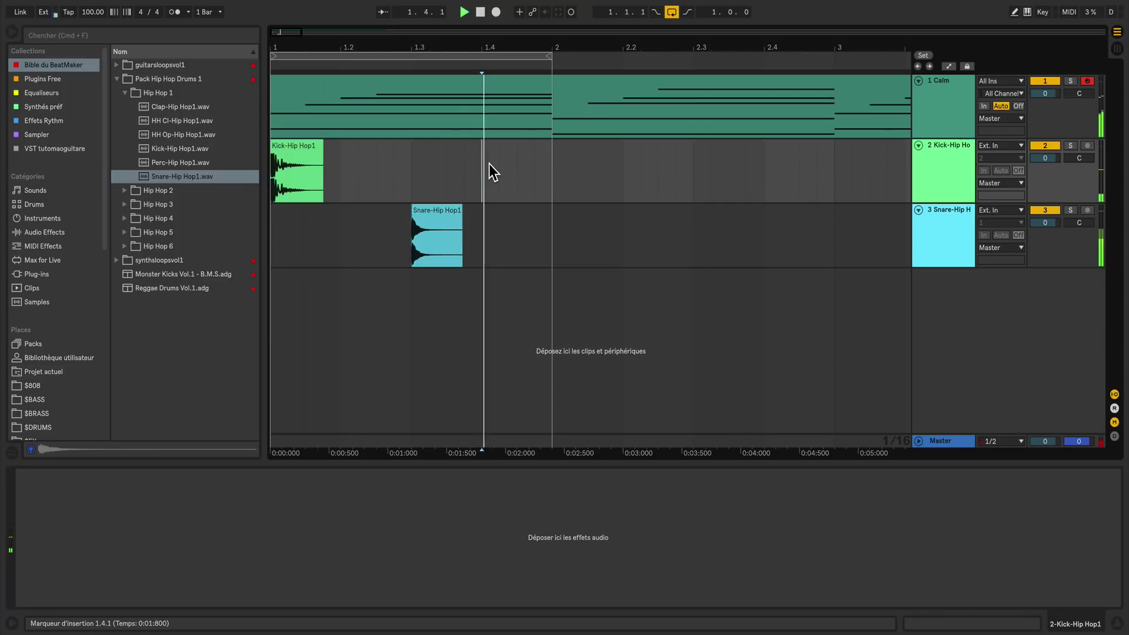
pyautogui.press('space')
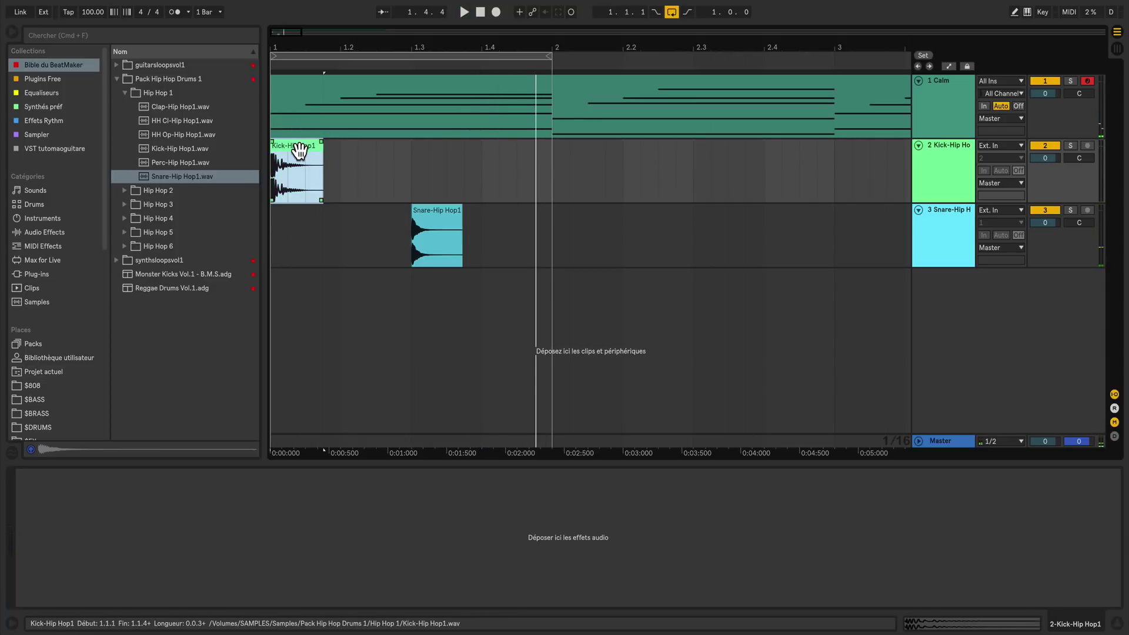
pyautogui.moveTo(300, 147); pyautogui.dragTo(527, 160)
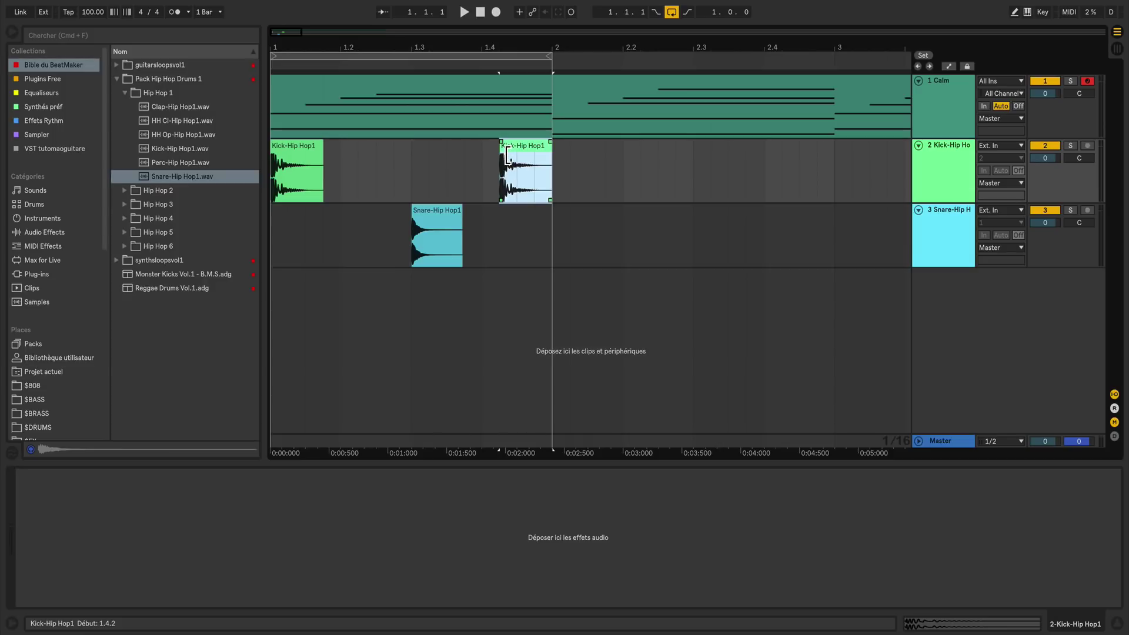
# - Play back the bar, move the second kick clip to 1.4.3 and trim its end to 2.1.1
pyautogui.press('space')
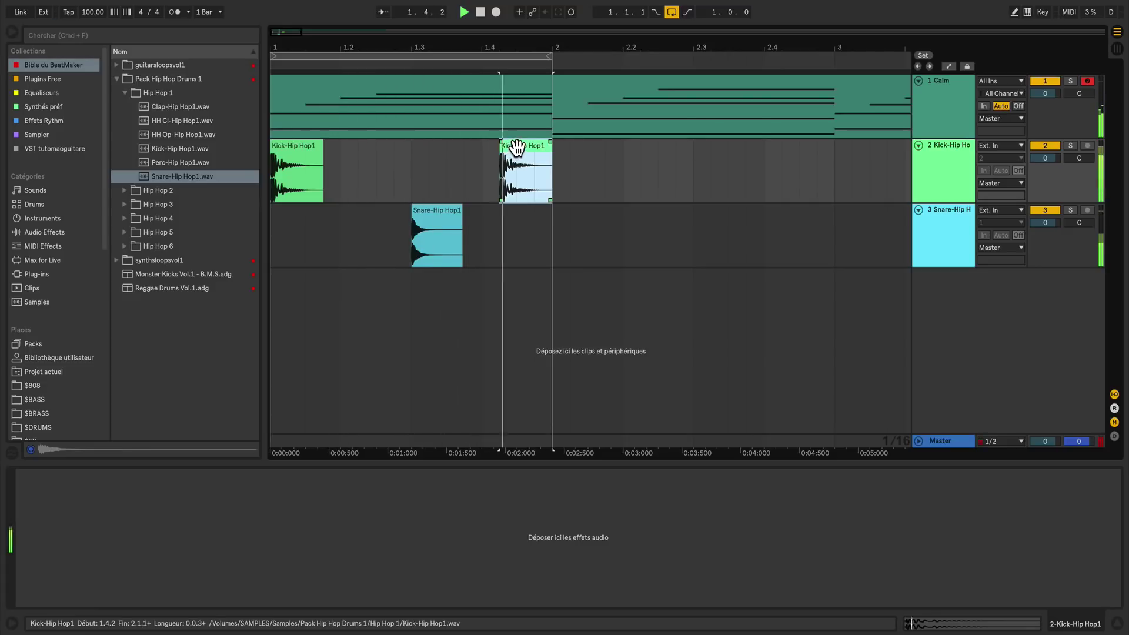
pyautogui.moveTo(514, 148); pyautogui.dragTo(544, 158)
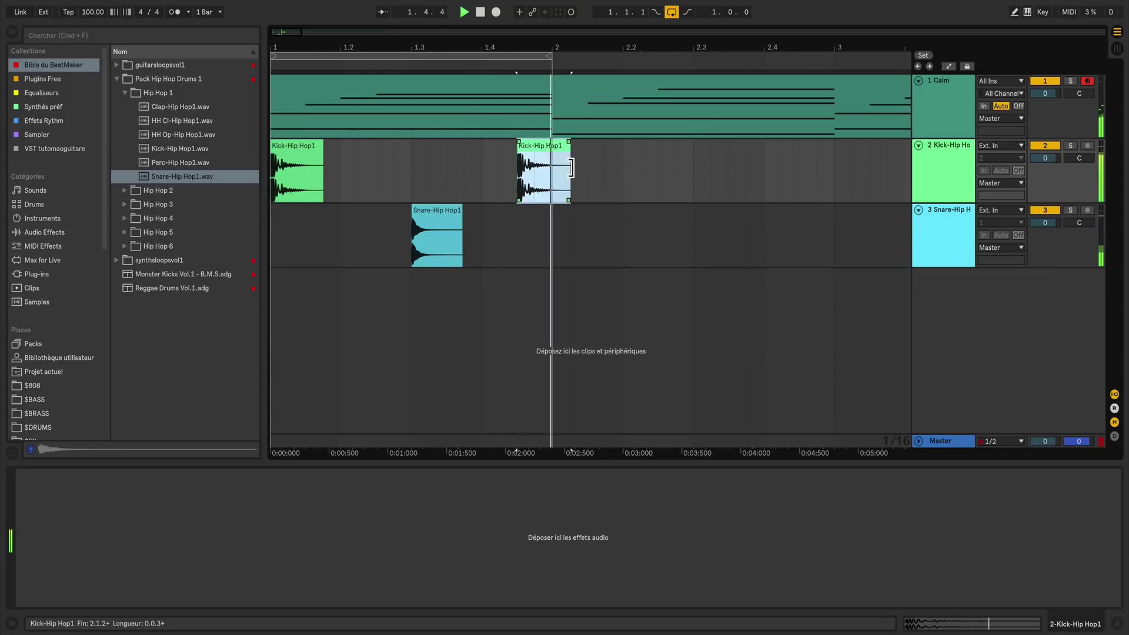
pyautogui.moveTo(571, 168); pyautogui.dragTo(562, 168)
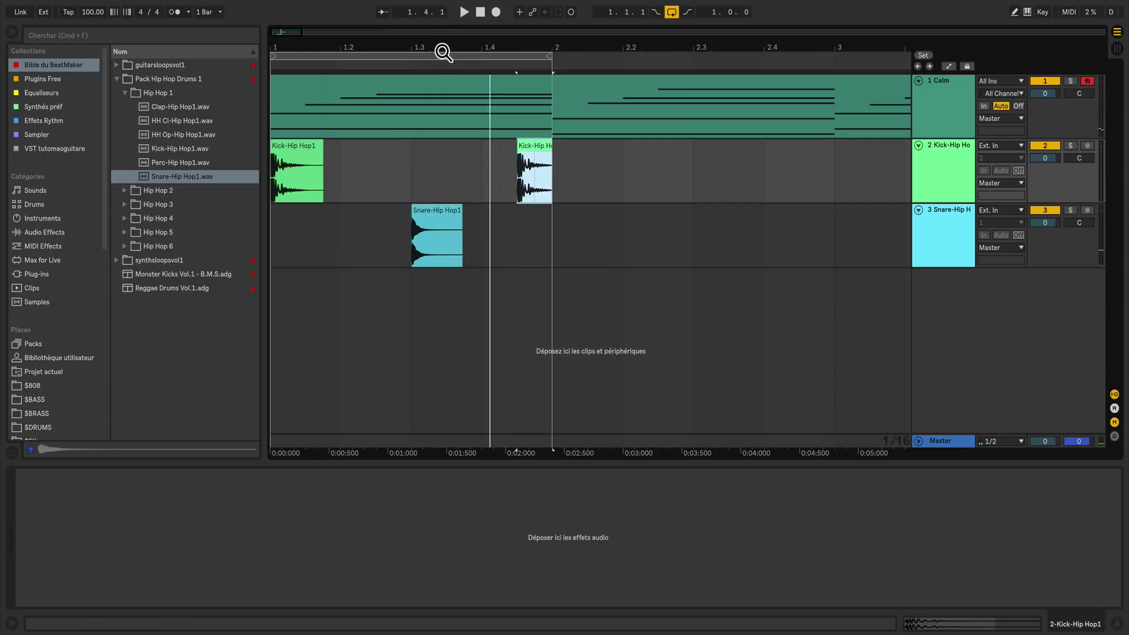
# - Place HH Cl-Hip Hop1.wav on a new audio track at the start of bar 1 and trim it to a 1/16 length
pyautogui.click(180, 121)
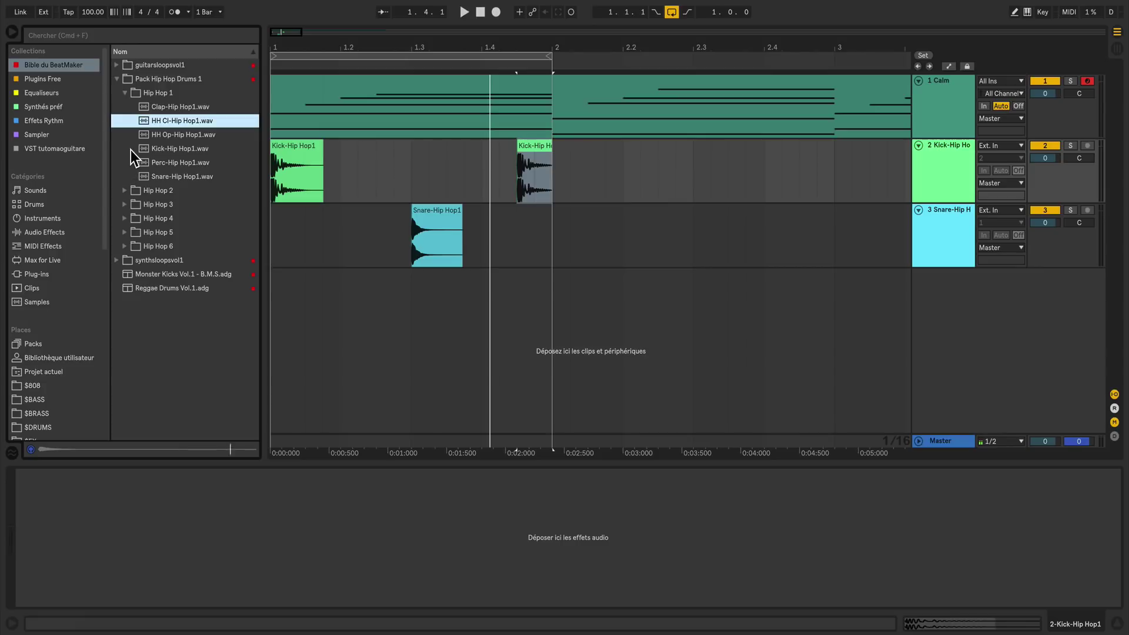
pyautogui.moveTo(142, 120); pyautogui.dragTo(277, 306)
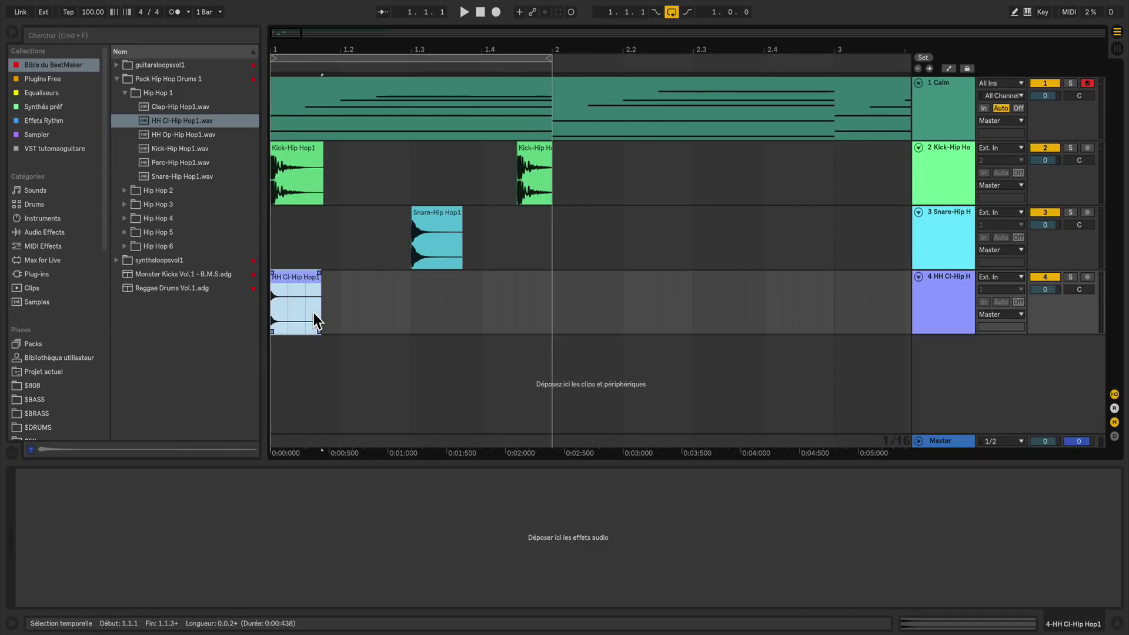
pyautogui.rightClick(366, 296)
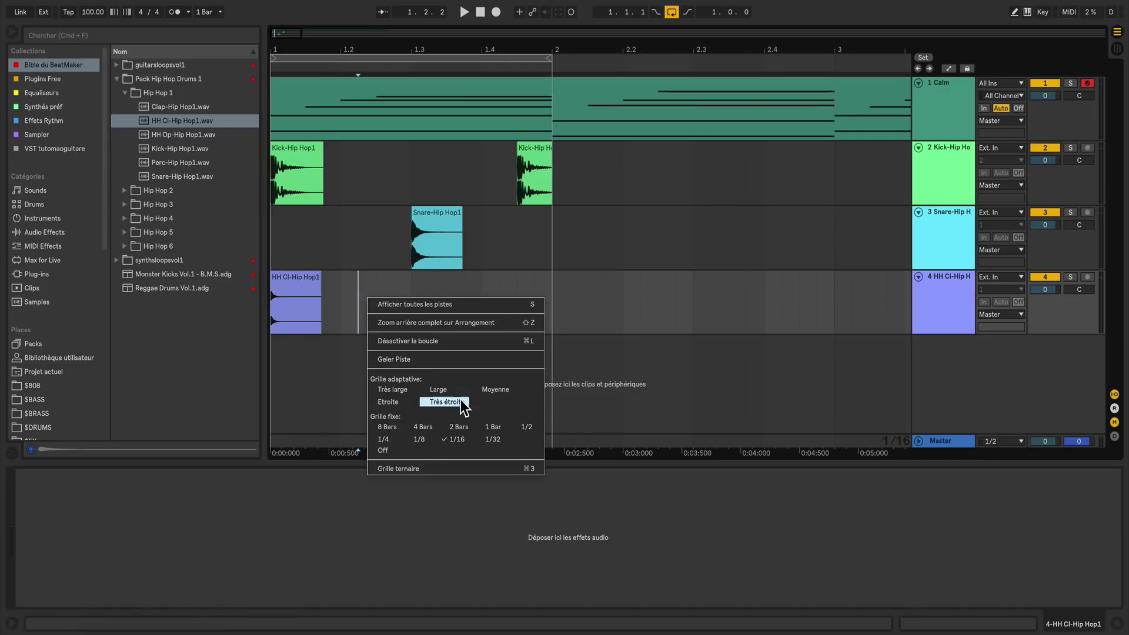
pyautogui.click(360, 282)
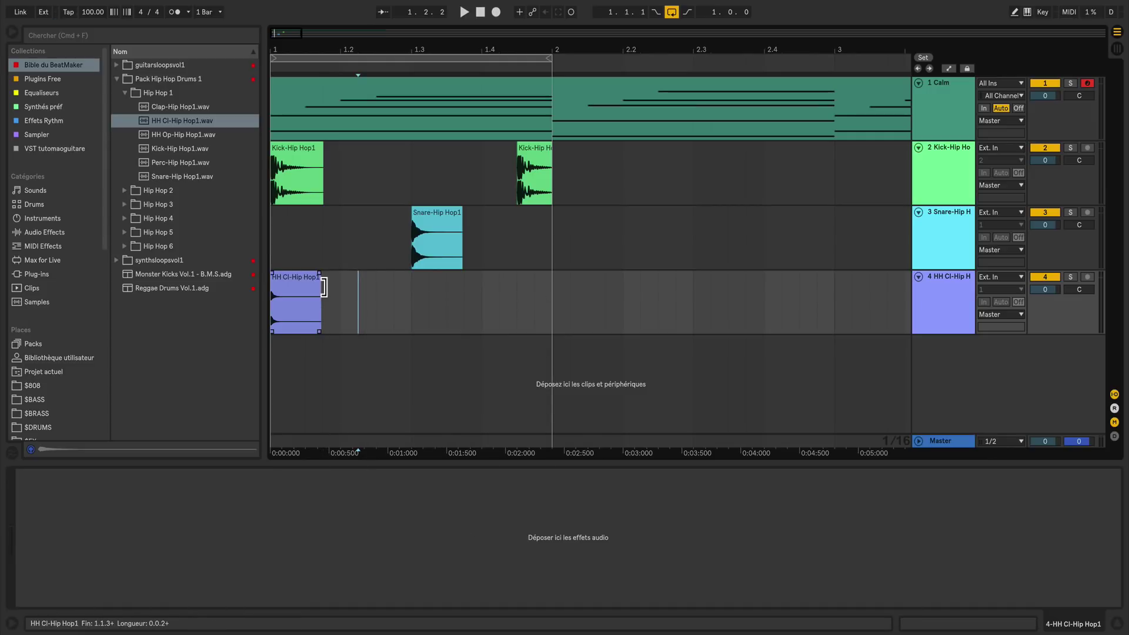
pyautogui.moveTo(322, 297); pyautogui.dragTo(299, 289)
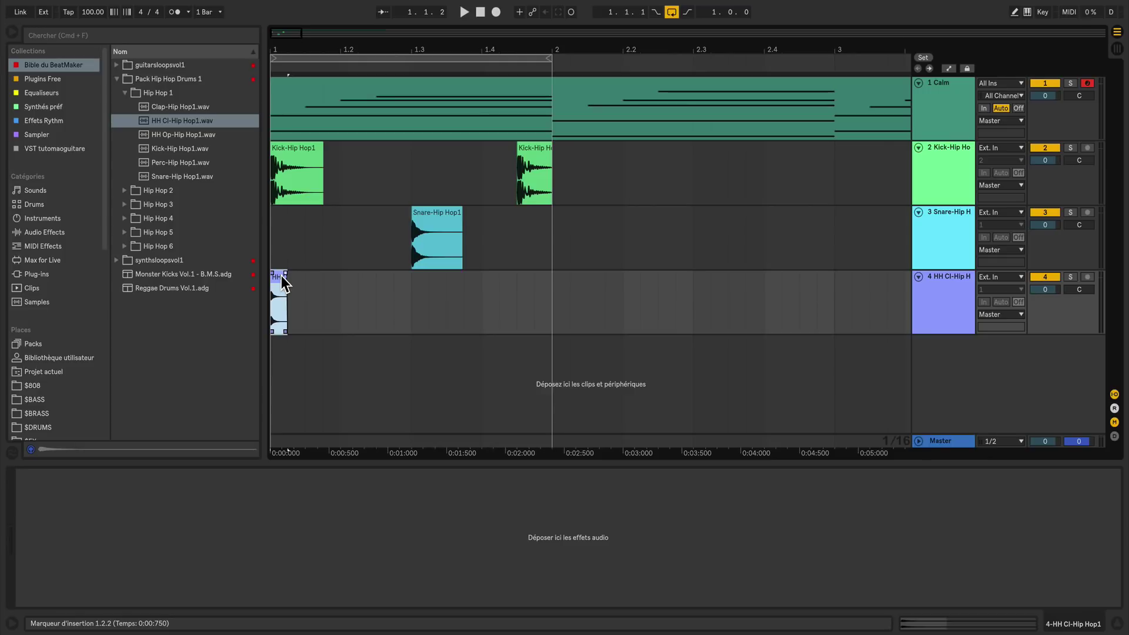
# - Duplicate the closed hi-hat clip once and lower the copy's gain to -1.34 dB
pyautogui.press('super+d')
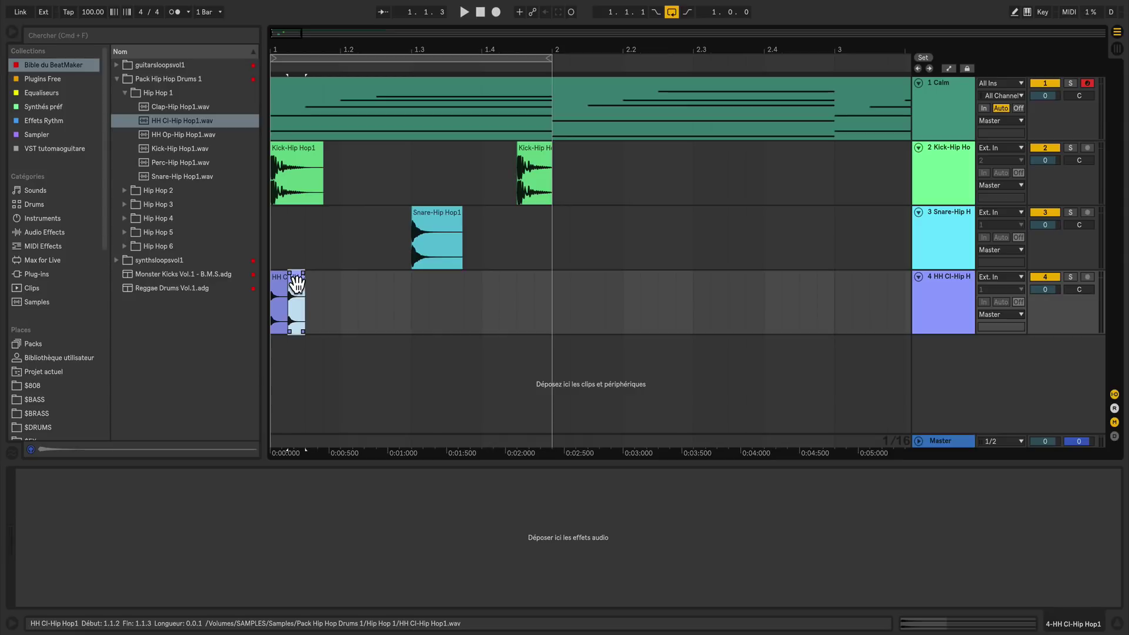
pyautogui.doubleClick(297, 285)
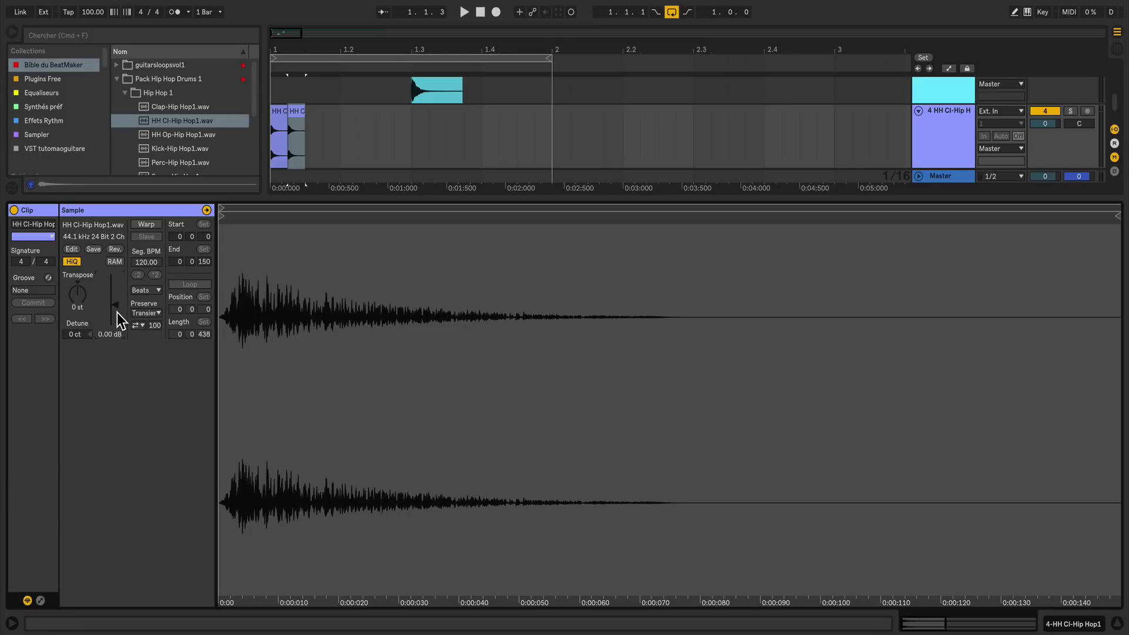
pyautogui.moveTo(117, 311); pyautogui.dragTo(118, 313)
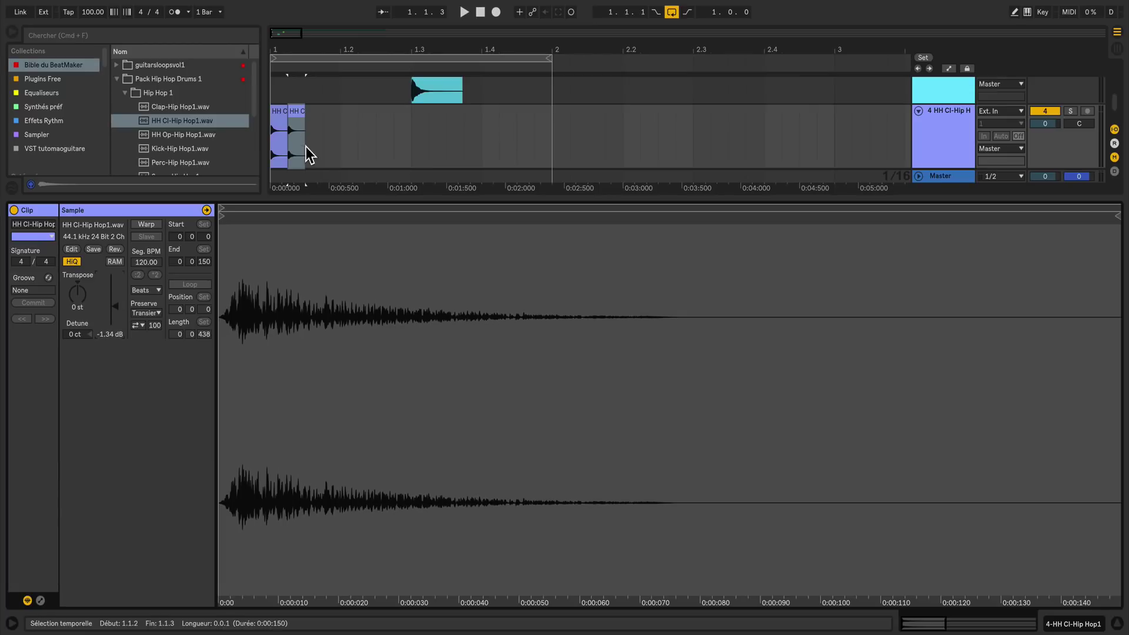
pyautogui.moveTo(315, 199); pyautogui.dragTo(329, 461)
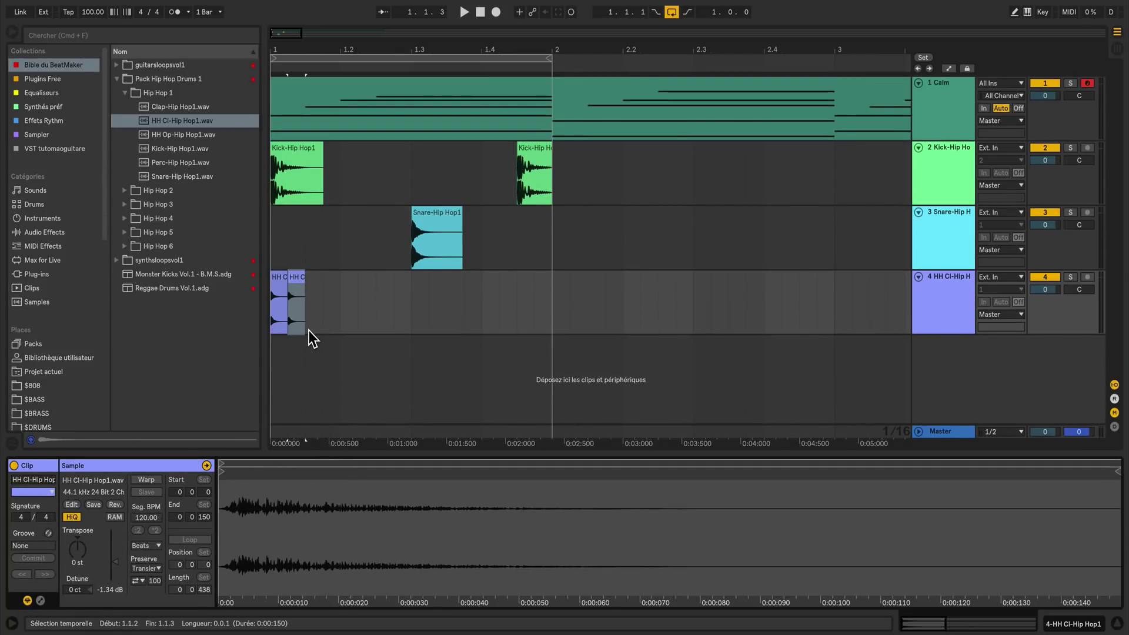
# - Duplicate the pair of closed hi-hat clips seven times to fill bar 1, and play back the loop
pyautogui.moveTo(309, 331); pyautogui.dragTo(280, 308)
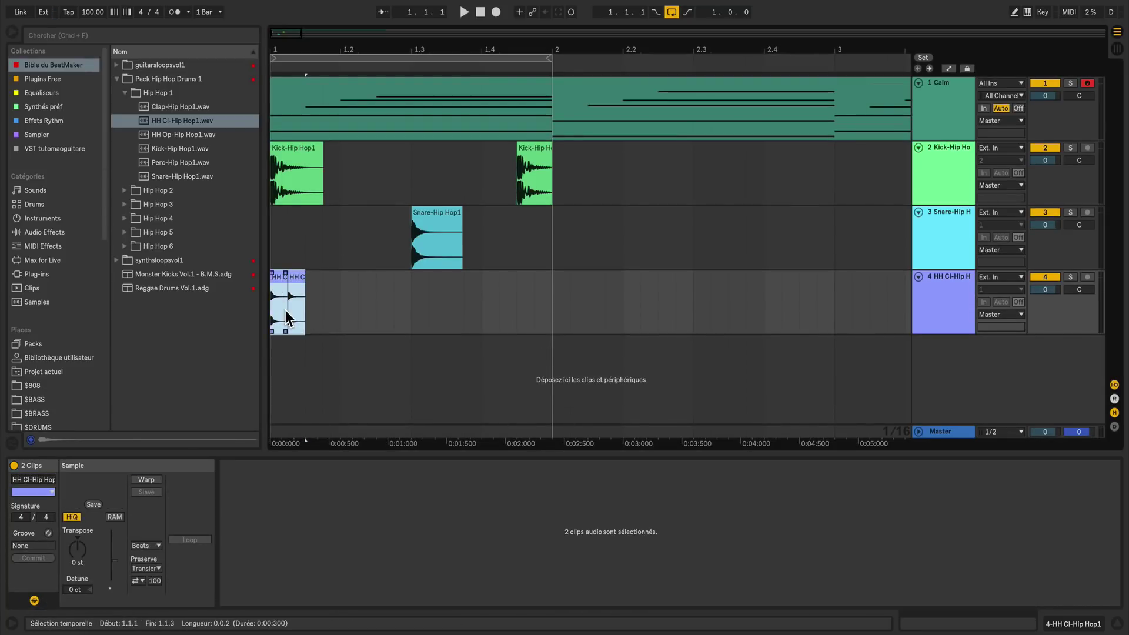
pyautogui.press('super+d')
pyautogui.press('super+d')
pyautogui.press('super+d')
pyautogui.press('super+d')
pyautogui.press('super+d')
pyautogui.press('super+d')
pyautogui.press('super+d')
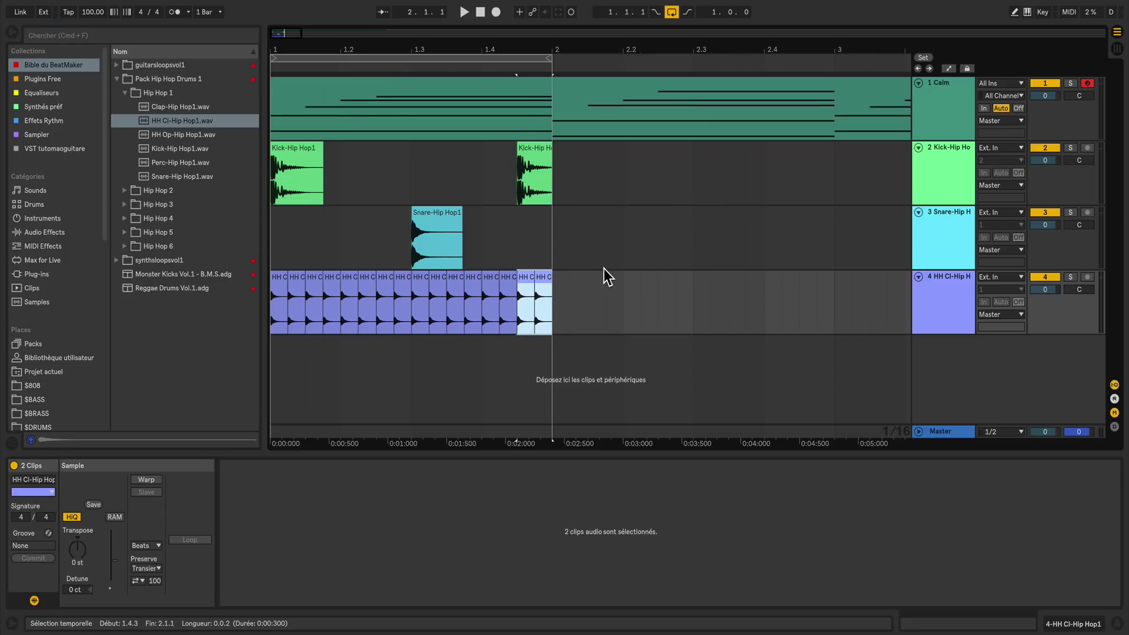
pyautogui.press('space')
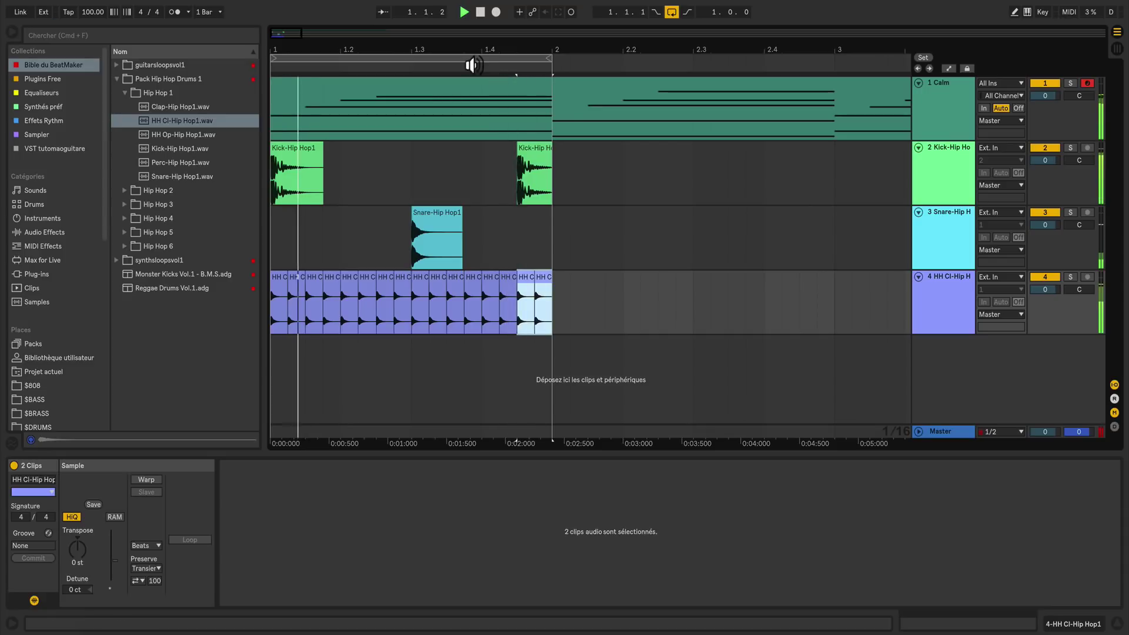
# - Extend the loop to two bars and duplicate the bar 1 kick pattern into bar 2
pyautogui.moveTo(456, 53)
pyautogui.mouseDown()
pyautogui.moveTo(404, 51)
pyautogui.moveTo(624, 59)
pyautogui.mouseUp()
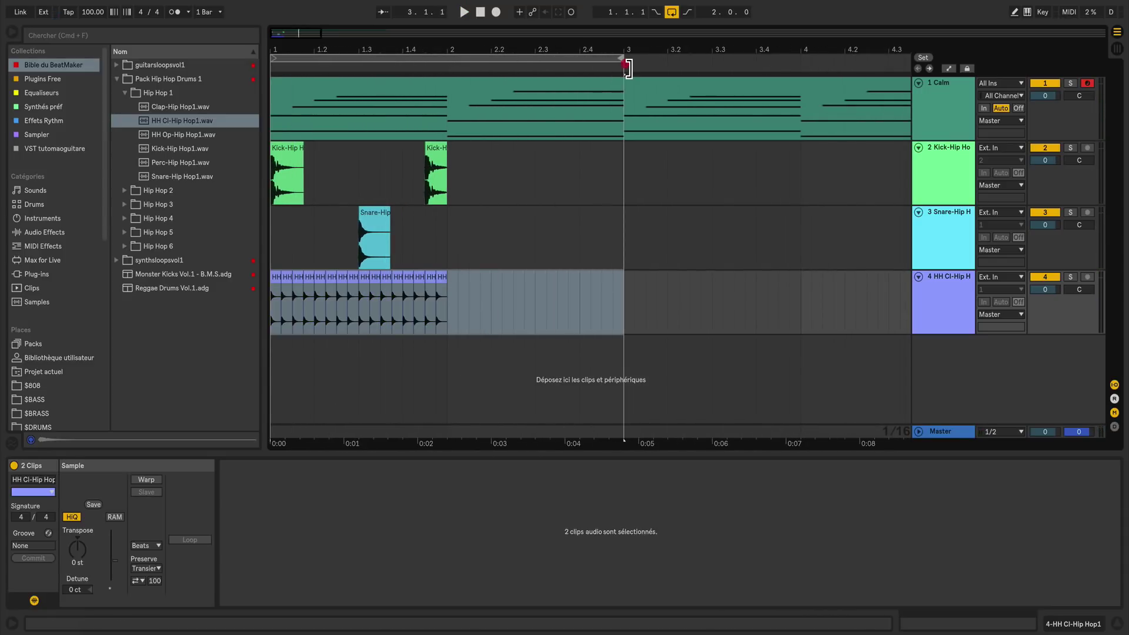
pyautogui.moveTo(453, 188); pyautogui.dragTo(271, 184)
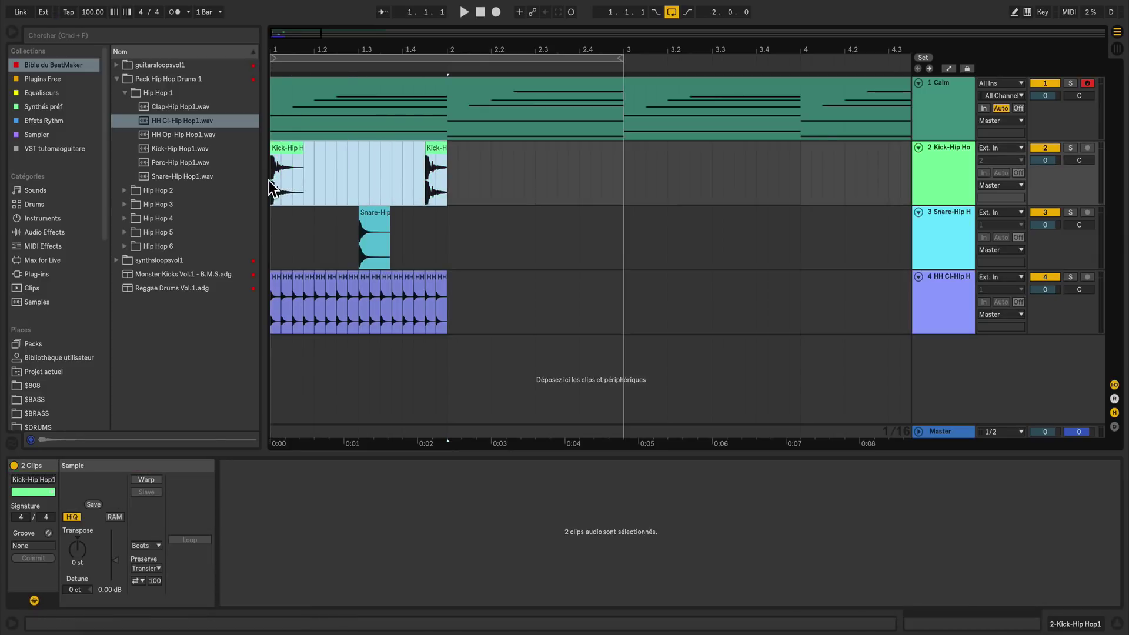
pyautogui.press('super+d')
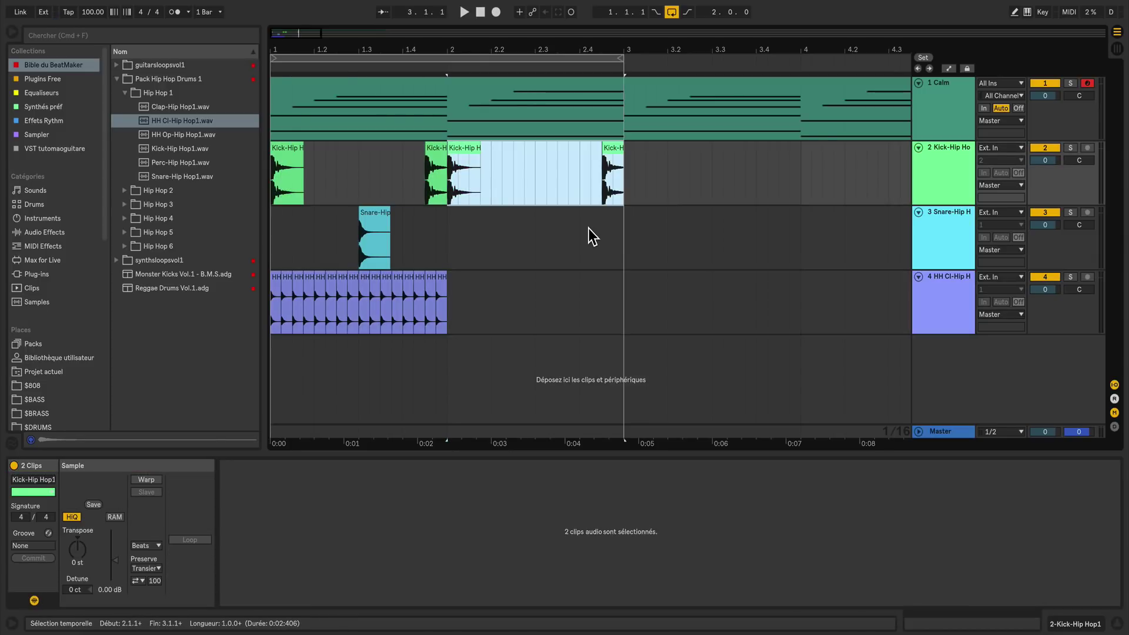
# - Copy the snare clip to 2.3.1, duplicate the bar 1 closed hi-hats into bar 2, and play back the loop
pyautogui.click(378, 213)
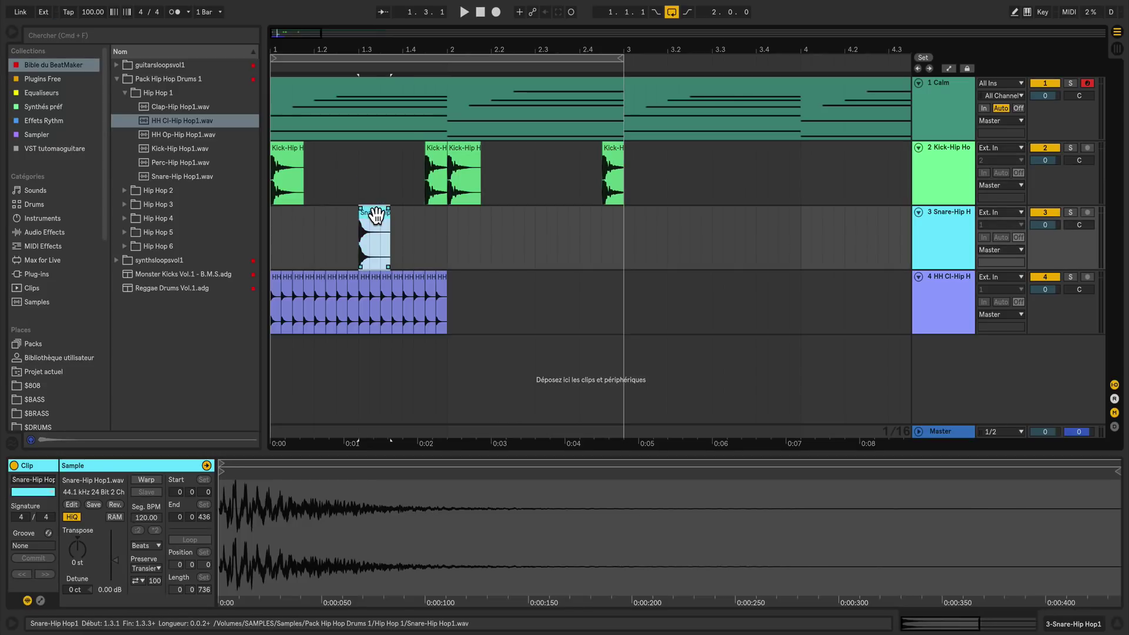
pyautogui.moveTo(376, 215); pyautogui.dragTo(551, 228)
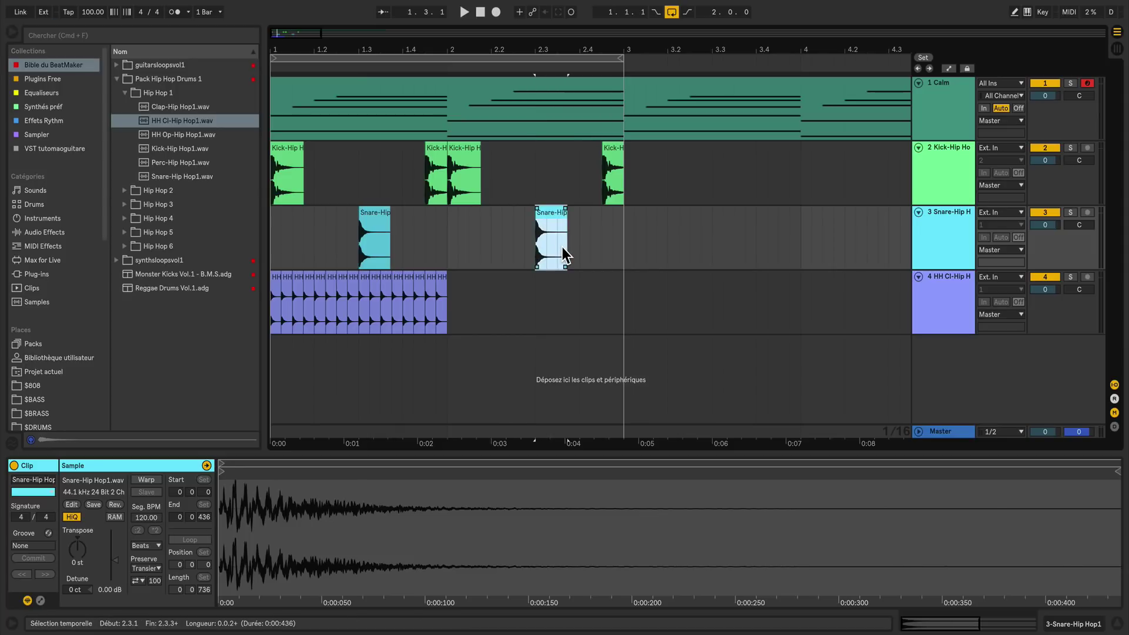
pyautogui.moveTo(456, 306); pyautogui.dragTo(267, 295)
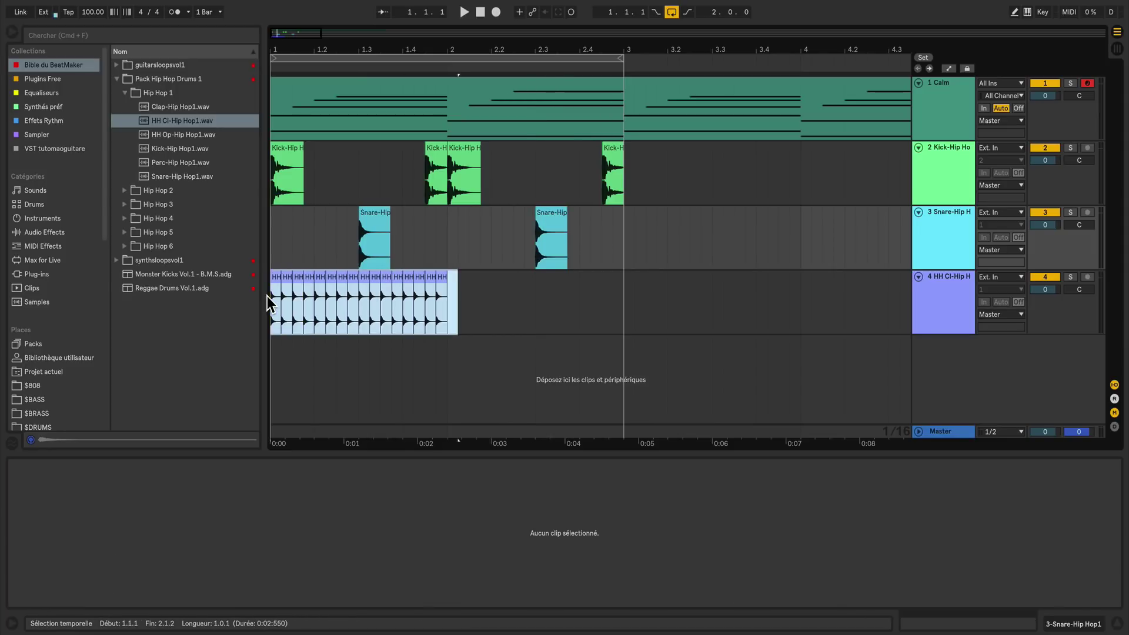
pyautogui.click(481, 311)
pyautogui.moveTo(446, 324); pyautogui.dragTo(290, 308)
pyautogui.press('super+d')
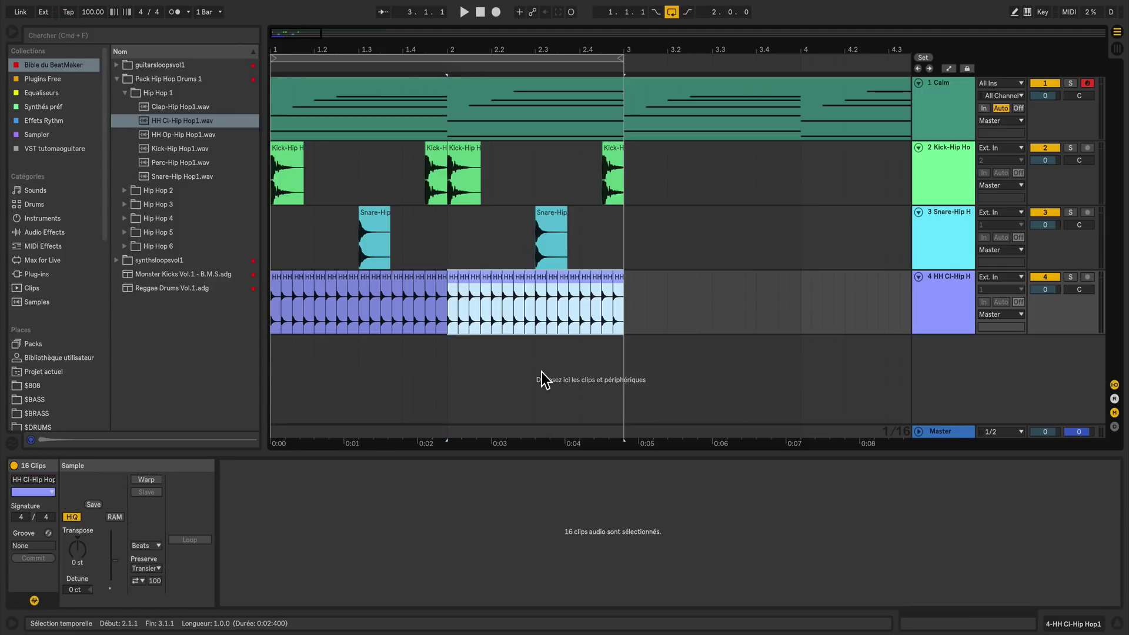
pyautogui.press('space')
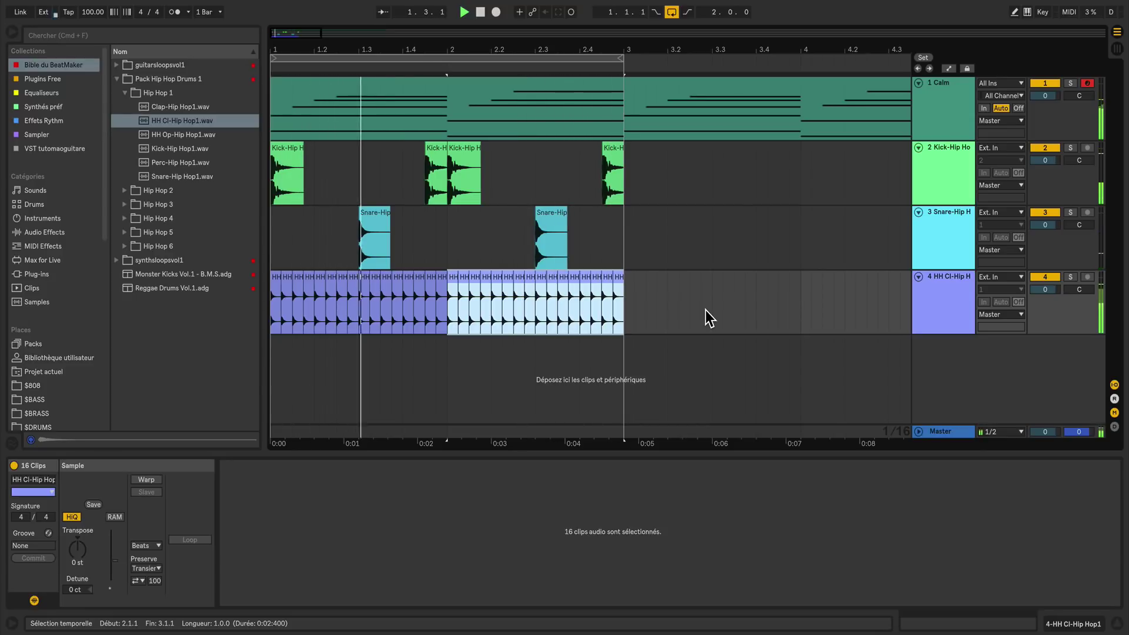
pyautogui.press('space')
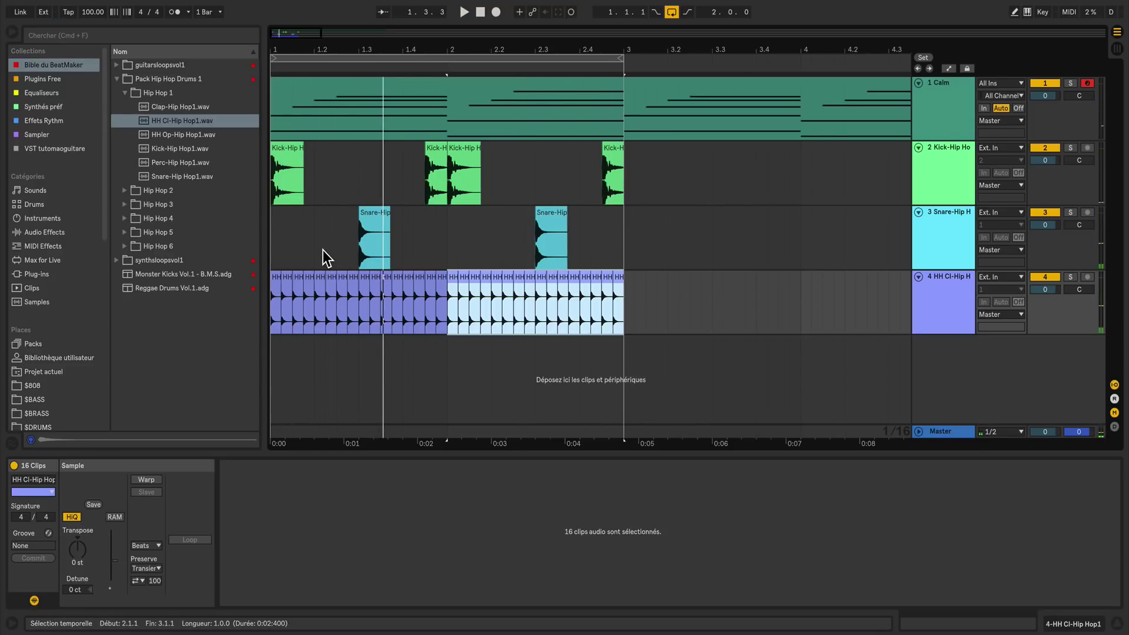
# - Delete the bar 1 closed hi-hats that fall on the kicks and snare, at 1.1.1, 1.3.1 and 1.4.3
pyautogui.click(323, 250)
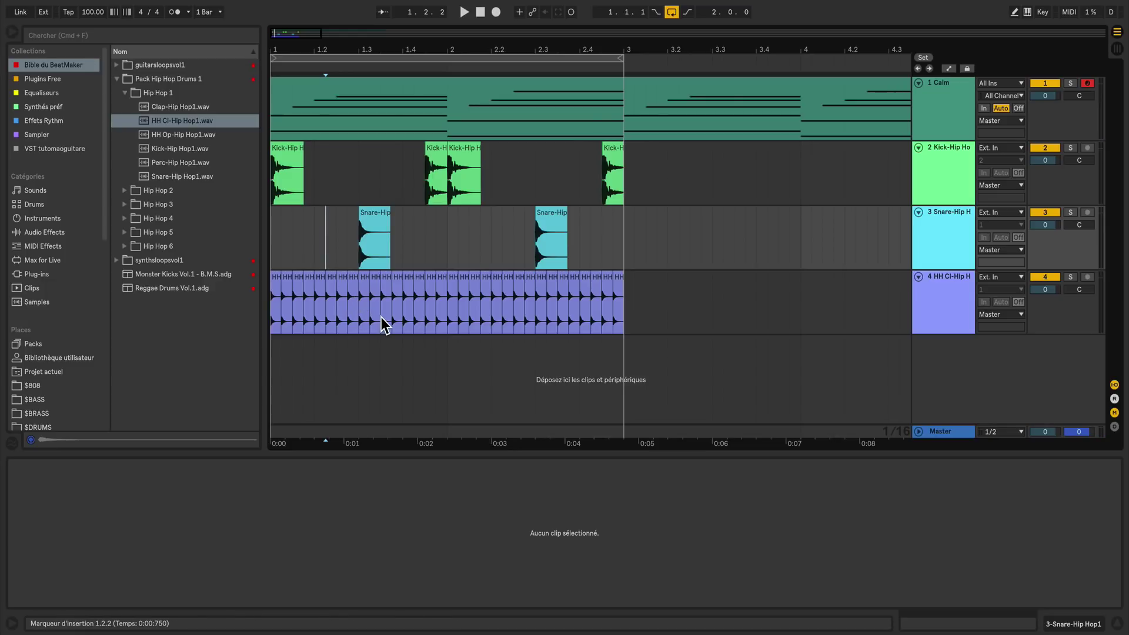
pyautogui.click(277, 281)
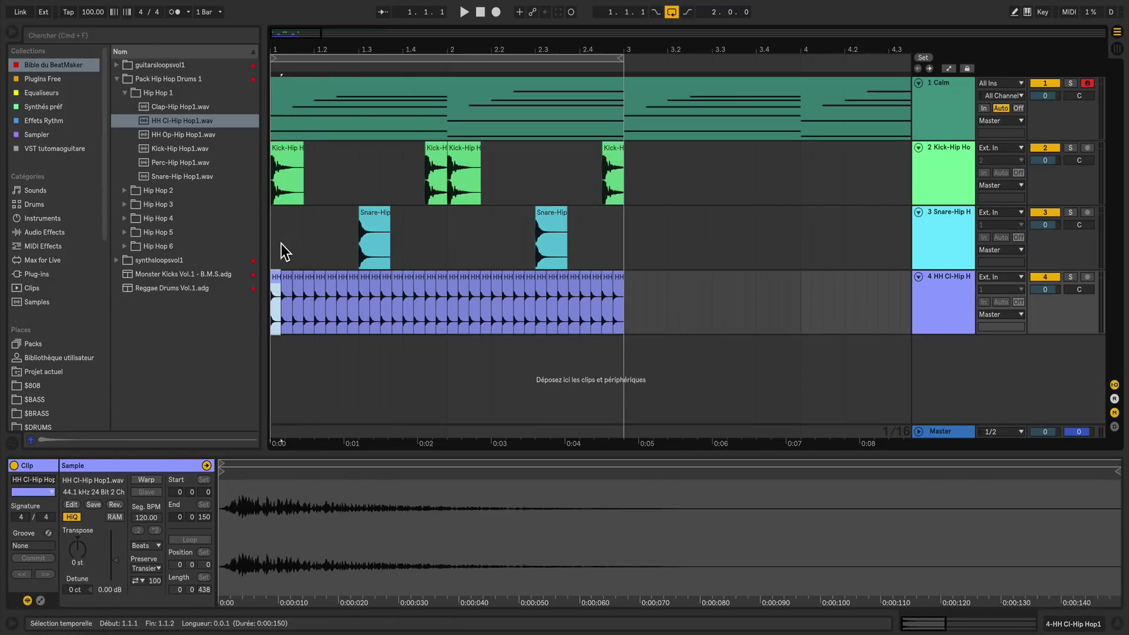
pyautogui.press('Delete')
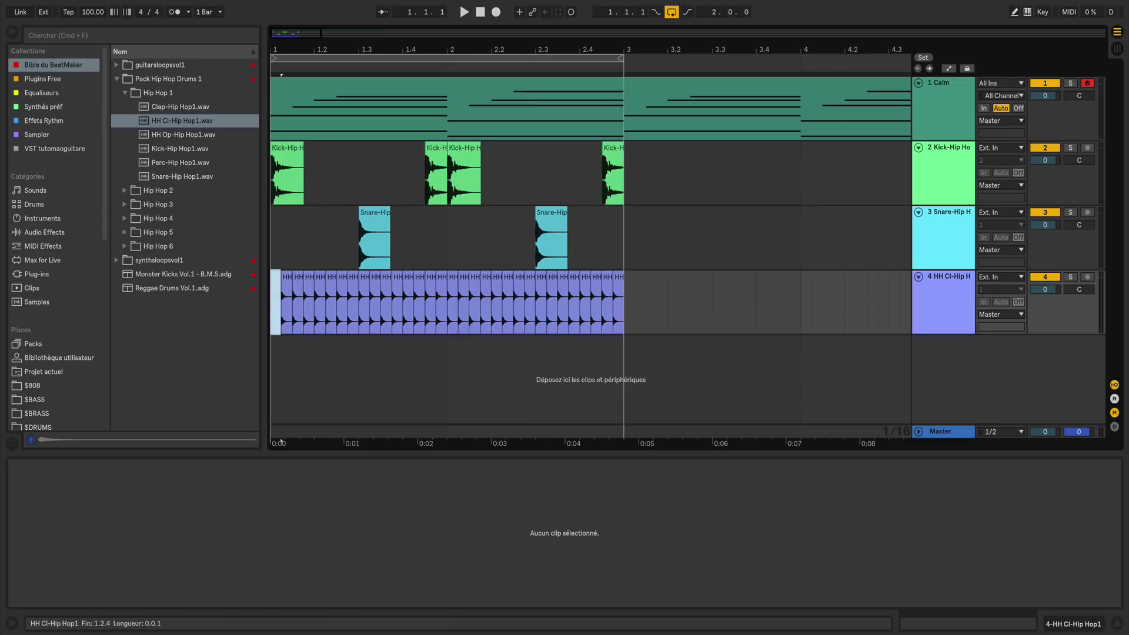
pyautogui.click(365, 286)
pyautogui.press('Delete')
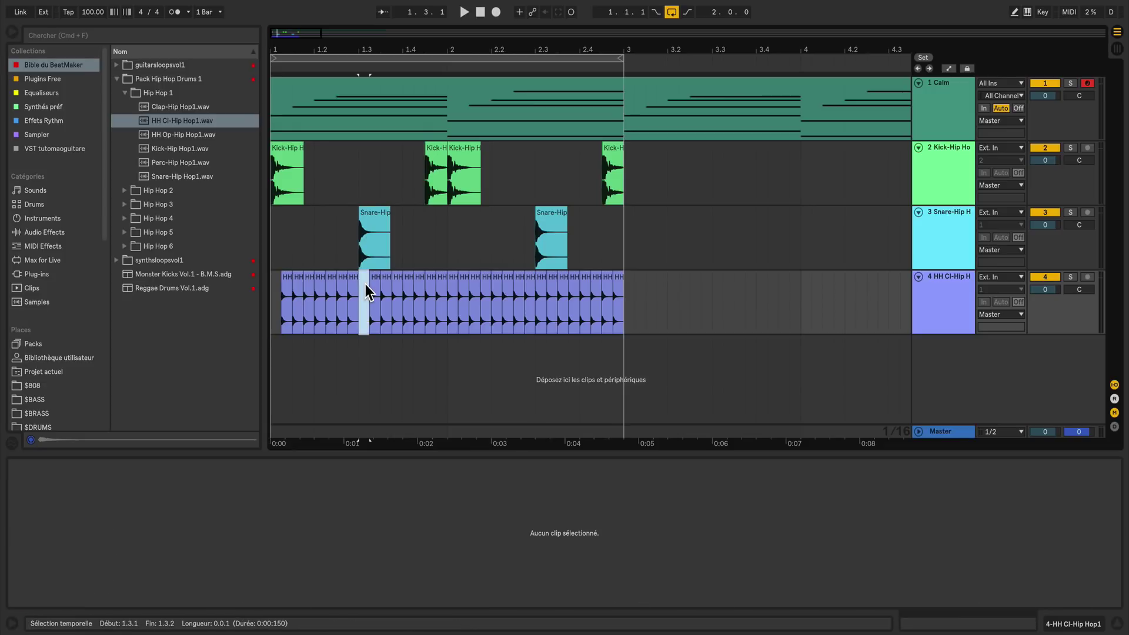
pyautogui.click(427, 284)
pyautogui.press('Delete')
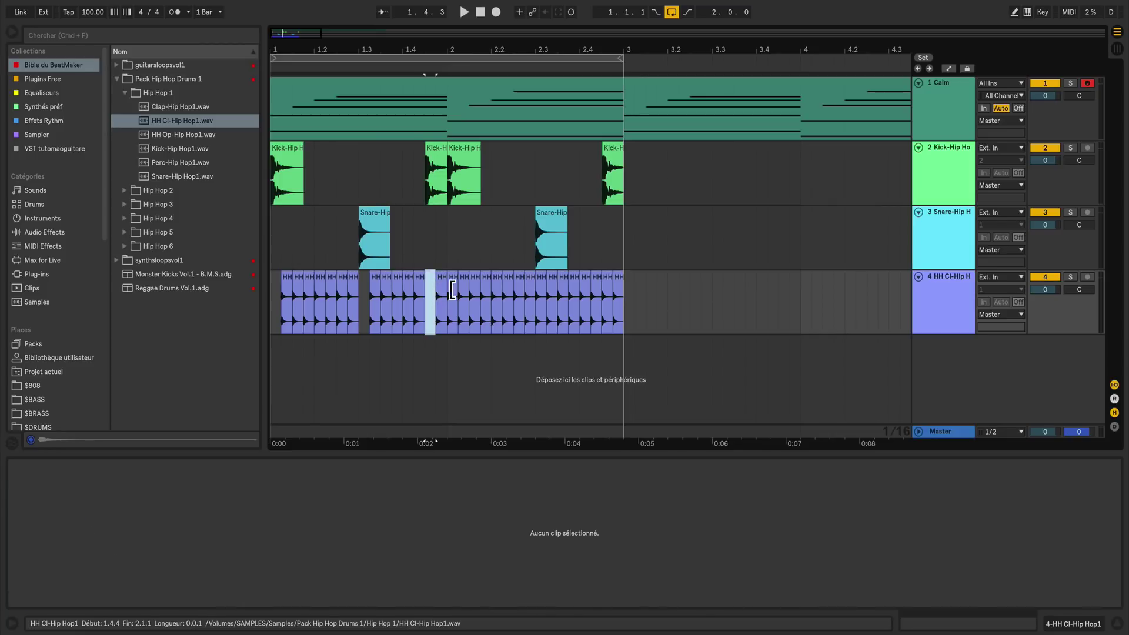
# - Delete the bar 2 closed hi-hats at 2.1.1, 2.3.1, 2.4.3 and 2.4.4, and play back the loop
pyautogui.click(453, 288)
pyautogui.press('Delete')
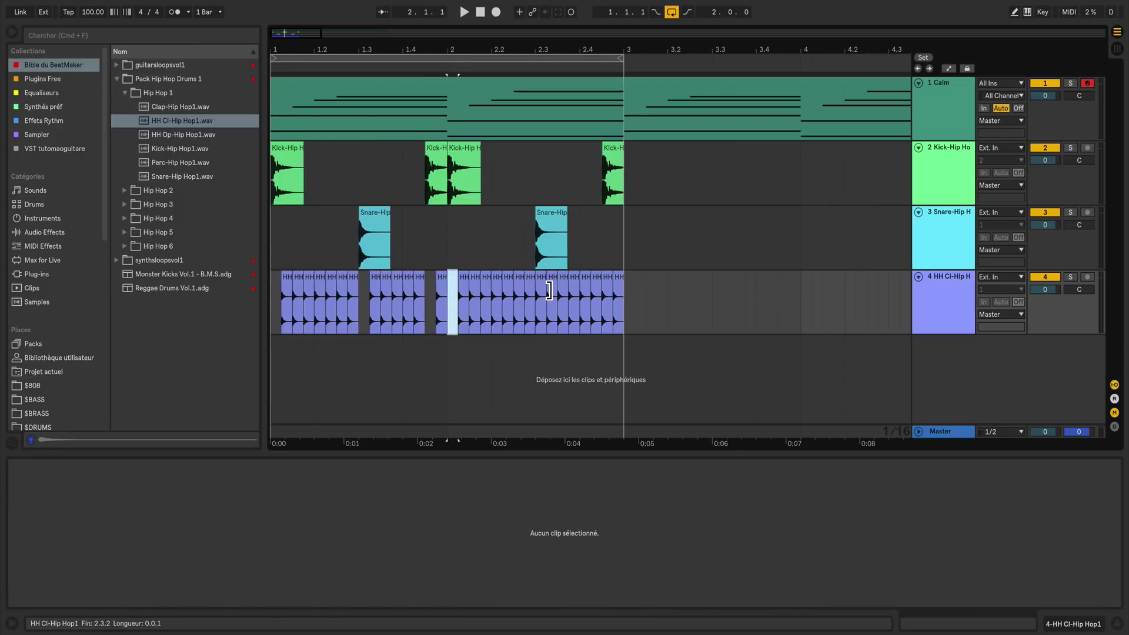
pyautogui.click(541, 286)
pyautogui.press('Delete')
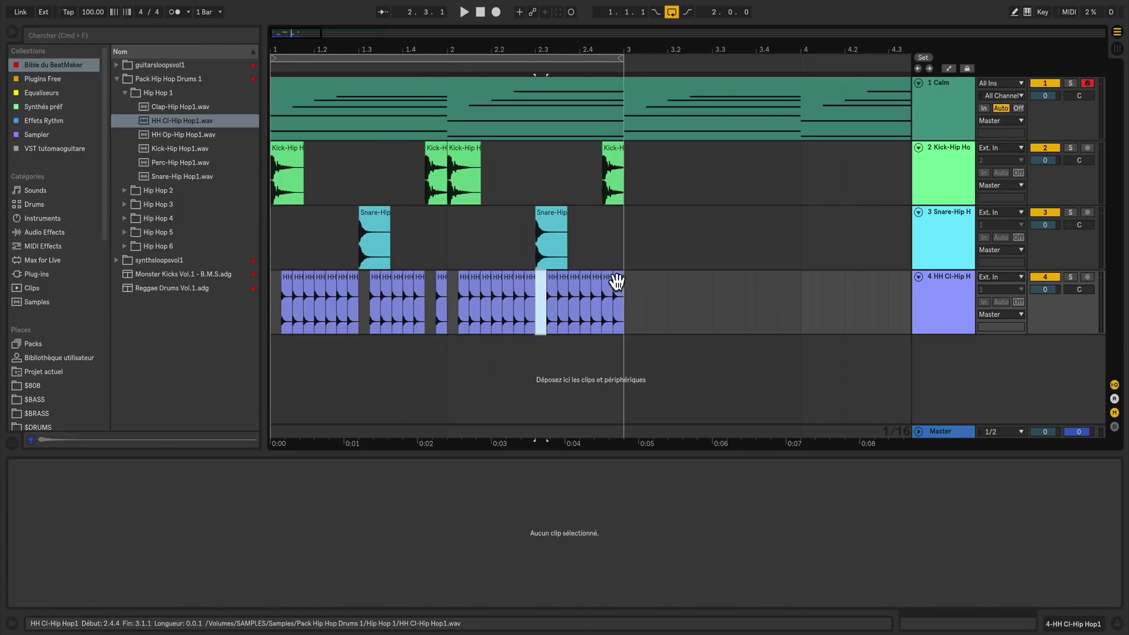
pyautogui.click(606, 285)
pyautogui.press('Delete')
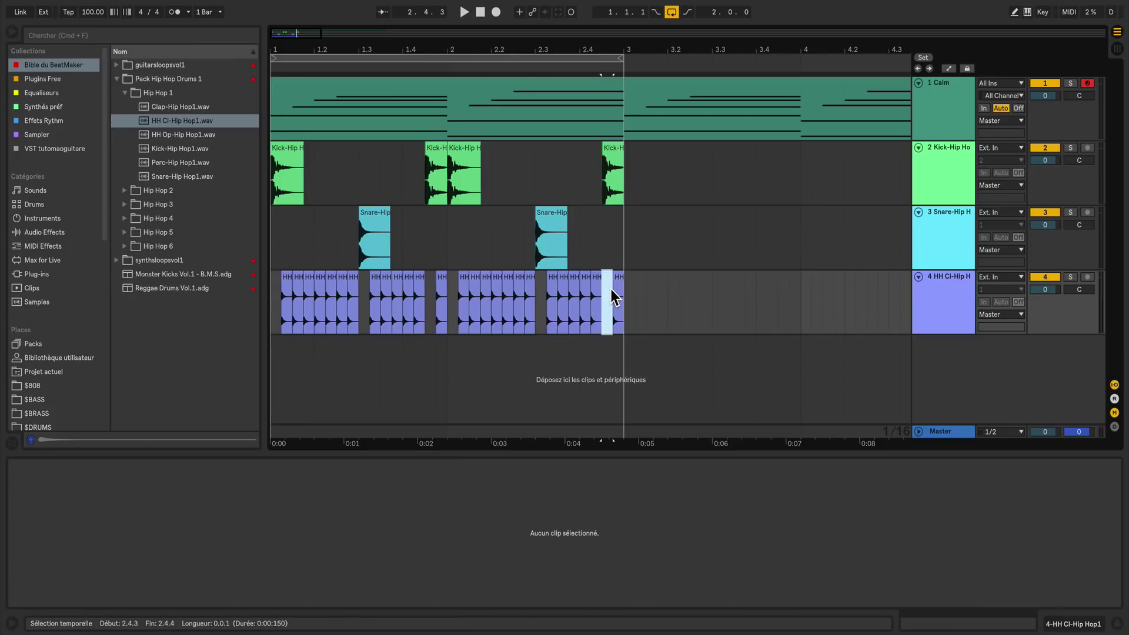
pyautogui.click(619, 281)
pyautogui.press('Delete')
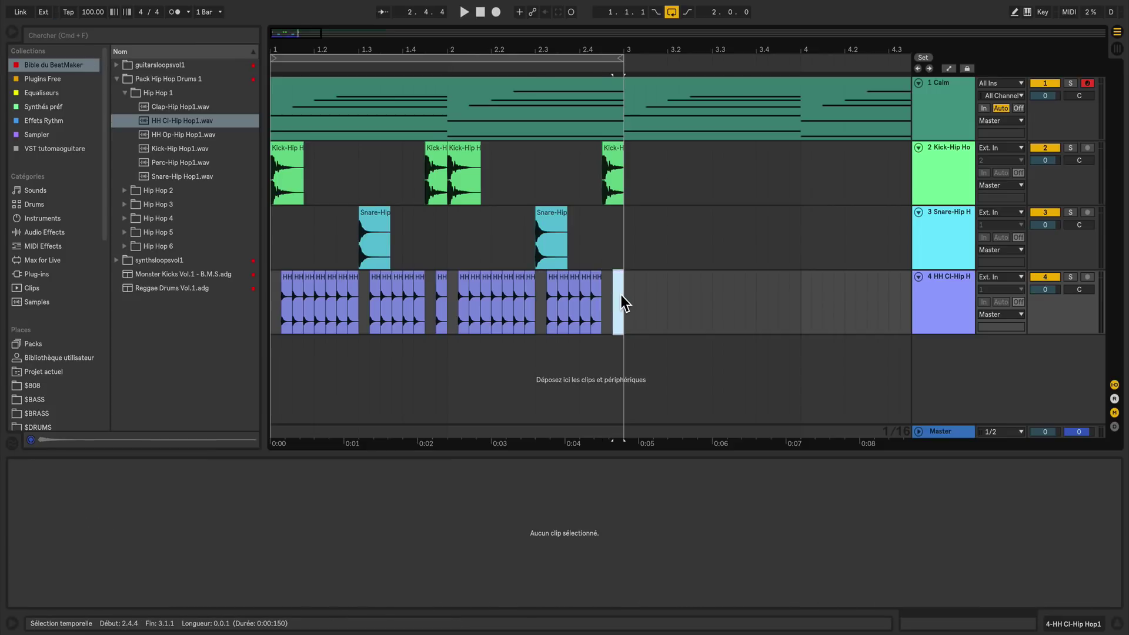
pyautogui.press('space')
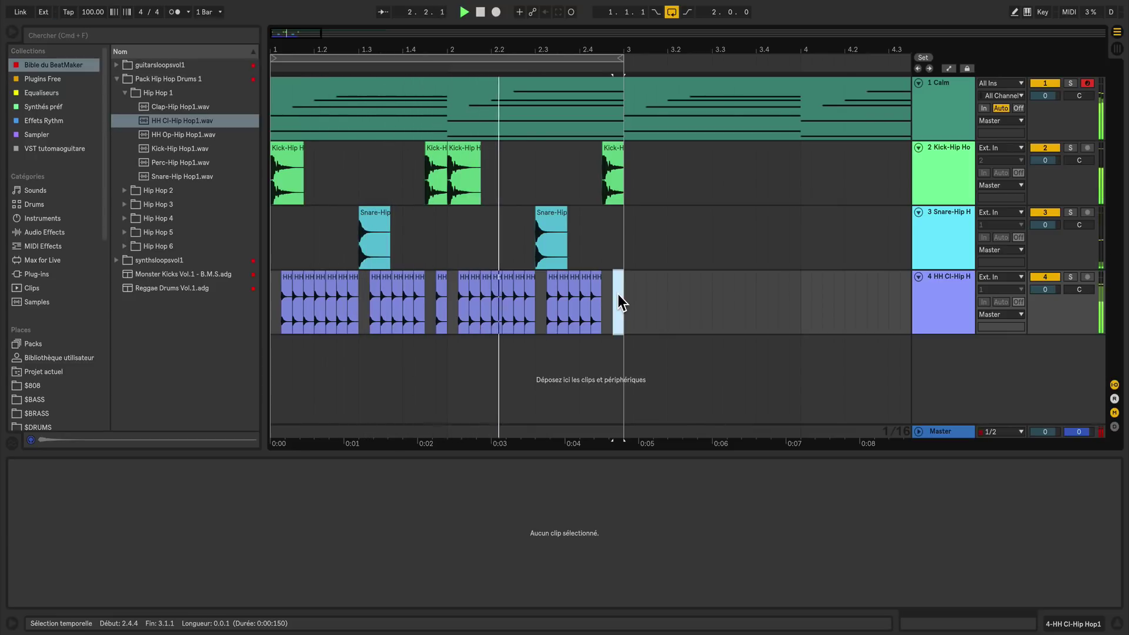
pyautogui.press('space')
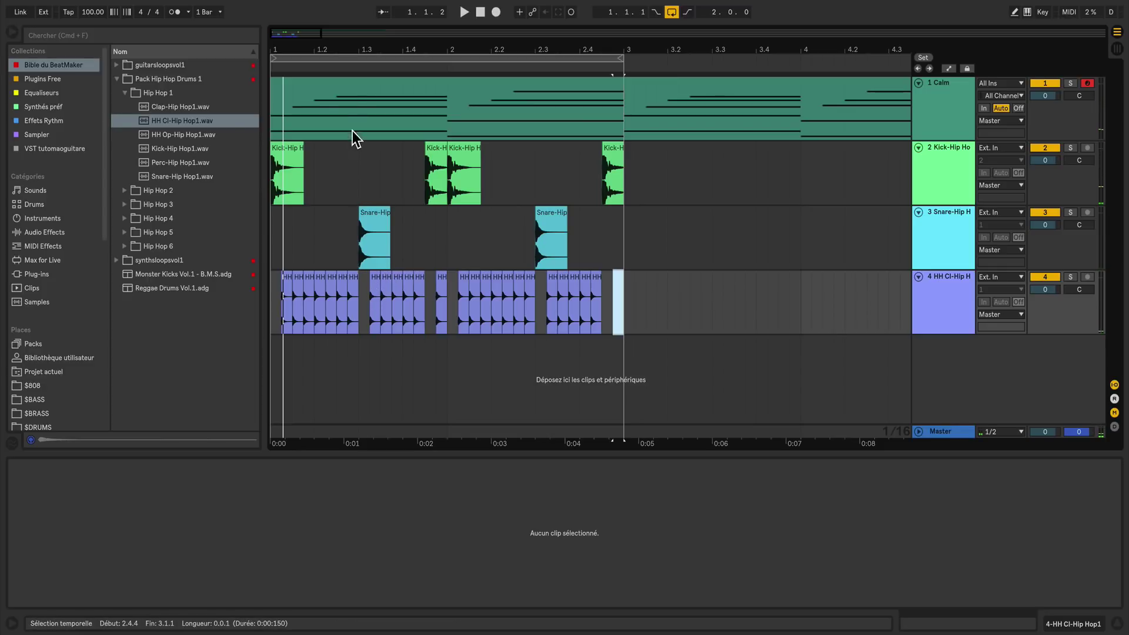
# - Set the fixed grid to 1/8 and replace the hi-hats at 1.2.1 and 1.2.2 with one 1/8-long duplicate of the 1.1.4 clip
pyautogui.rightClick(329, 175)
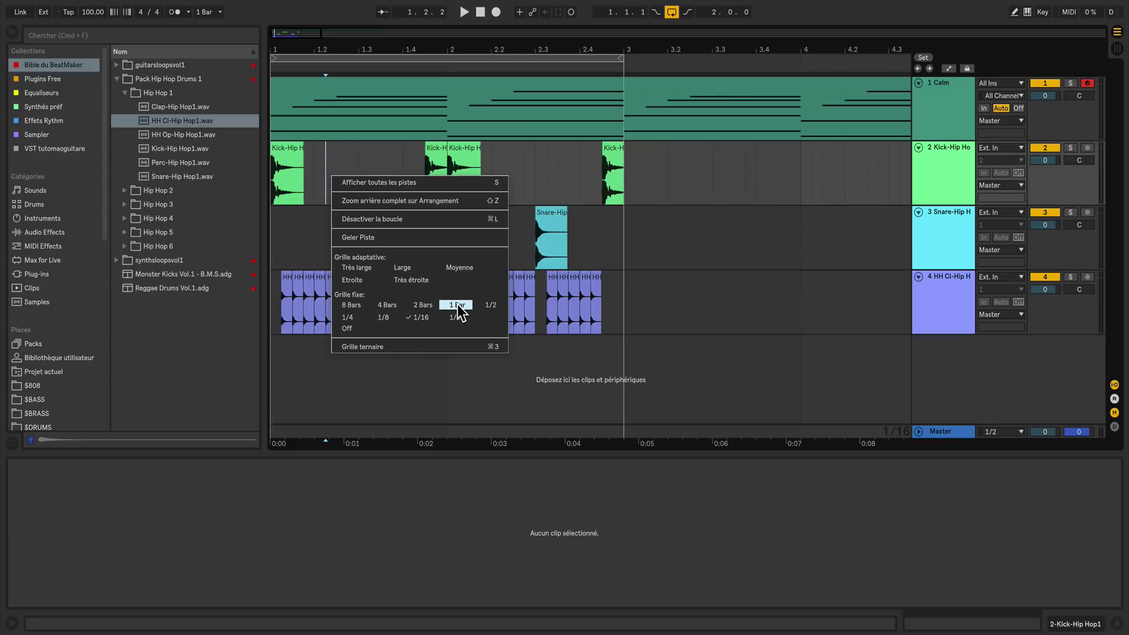
pyautogui.click(386, 318)
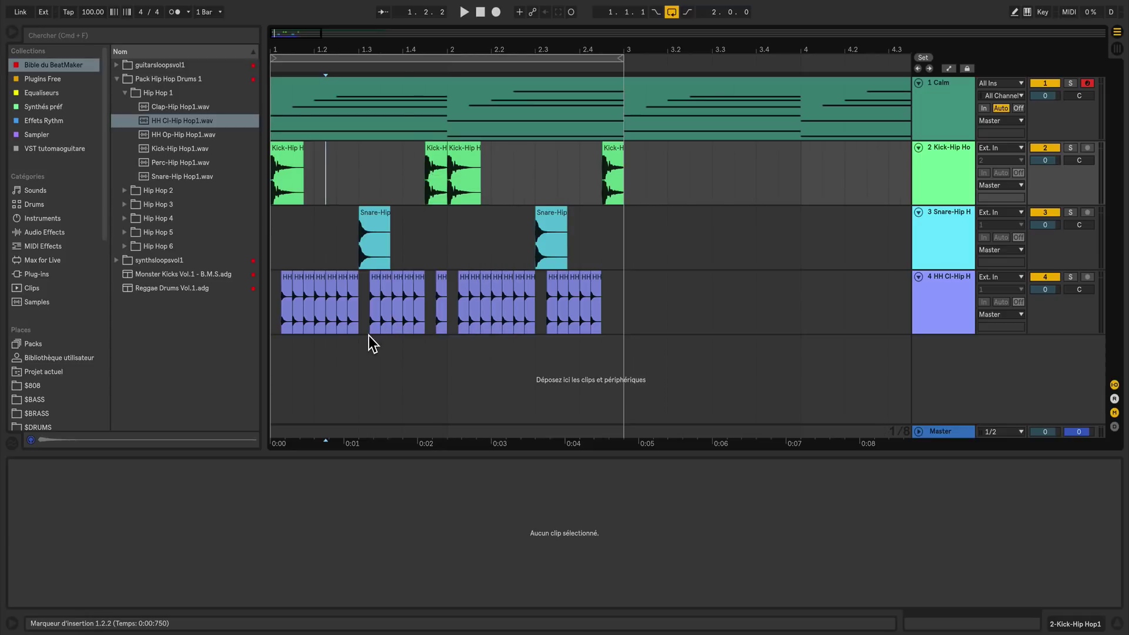
pyautogui.click(327, 303)
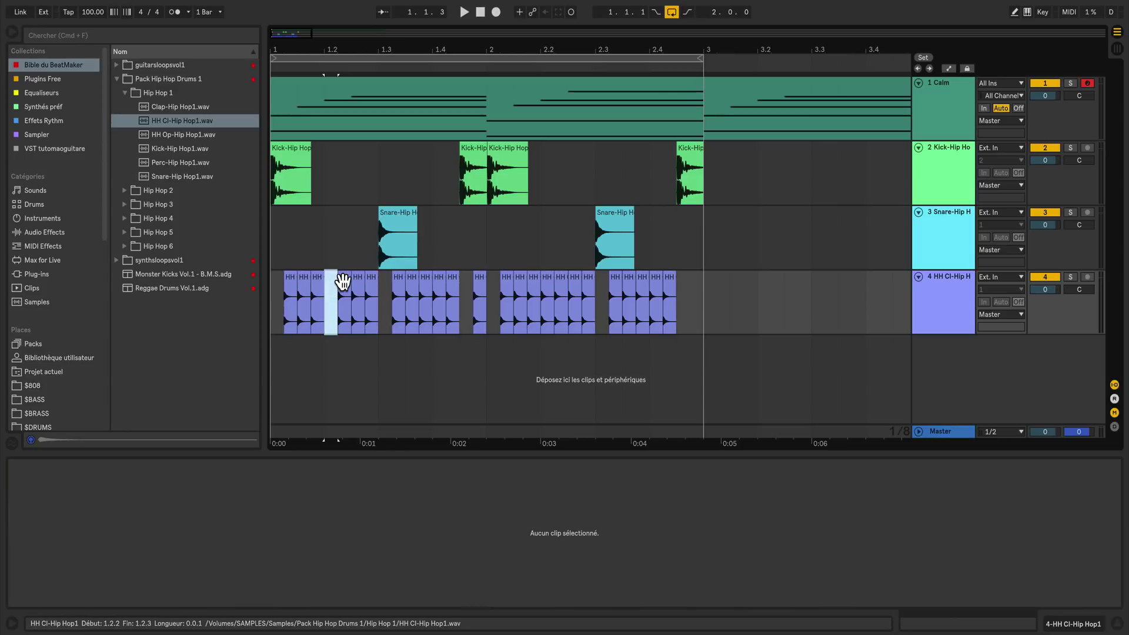
pyautogui.press('Delete')
pyautogui.press('Delete')
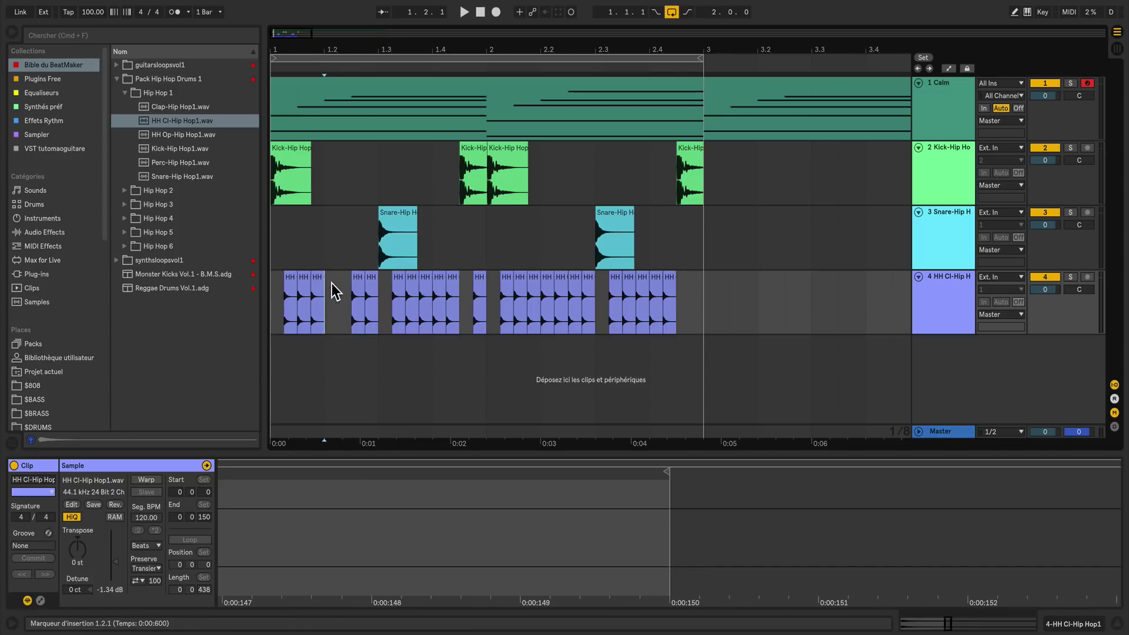
pyautogui.click(320, 282)
pyautogui.press('super+d')
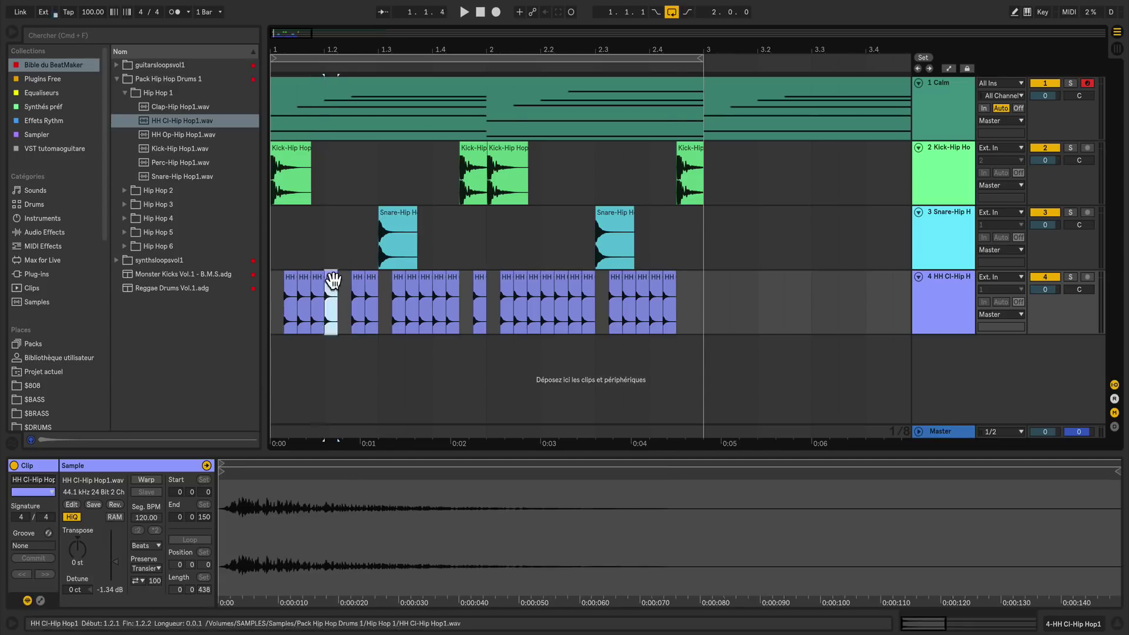
pyautogui.moveTo(352, 284); pyautogui.dragTo(352, 285)
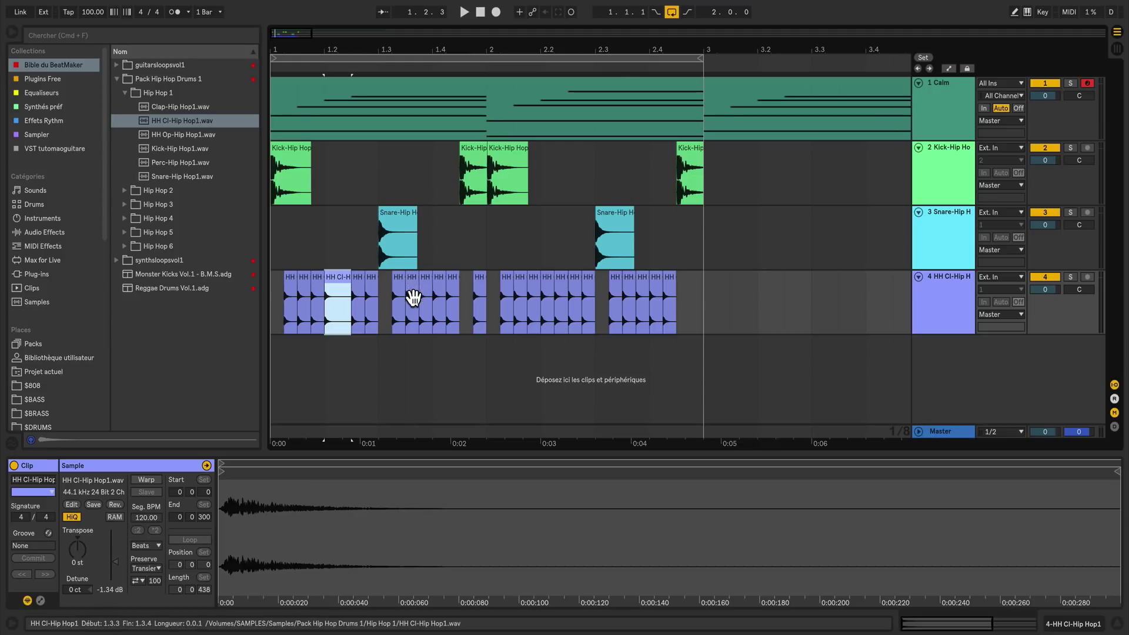
# - Turn on the triplet grid and delete the closed hi-hats from 1.3.2 through 1.3.4
pyautogui.rightClick(468, 294)
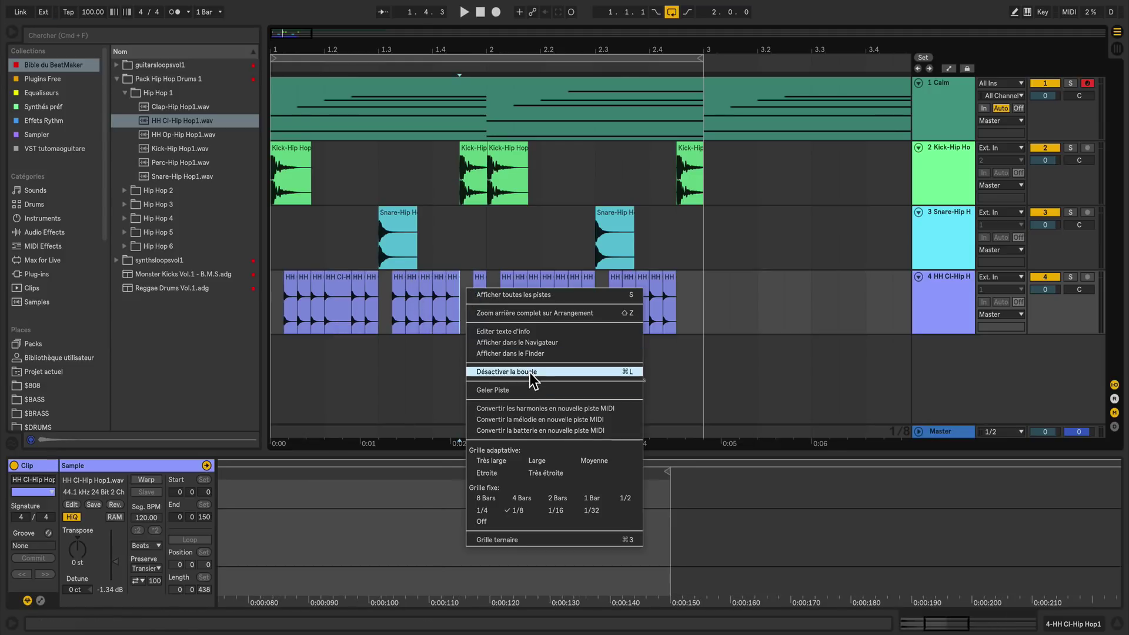
pyautogui.click(527, 539)
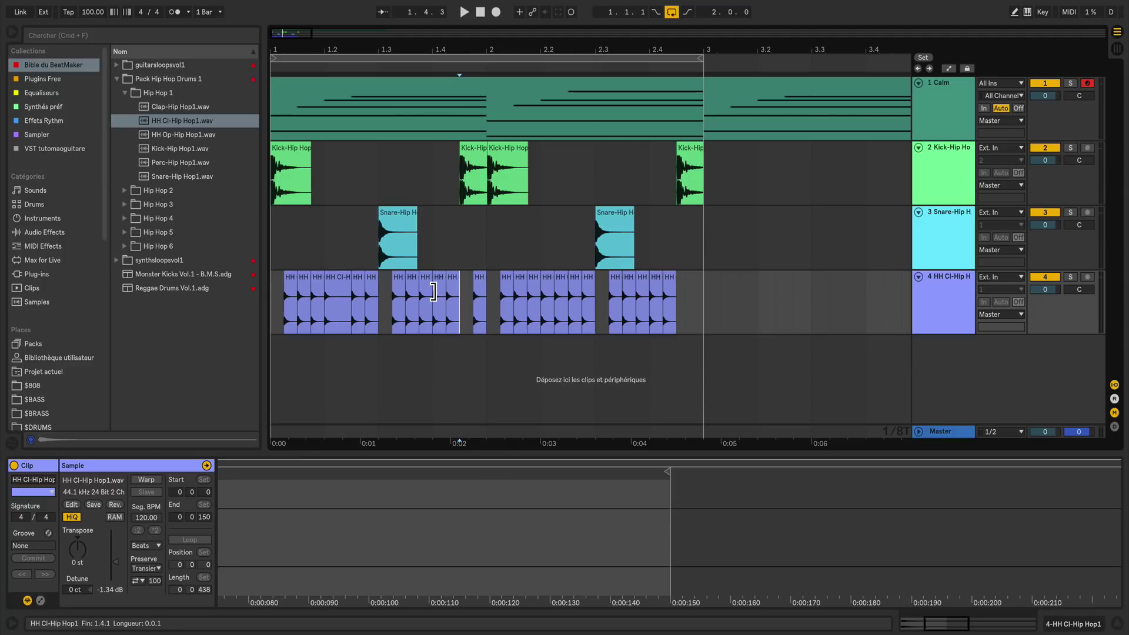
pyautogui.click(424, 294)
pyautogui.press('Delete')
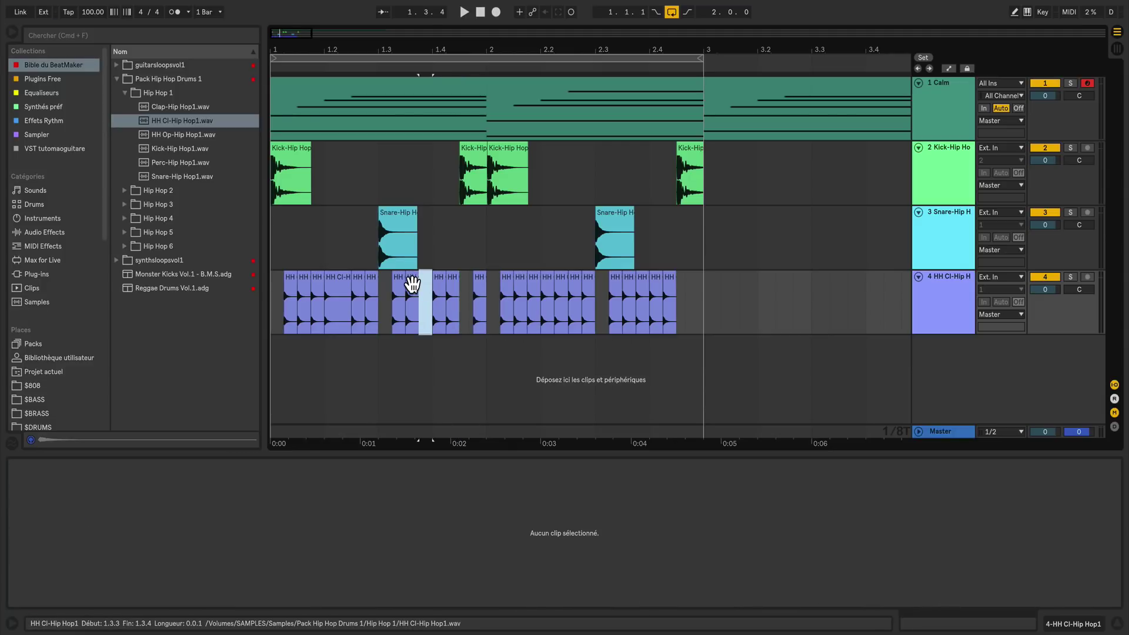
pyautogui.click(397, 286)
pyautogui.press('Delete')
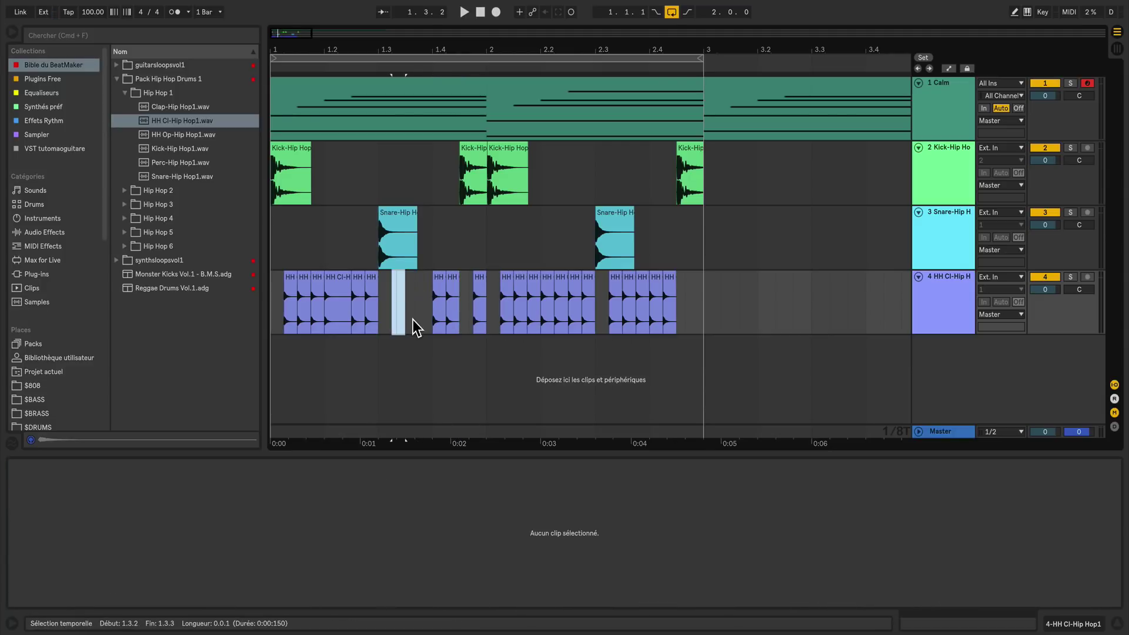
# - Copy the 1.2.4 hi-hat onto the 1/8-triplet positions of beat 1.3, delete the copy at 1.3.1, and play back the loop
pyautogui.click(373, 298)
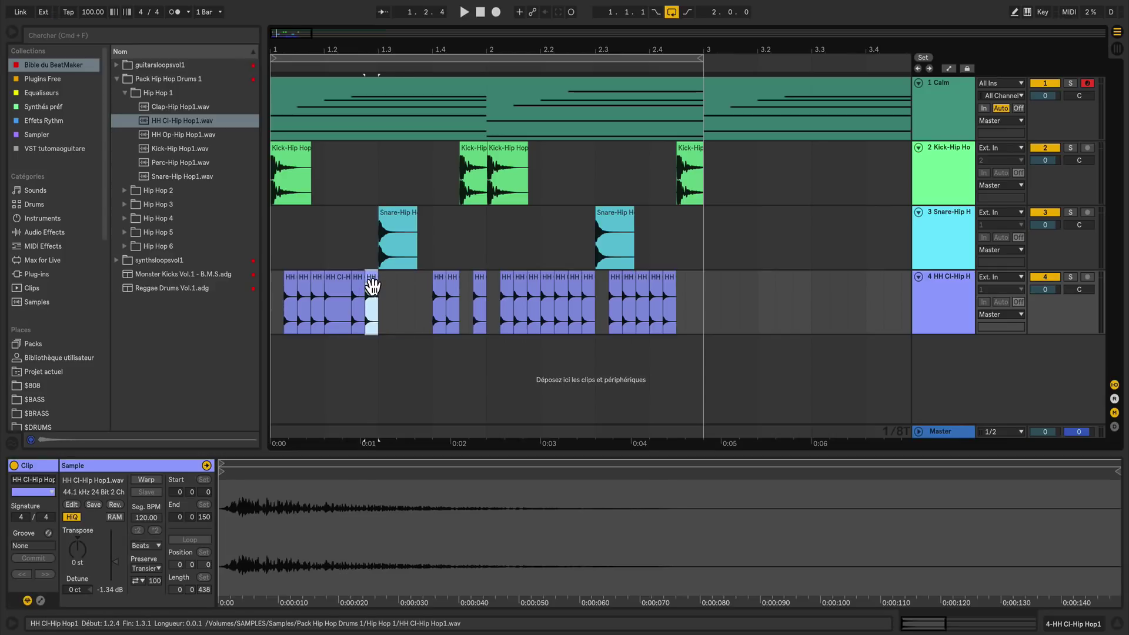
pyautogui.moveTo(371, 281); pyautogui.dragTo(426, 281)
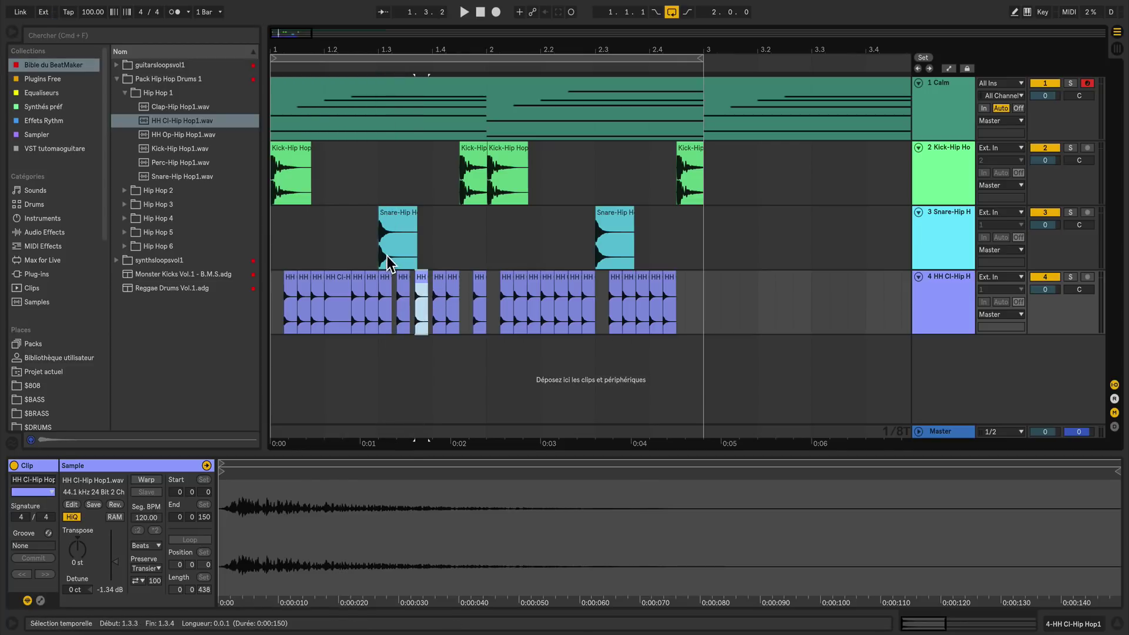
pyautogui.click(392, 291)
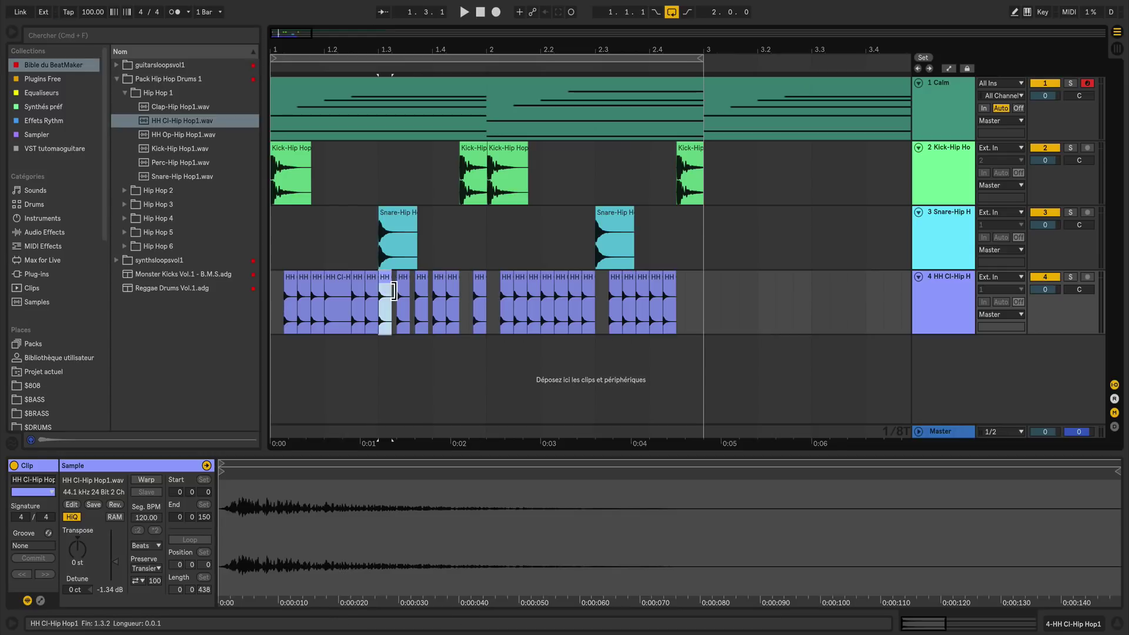
pyautogui.press('Delete')
pyautogui.press('space')
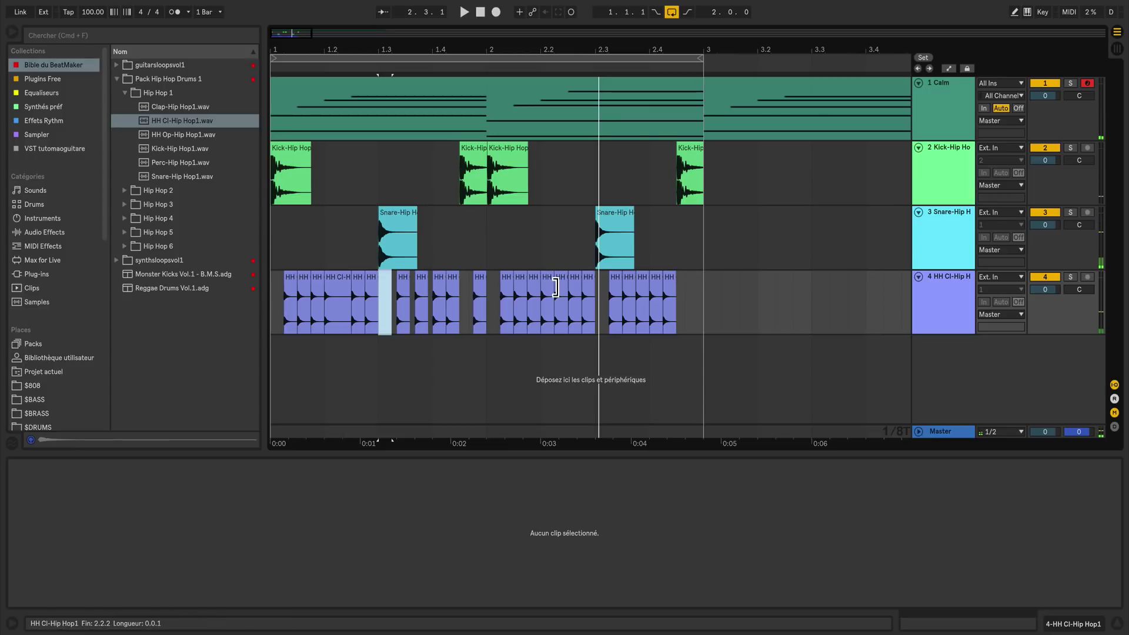
# - Set the fixed grid to 1/16 triplets and delete the closed hi-hats from 2.2.1 up to 2.3.1
pyautogui.rightClick(541, 227)
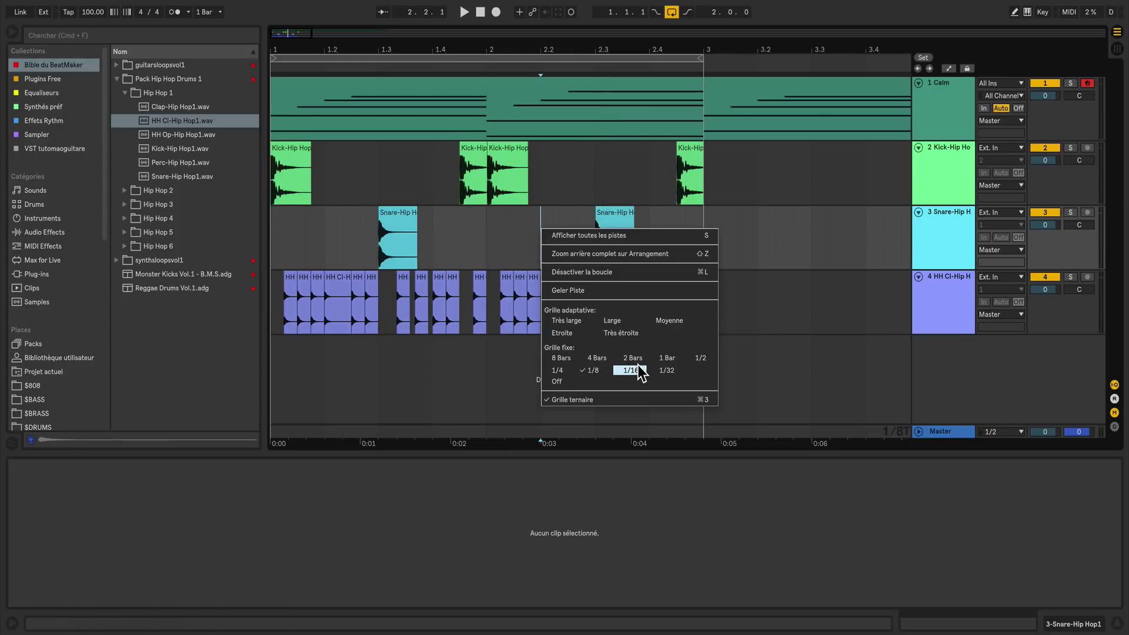
pyautogui.click(642, 368)
pyautogui.rightClick(546, 240)
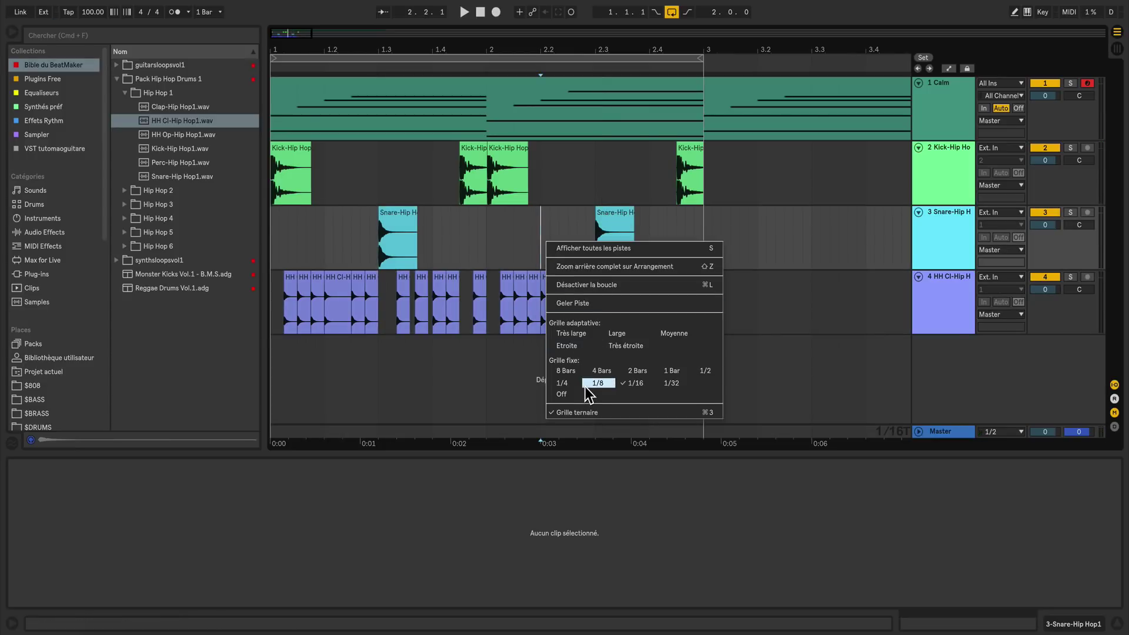
pyautogui.click(560, 223)
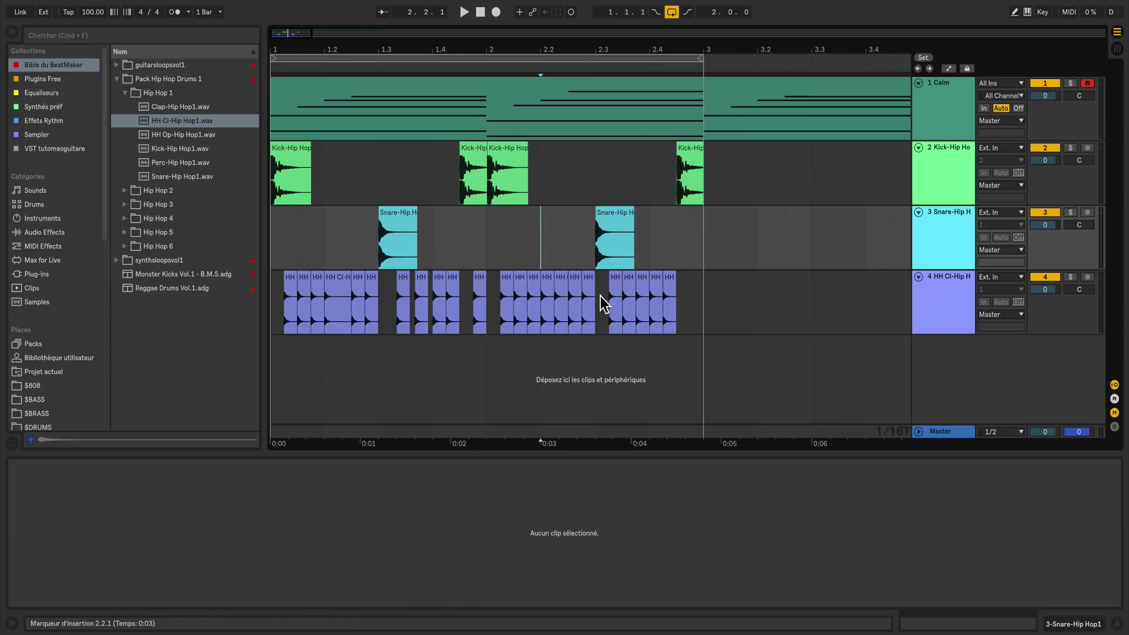
pyautogui.moveTo(604, 304); pyautogui.dragTo(553, 303)
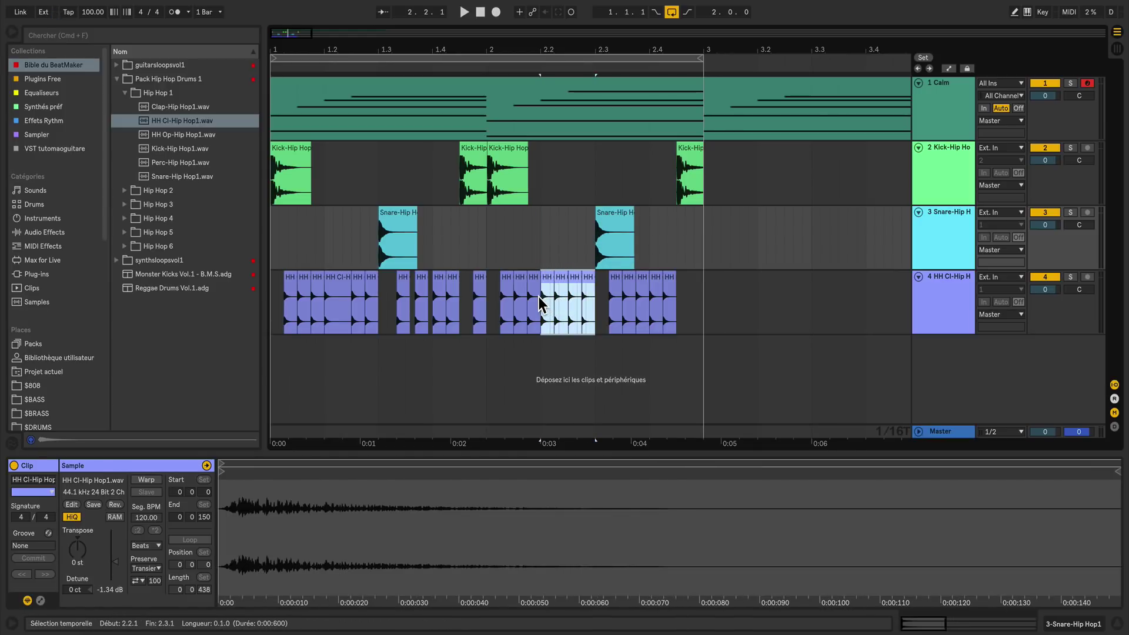
pyautogui.press('Delete')
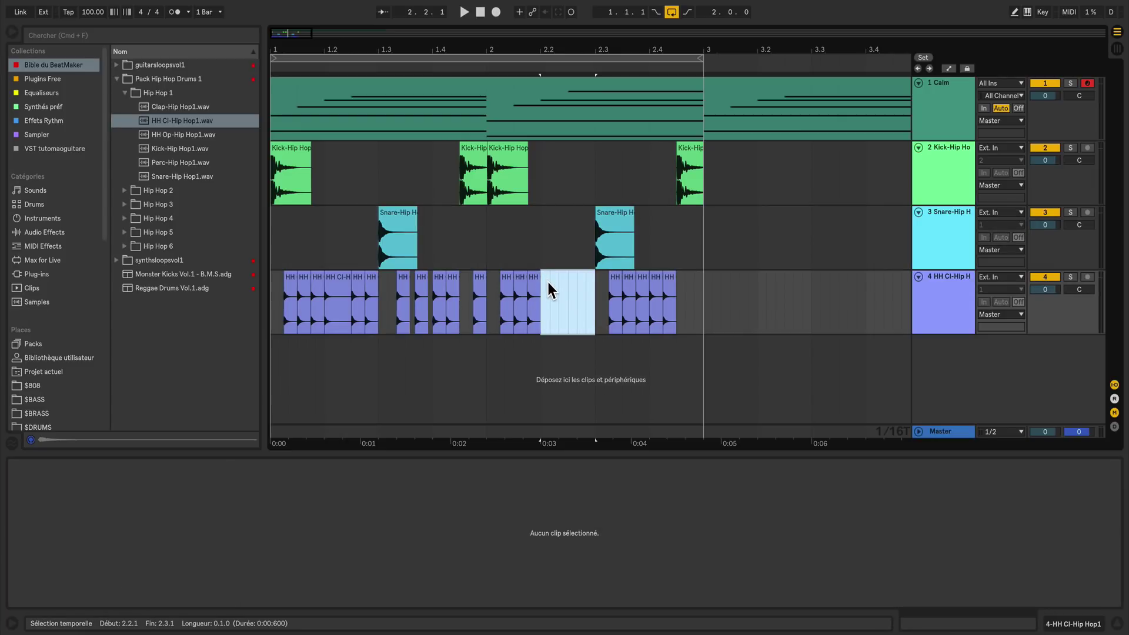
# - Copy the 2.1.4 closed hi-hat to 2.2.1 and shorten the copy to one 1/16-triplet
pyautogui.click(548, 290)
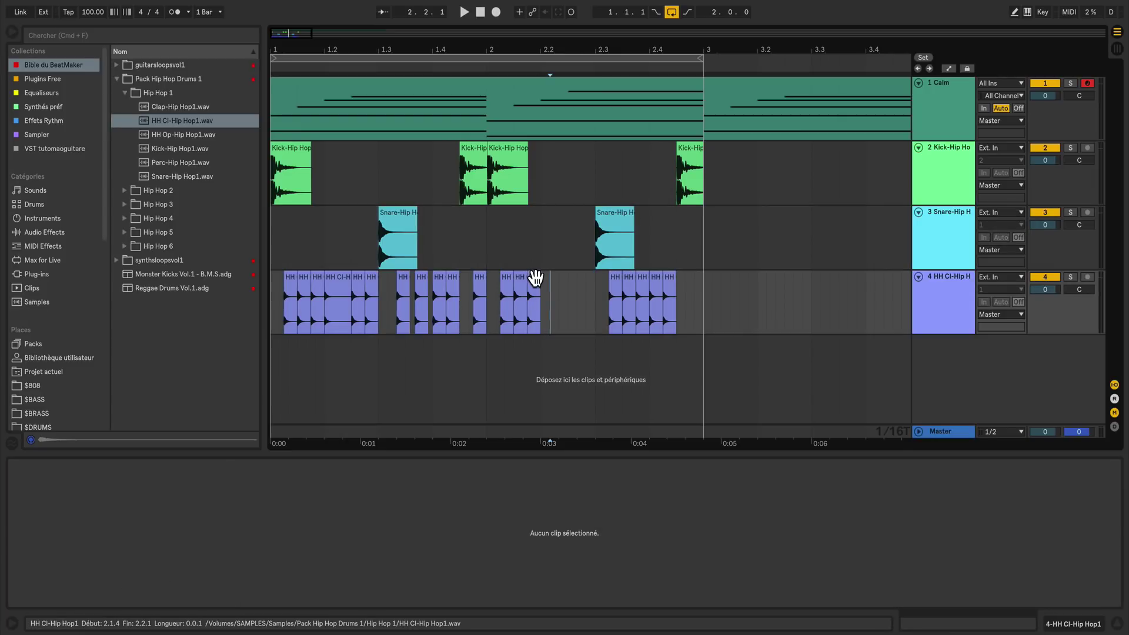
pyautogui.moveTo(535, 279); pyautogui.dragTo(548, 280)
pyautogui.press('+')
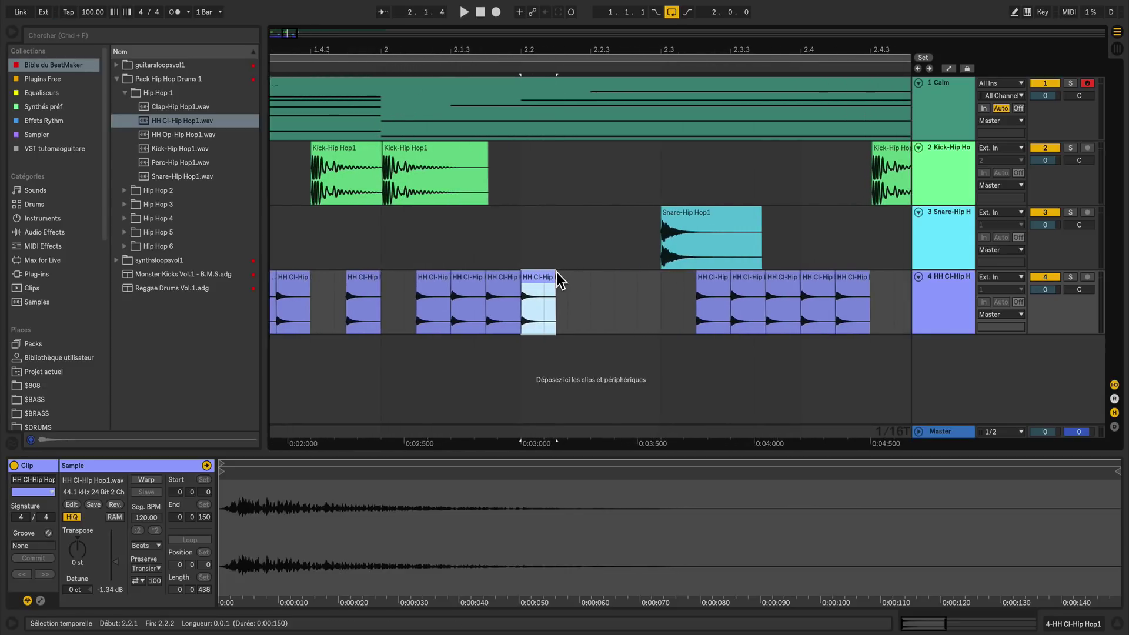
pyautogui.moveTo(556, 294); pyautogui.dragTo(545, 290)
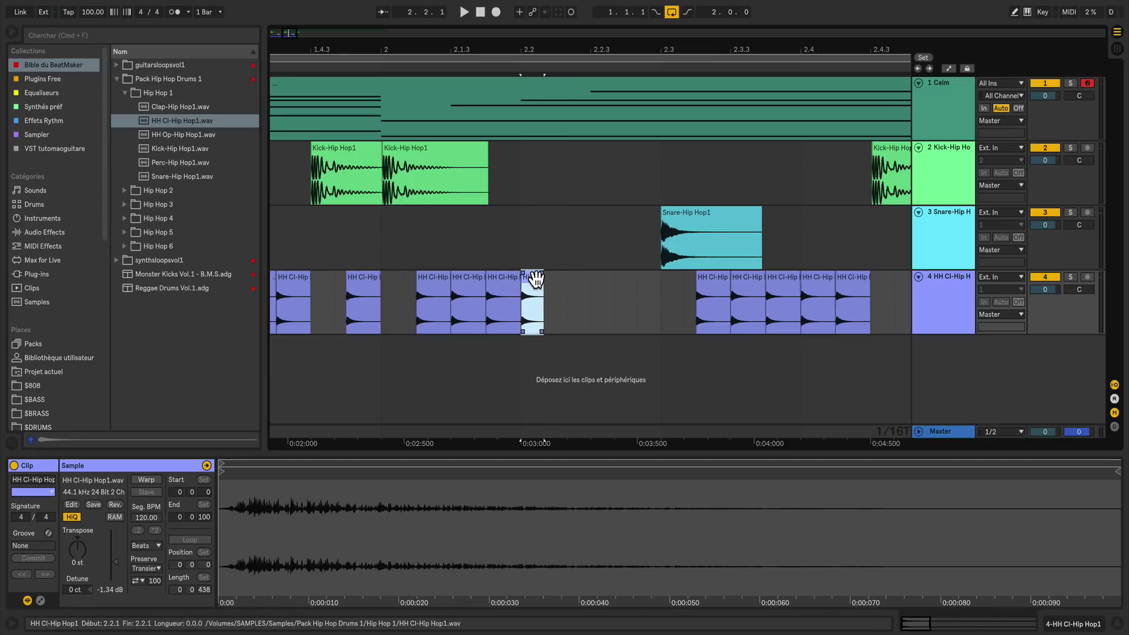
# - Duplicate the shortened 2.2.1 hi-hat until 1/16-triplet clips fill beat 2.2, and play back the loop
pyautogui.press('super+d')
pyautogui.press('super+d')
pyautogui.press('super+d')
pyautogui.press('super+d')
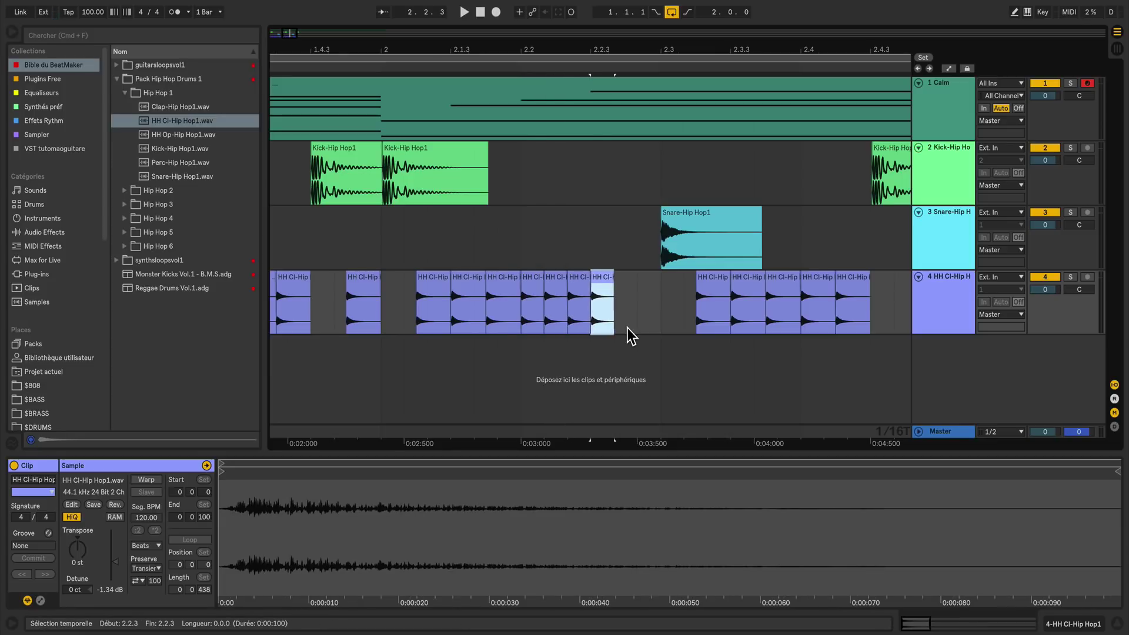
pyautogui.press('super+d')
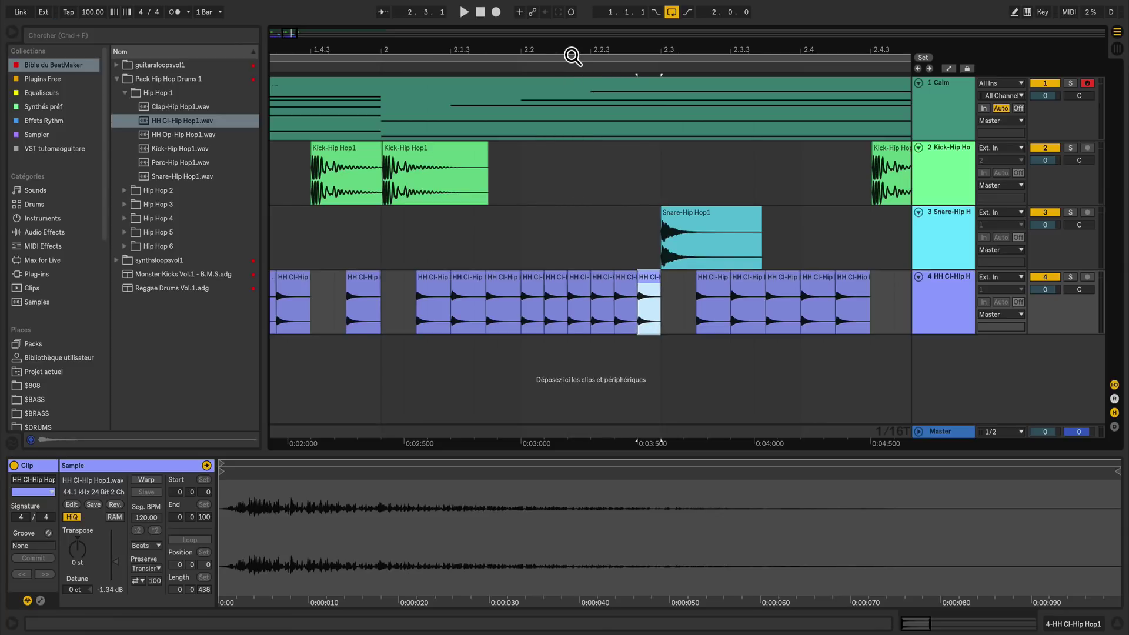
pyautogui.moveTo(574, 57); pyautogui.dragTo(574, 41)
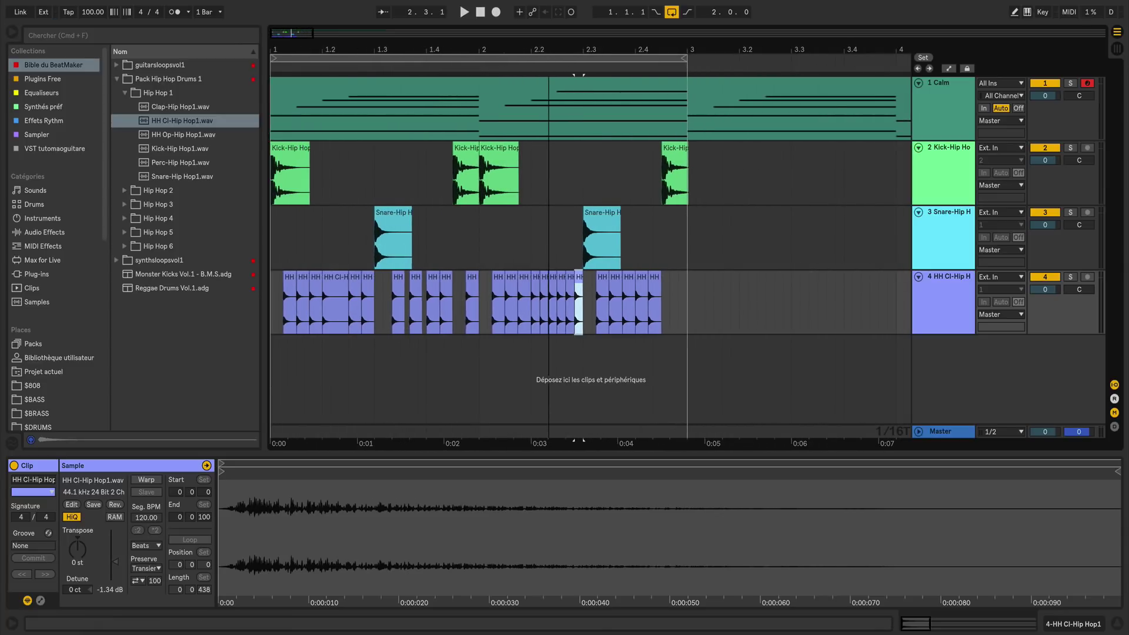
pyautogui.click(485, 11)
pyautogui.press('space')
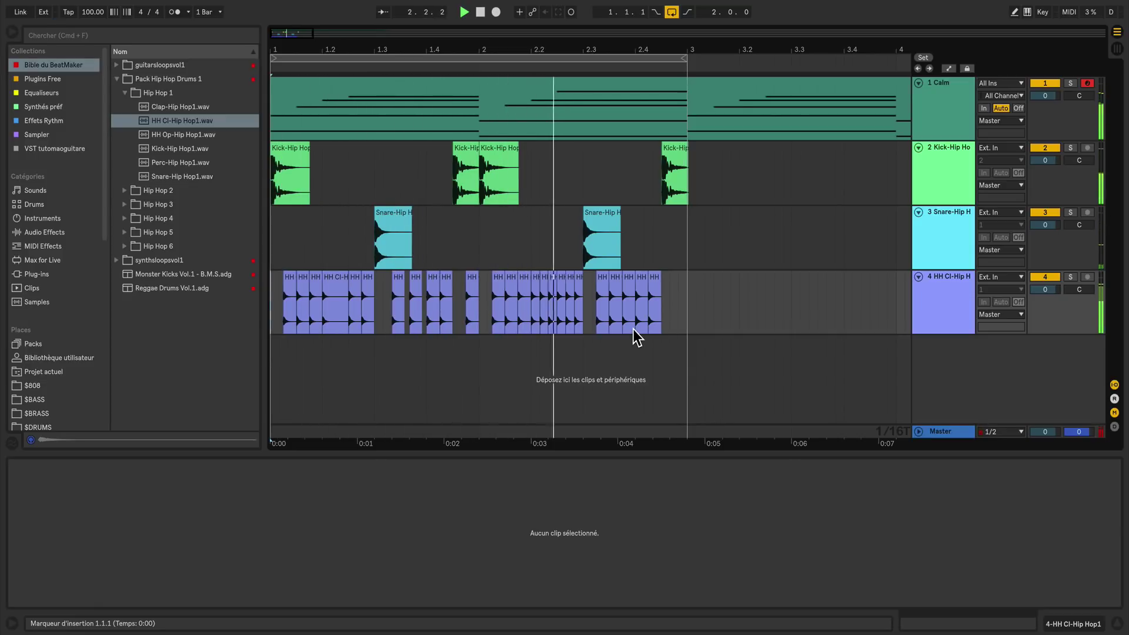
# - Delete the closed hi-hats at 2.3.2 and 2.3.3 and set the fixed grid to 1/8 triplets
pyautogui.click(604, 293)
pyautogui.moveTo(614, 297); pyautogui.dragTo(631, 285)
pyautogui.rightClick(602, 309)
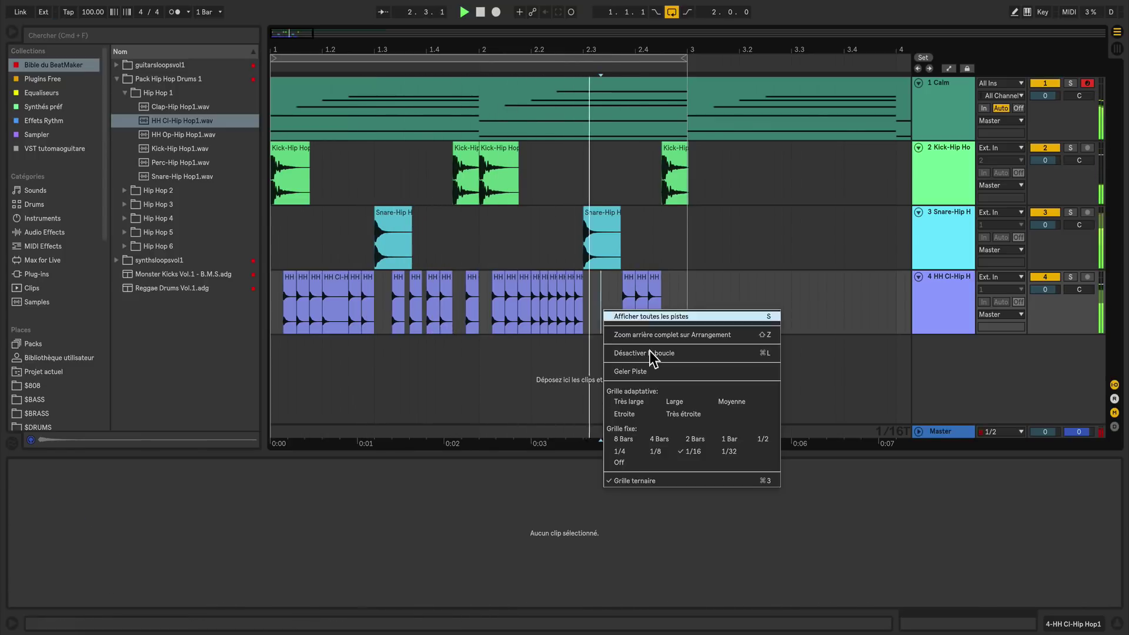
pyautogui.click(657, 451)
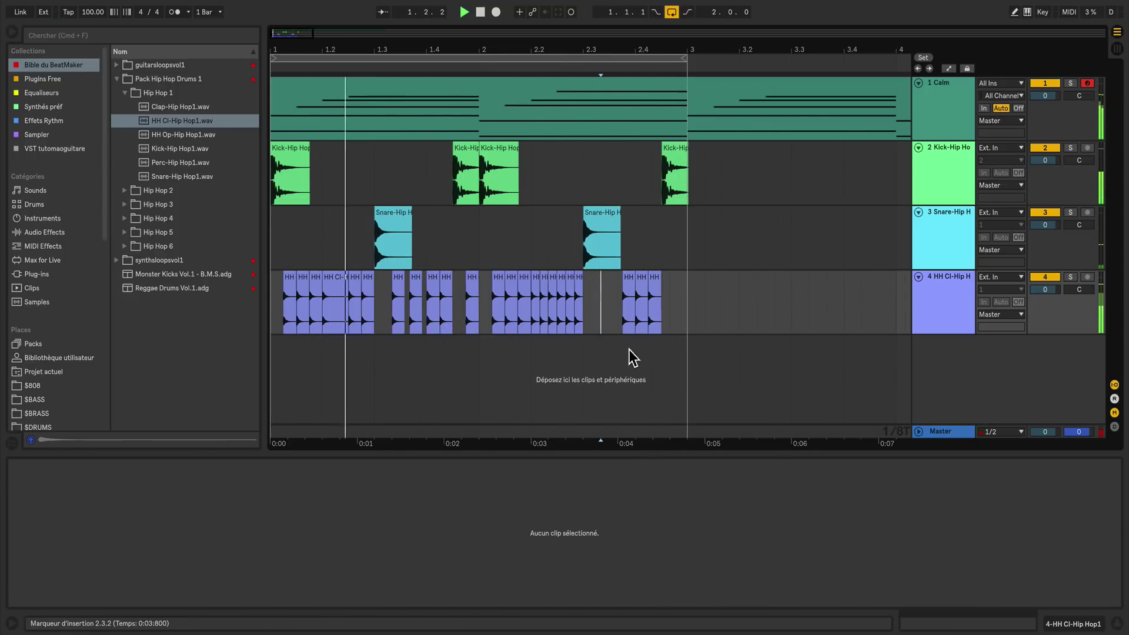
# - Copy the 2.3.4 closed hi-hat onto the first two 1/8-triplet positions of beat 2.3
pyautogui.click(628, 281)
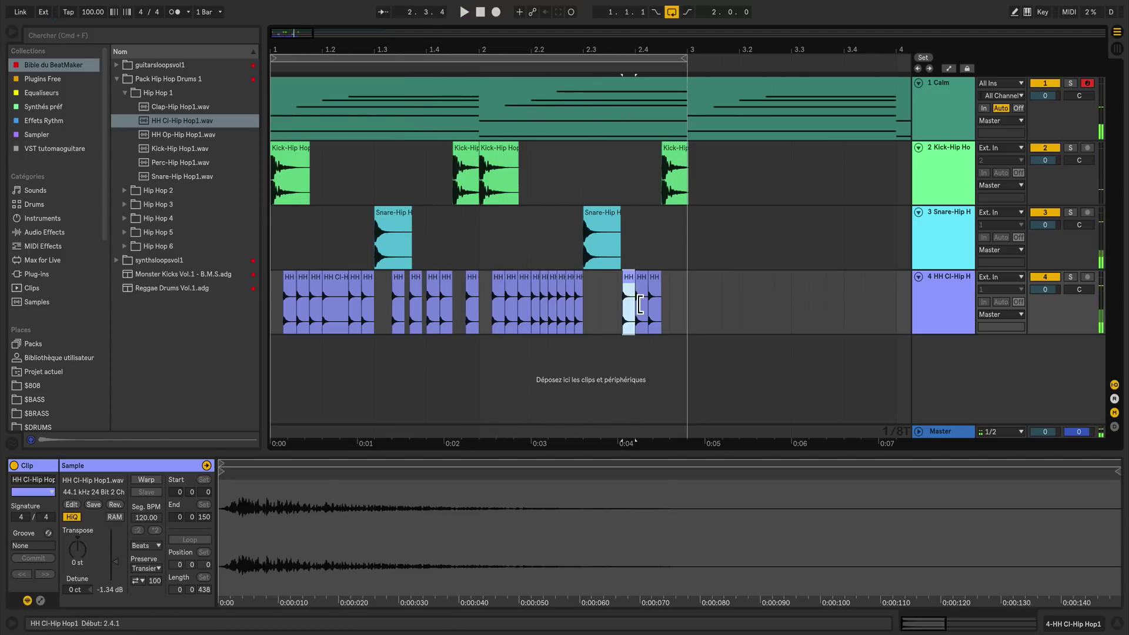
pyautogui.press('space')
pyautogui.moveTo(628, 285); pyautogui.dragTo(590, 288)
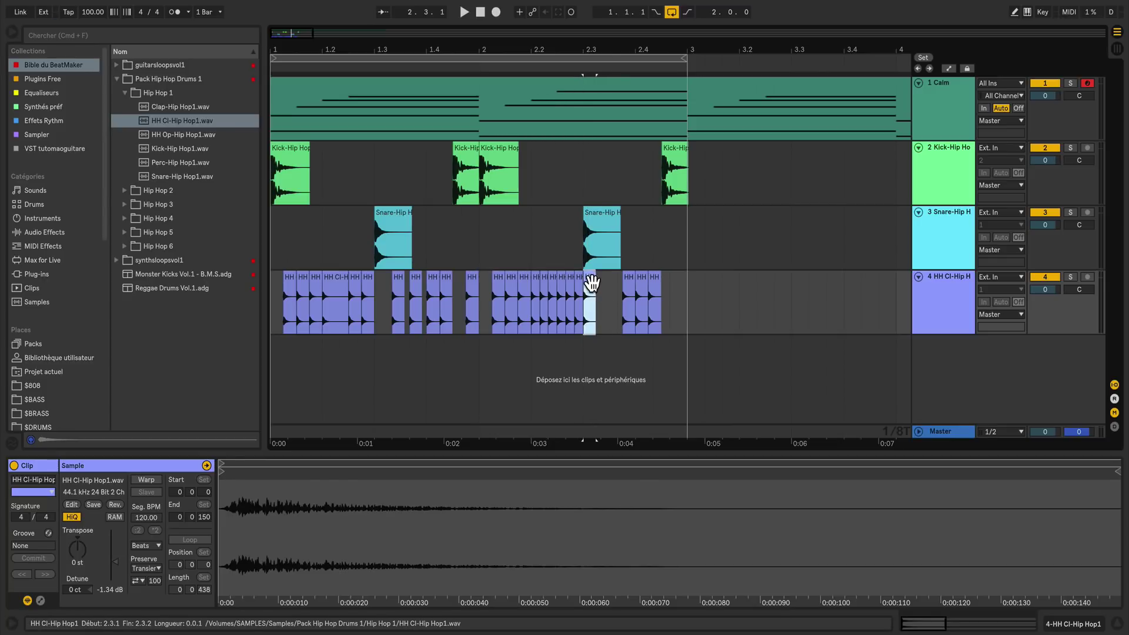
pyautogui.moveTo(591, 284); pyautogui.dragTo(609, 288)
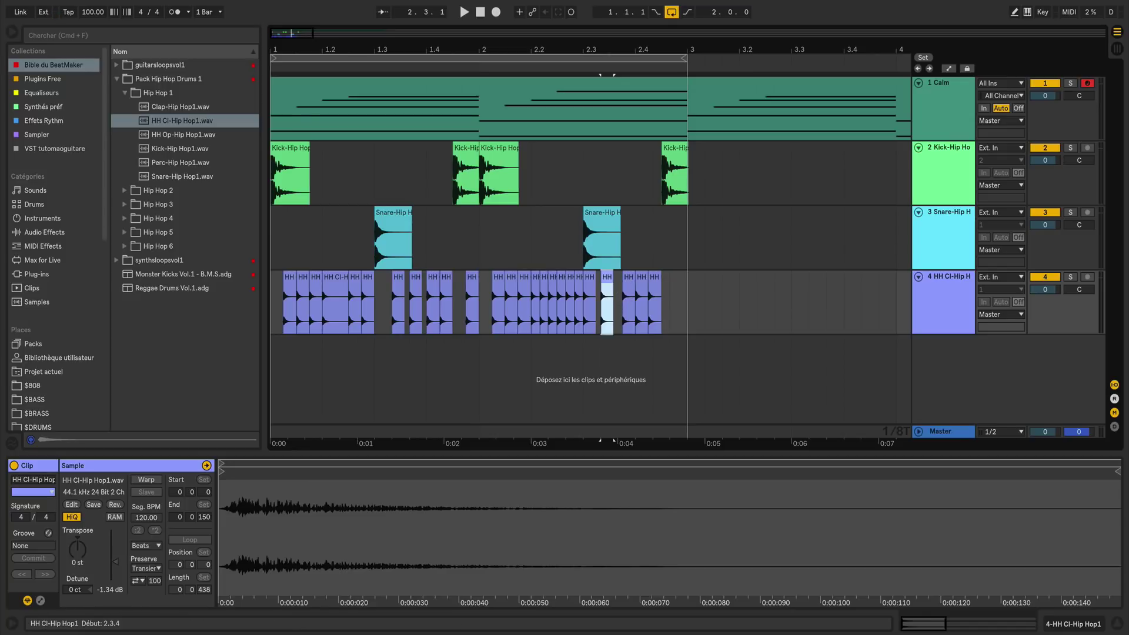
# - Replace the 2.3.4 hi-hat with a copy on the last 1/8-triplet of beat 2.3, and add another on the last 1/8-triplet of beat 2.4
pyautogui.click(627, 283)
pyautogui.press('Delete')
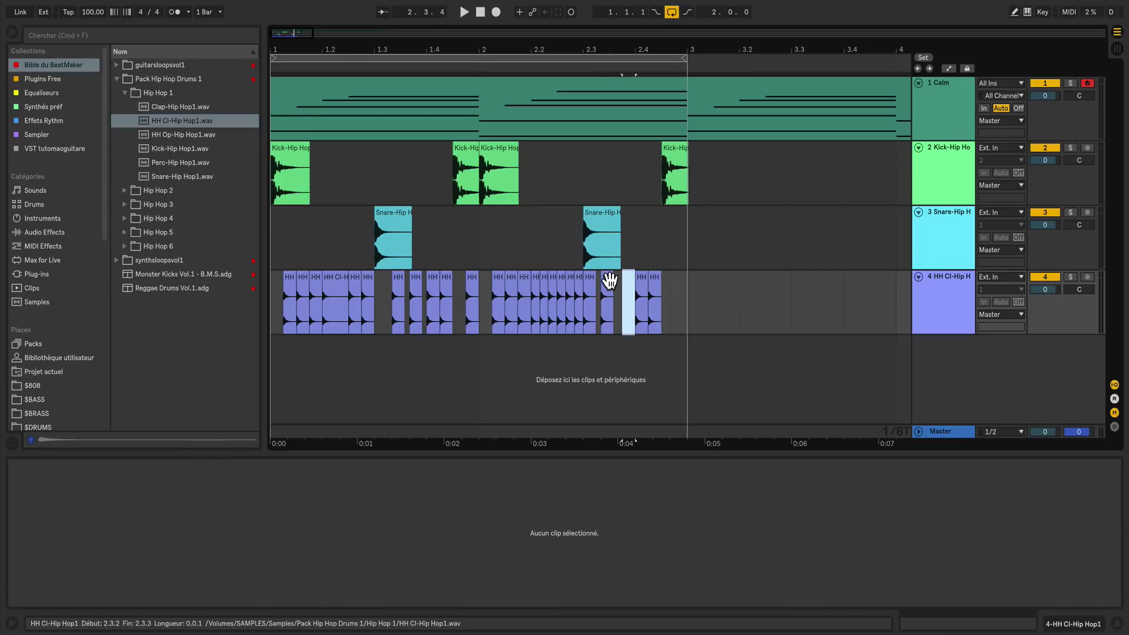
pyautogui.moveTo(609, 281); pyautogui.dragTo(626, 283)
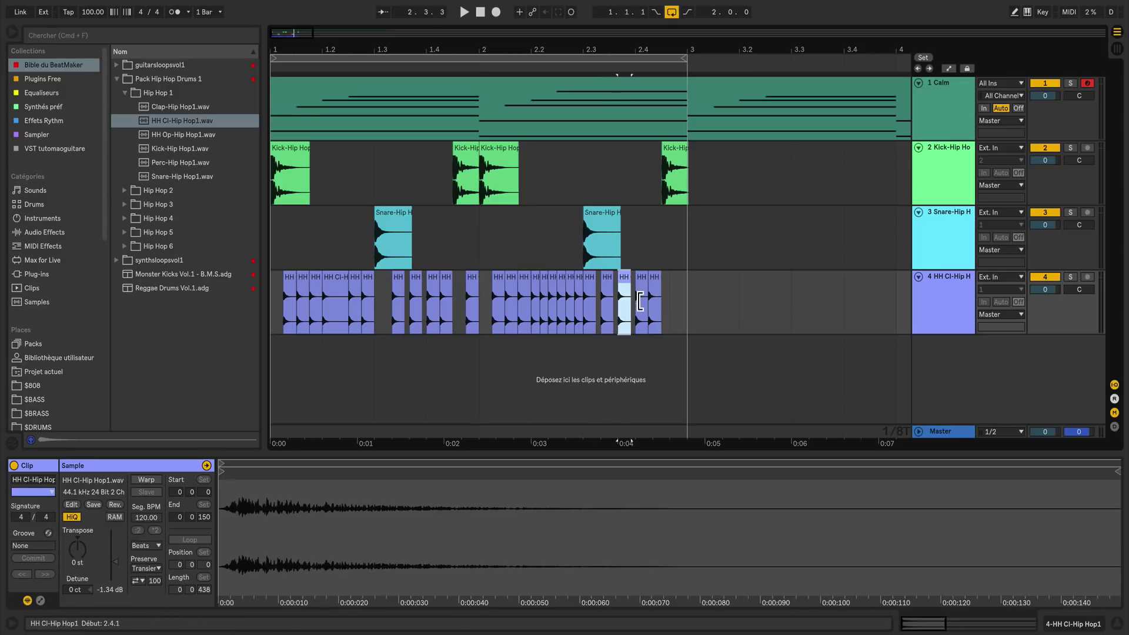
pyautogui.press('space')
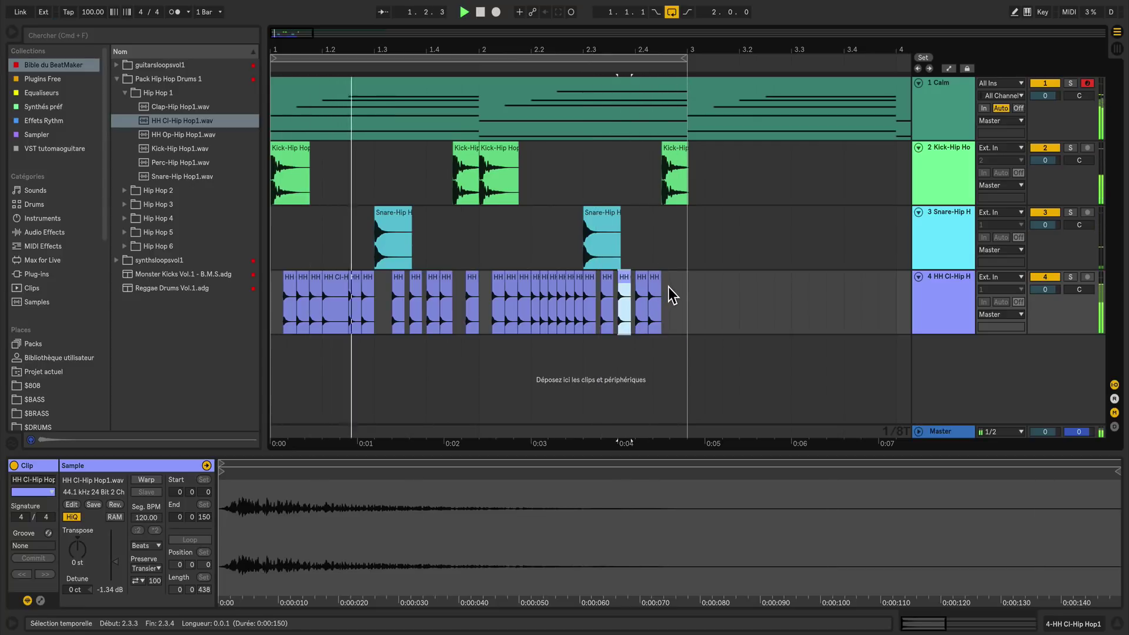
pyautogui.moveTo(652, 282); pyautogui.dragTo(677, 281)
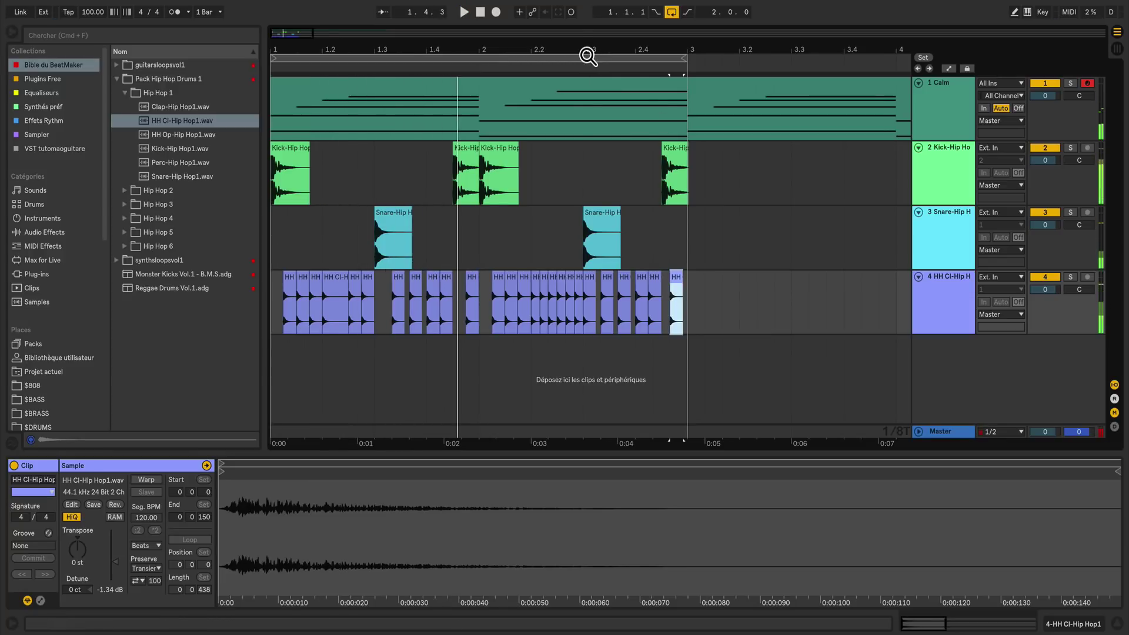
# - Extend the loop to eight bars, duplicate the two-bar kick, snare and hi-hat pattern three times to fill it, and play it back
pyautogui.moveTo(585, 55); pyautogui.dragTo(819, 72)
pyautogui.moveTo(391, 320); pyautogui.dragTo(272, 189)
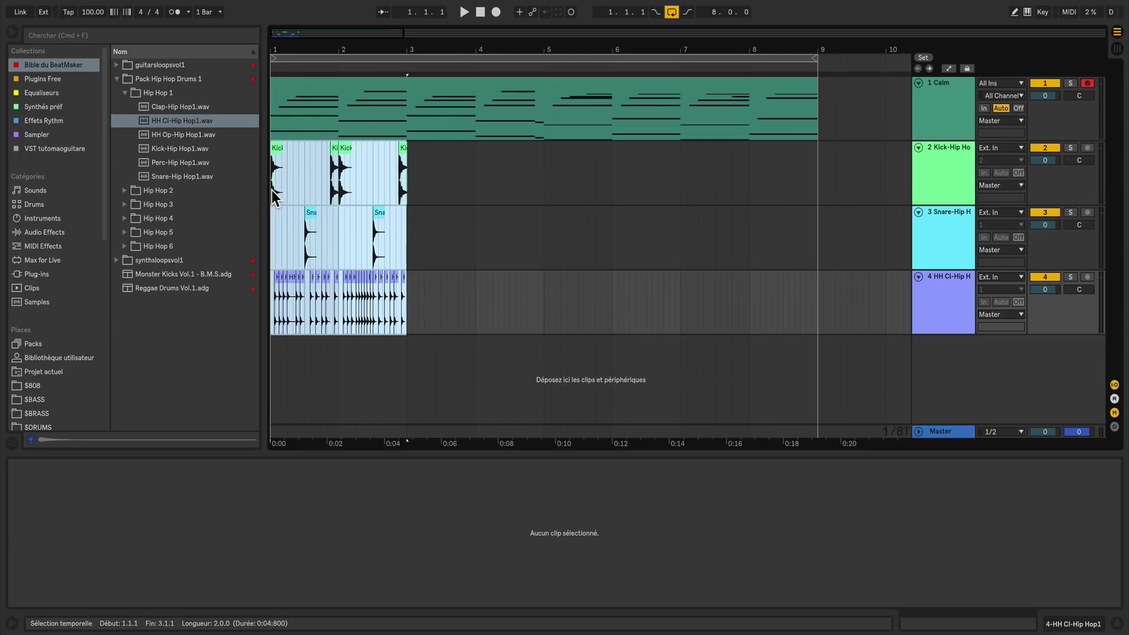
pyautogui.press('super+d')
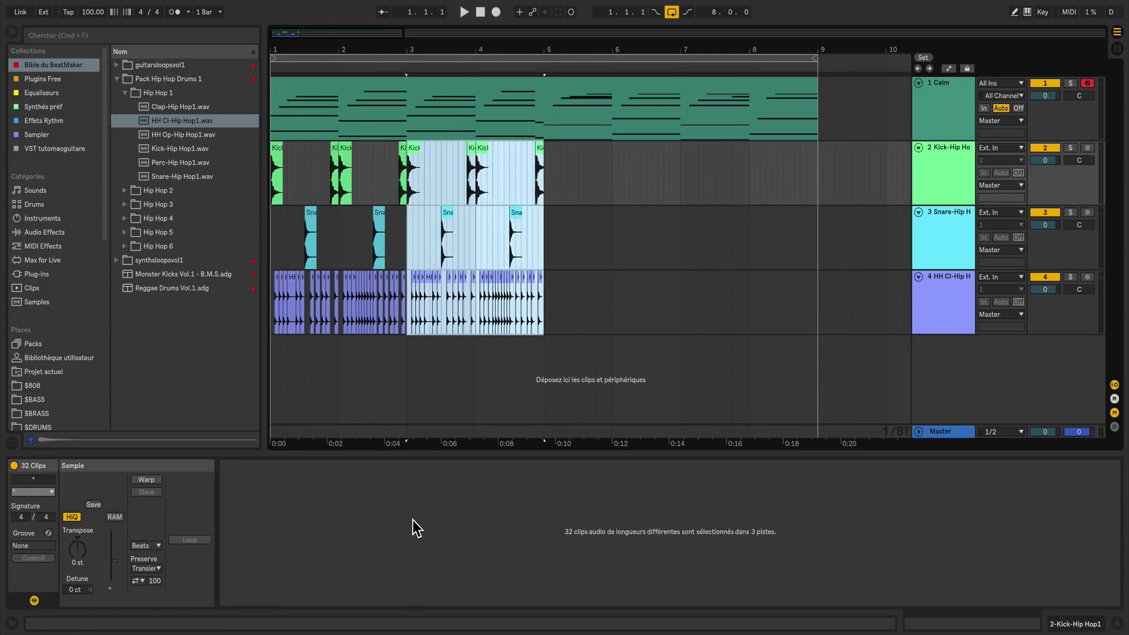
pyautogui.press('super+d')
pyautogui.press('super+d')
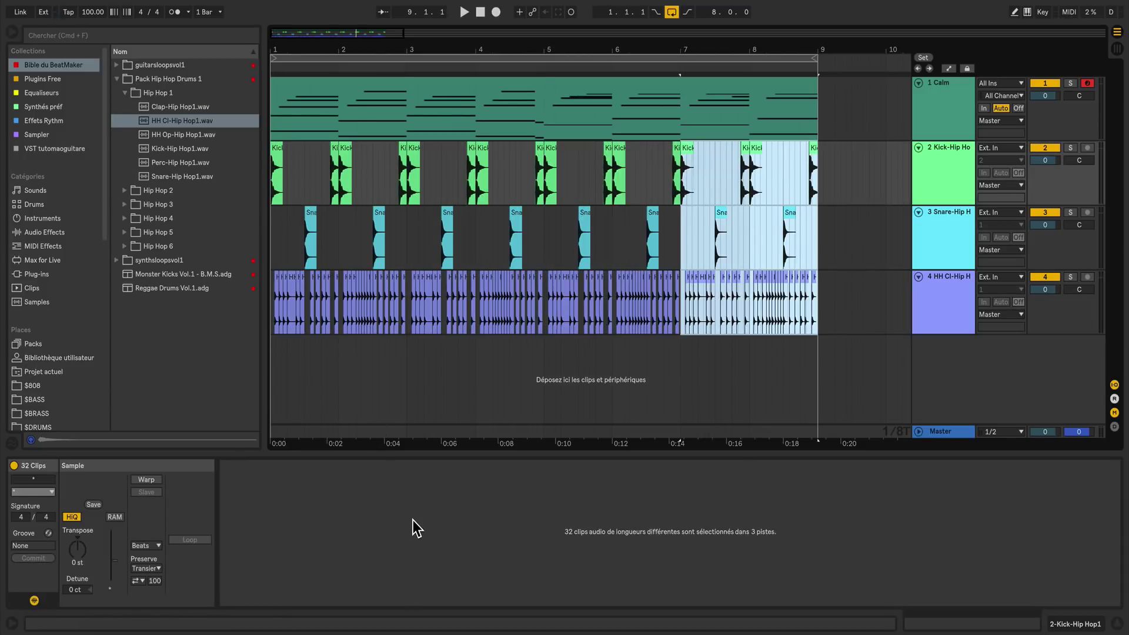
pyautogui.click(480, 12)
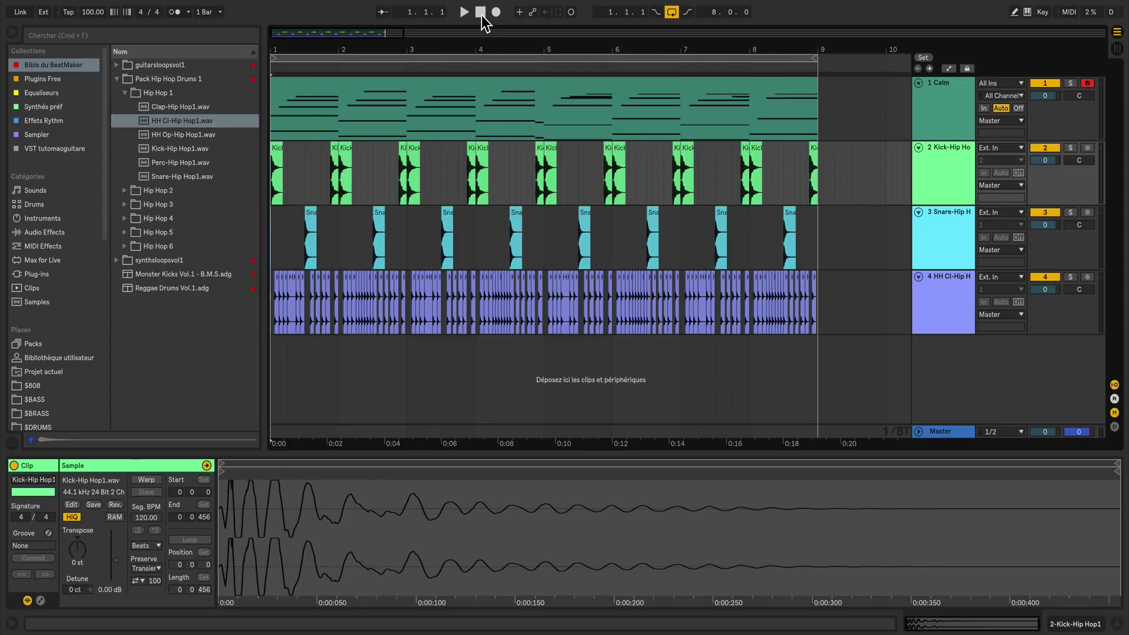
pyautogui.press('space')
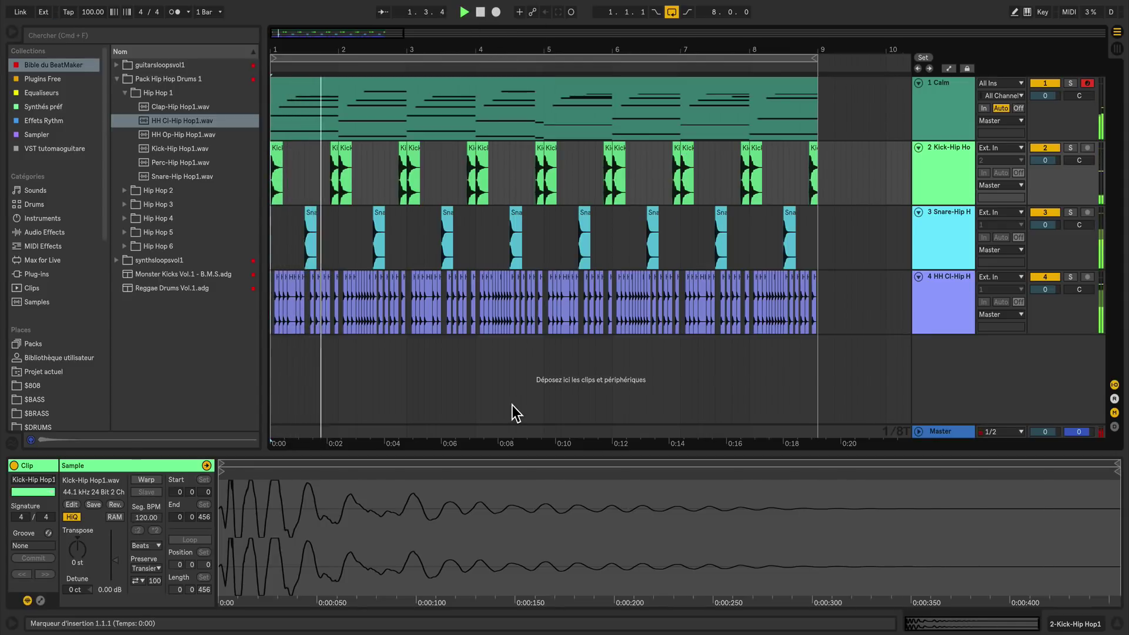
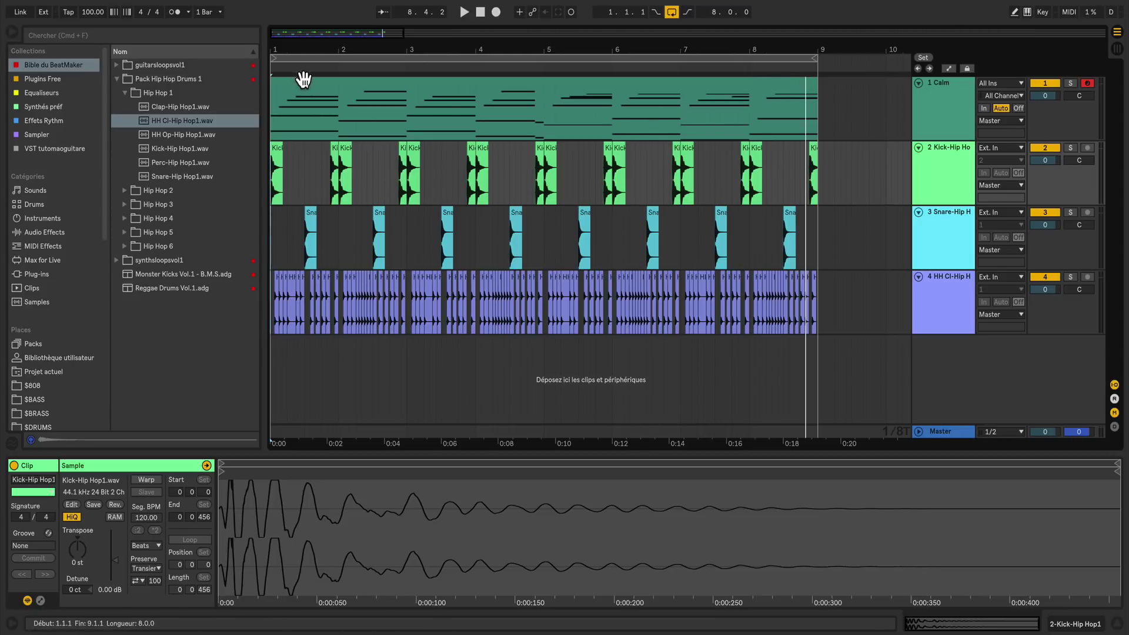
# - Group the kick, snare and closed hi-hat tracks and name the group DRUMS
pyautogui.click(953, 187)
pyautogui.click(949, 290)
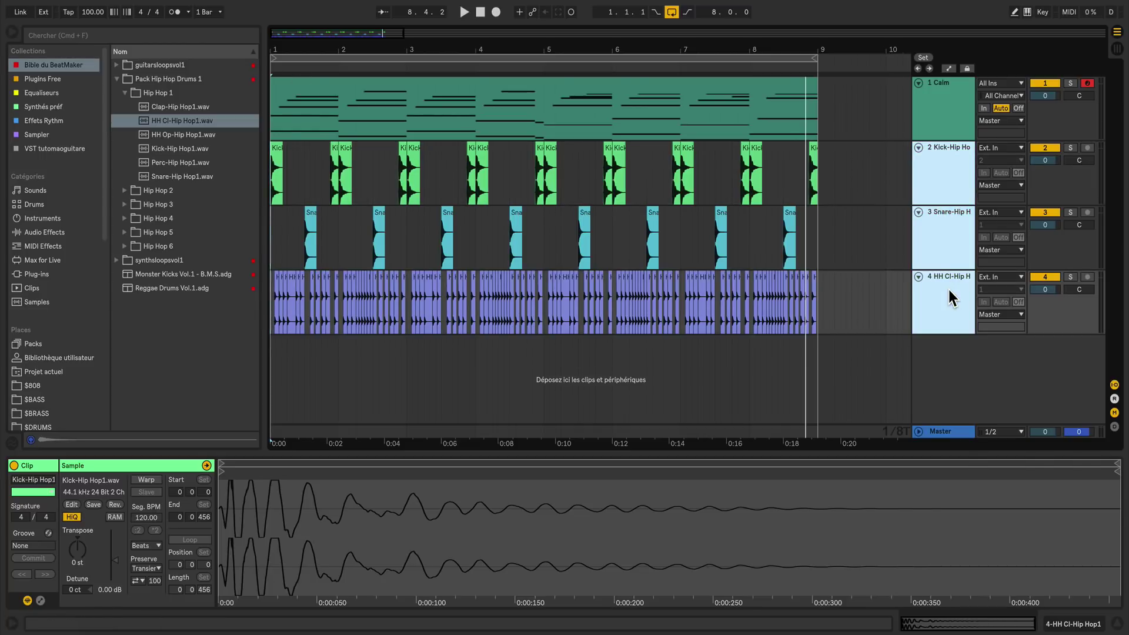
pyautogui.rightClick(948, 287)
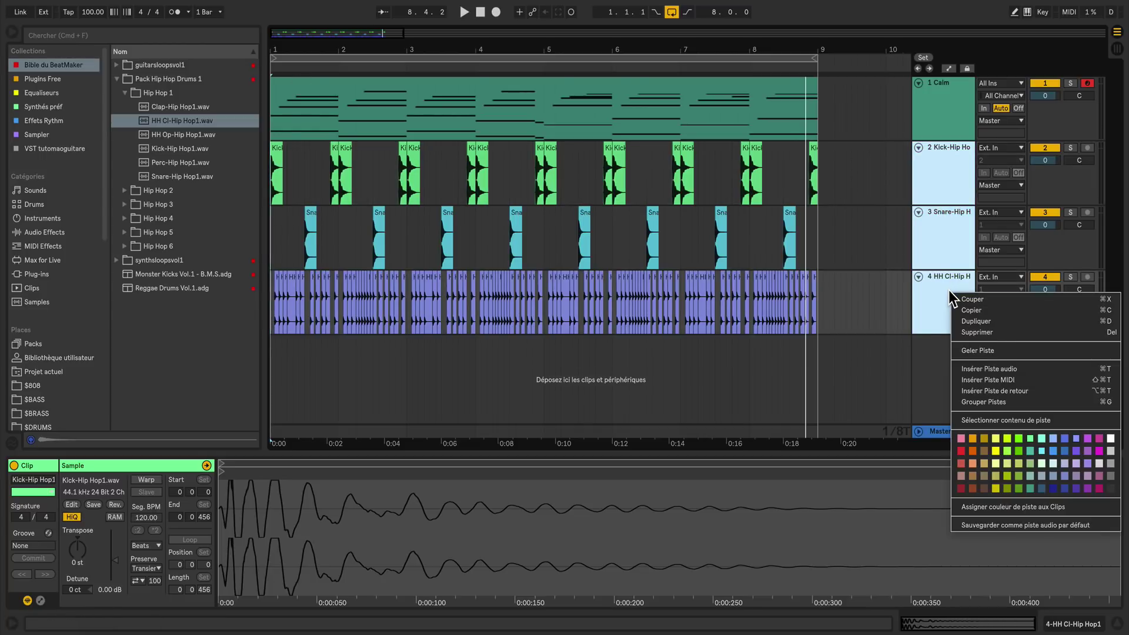
pyautogui.click(1000, 400)
pyautogui.click(934, 154)
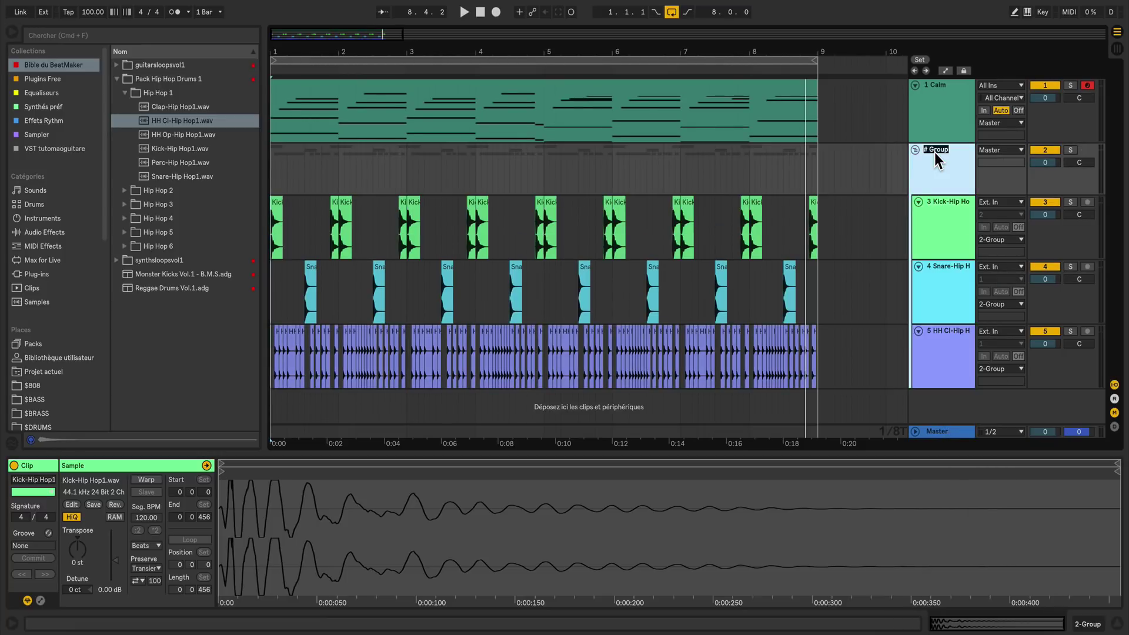
pyautogui.write('DRUMS')
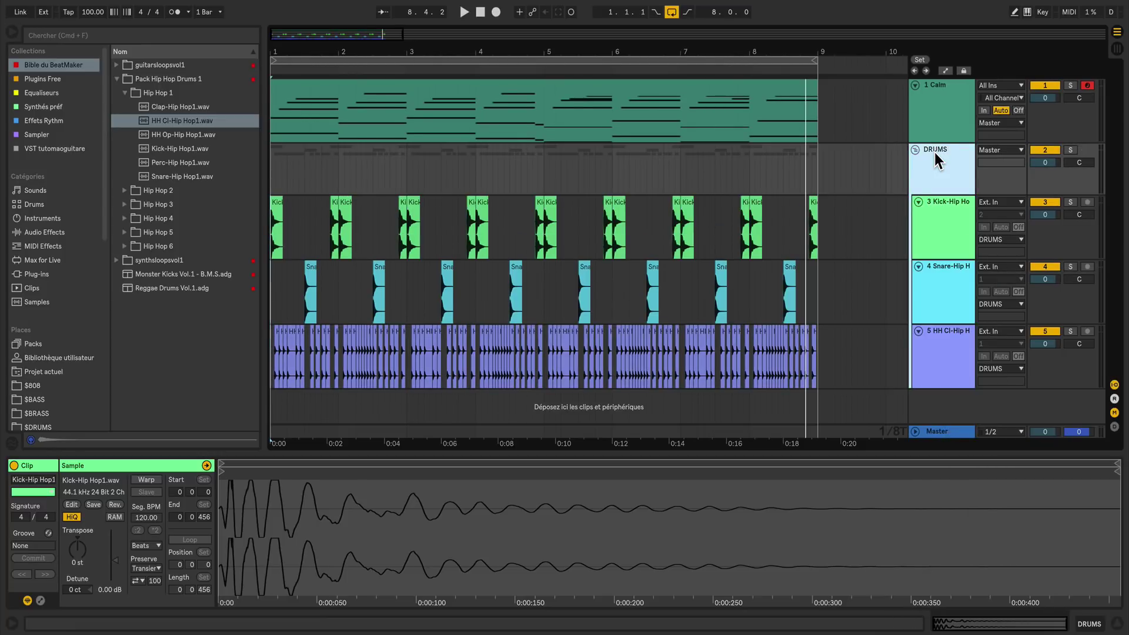
# - Fold the DRUMS group and insert a new MIDI track below it
pyautogui.click(916, 150)
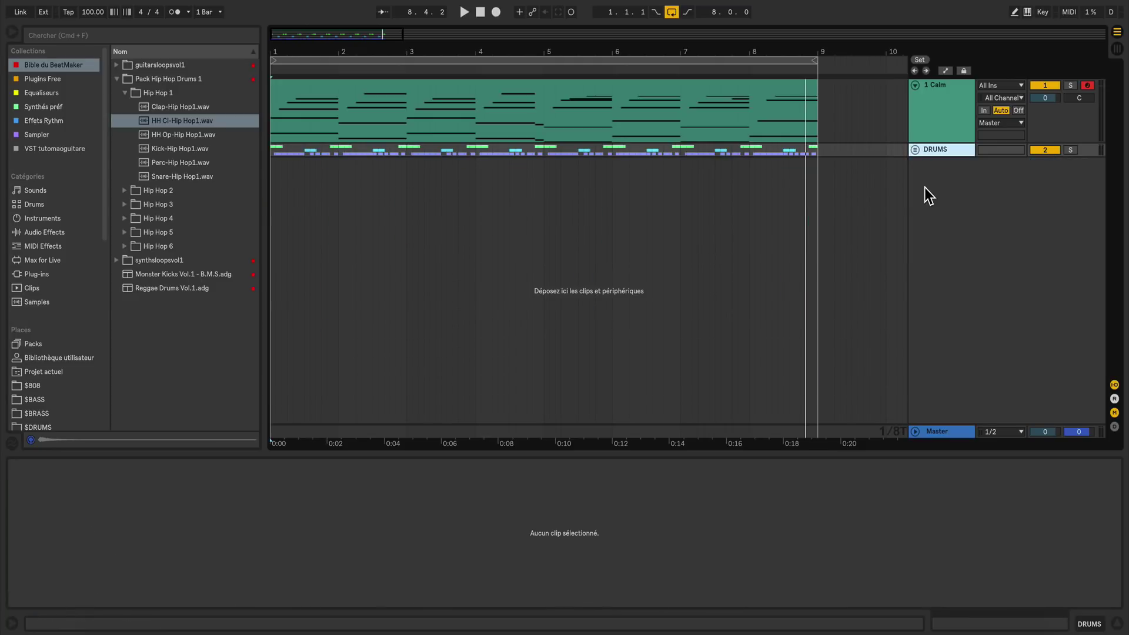
pyautogui.rightClick(927, 188)
pyautogui.click(958, 205)
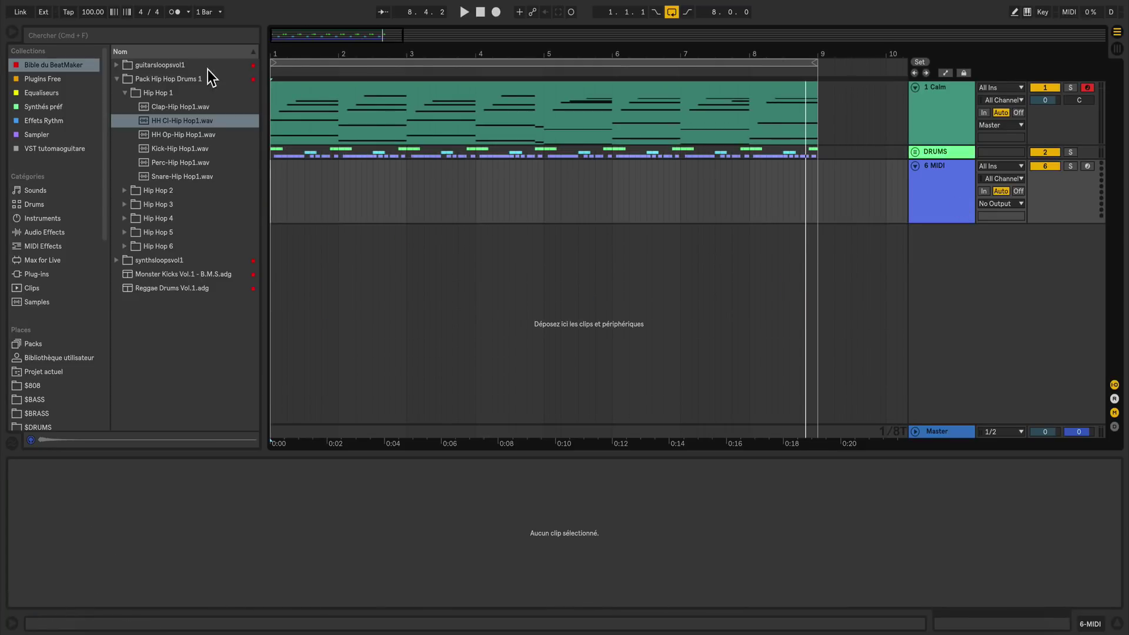
# - Load the ElectricBass 2018 instrument from the VST tutomaoguitare collection onto the new MIDI track
pyautogui.click(90, 150)
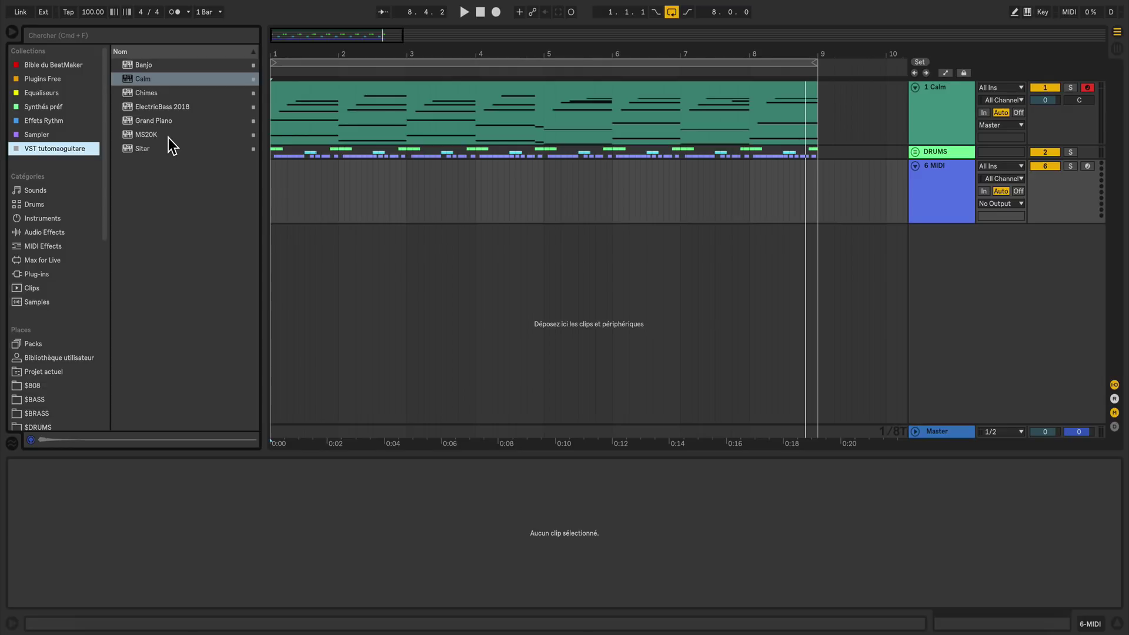
pyautogui.click(162, 108)
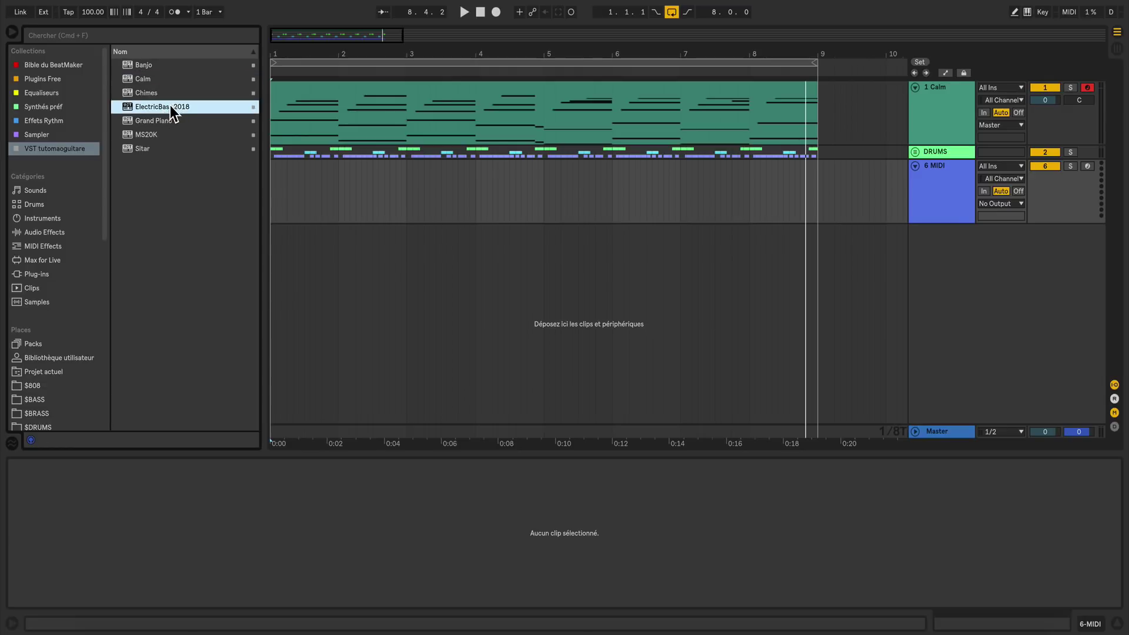
pyautogui.moveTo(166, 115); pyautogui.dragTo(340, 481)
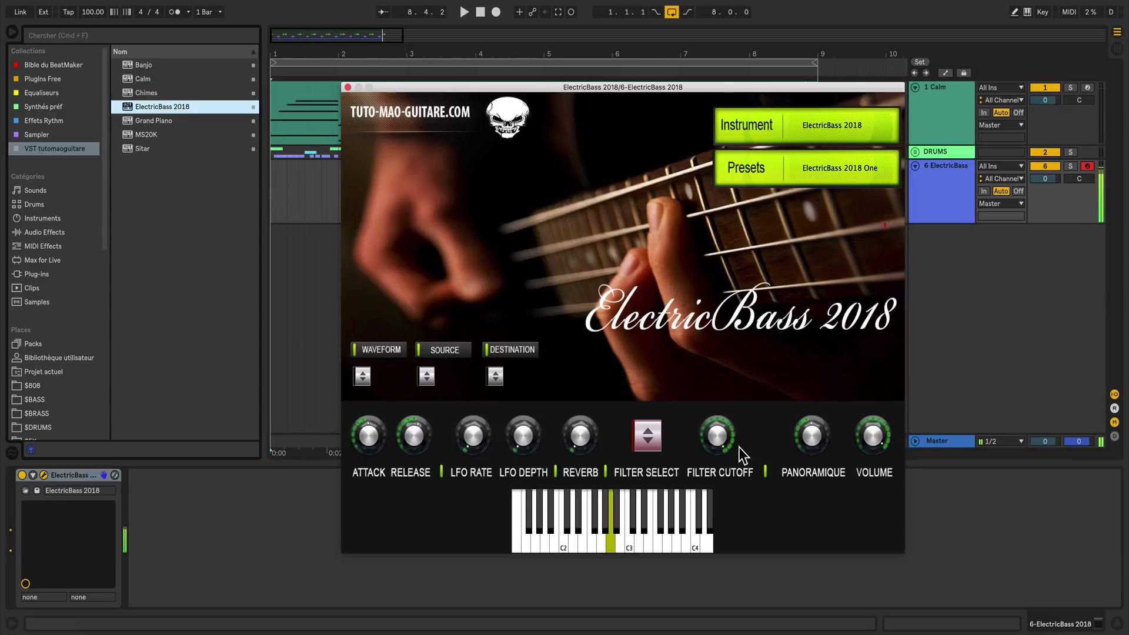
# - Lower the filter cutoff of ElectricBass 2018 with the Low Pass filter kept, and close the instrument's window
pyautogui.click(646, 438)
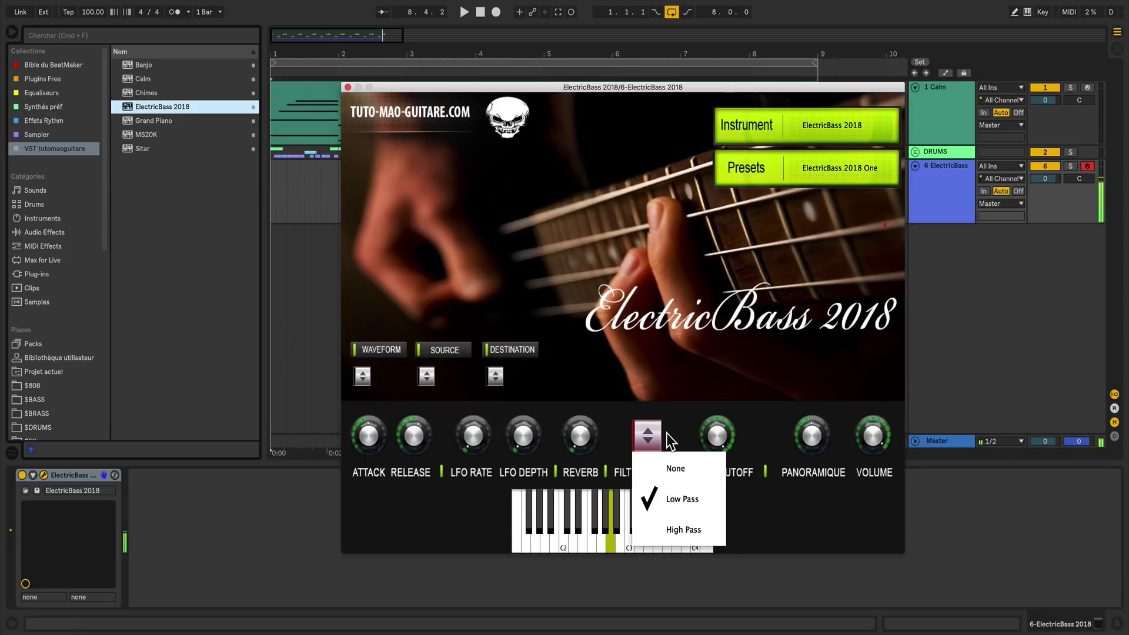
pyautogui.click(708, 436)
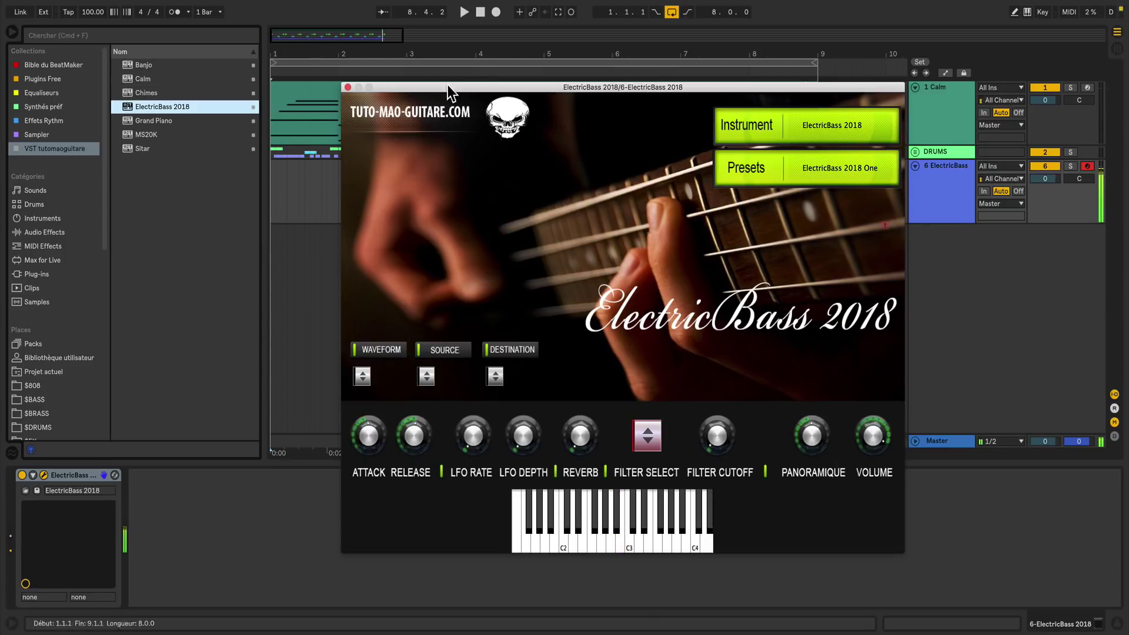
pyautogui.click(347, 88)
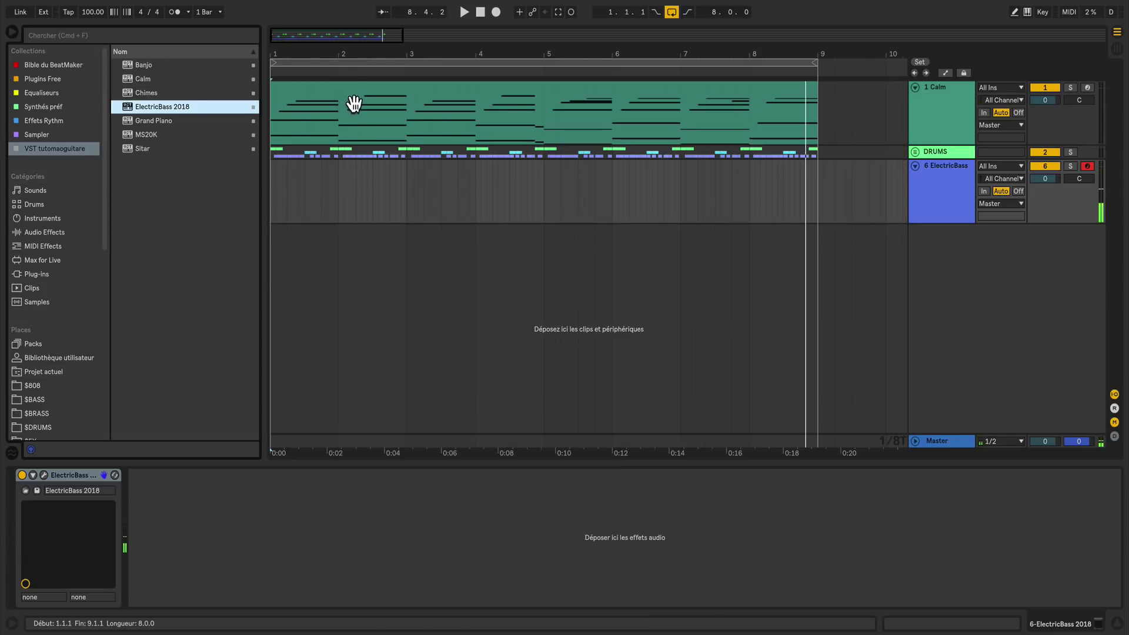
# - Copy the eight-bar MIDI clip from the Calm track onto the ElectricBass track
pyautogui.press('space')
pyautogui.click(405, 112)
pyautogui.press('space')
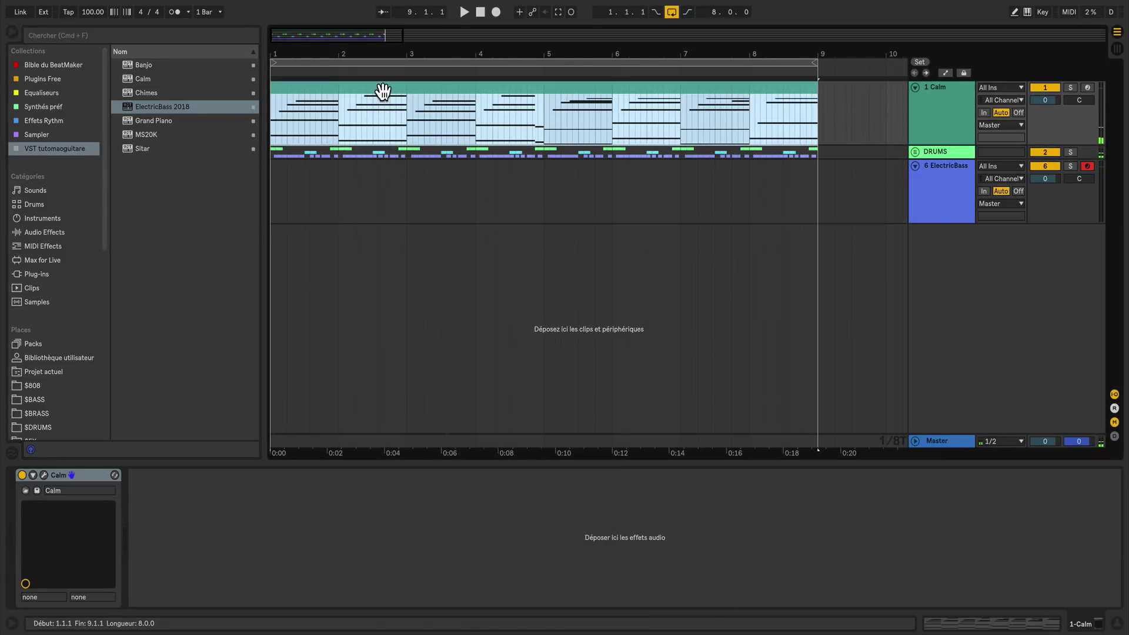
pyautogui.moveTo(383, 91); pyautogui.dragTo(380, 175)
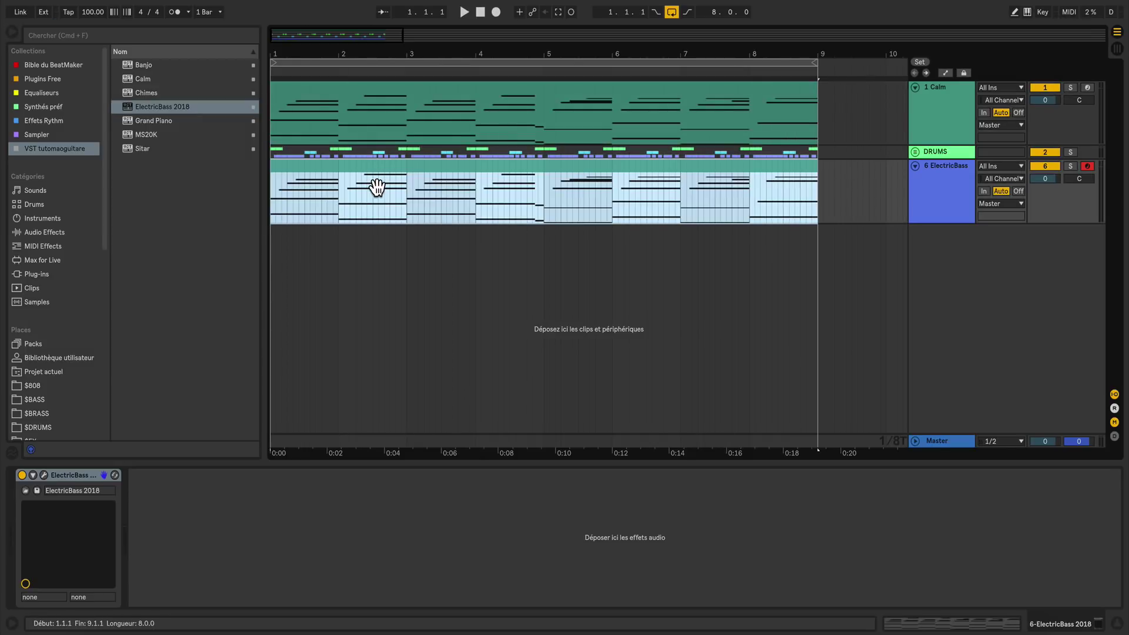
# - Open the copied bass clip in an enlarged note editor and delete all but the lowest notes in bars 1 to 3
pyautogui.doubleClick(372, 176)
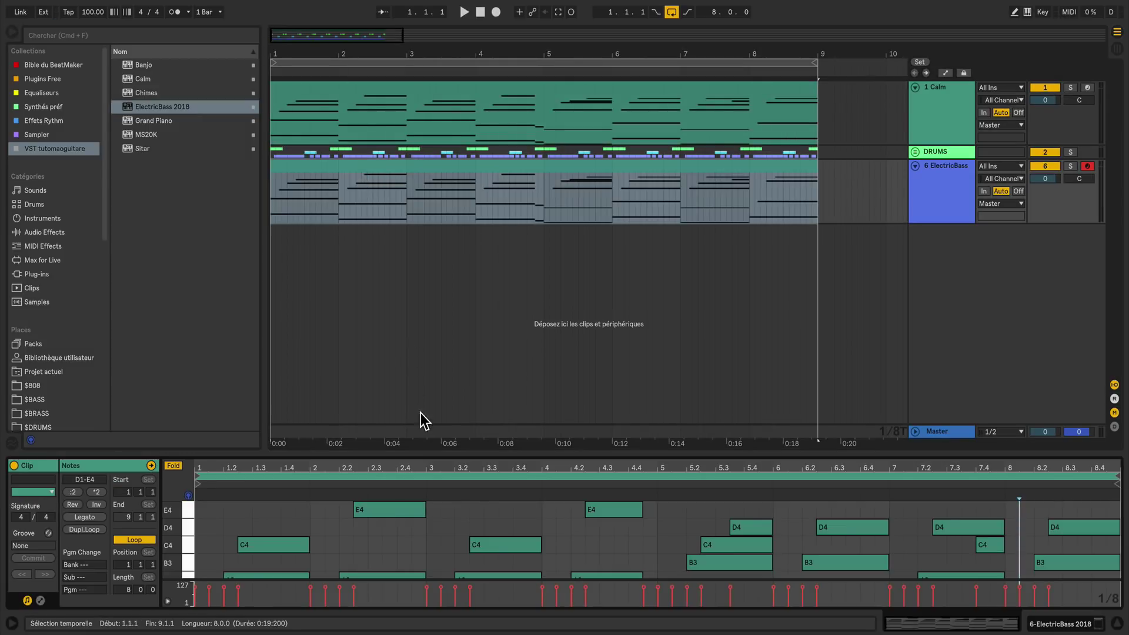
pyautogui.moveTo(414, 455); pyautogui.dragTo(416, 132)
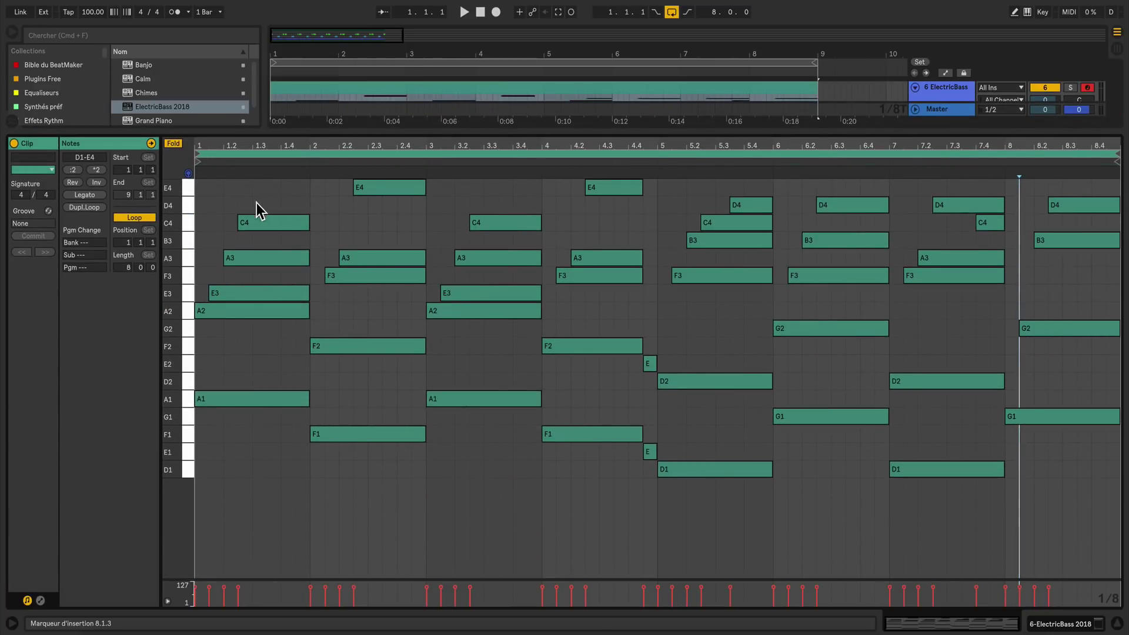
pyautogui.moveTo(235, 200); pyautogui.dragTo(312, 327)
pyautogui.press('Delete')
pyautogui.moveTo(335, 182)
pyautogui.mouseDown()
pyautogui.moveTo(350, 219)
pyautogui.moveTo(492, 327)
pyautogui.mouseUp()
pyautogui.press('Delete')
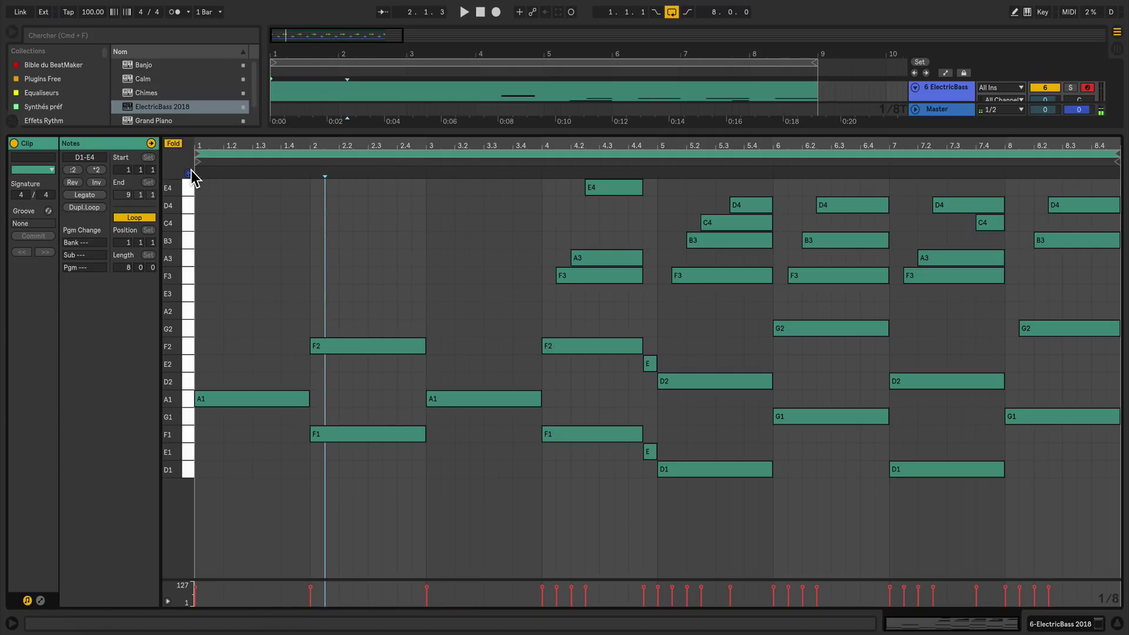
pyautogui.click(380, 347)
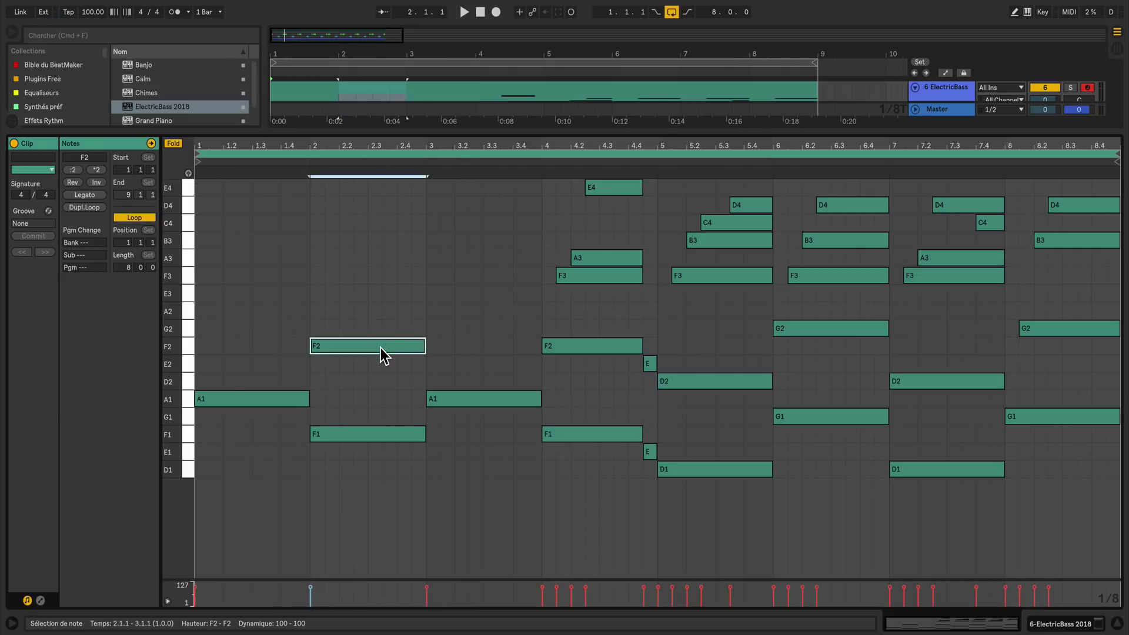
pyautogui.press('Delete')
# - Delete the notes above the lowest F1, E1 and D1 notes in bars 4 and 5 of the bass clip
pyautogui.moveTo(543, 191); pyautogui.dragTo(598, 355)
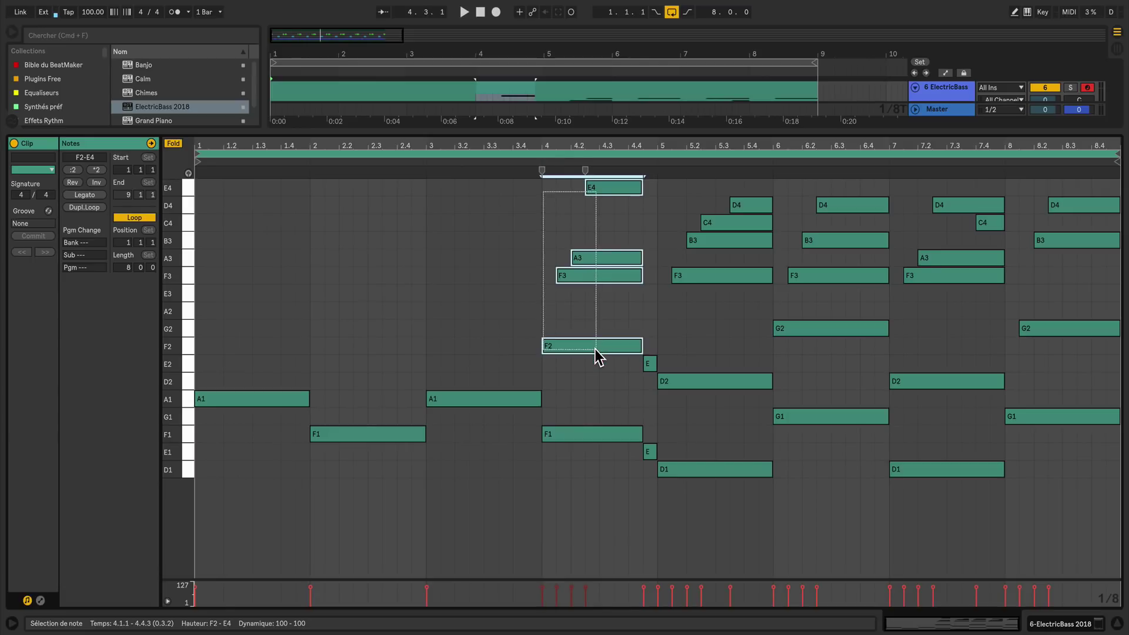
pyautogui.press('Delete')
pyautogui.doubleClick(647, 360)
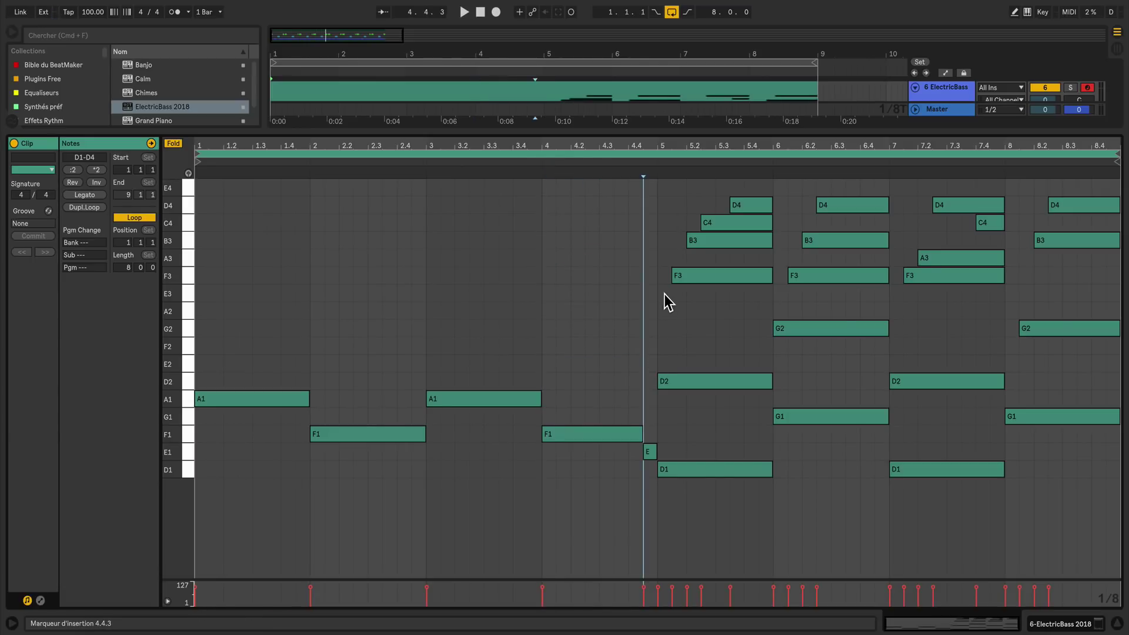
pyautogui.moveTo(681, 196); pyautogui.dragTo(736, 391)
pyautogui.press('Delete')
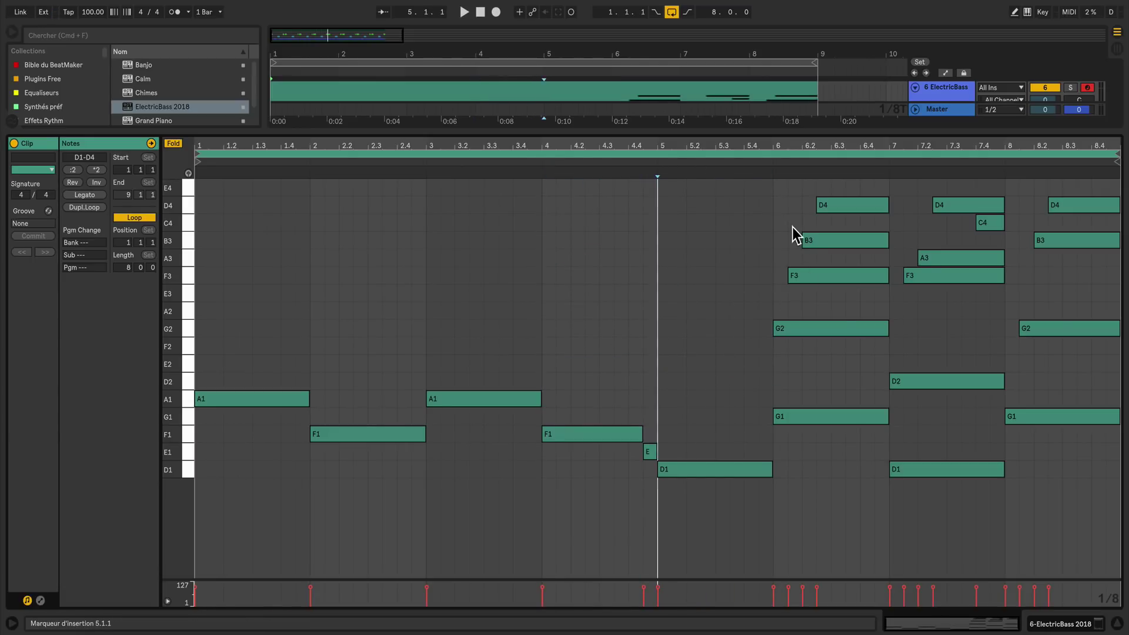
# - Delete the chord notes above the lowest G1 and D1 notes in bars 6 to 8 of the bass clip
pyautogui.moveTo(785, 200); pyautogui.dragTo(841, 418)
pyautogui.press('Delete')
pyautogui.moveTo(884, 213); pyautogui.dragTo(953, 393)
pyautogui.press('Delete')
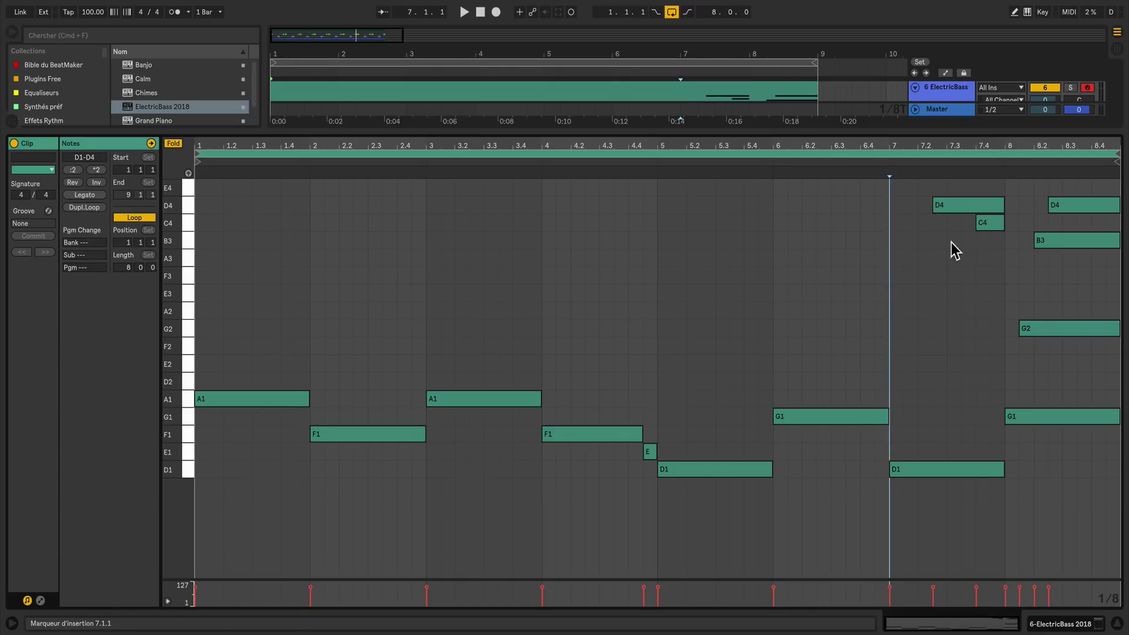
pyautogui.moveTo(918, 197); pyautogui.dragTo(1059, 360)
pyautogui.press('Delete')
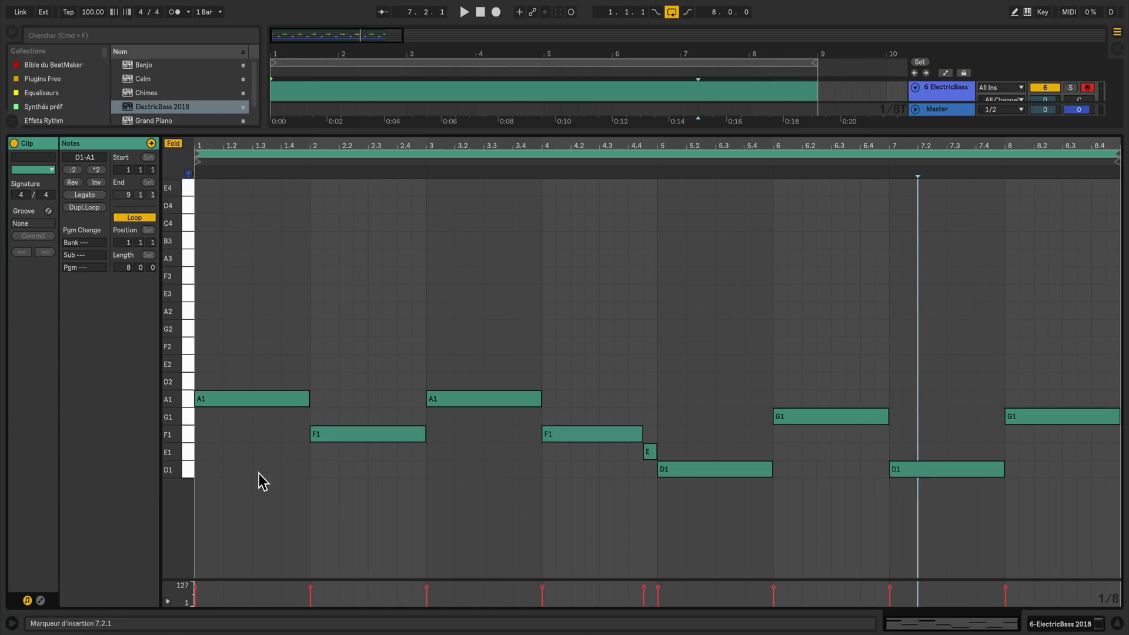
# - Select both D1 notes in the bass clip and move them up one octave to D2
pyautogui.click(186, 471)
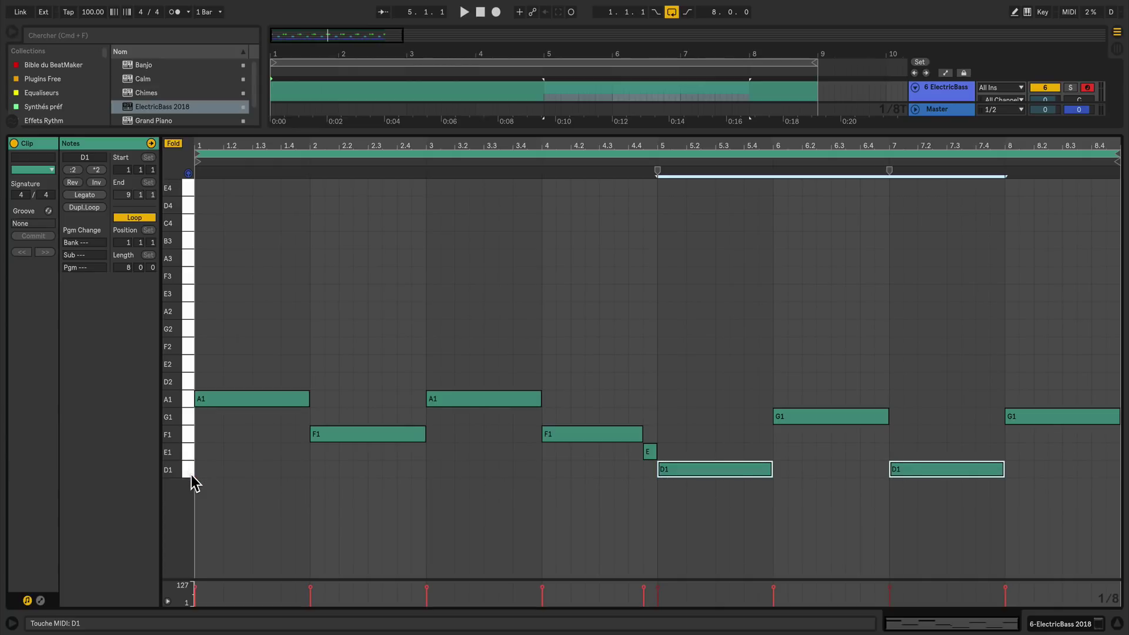
pyautogui.press('Up')
pyautogui.press('Up')
pyautogui.press('Up')
pyautogui.press('Up')
pyautogui.press('Up')
pyautogui.press('Up')
pyautogui.press('Up')
pyautogui.press('Up')
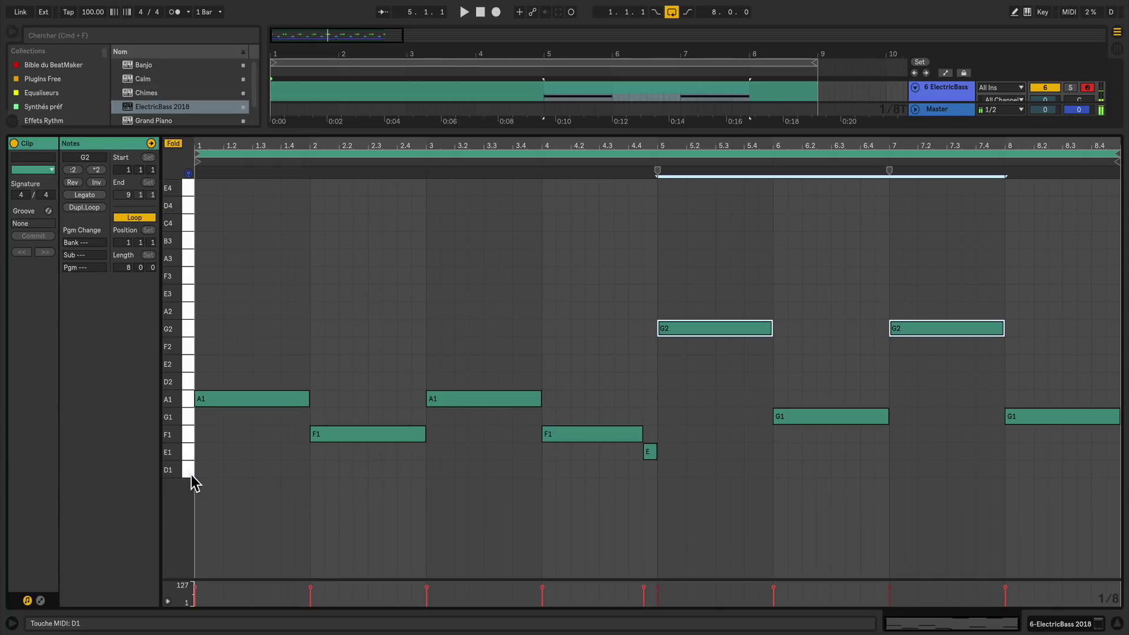
pyautogui.press('Down')
pyautogui.press('Down')
pyautogui.press('Down')
pyautogui.press('Down')
pyautogui.press('Down')
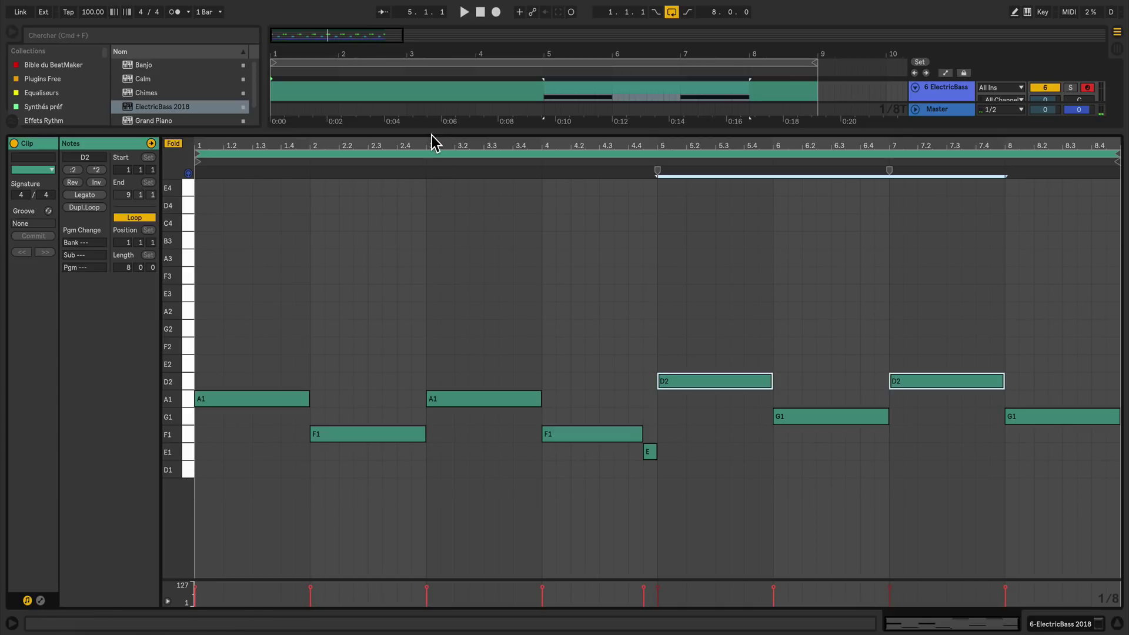
# - Play the arrangement with the new bass line, shrinking the note editor and reducing the ElectricBass track's height
pyautogui.moveTo(431, 135); pyautogui.dragTo(436, 338)
pyautogui.press('space')
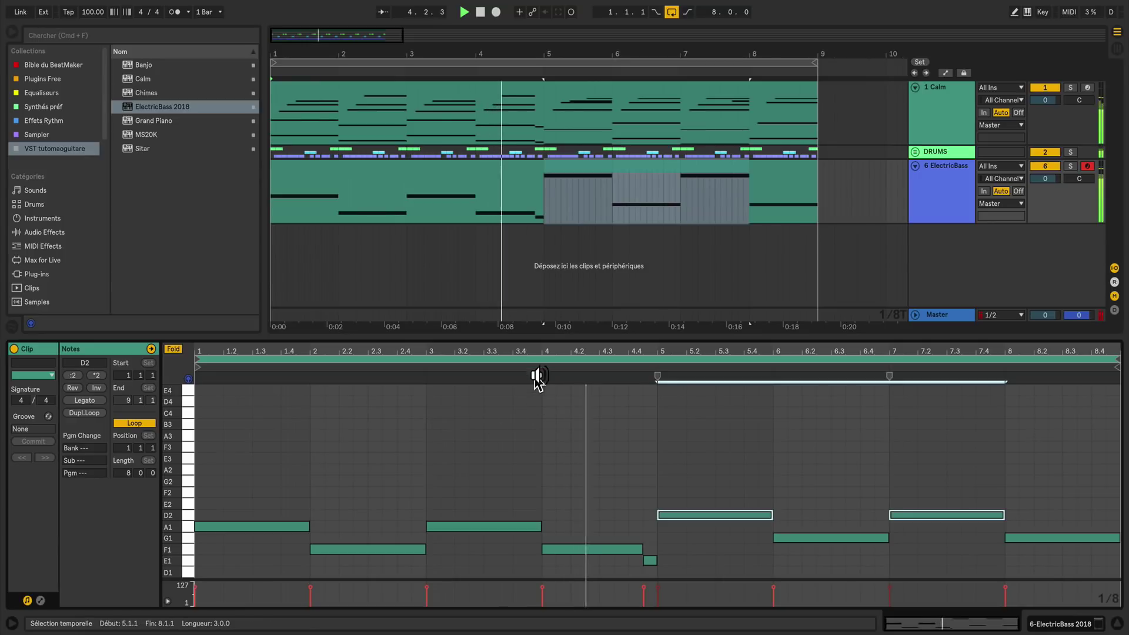
pyautogui.moveTo(533, 336); pyautogui.dragTo(529, 306)
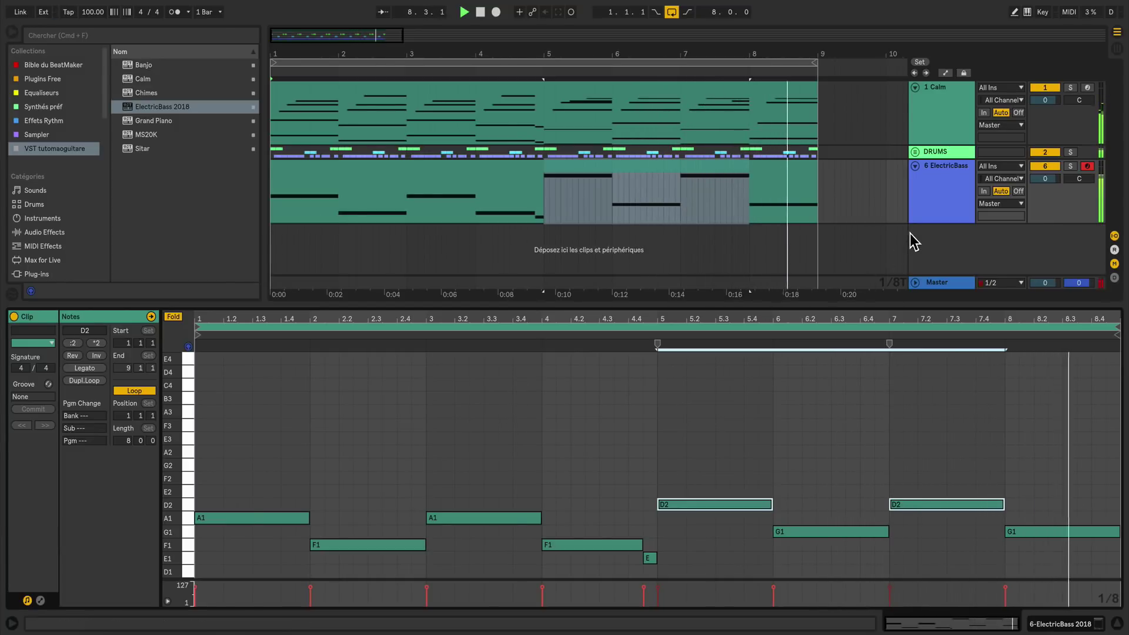
pyautogui.moveTo(930, 218); pyautogui.dragTo(934, 197)
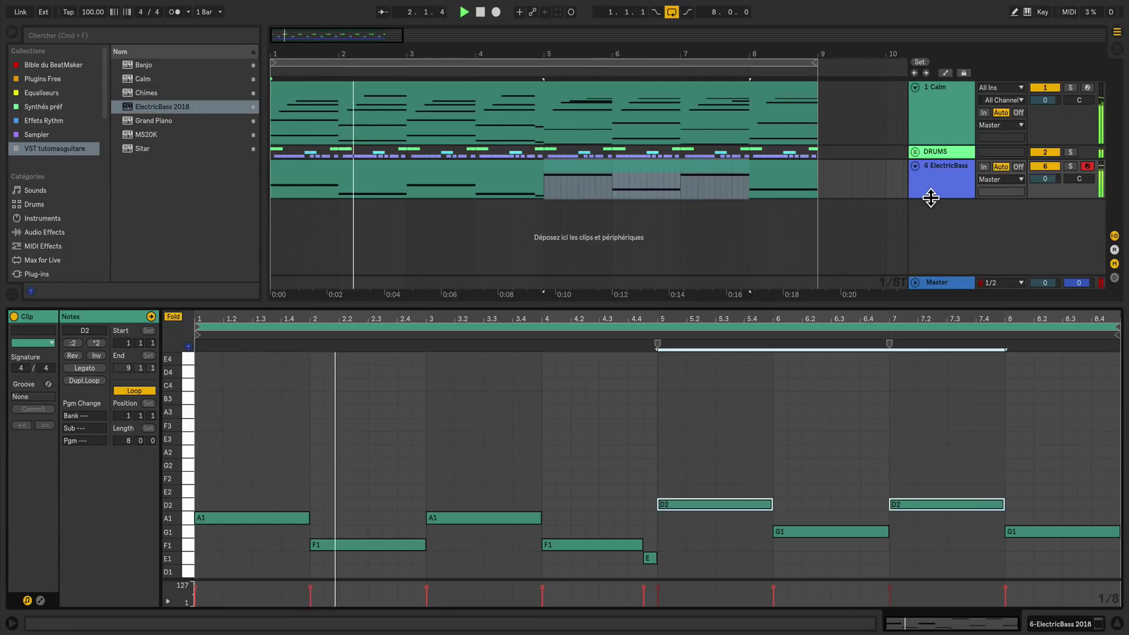
# - Lower the ElectricBass track volume to -2.1 dB while the arrangement plays
pyautogui.moveTo(1077, 184); pyautogui.dragTo(1077, 186)
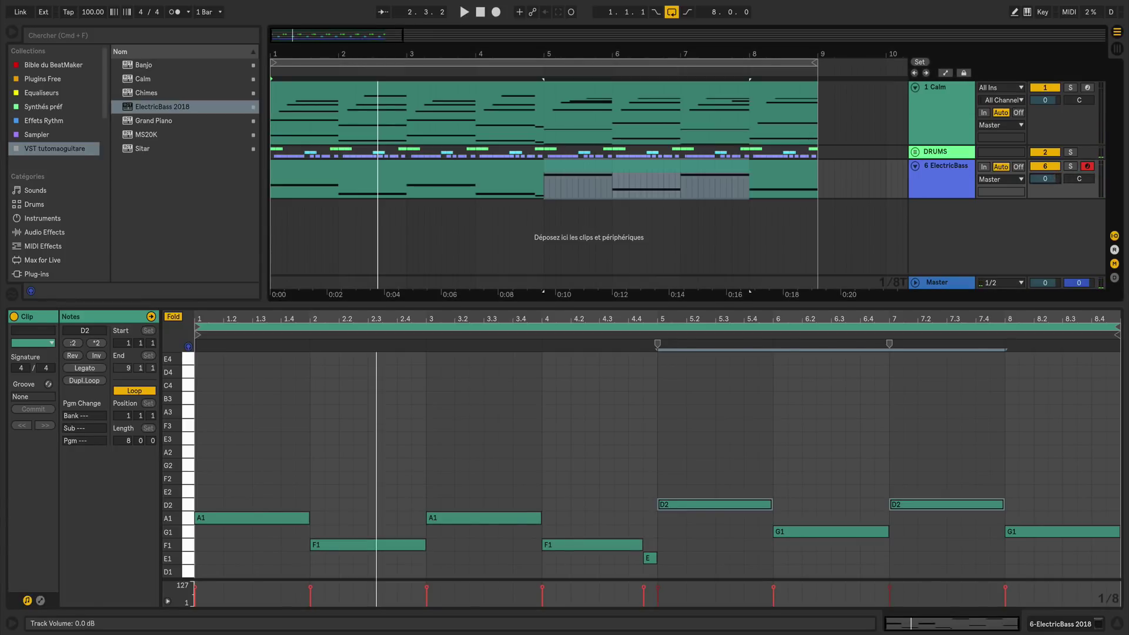
pyautogui.press('space')
pyautogui.moveTo(1046, 179); pyautogui.dragTo(1046, 182)
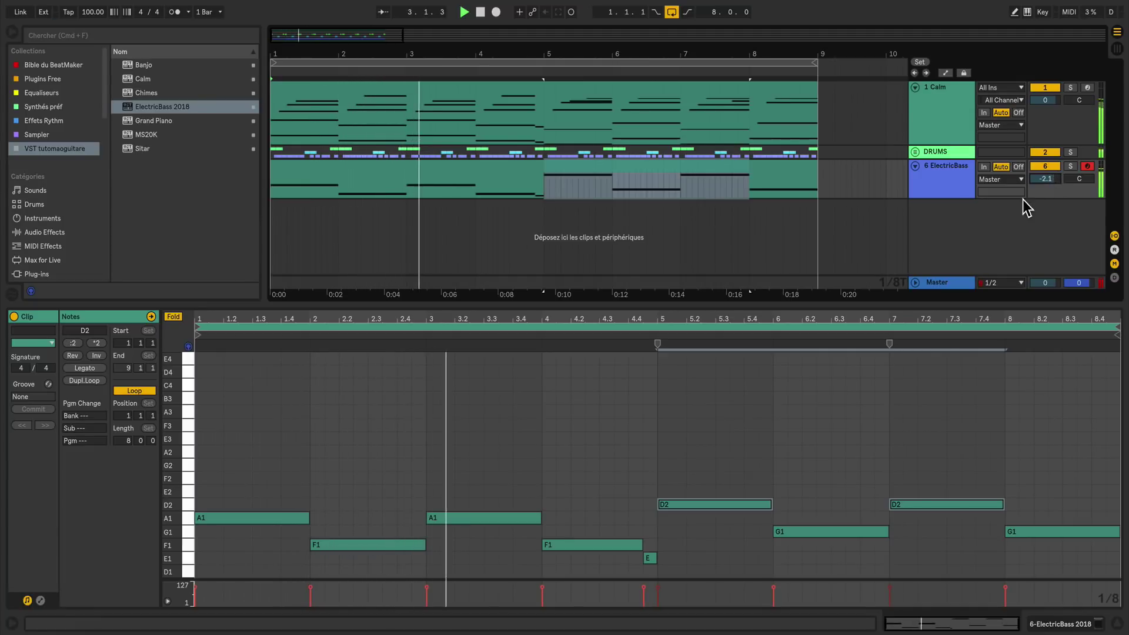
# - Insert another MIDI track below ElectricBass and load the Chimes instrument onto it
pyautogui.rightClick(947, 222)
pyautogui.click(960, 241)
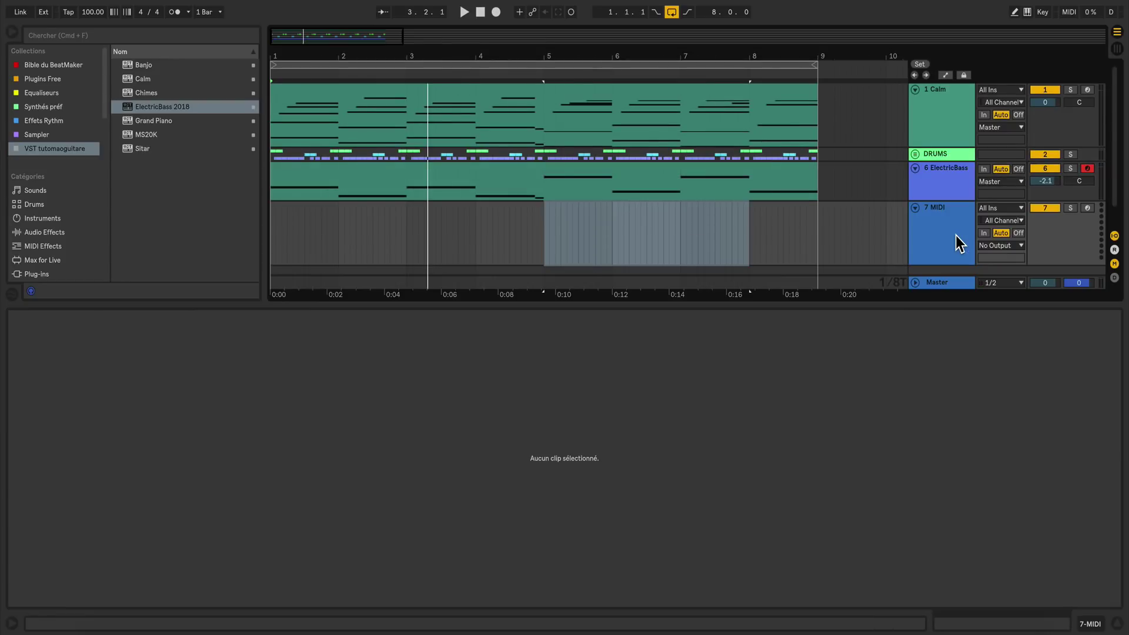
pyautogui.click(164, 96)
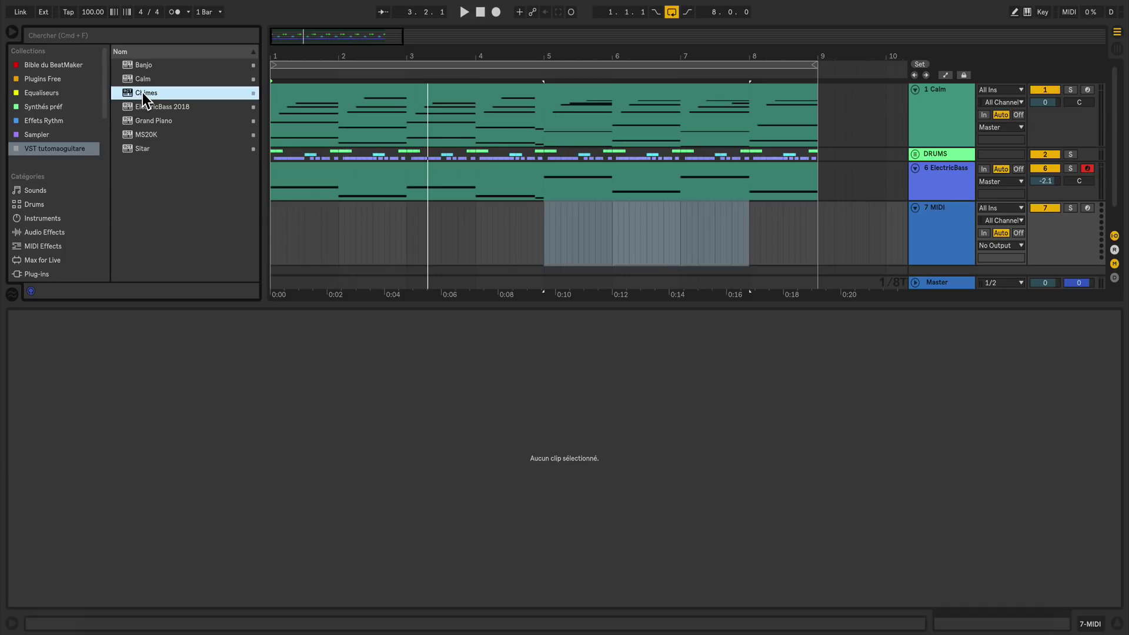
pyautogui.press('Return')
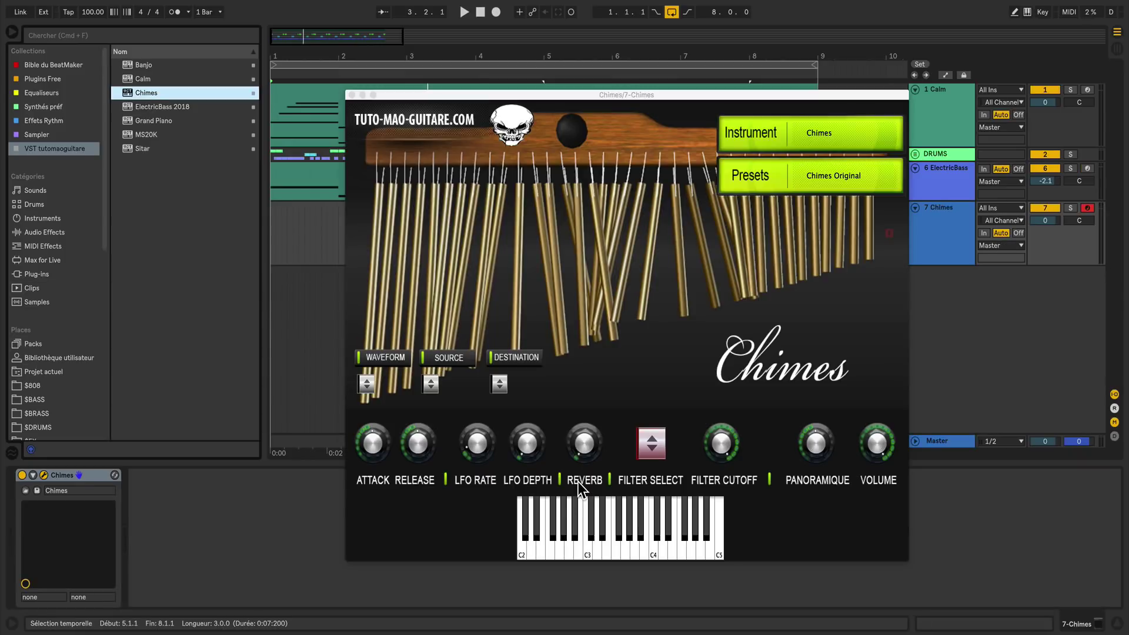
# - Adjust the volume of the Chimes instrument and audition its sound with a series of notes
pyautogui.click(882, 450)
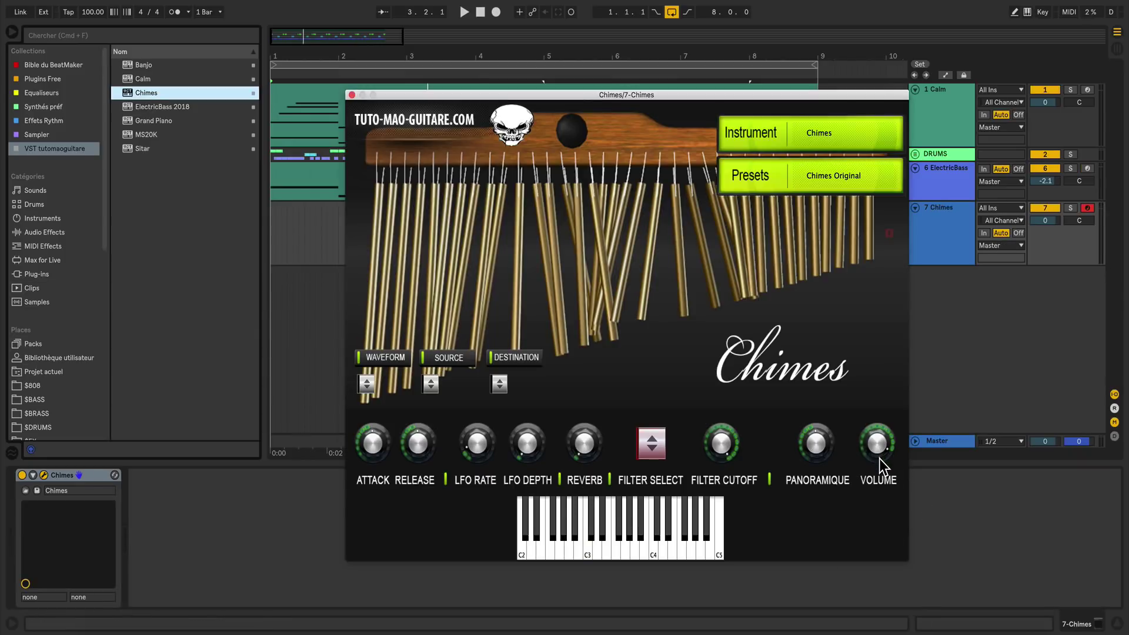
pyautogui.press('j')
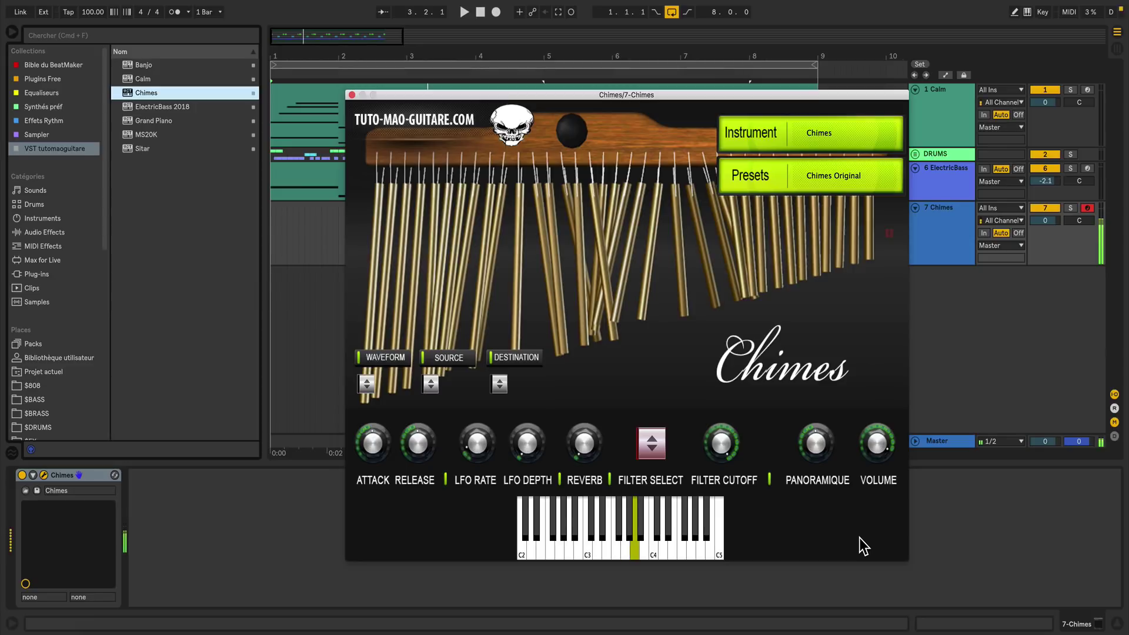
pyautogui.press('f')
pyautogui.press('d')
pyautogui.press('f')
pyautogui.press('s')
pyautogui.press('d')
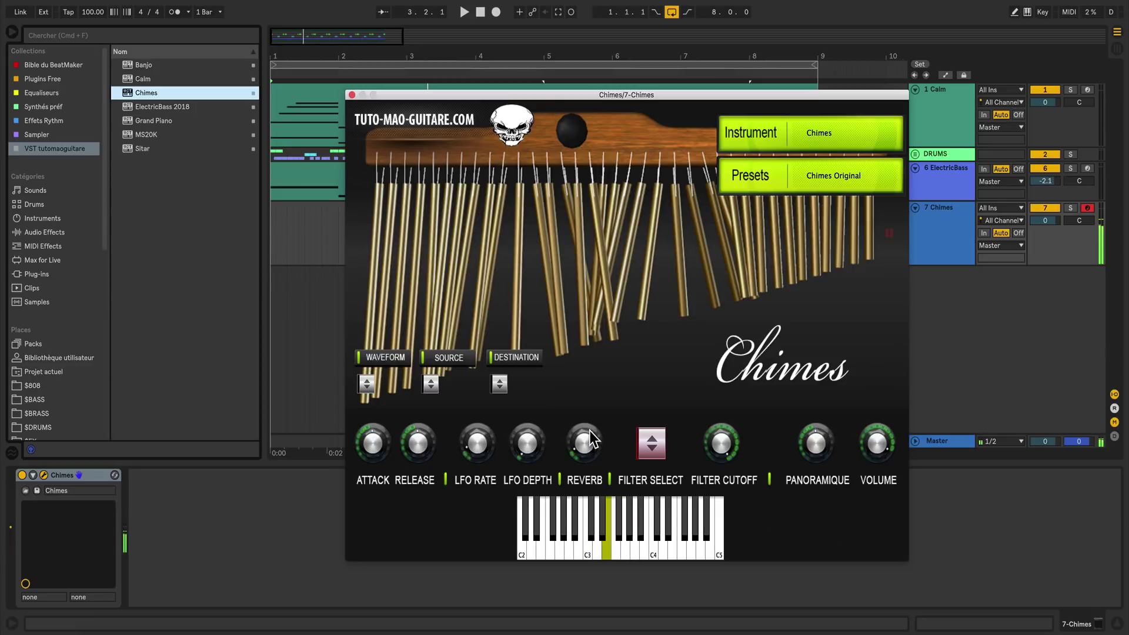
# - Raise the reverb and release of Chimes and lower its attack while playing test notes
pyautogui.press('s')
pyautogui.press('d')
pyautogui.press('a')
pyautogui.press('s')
pyautogui.press('a')
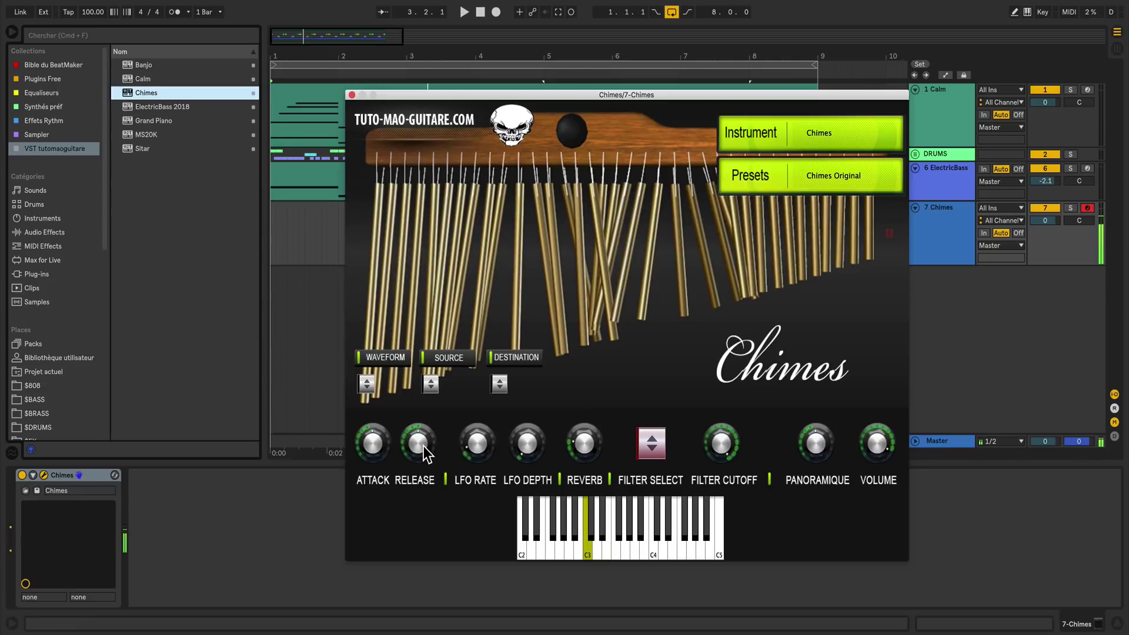
pyautogui.press('s')
pyautogui.press('a')
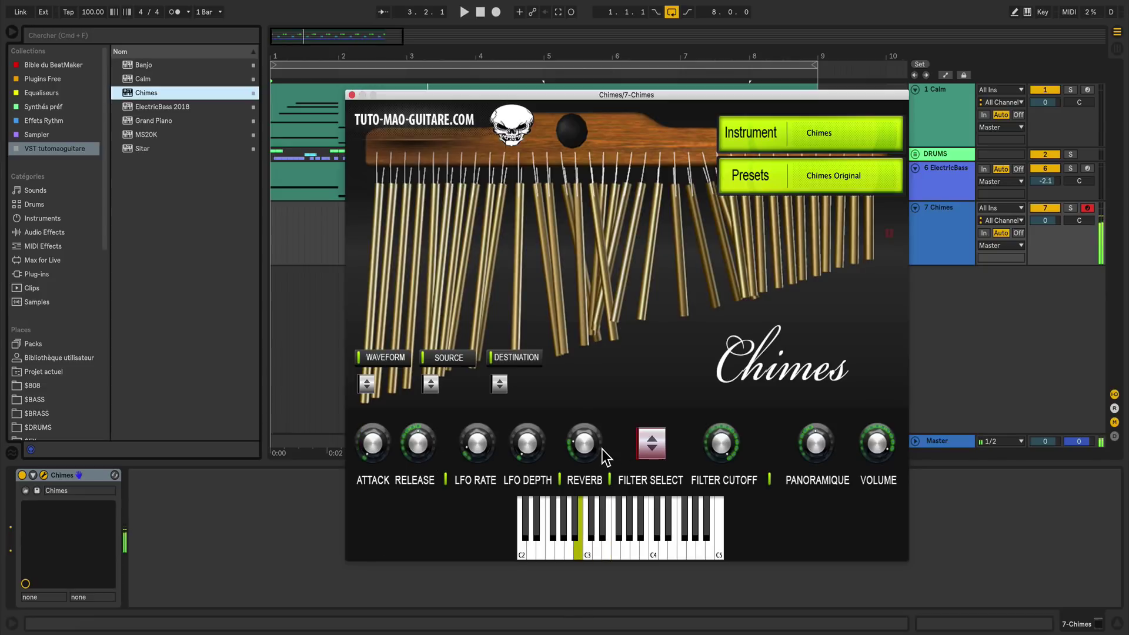
# - Set the Chimes filter to High Pass with a lower cutoff while playing test notes, and close the instrument window
pyautogui.press('s')
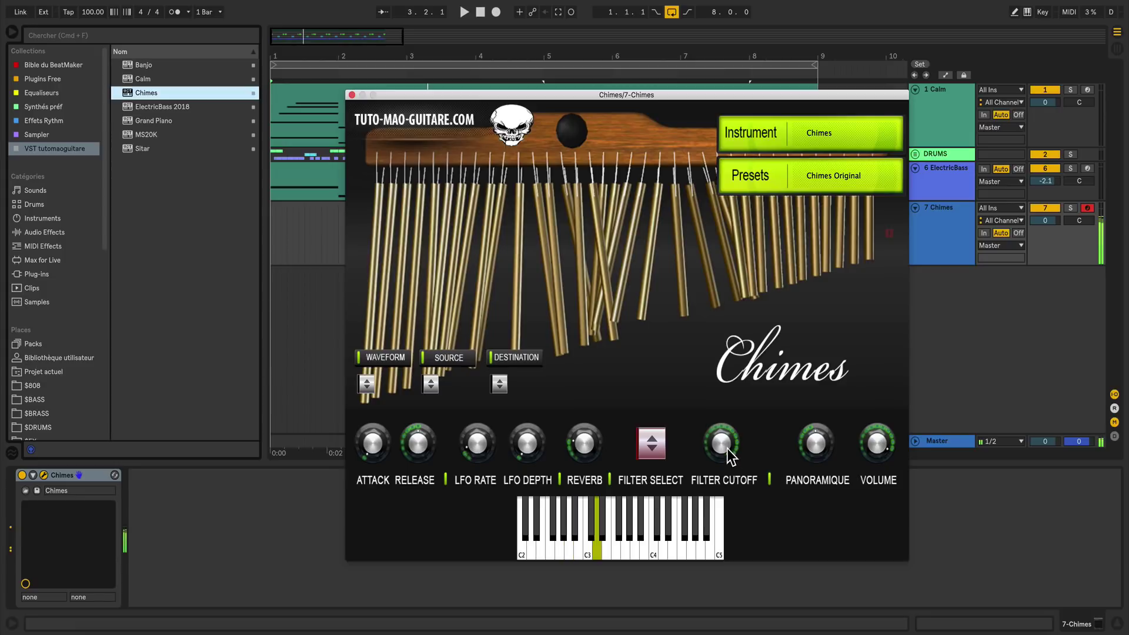
pyautogui.press('a')
pyautogui.click(653, 447)
pyautogui.press('s')
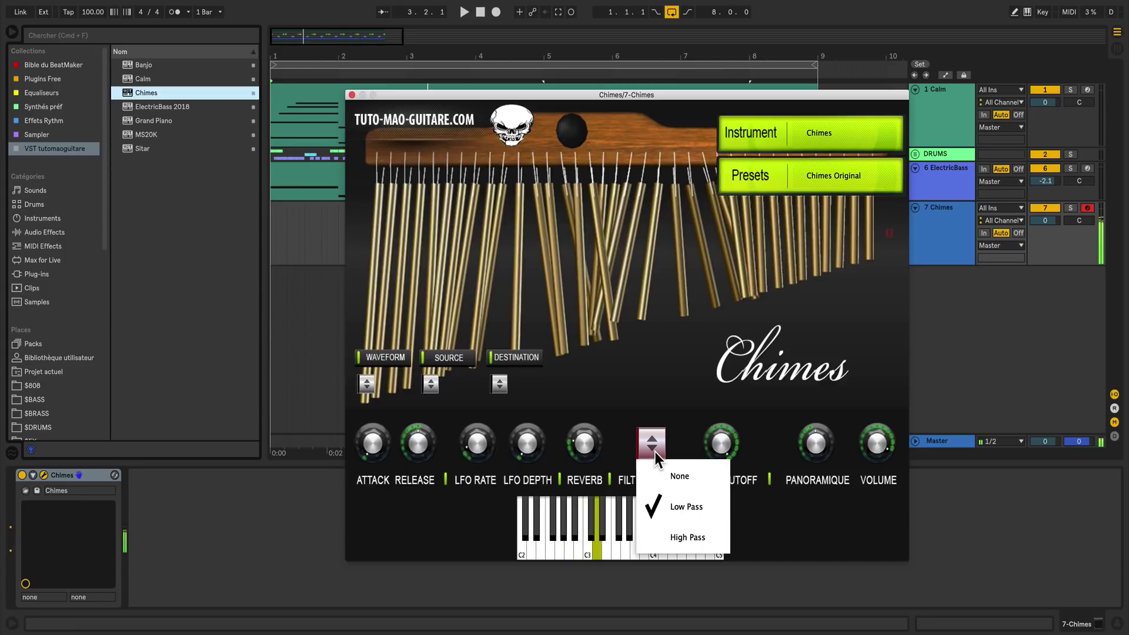
pyautogui.click(675, 537)
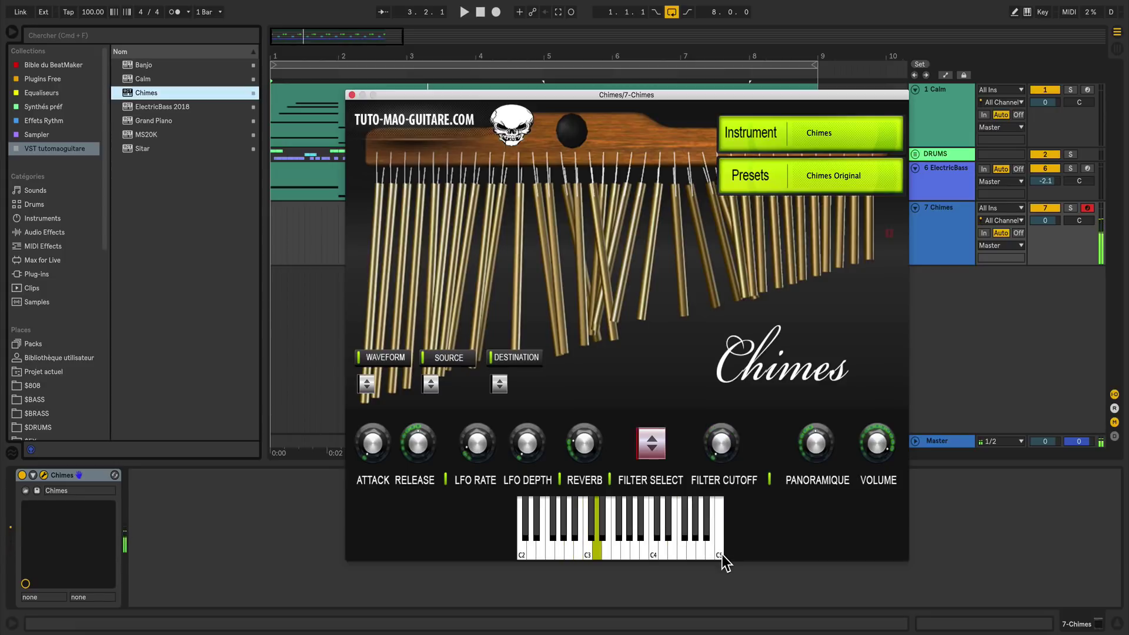
pyautogui.press('a')
pyautogui.press('s')
pyautogui.press('a')
pyautogui.press('s')
pyautogui.click(352, 95)
# - Play through the arrangement once as a rehearsal and record a melody on the Chimes track up to bar 9
pyautogui.click(480, 13)
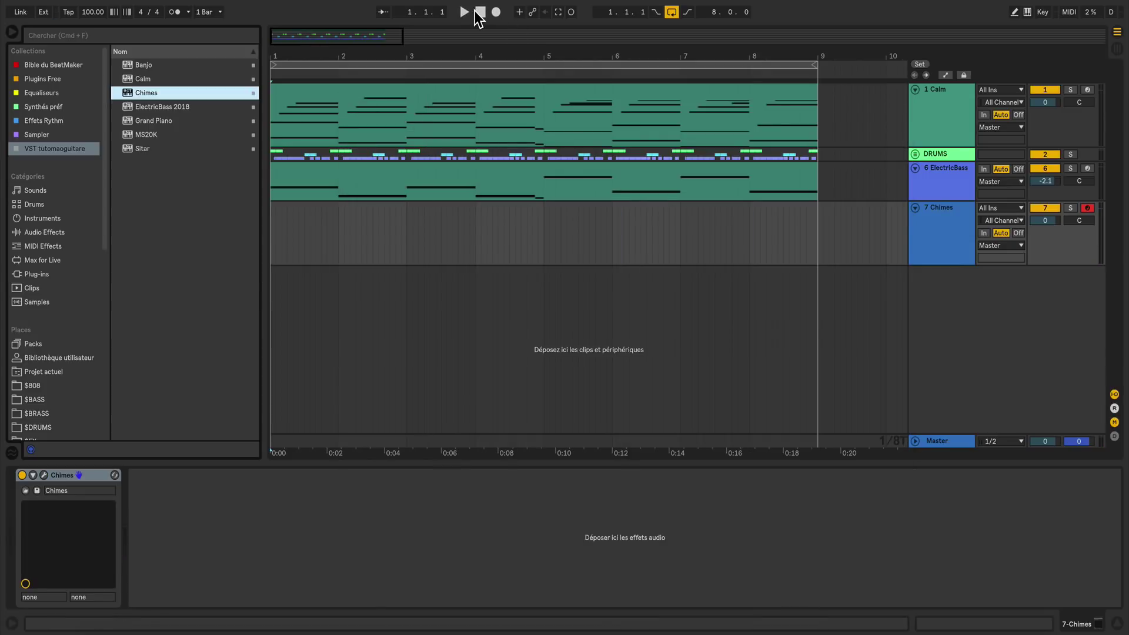
pyautogui.press('space')
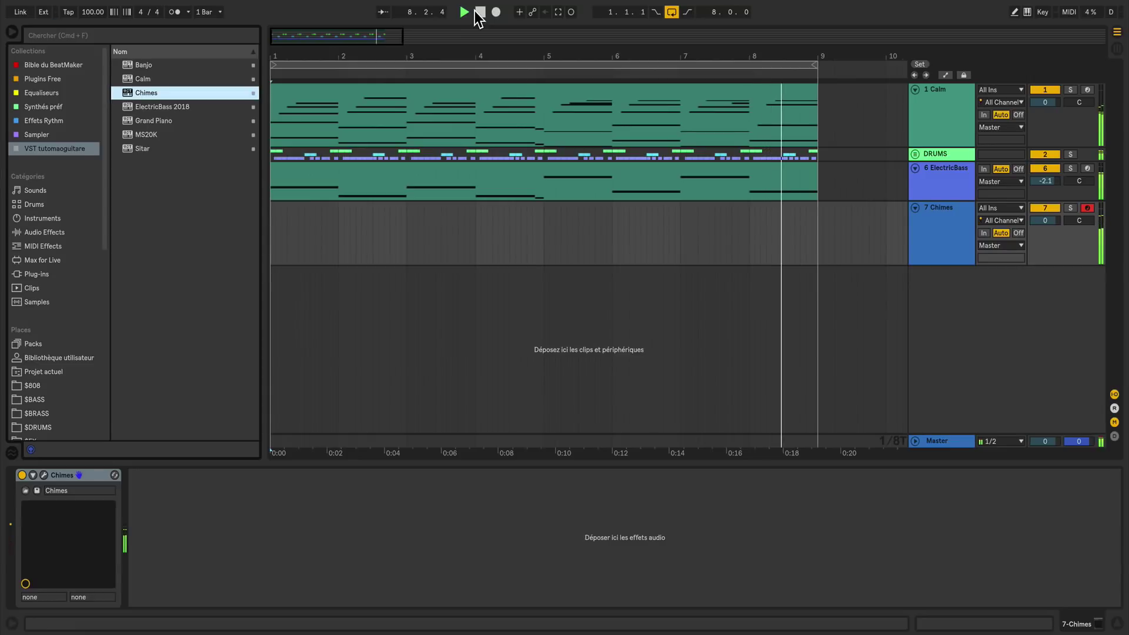
pyautogui.click(477, 13)
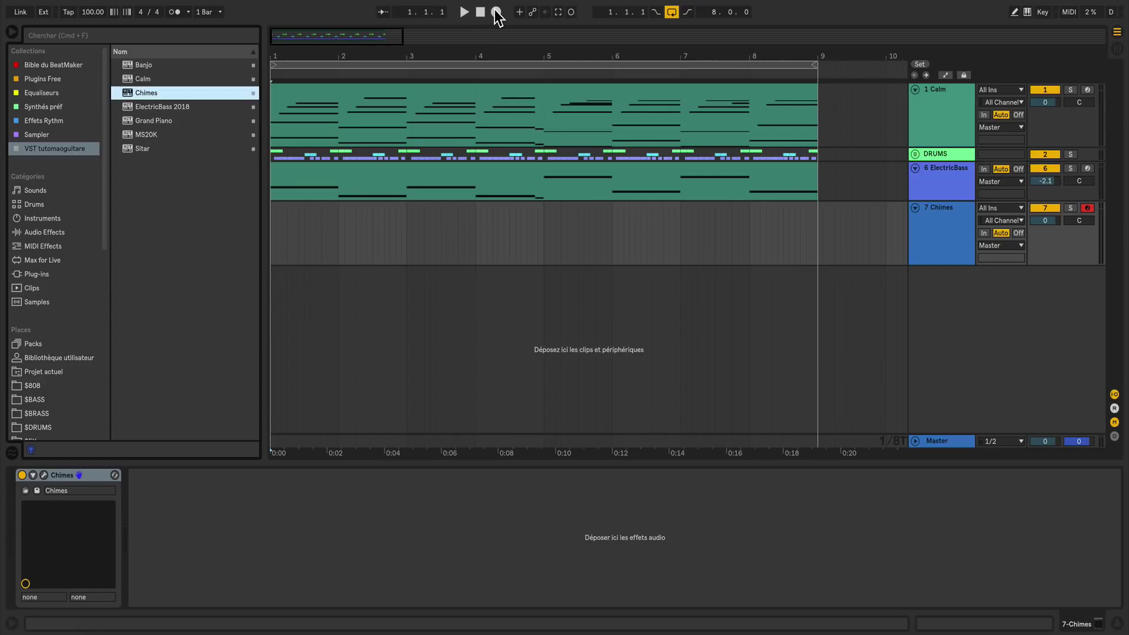
pyautogui.click(497, 12)
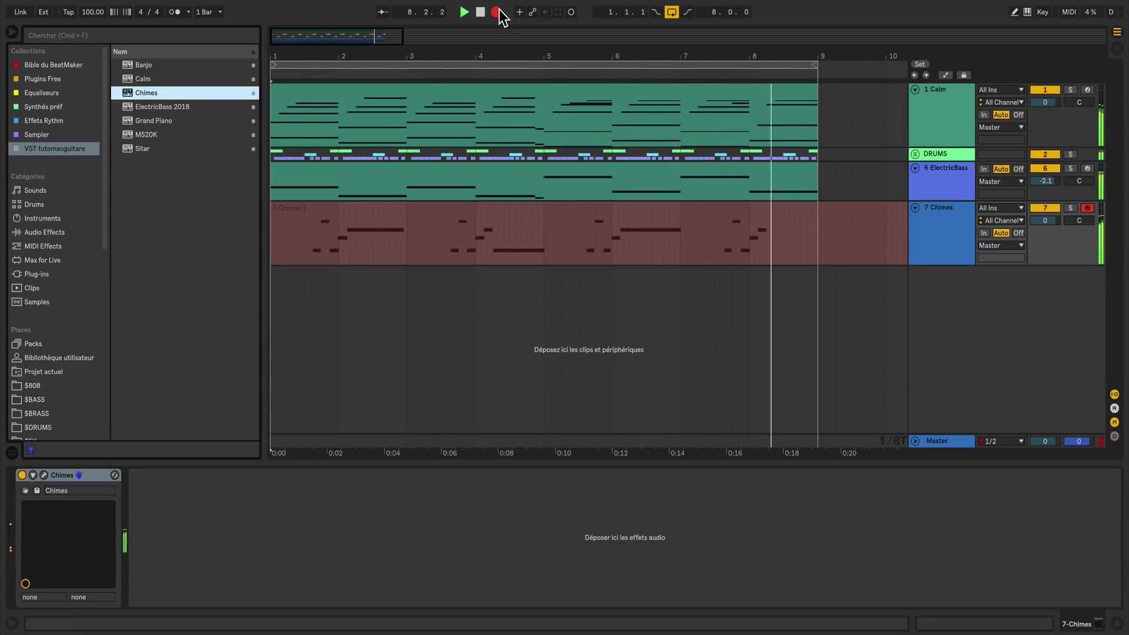
pyautogui.press('space')
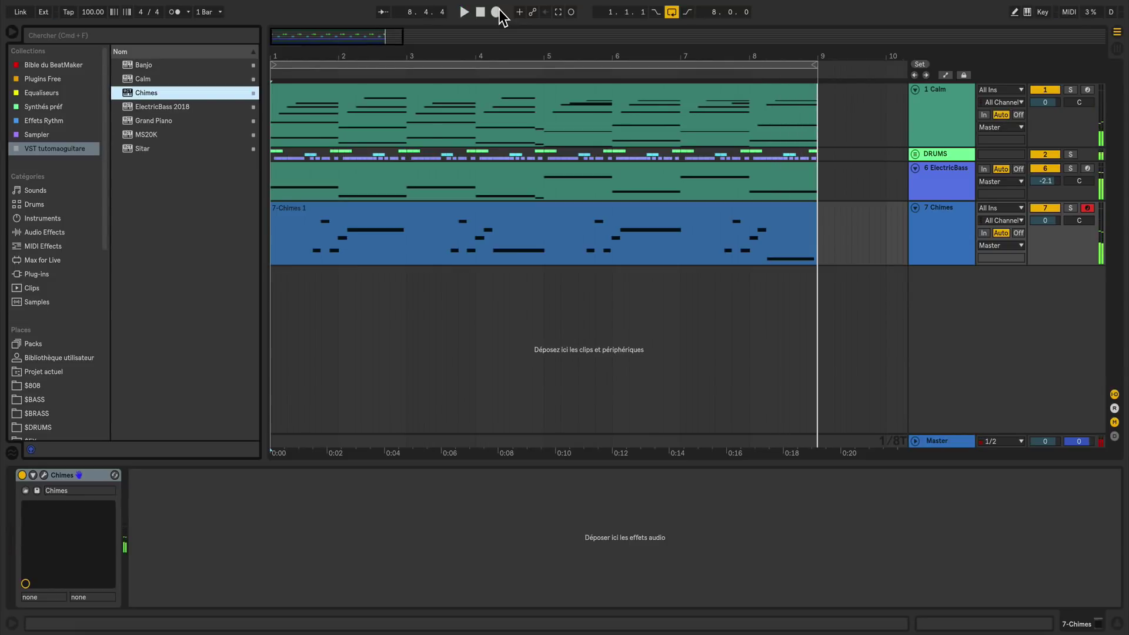
# - Open the recorded Chimes clip in the note editor and lower the Chimes track volume to -1.4 dB during playback
pyautogui.doubleClick(502, 222)
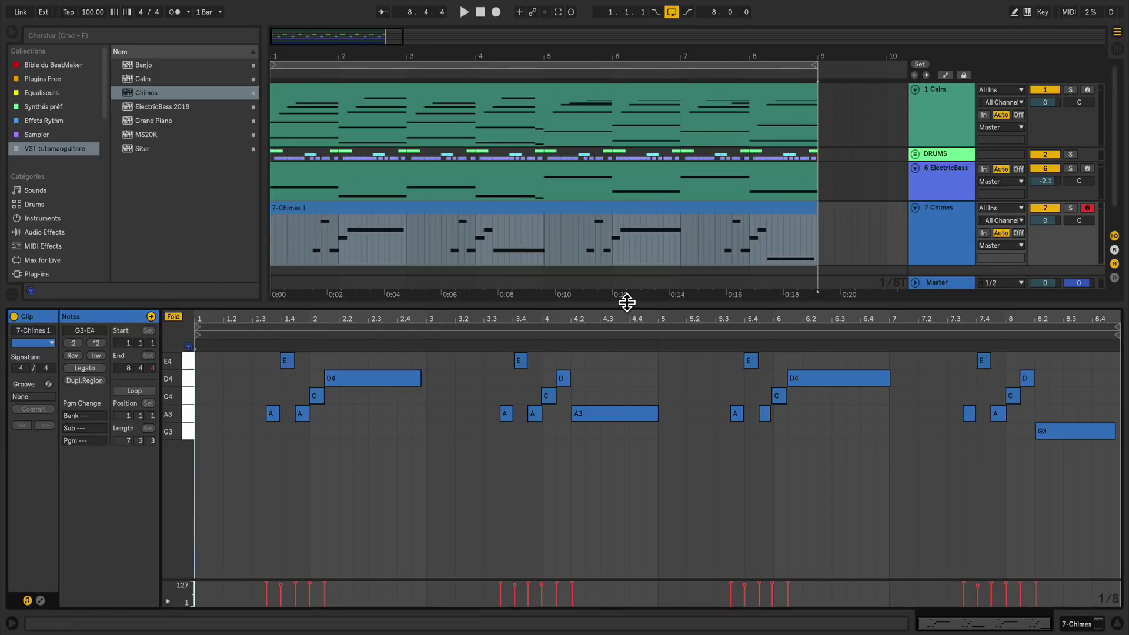
pyautogui.moveTo(631, 280); pyautogui.dragTo(624, 232)
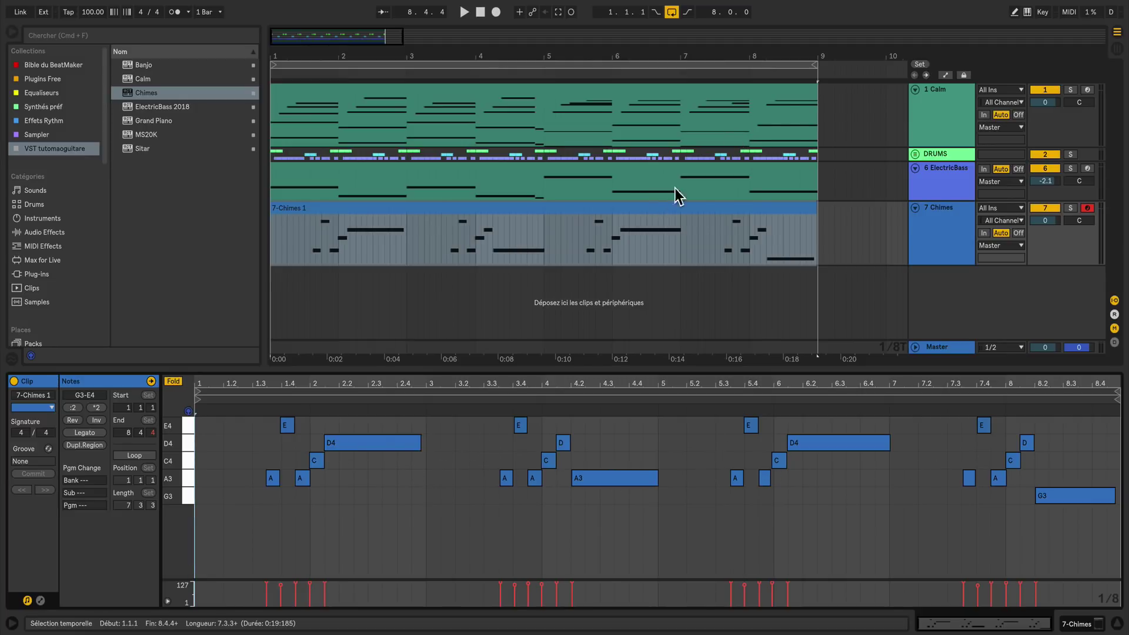
pyautogui.press('space')
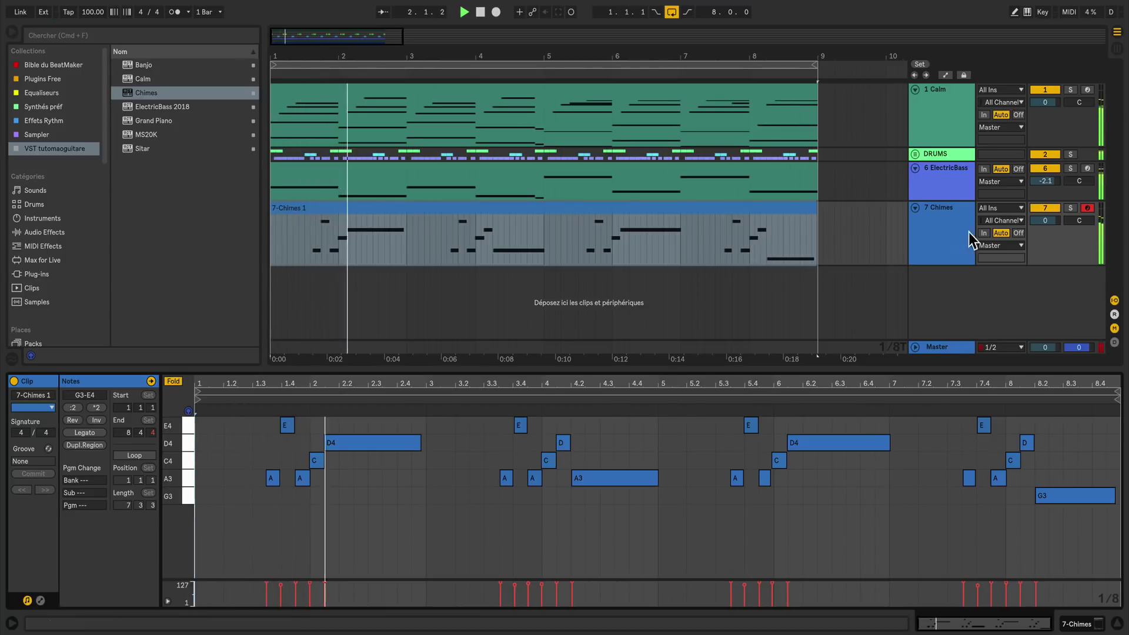
pyautogui.moveTo(1051, 221); pyautogui.dragTo(1051, 233)
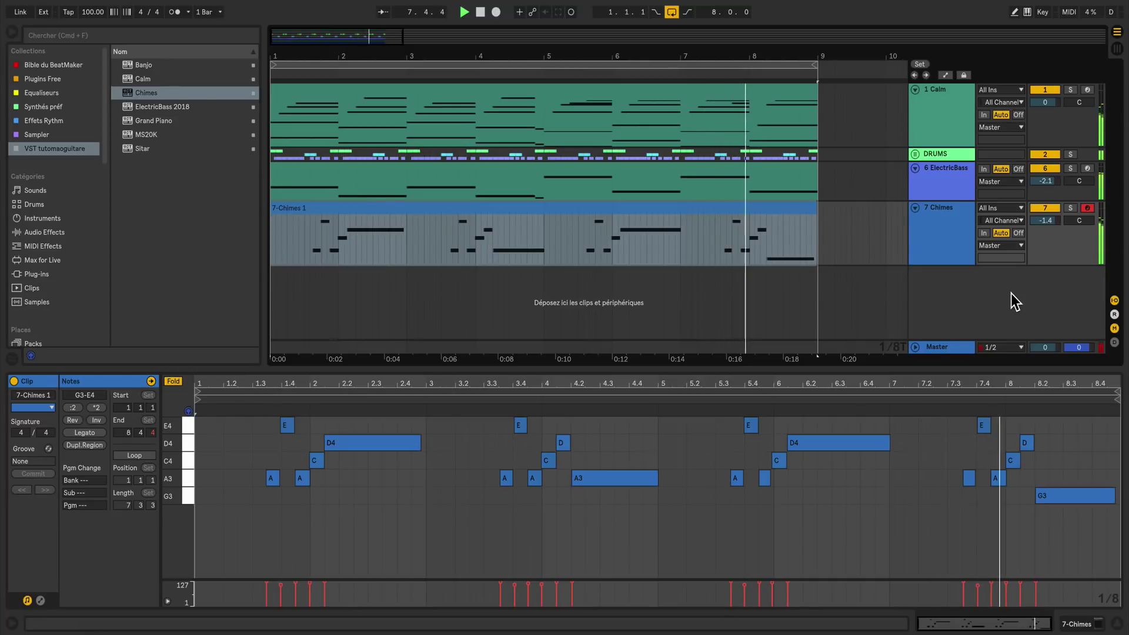
# - In the session mixer, select all four tracks from Calm to Chimes and lower their volumes together, bringing Chimes to -6.4 dB
pyautogui.press('Tab')
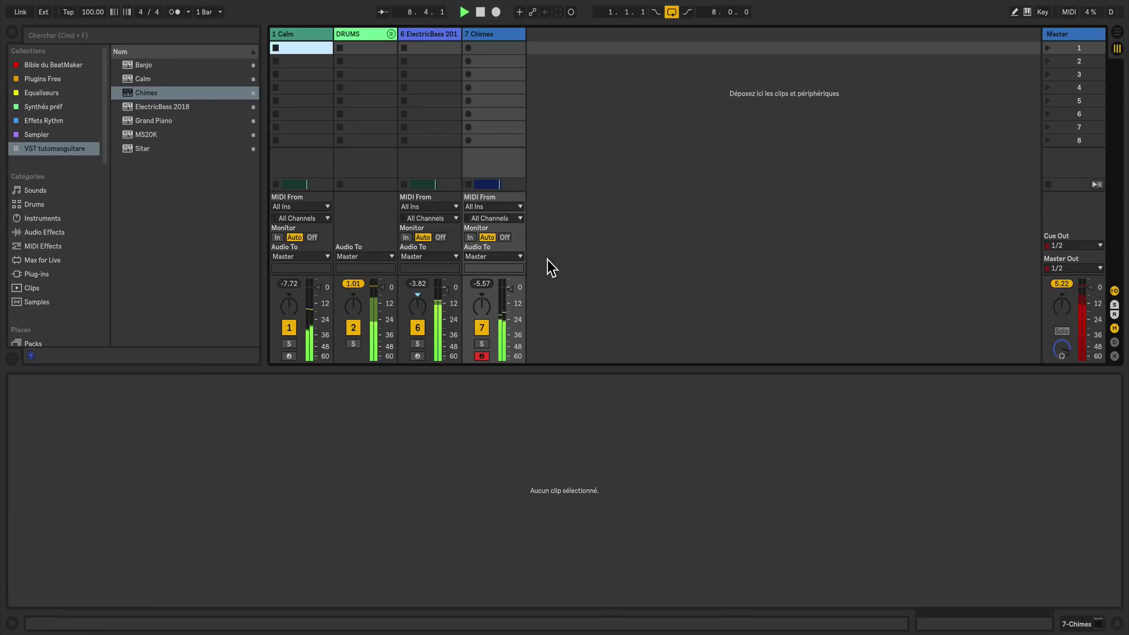
pyautogui.click(313, 33)
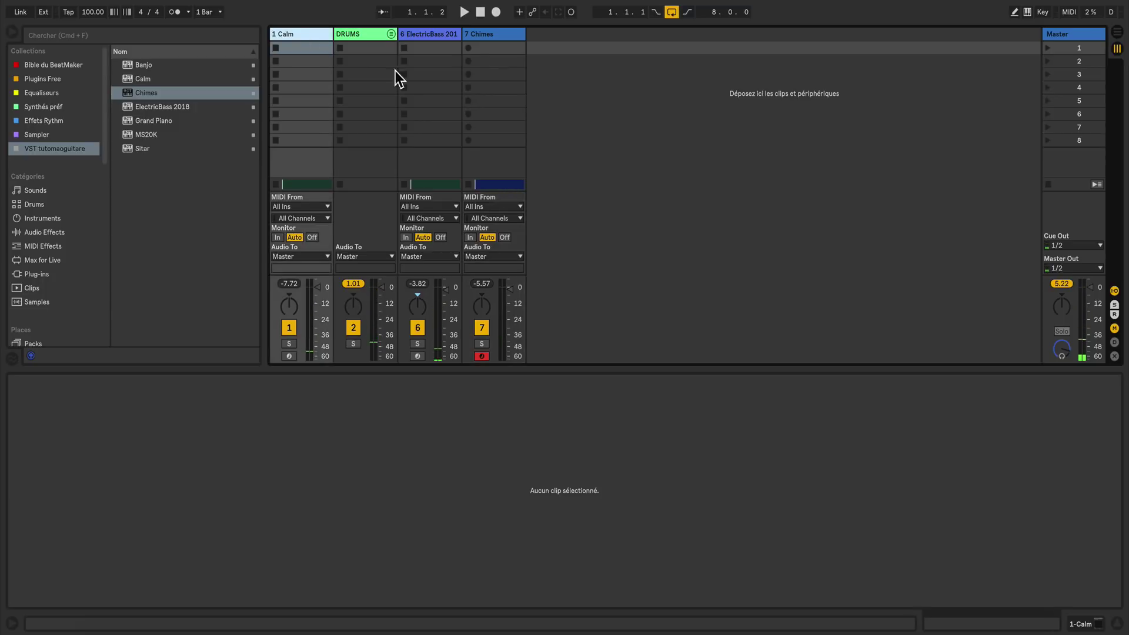
pyautogui.click(484, 36)
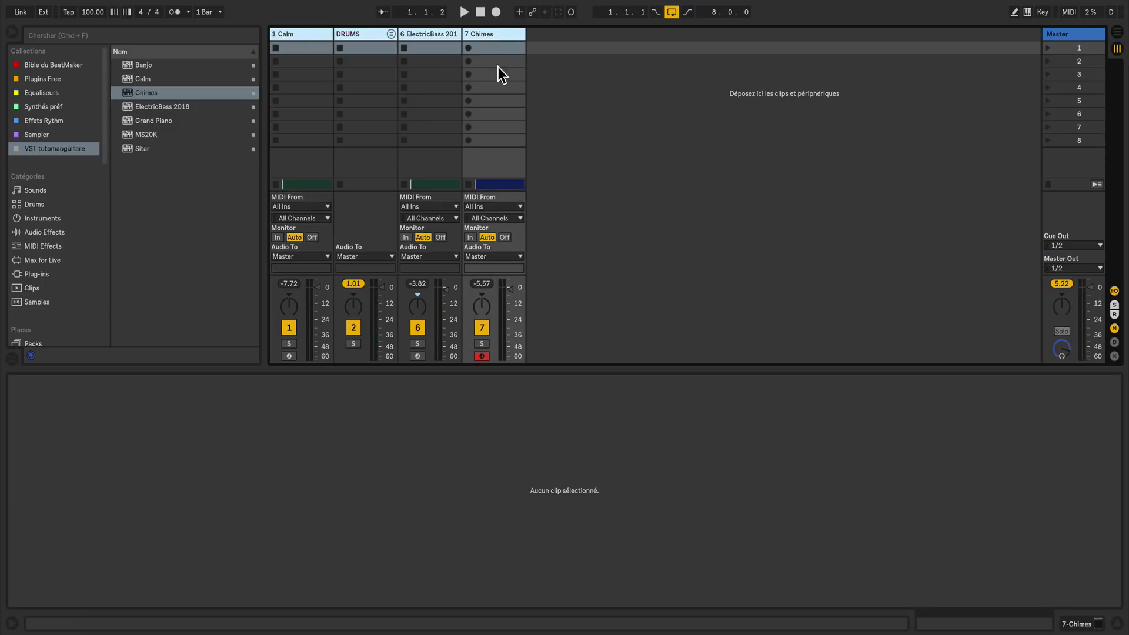
pyautogui.click(513, 288)
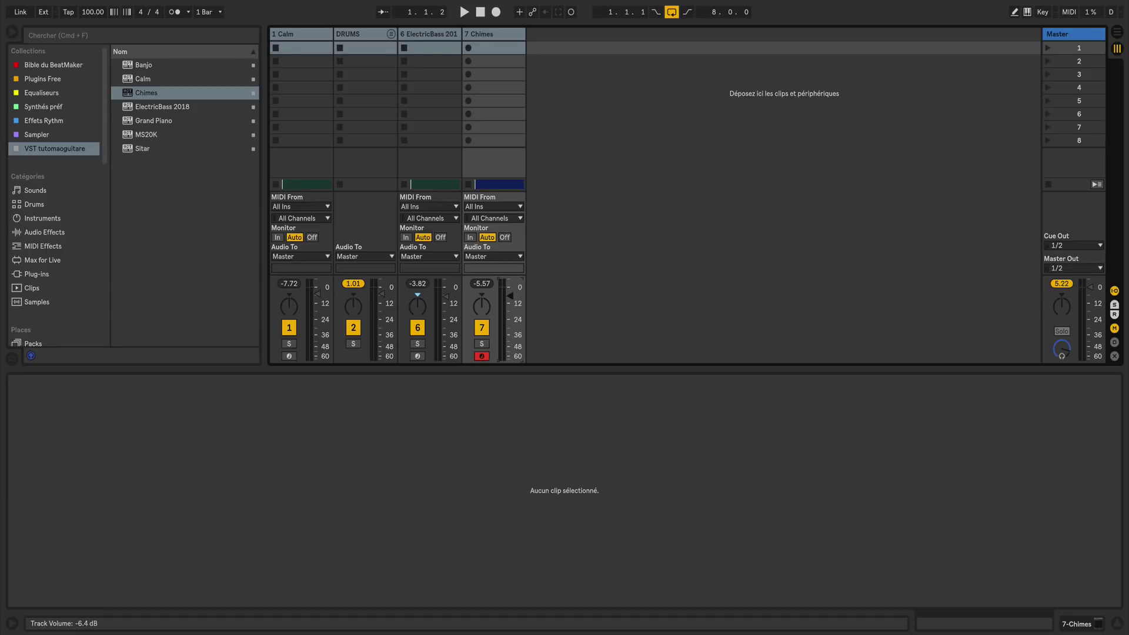
# - Rebalance the tracks individually during playback by lowering Chimes slightly and raising the DRUMS group volume to -3.7 dB
pyautogui.click(445, 37)
pyautogui.press('space')
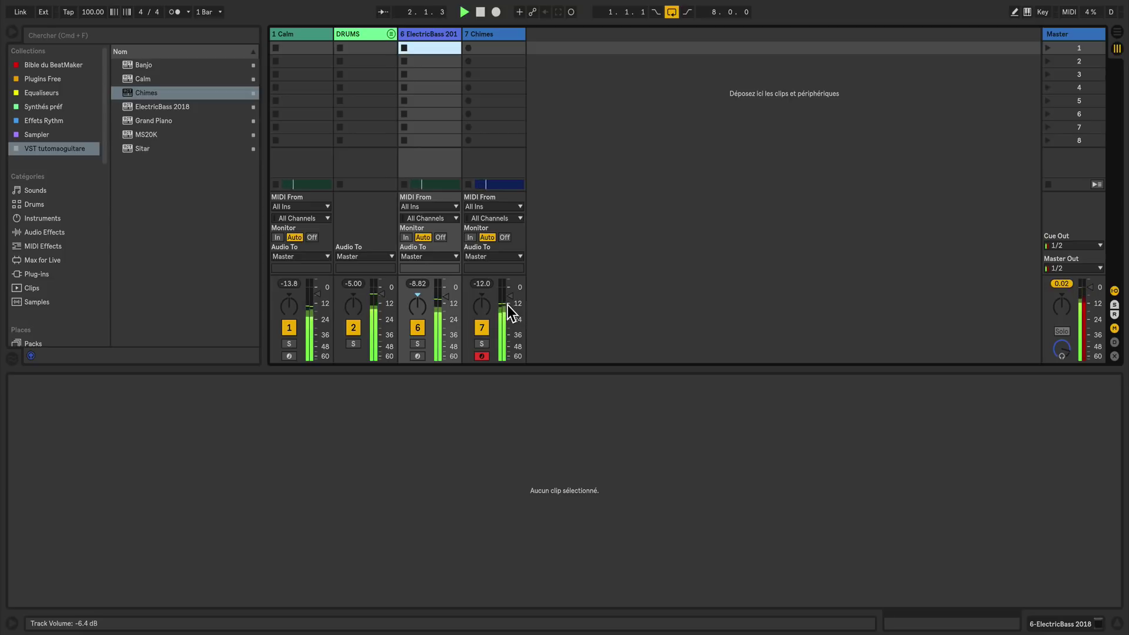
pyautogui.moveTo(513, 304); pyautogui.dragTo(513, 310)
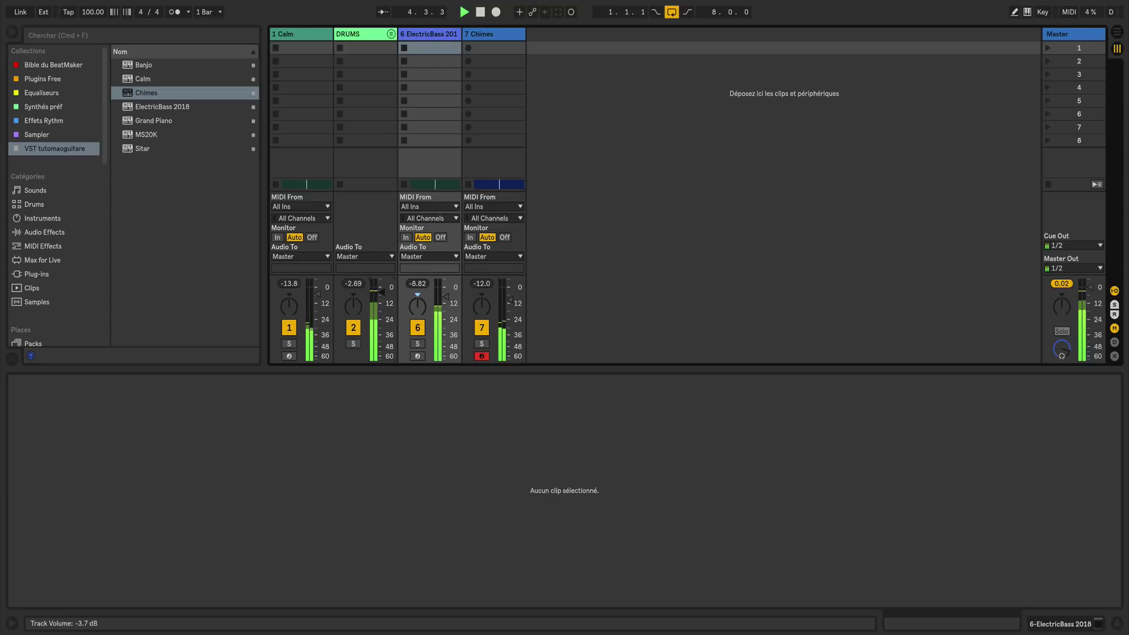
# - Add the Drum Buss preset Fat & Ruff in E to the DRUMS group
pyautogui.click(369, 33)
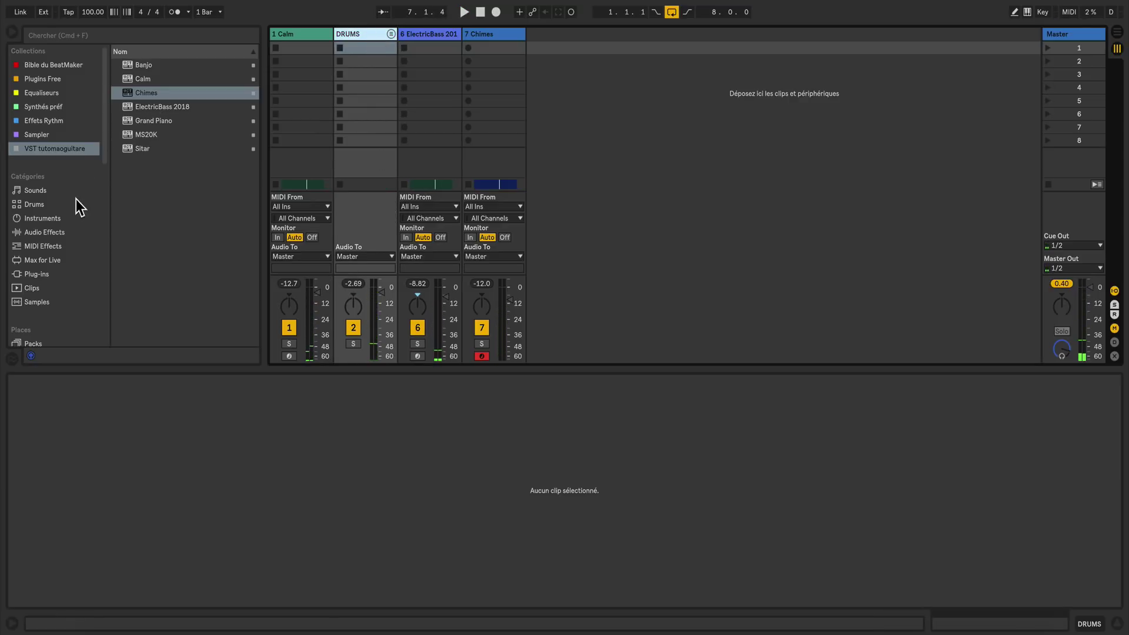
pyautogui.click(53, 231)
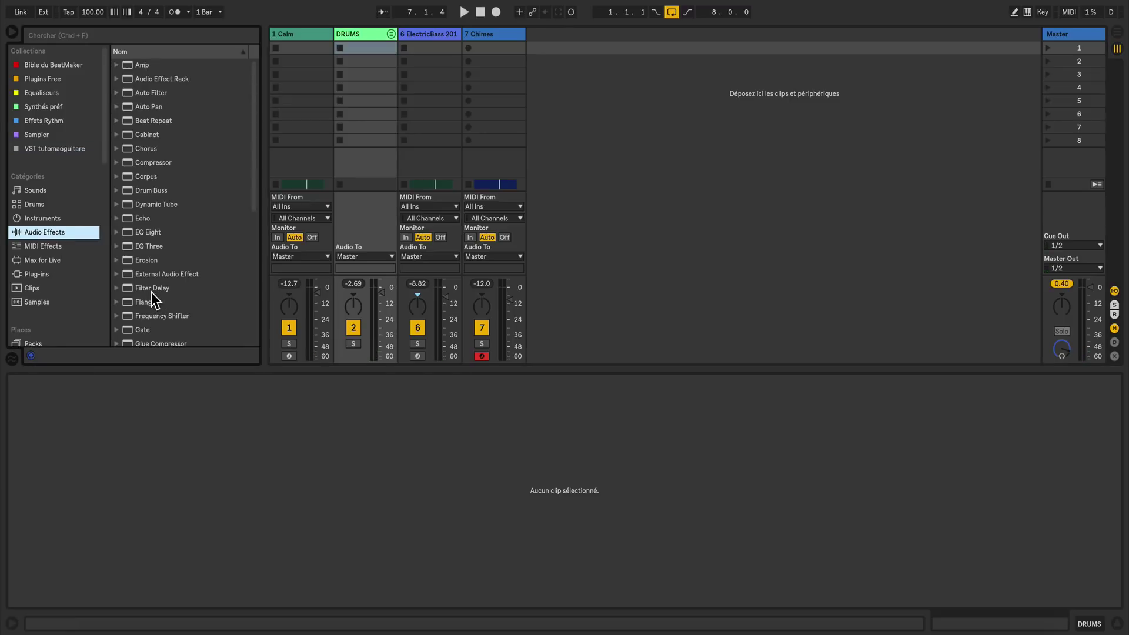
pyautogui.click(118, 192)
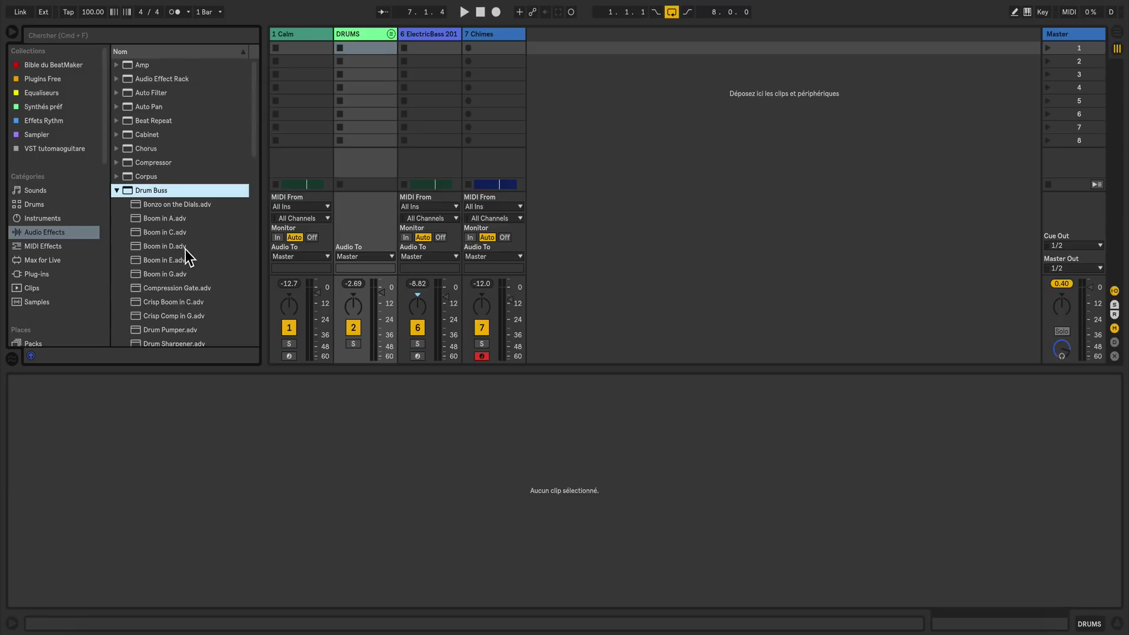
pyautogui.scroll(-3, 194, 265)
pyautogui.scroll(-1, 206, 288)
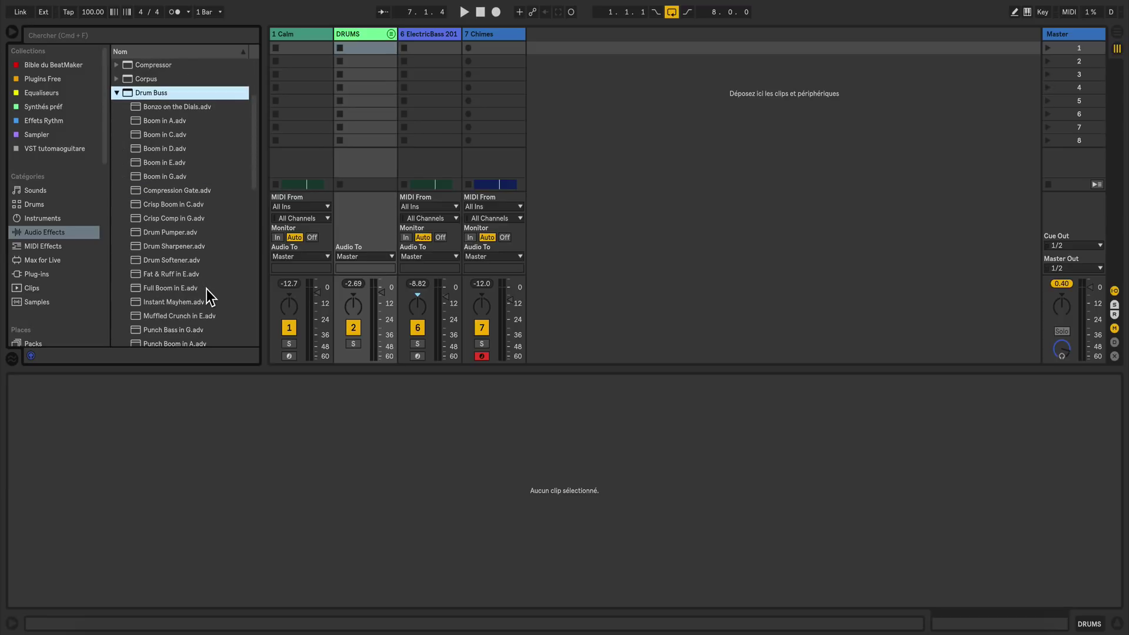
pyautogui.doubleClick(172, 274)
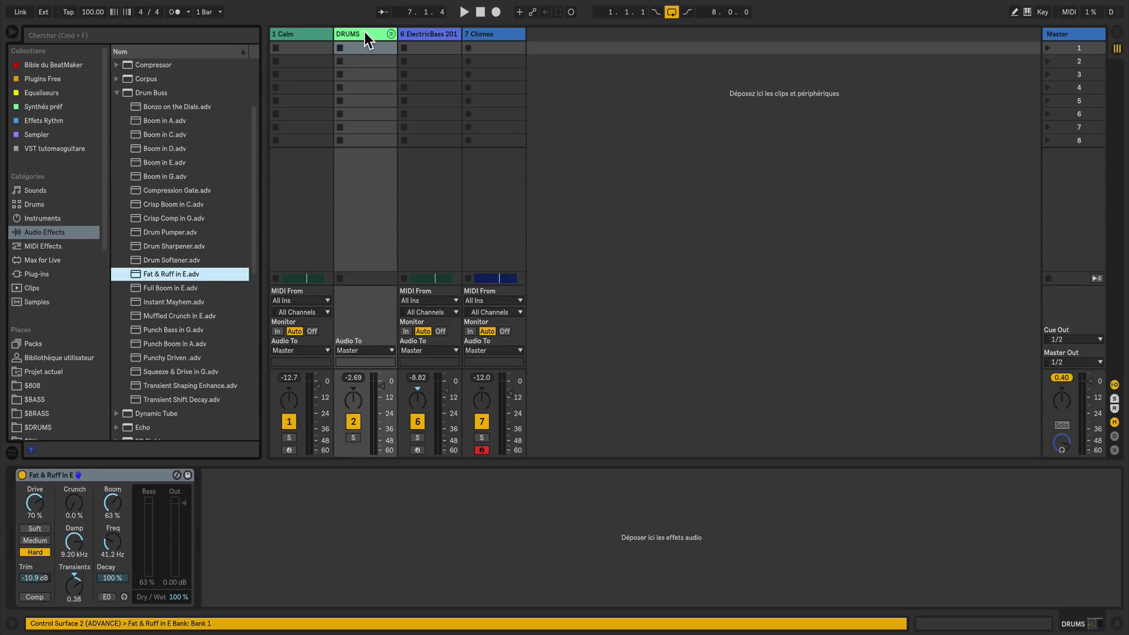
# - Solo the DRUMS group, compare its sound with Drum Buss off and on, and set Drum Buss to Medium with 29 % drive
pyautogui.click(364, 33)
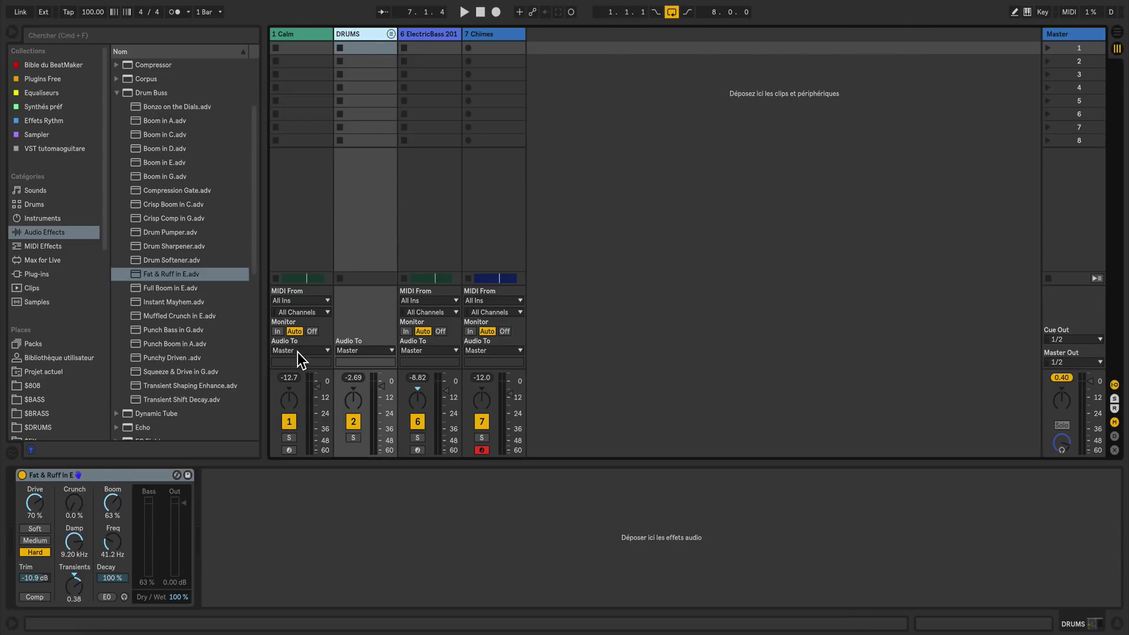
pyautogui.press('space')
pyautogui.click(349, 438)
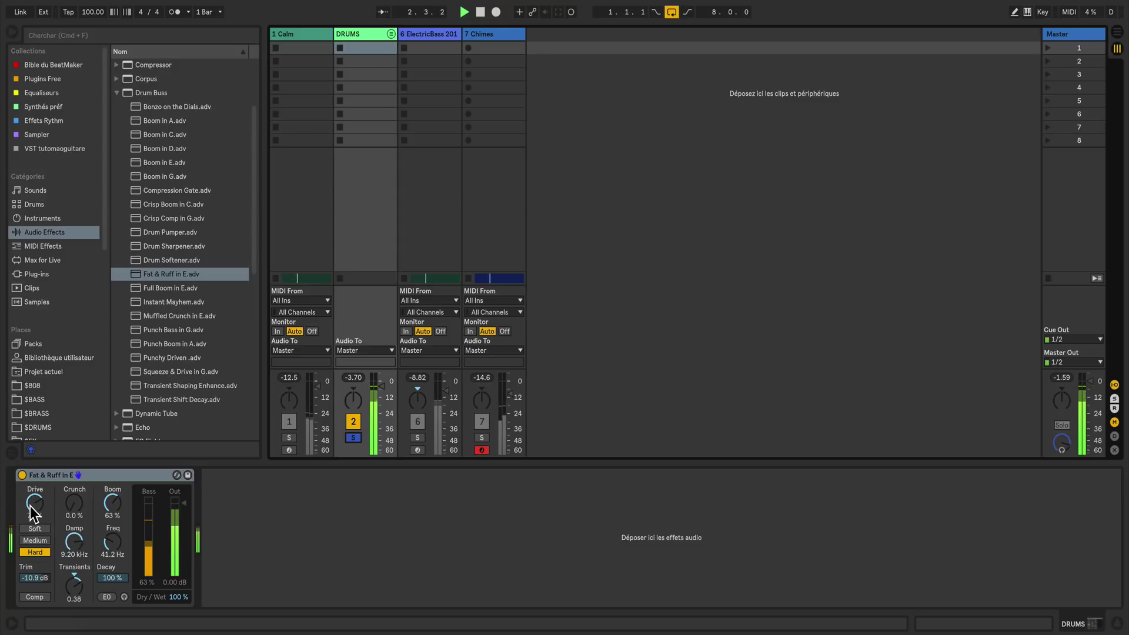
pyautogui.click(22, 475)
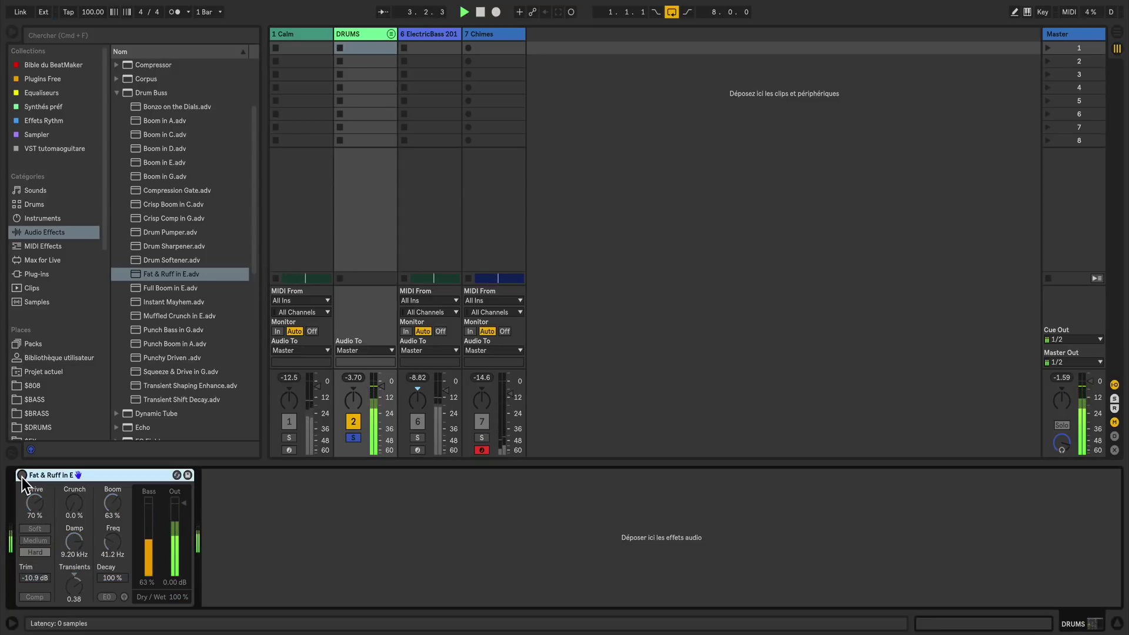
pyautogui.click(22, 476)
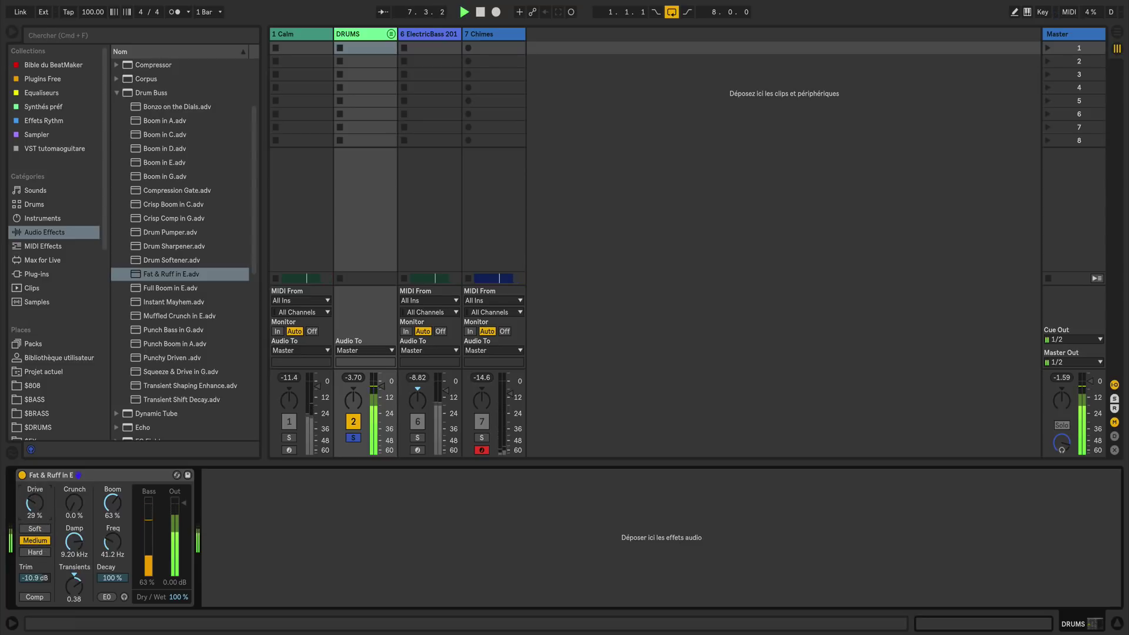
# - Unfold the DRUMS group, solo the Kick-Hip Hop1 track and play it back
pyautogui.click(391, 34)
pyautogui.click(427, 38)
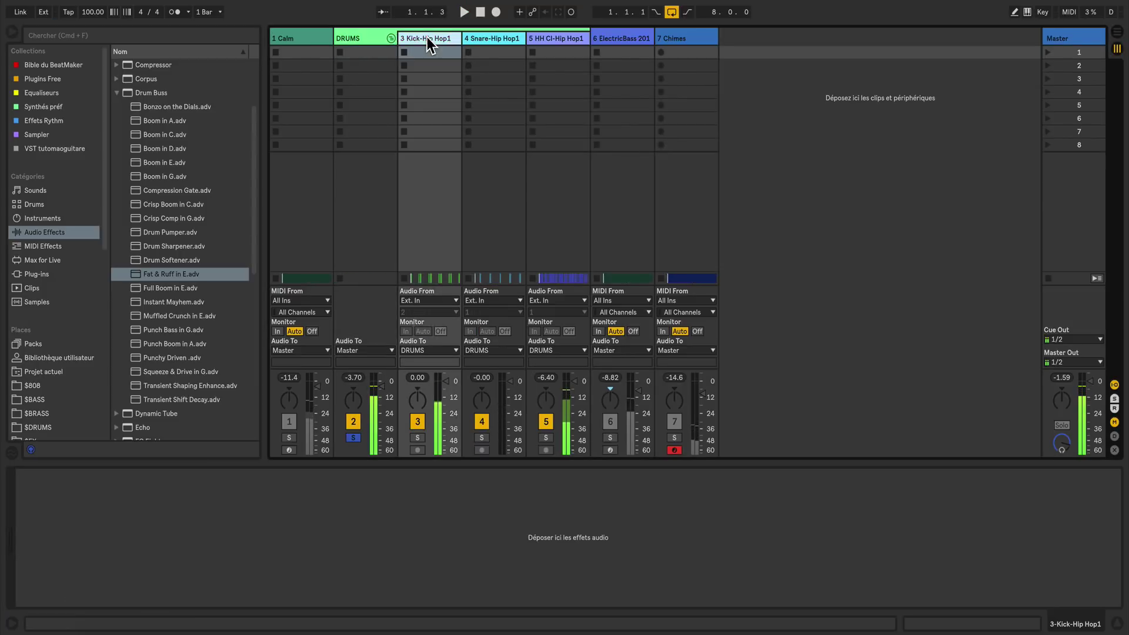
pyautogui.click(418, 438)
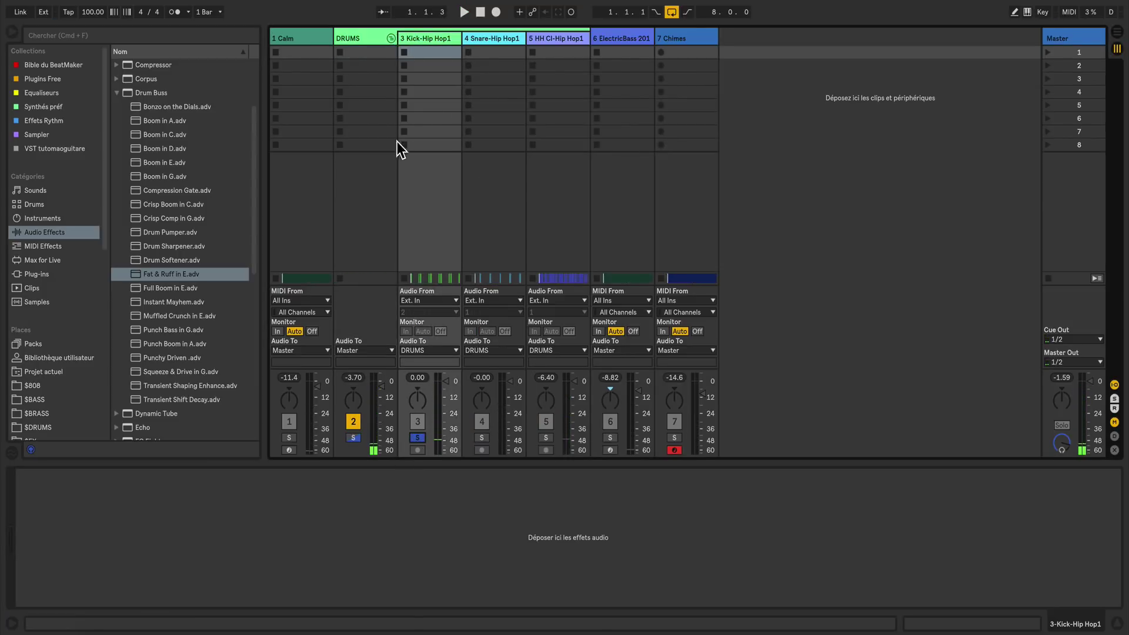
pyautogui.press('space')
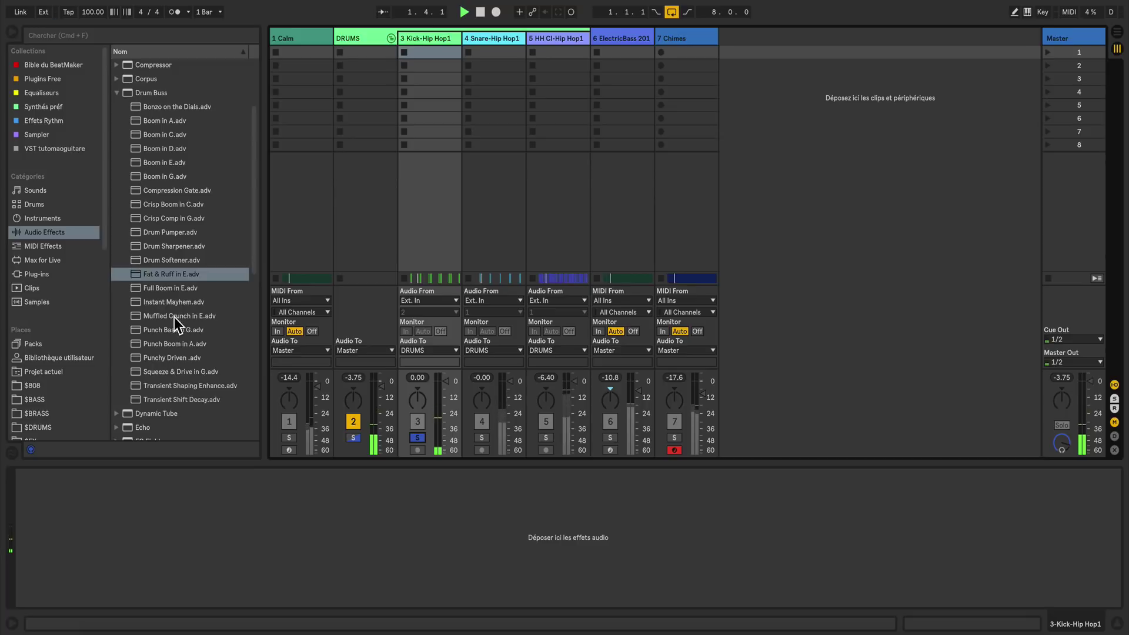
# - Add EQ Eight to the Kick-Hip Hop1 track and enlarge its frequency display
pyautogui.scroll(-3, 198, 345)
pyautogui.moveTo(160, 346); pyautogui.dragTo(212, 487)
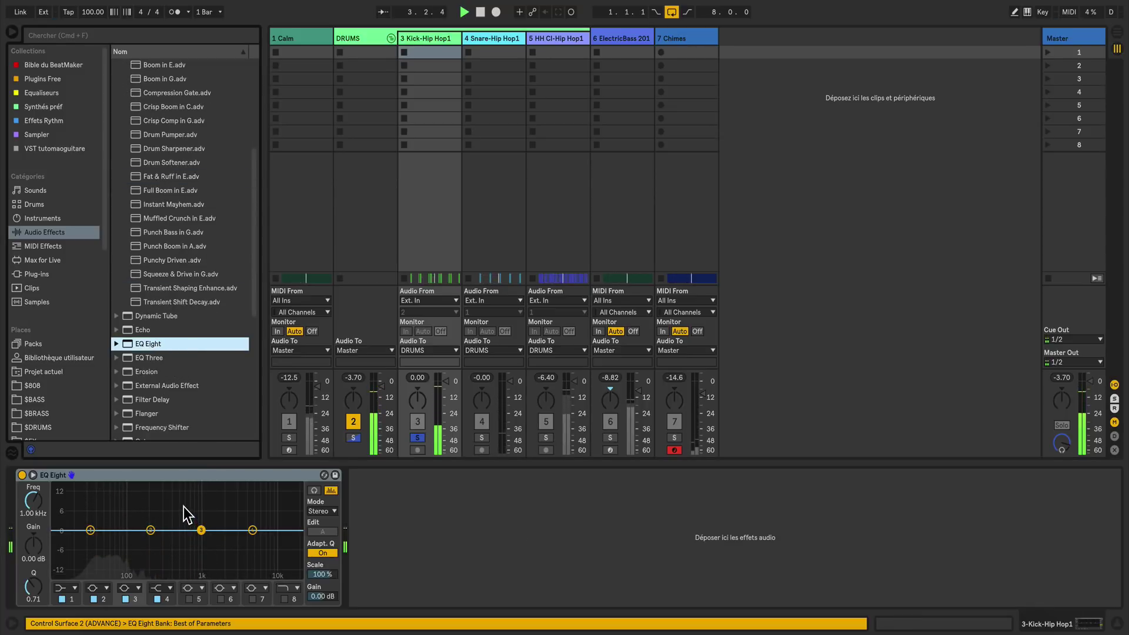
pyautogui.click(33, 475)
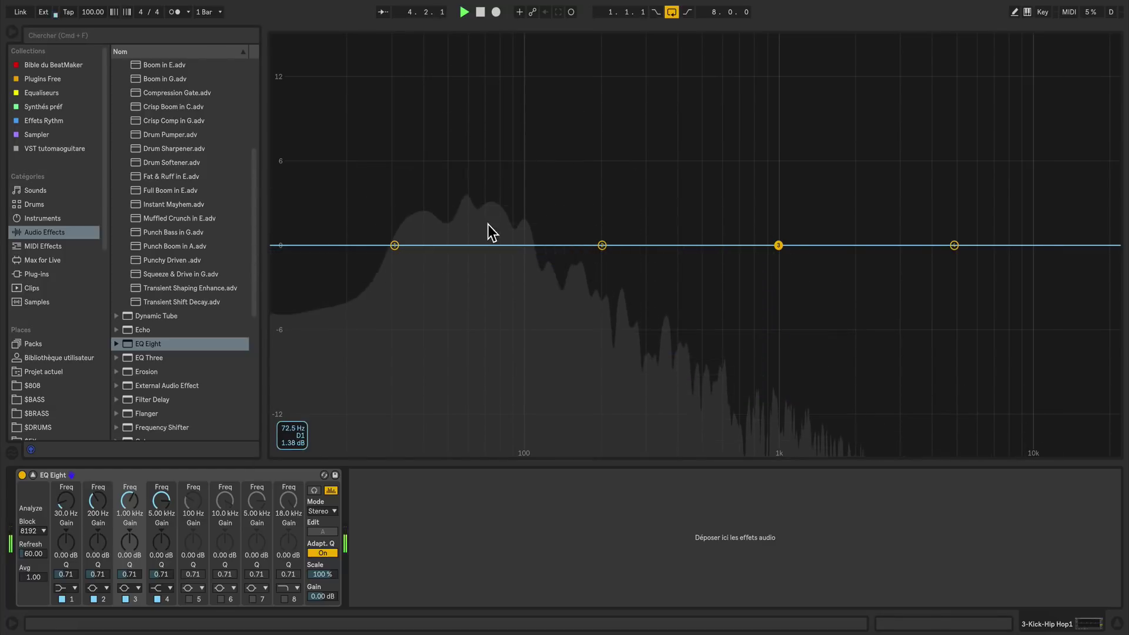
# - On the kick's EQ Eight, enable the band 8 high cut at 2.61 kHz and make band 1 a steep low cut at 58.8 Hz
pyautogui.click(285, 599)
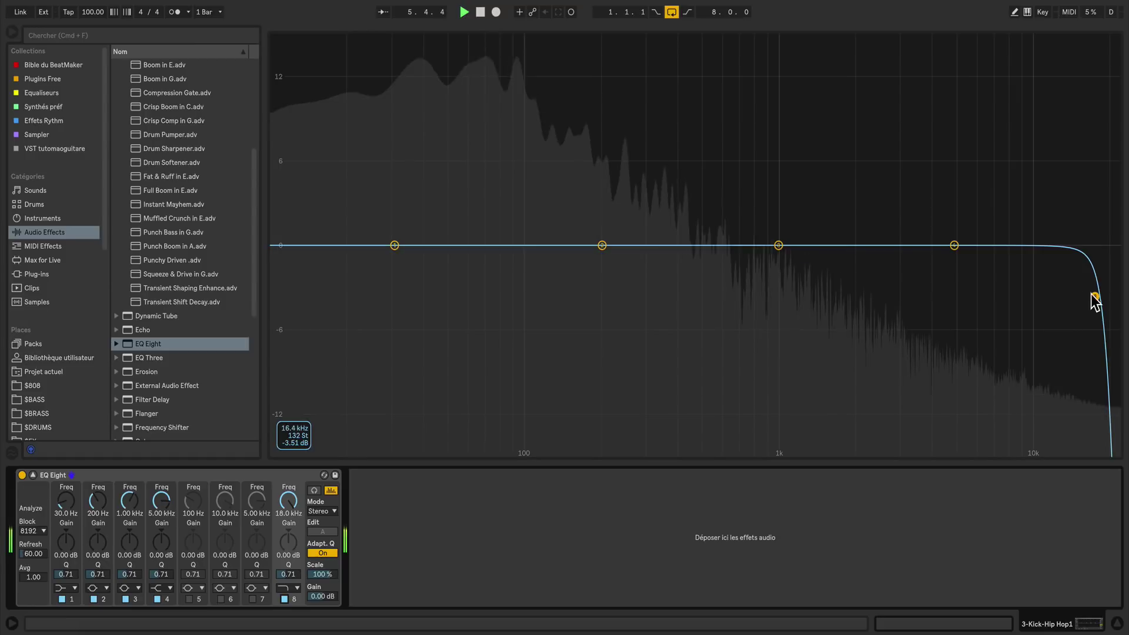
pyautogui.moveTo(1094, 296); pyautogui.dragTo(883, 296)
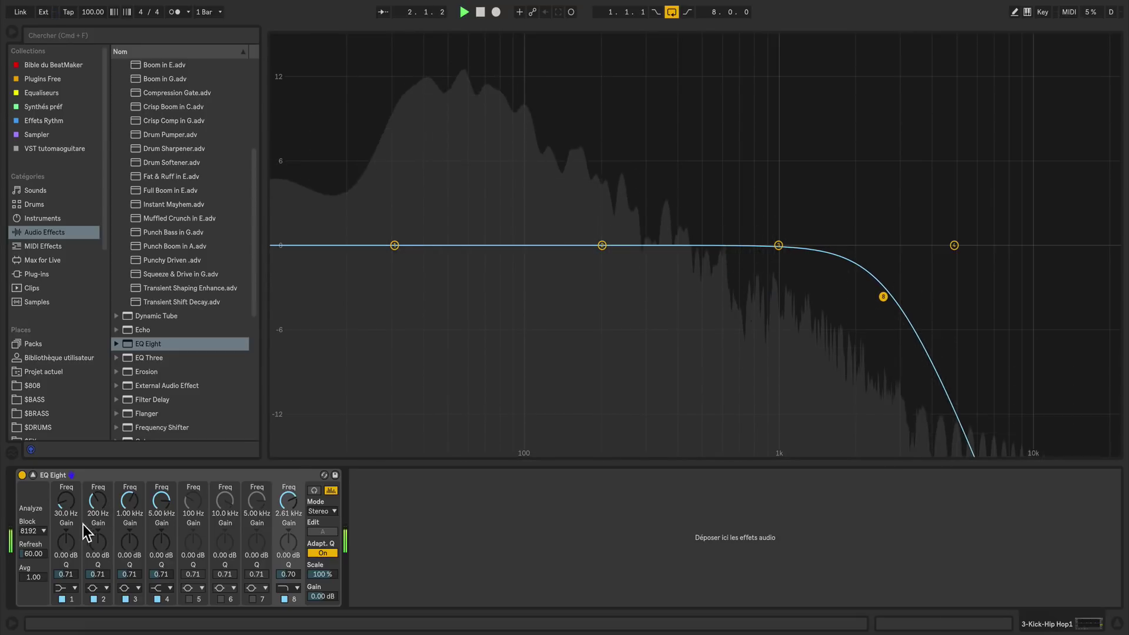
pyautogui.click(67, 589)
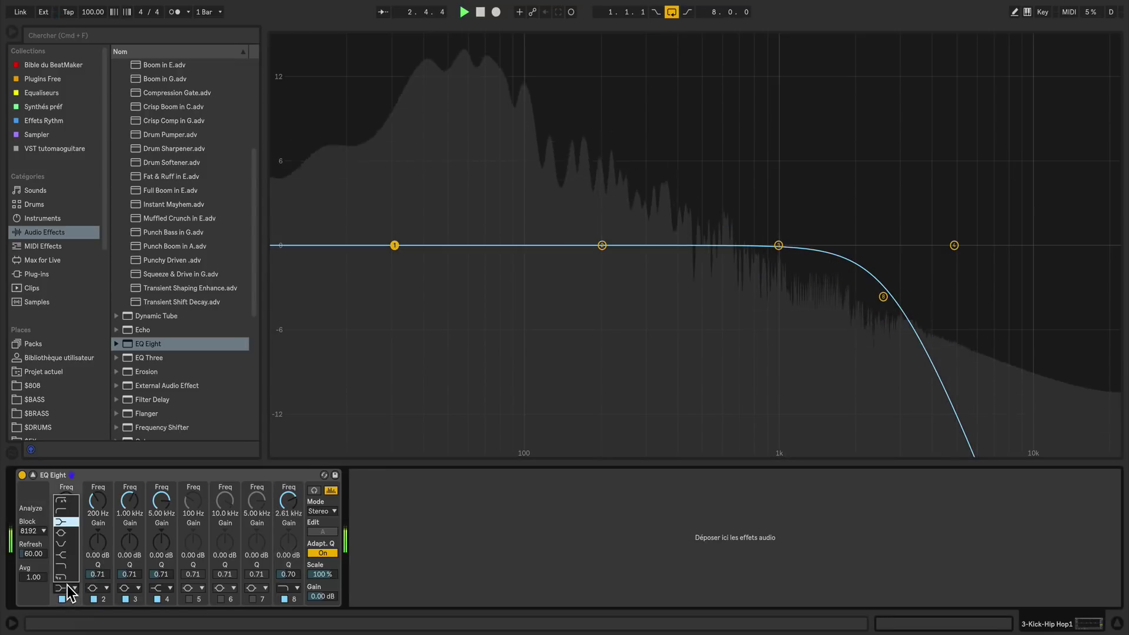
pyautogui.click(61, 501)
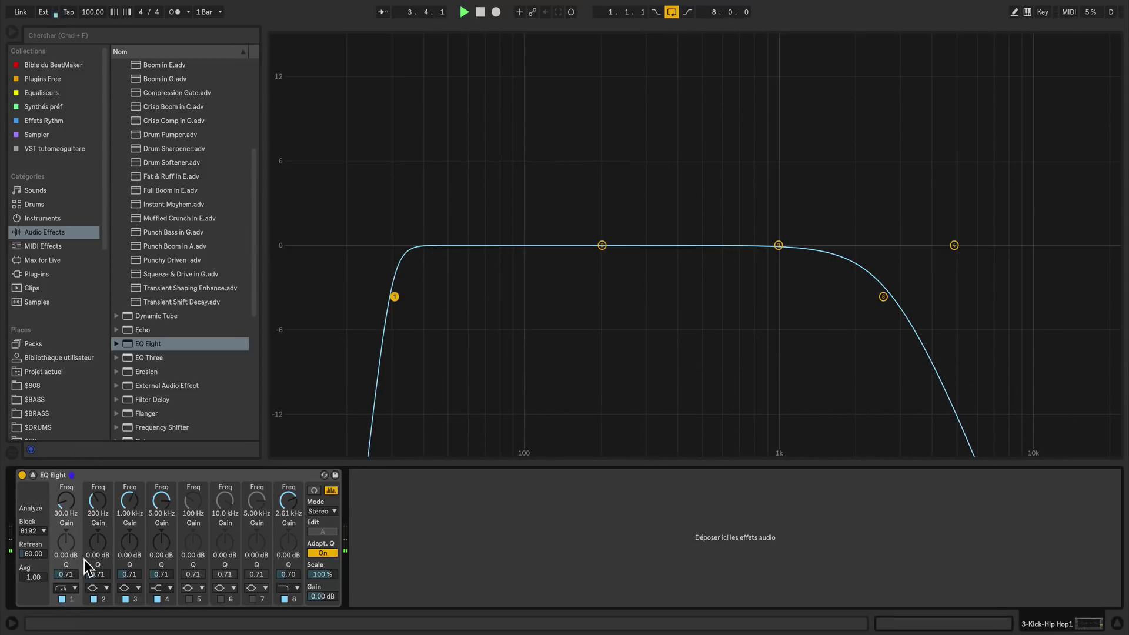
pyautogui.moveTo(69, 513); pyautogui.dragTo(69, 502)
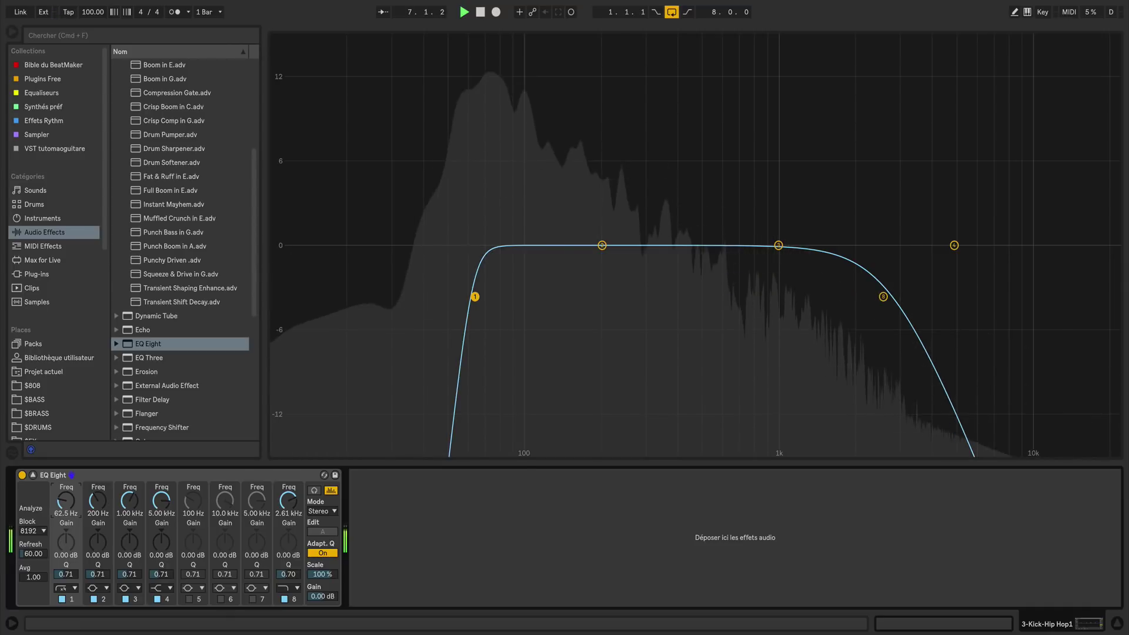
pyautogui.moveTo(475, 297); pyautogui.dragTo(469, 297)
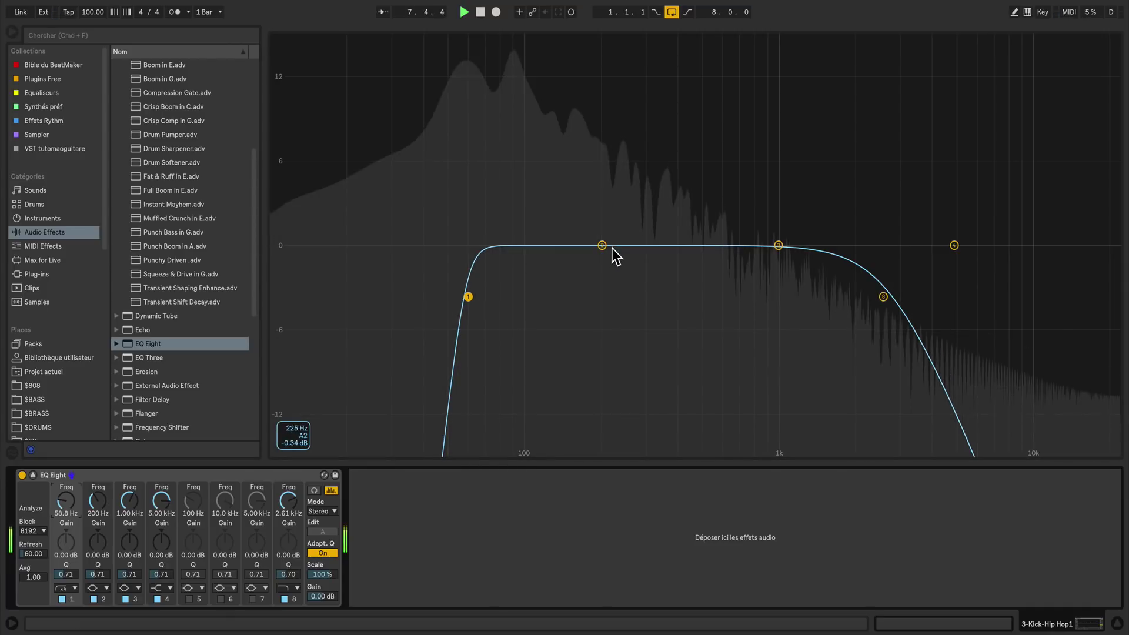
# - Boost the kick's EQ by 1.91 dB at 192 Hz, cut 2.23 dB at 1.01 kHz, and compare the sound with EQ Eight off and on
pyautogui.moveTo(603, 245); pyautogui.dragTo(598, 218)
pyautogui.moveTo(777, 246); pyautogui.dragTo(780, 276)
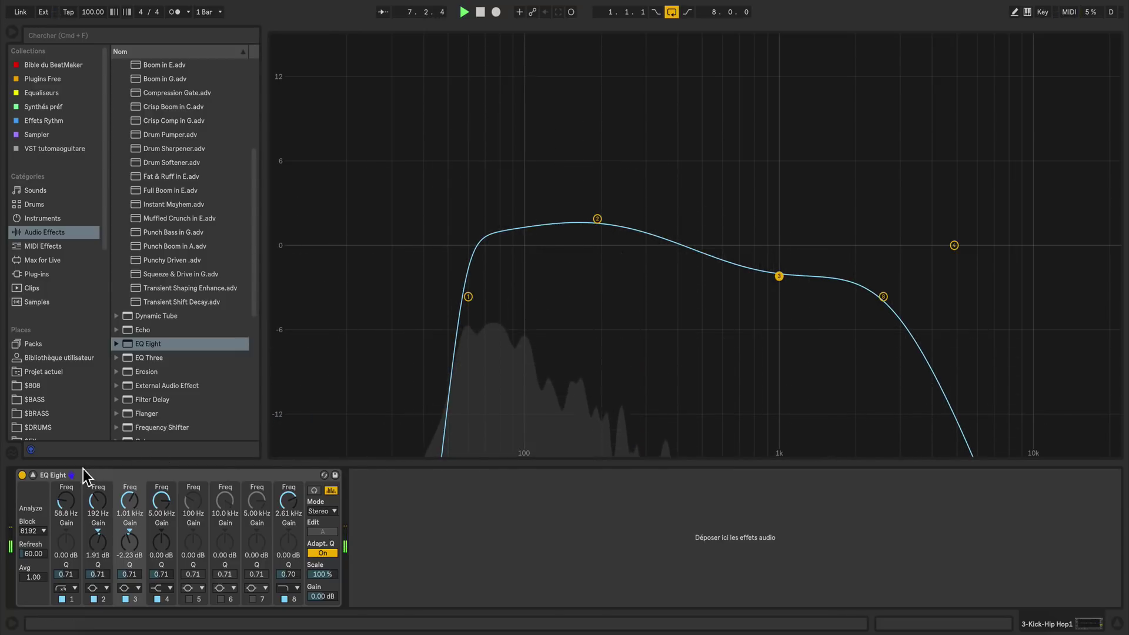
pyautogui.click(23, 475)
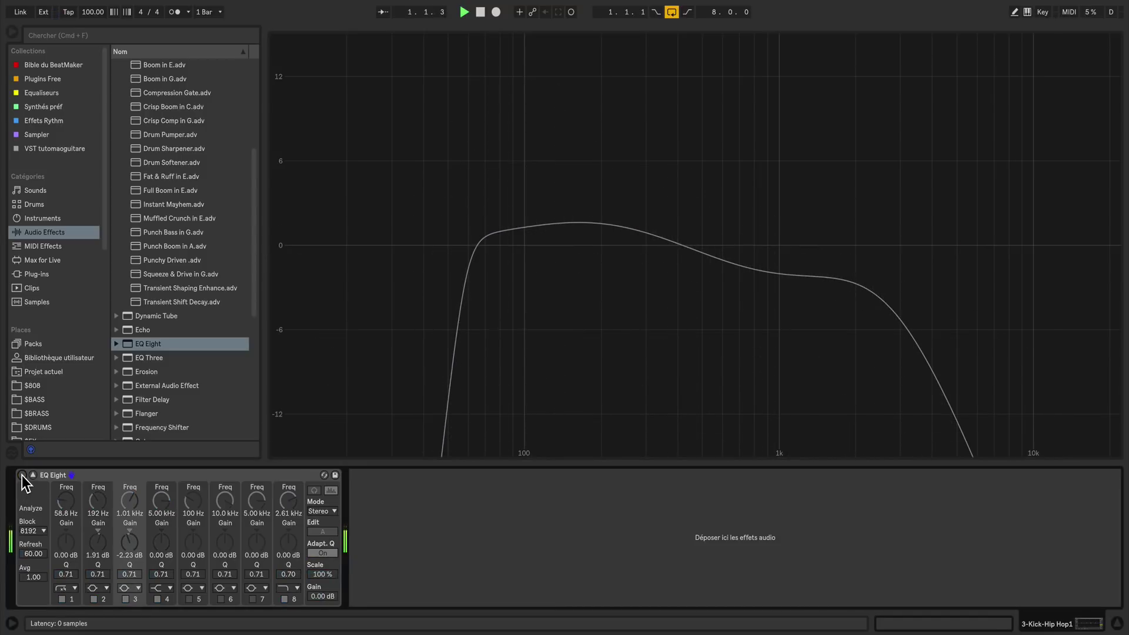
pyautogui.click(23, 476)
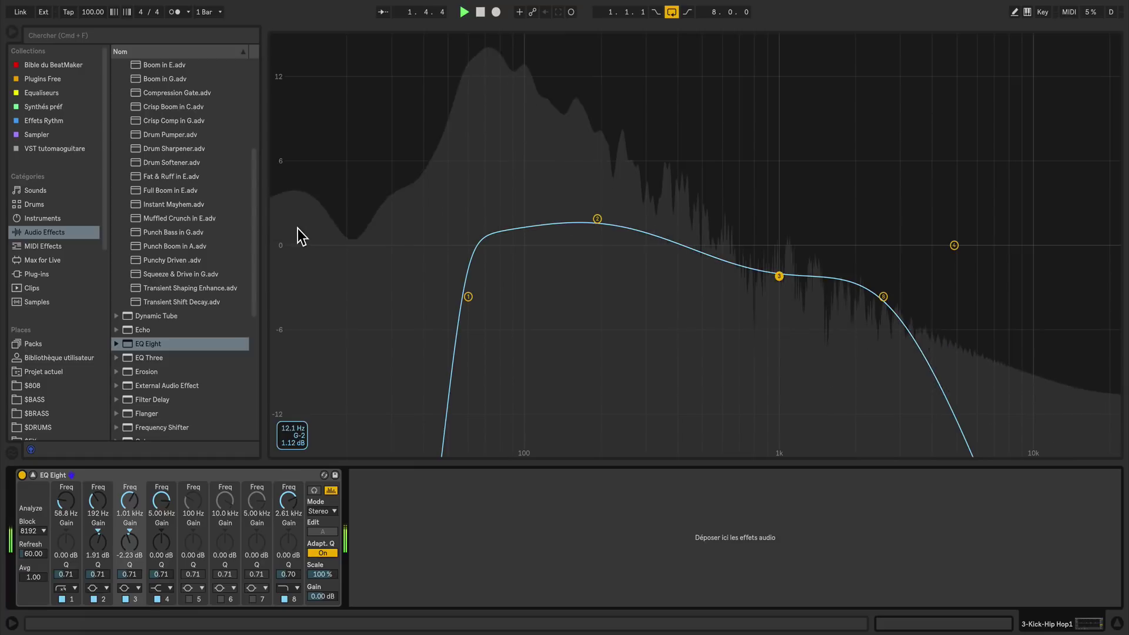
# - Collapse the kick's enlarged EQ display, lower the Kick-Hip Hop1 track's volume and reset its peak level
pyautogui.click(33, 475)
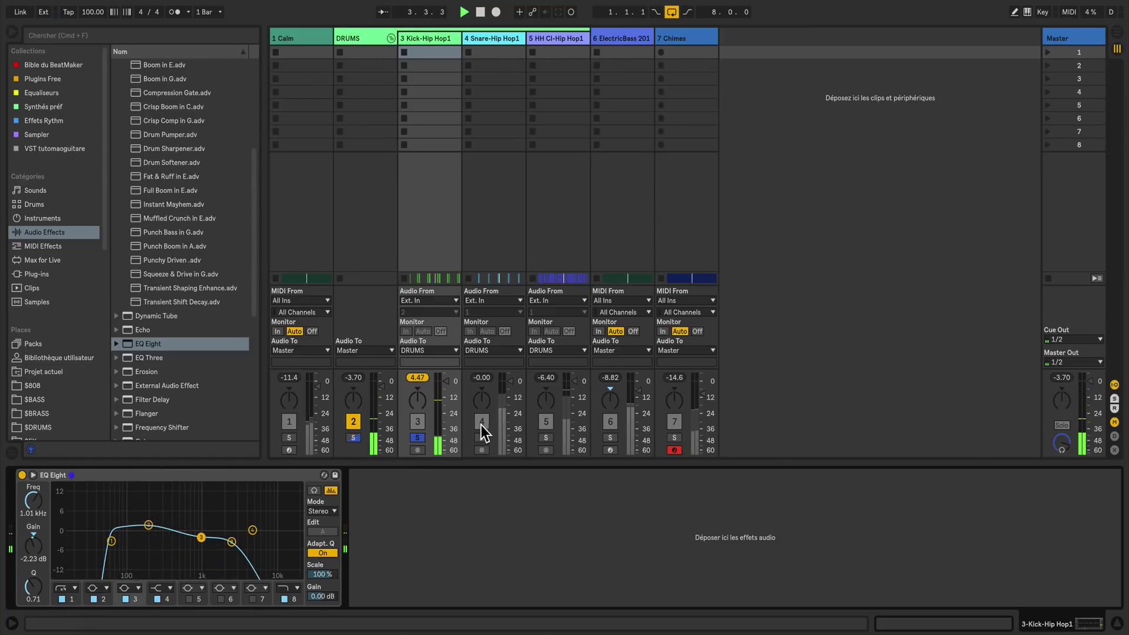
pyautogui.moveTo(414, 378)
pyautogui.mouseDown()
pyautogui.moveTo(450, 393)
pyautogui.moveTo(450, 353)
pyautogui.moveTo(446, 388)
pyautogui.moveTo(420, 386)
pyautogui.mouseUp()
pyautogui.click(419, 381)
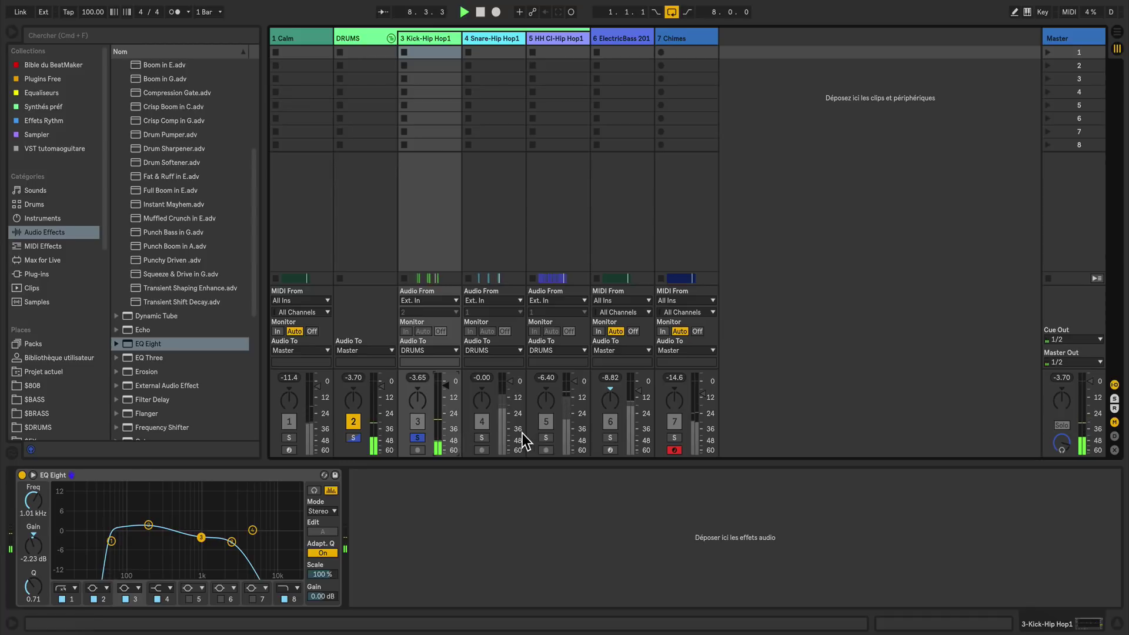
# - Solo the Snare-Hip Hop1 track, add EQ Eight to it and enlarge its frequency display
pyautogui.click(478, 438)
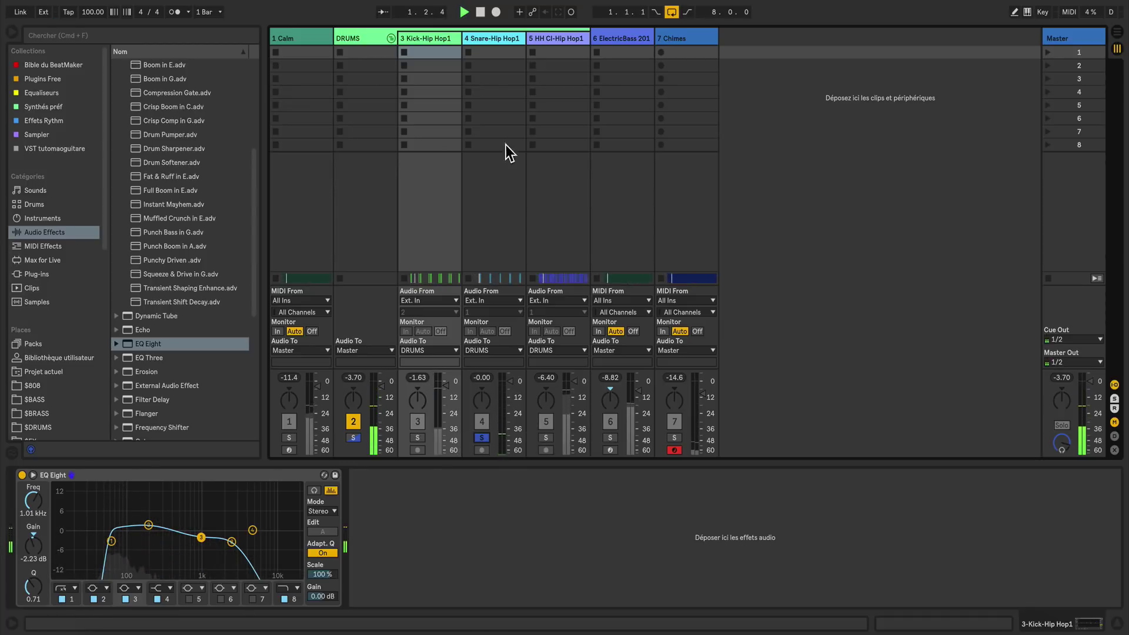
pyautogui.click(494, 37)
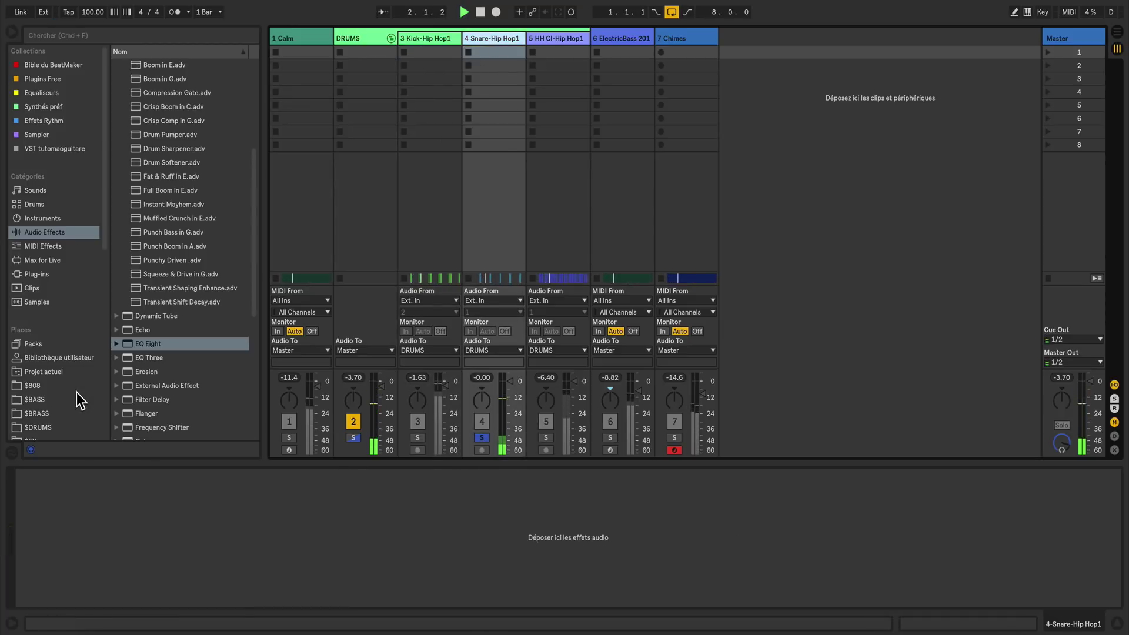
pyautogui.doubleClick(149, 345)
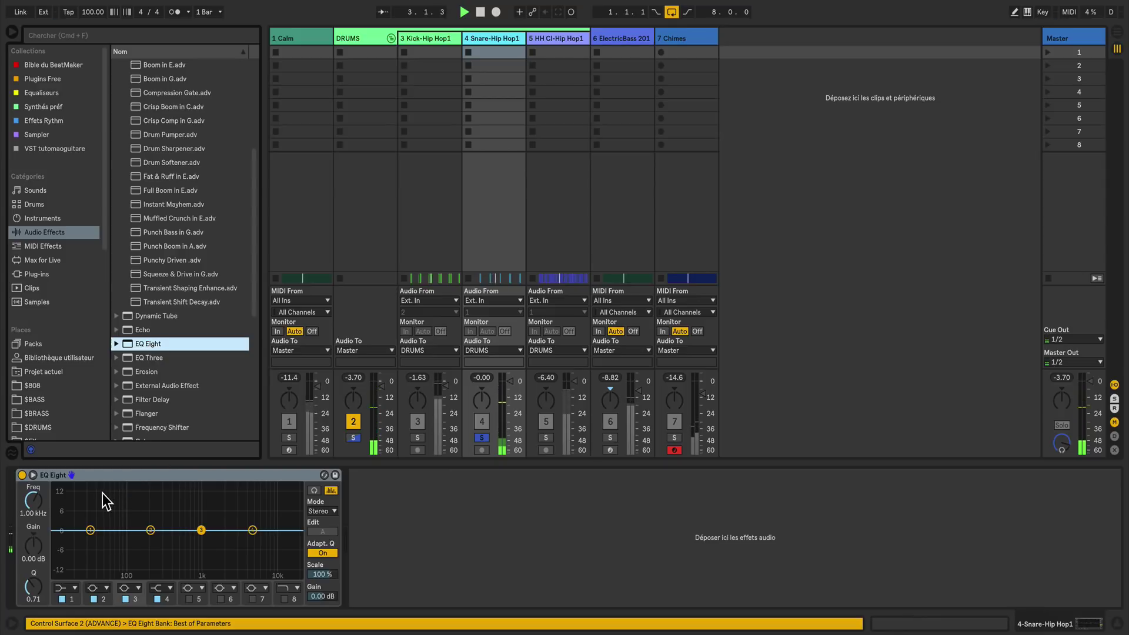
pyautogui.click(34, 475)
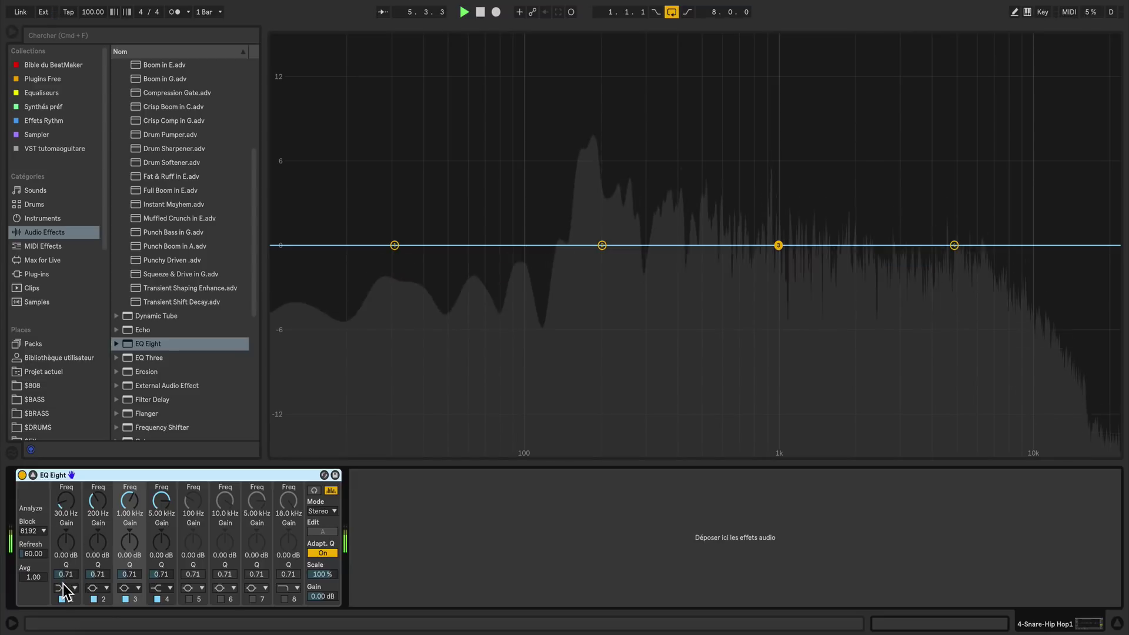
# - On the snare's EQ, make band 1 a steep low cut at 115 Hz and enable the band 8 high cut at 3.98 kHz
pyautogui.click(65, 587)
pyautogui.click(67, 505)
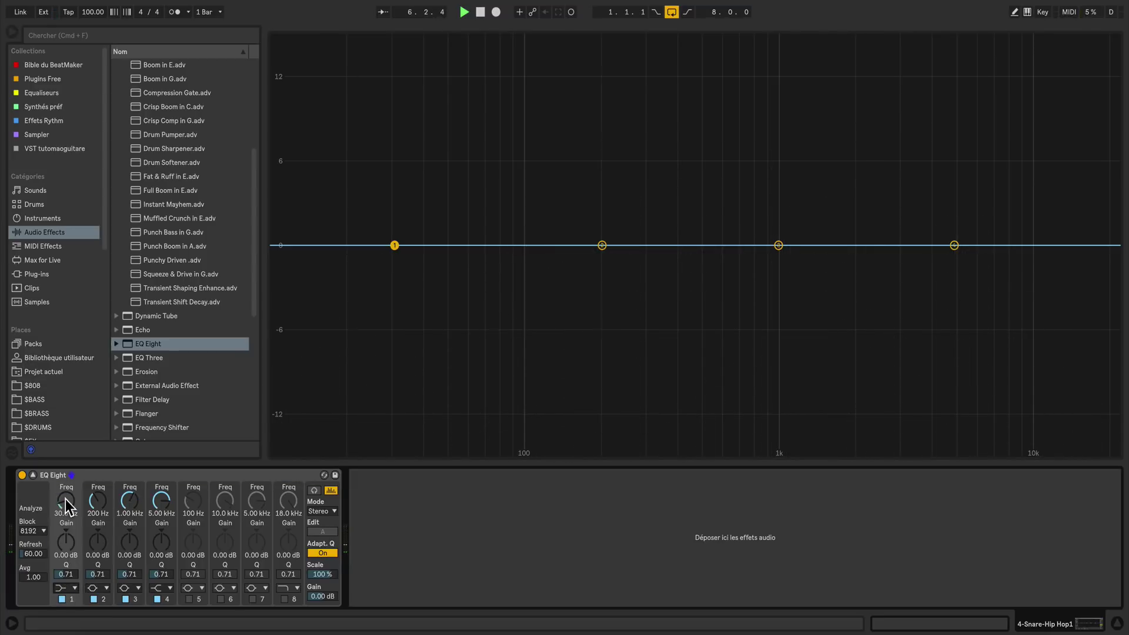
pyautogui.moveTo(70, 511); pyautogui.dragTo(70, 476)
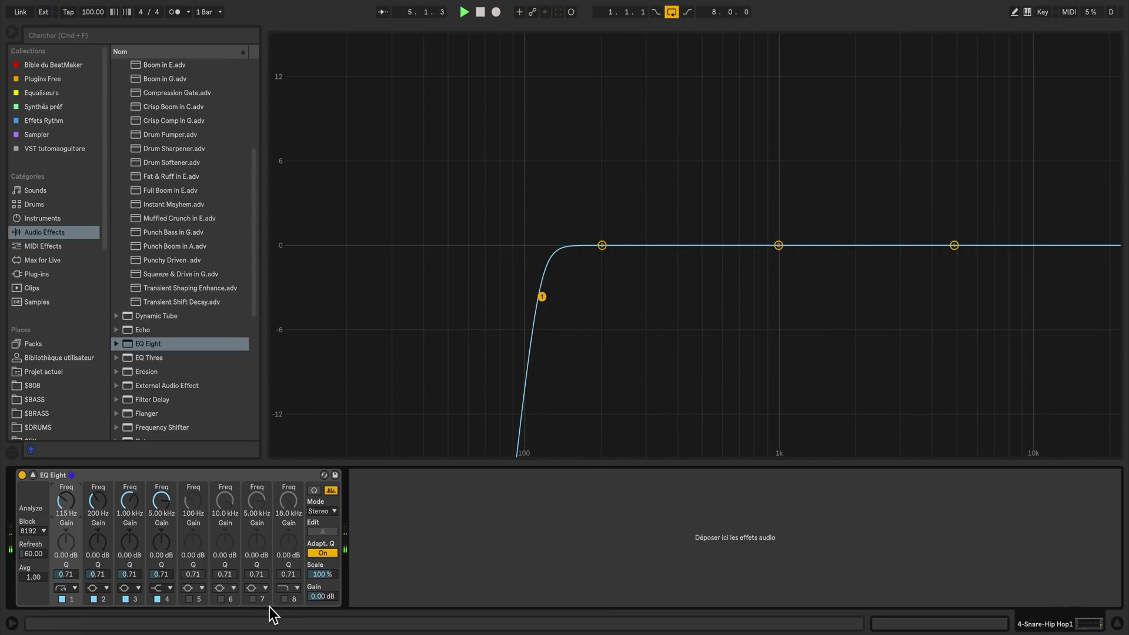
pyautogui.click(282, 602)
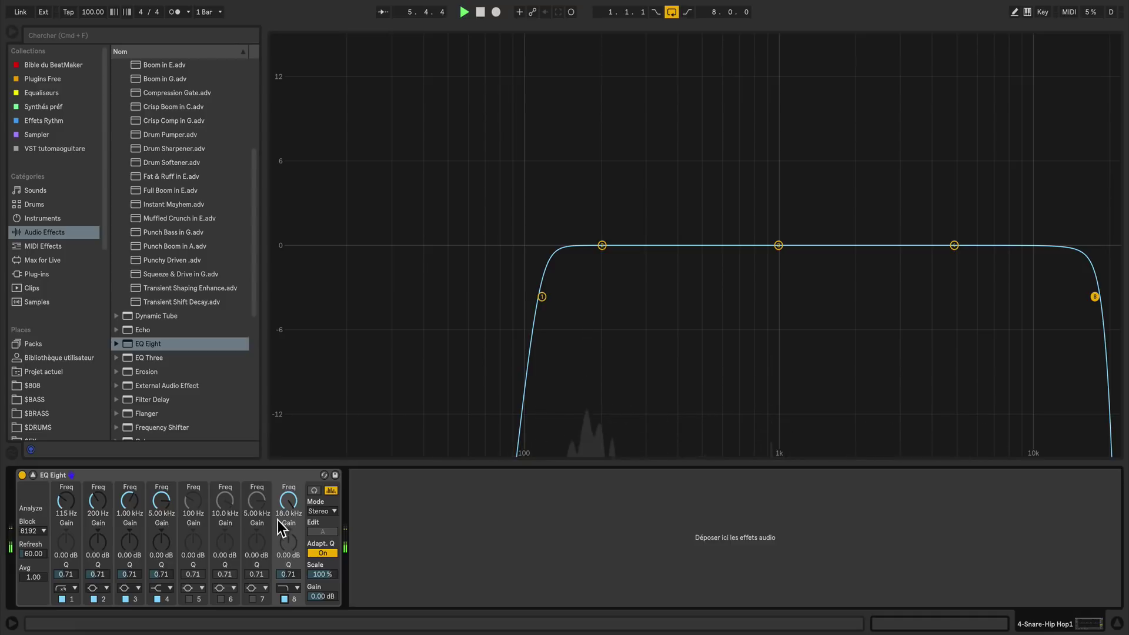
pyautogui.moveTo(288, 500); pyautogui.dragTo(288, 533)
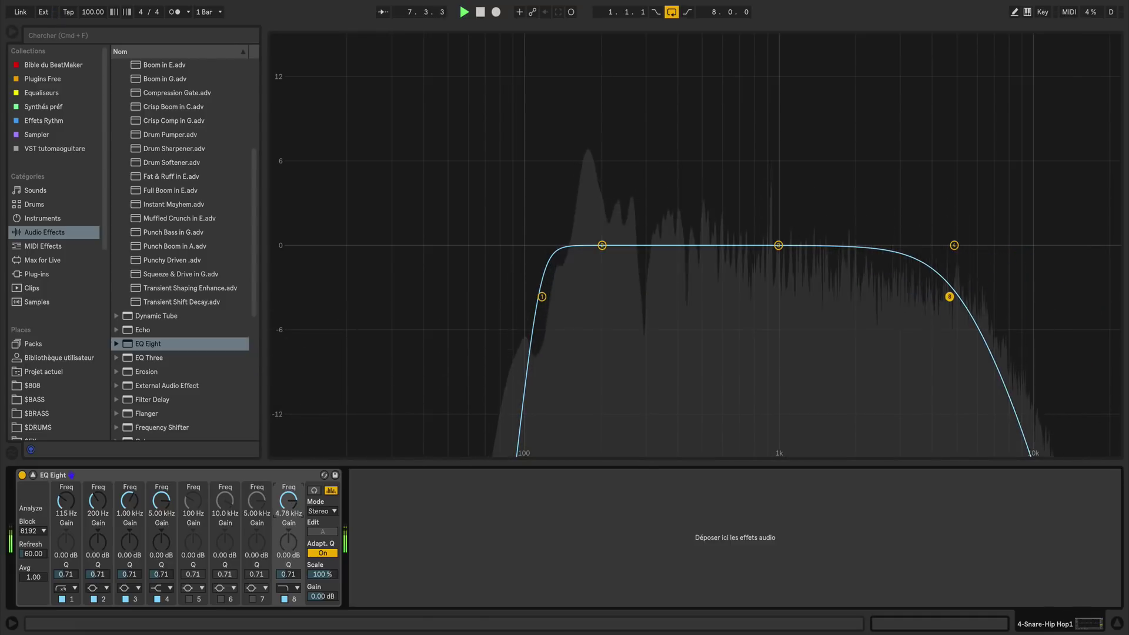
pyautogui.moveTo(289, 532); pyautogui.dragTo(289, 537)
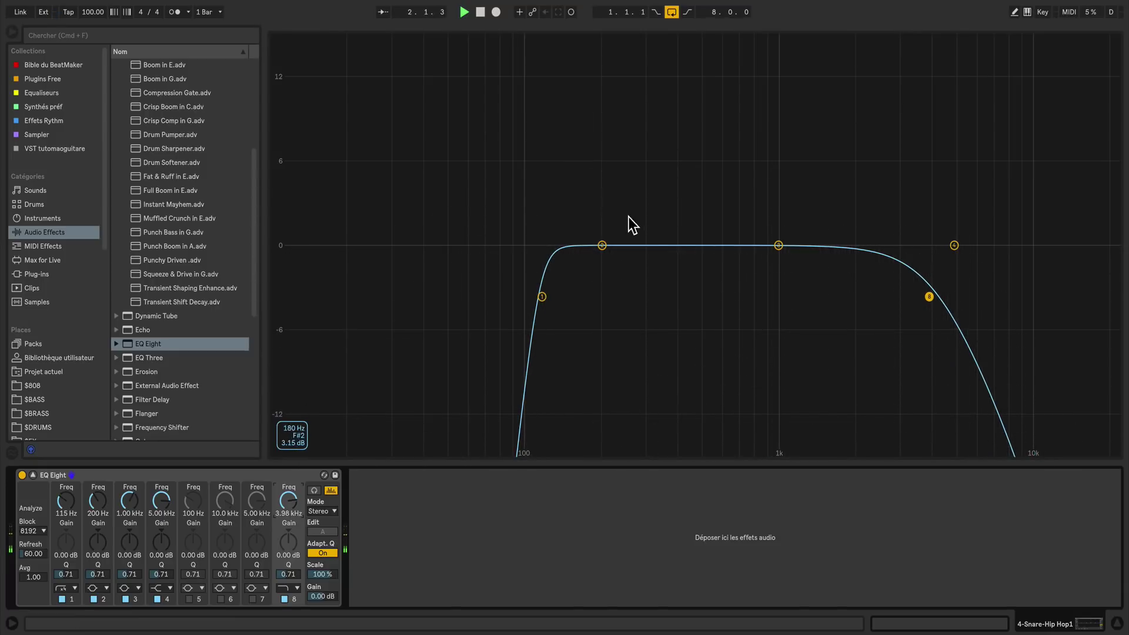
# - Set the snare's EQ bands 2 to 4 to +0.80 dB at 242 Hz, +0.64 dB at 679 Hz and -1.49 dB at 2.28 kHz
pyautogui.moveTo(622, 269); pyautogui.dragTo(622, 136)
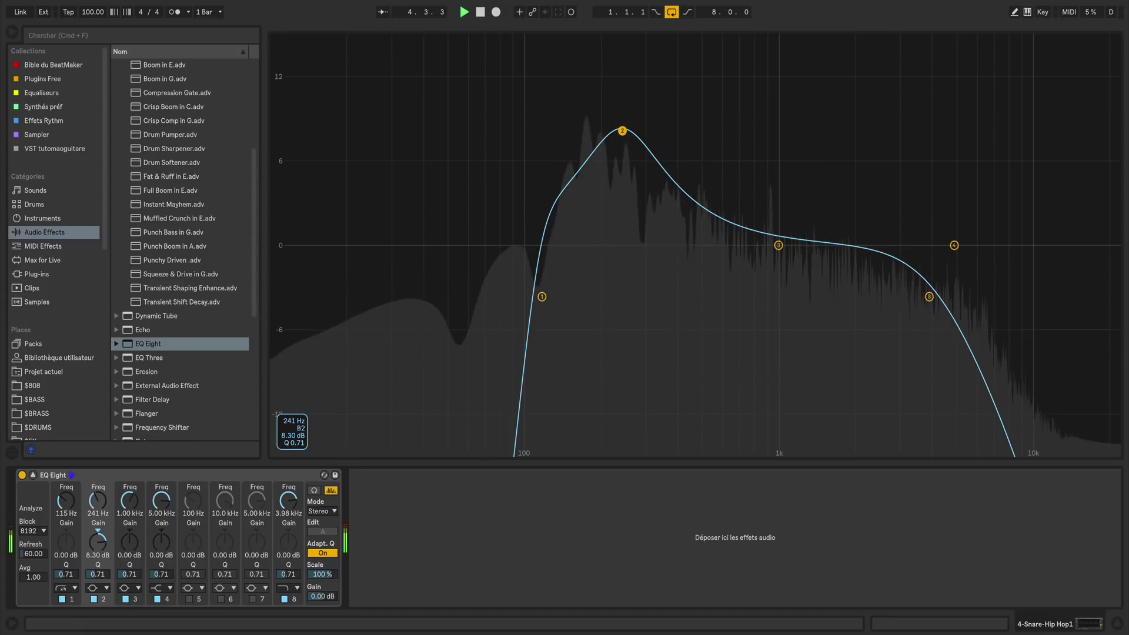
pyautogui.moveTo(622, 131); pyautogui.dragTo(623, 235)
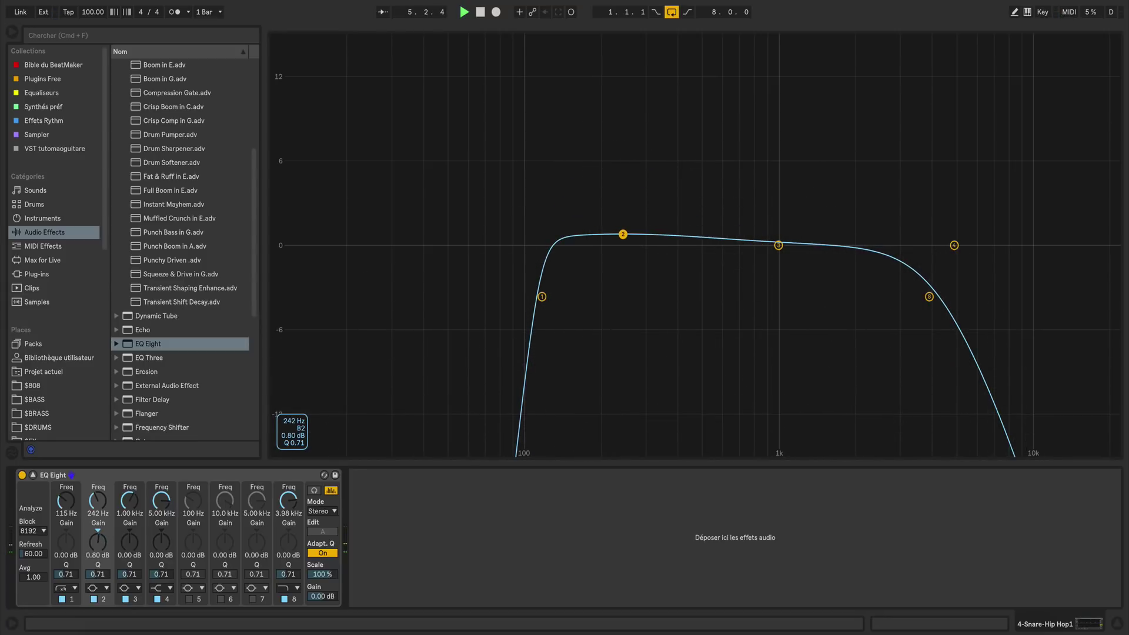
pyautogui.moveTo(778, 245); pyautogui.dragTo(736, 236)
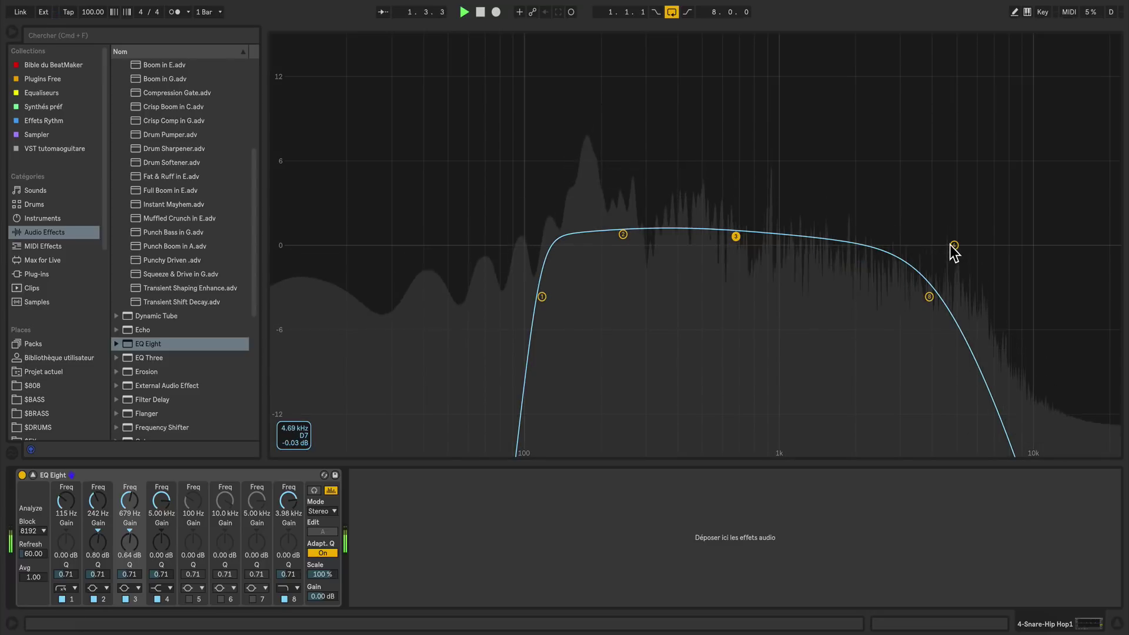
pyautogui.moveTo(954, 245); pyautogui.dragTo(868, 266)
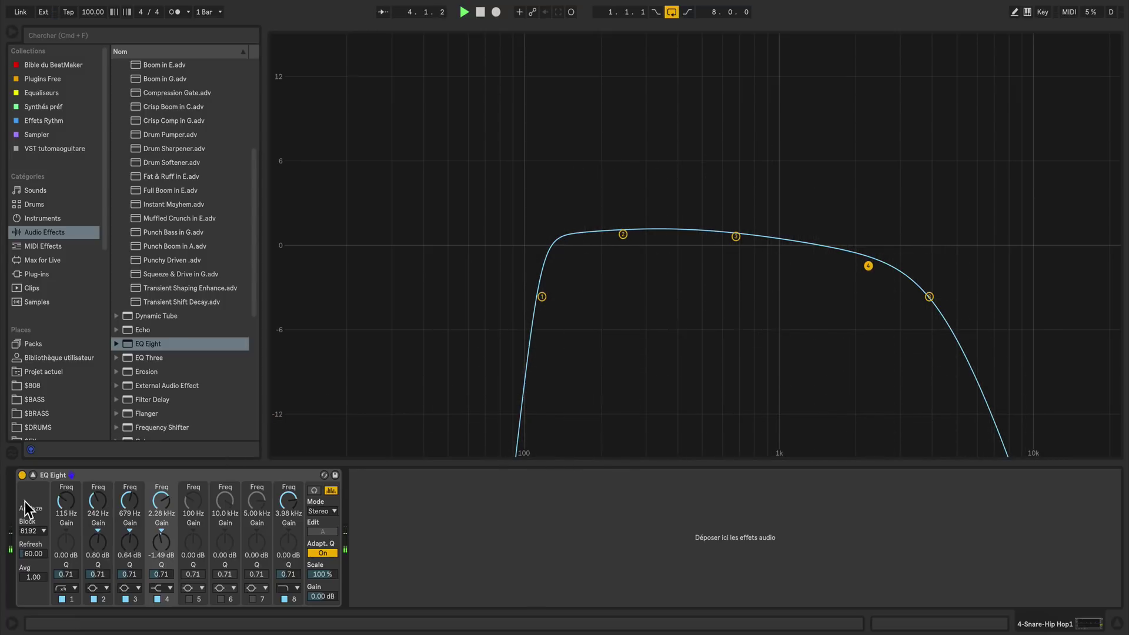
# - Compare the snare with EQ Eight off and on, and raise the band 8 high cut to 4.49 kHz
pyautogui.click(23, 475)
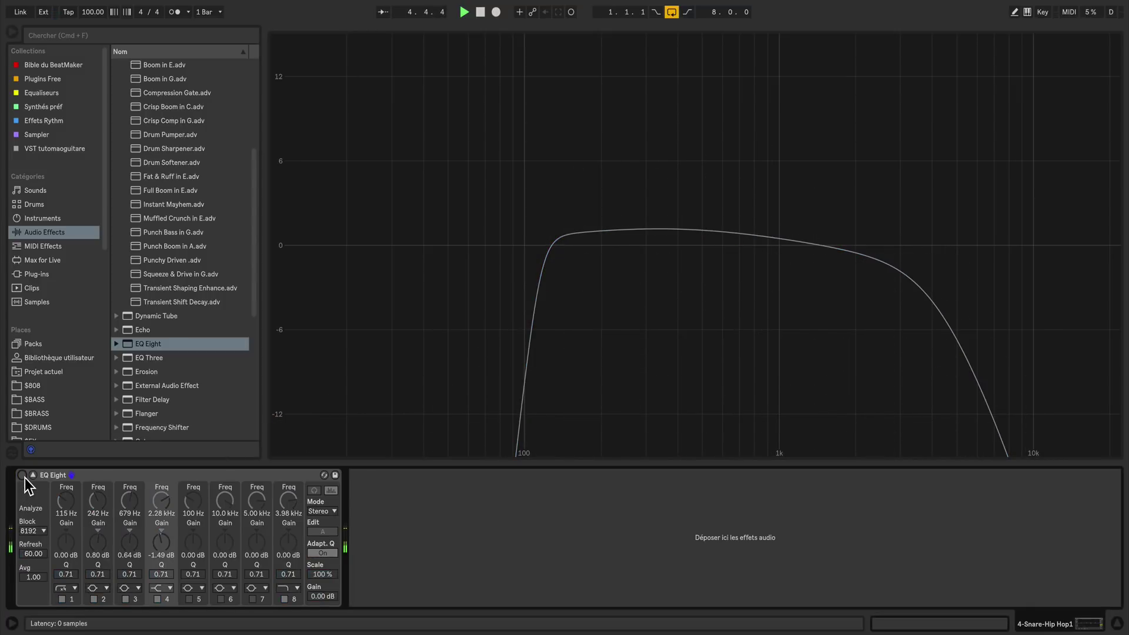
pyautogui.click(22, 476)
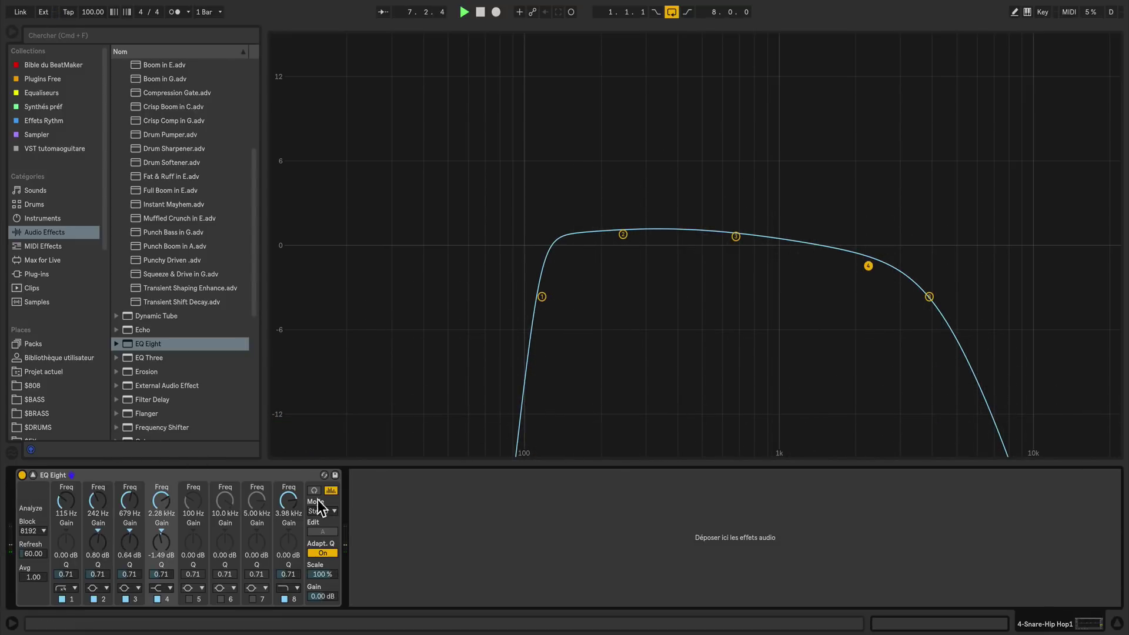
pyautogui.moveTo(289, 500); pyautogui.dragTo(289, 496)
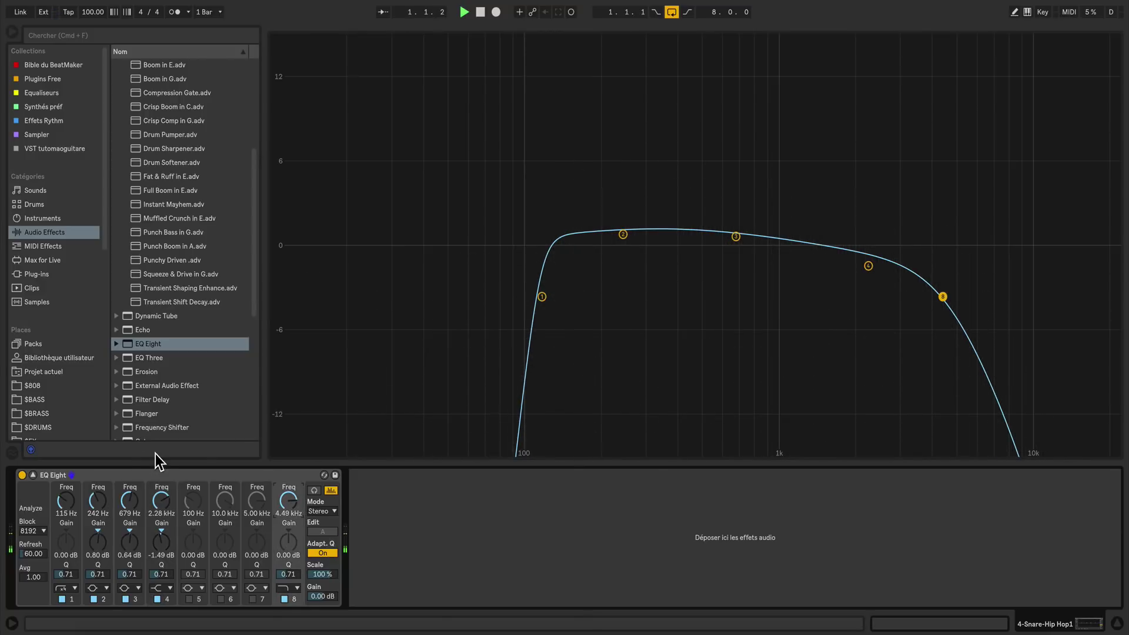
# - Collapse the snare's EQ display, solo the HH Cl-Hip Hop1 track and set the snare track's volume to -3.0 dB
pyautogui.click(34, 475)
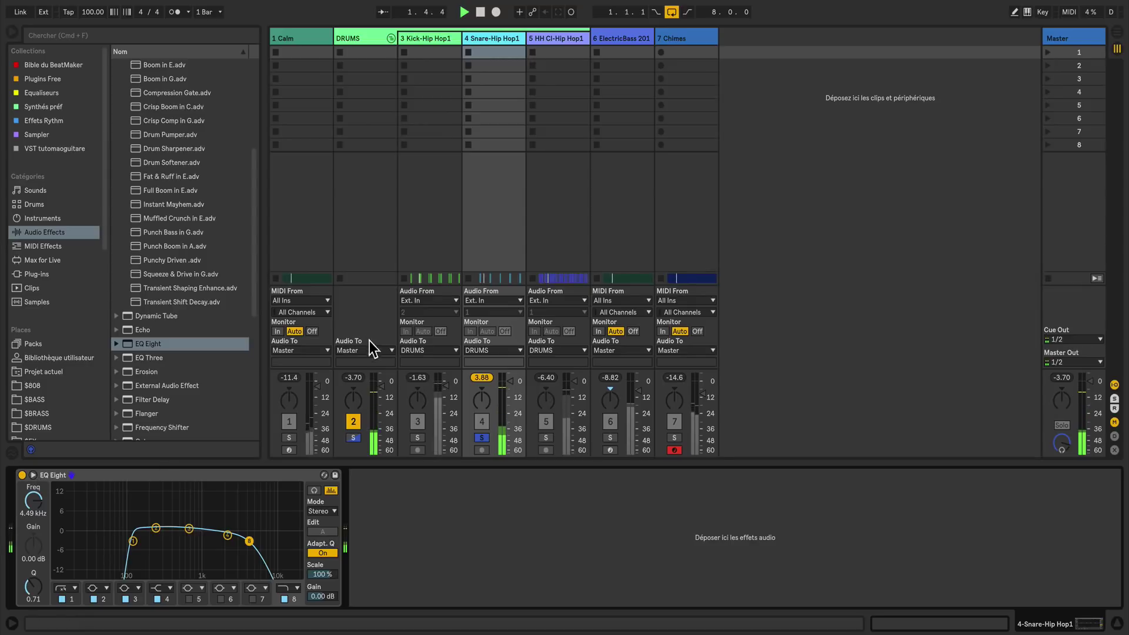
pyautogui.click(546, 438)
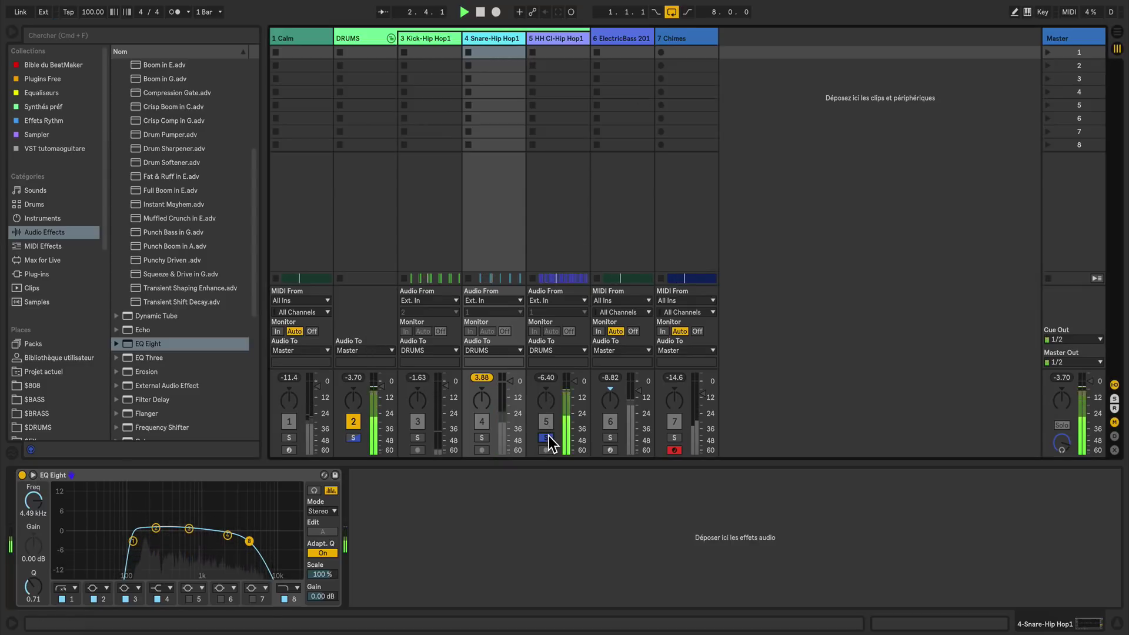
pyautogui.moveTo(483, 379); pyautogui.dragTo(515, 384)
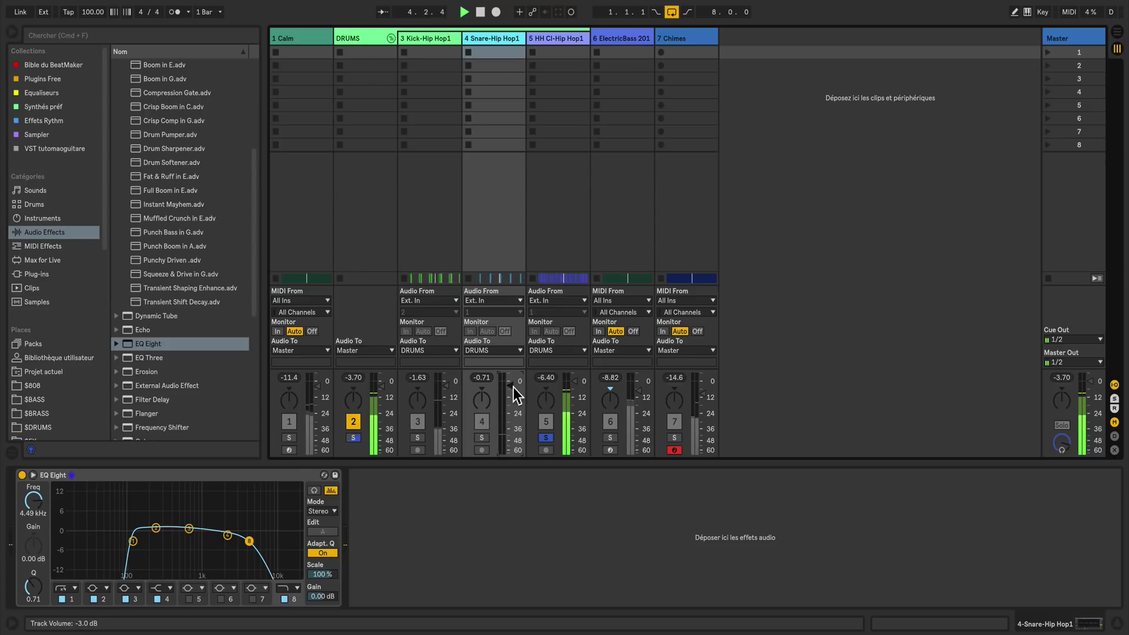
# - Add EQ Eight to the HH Cl-Hip Hop1 track and enlarge its frequency display
pyautogui.click(563, 42)
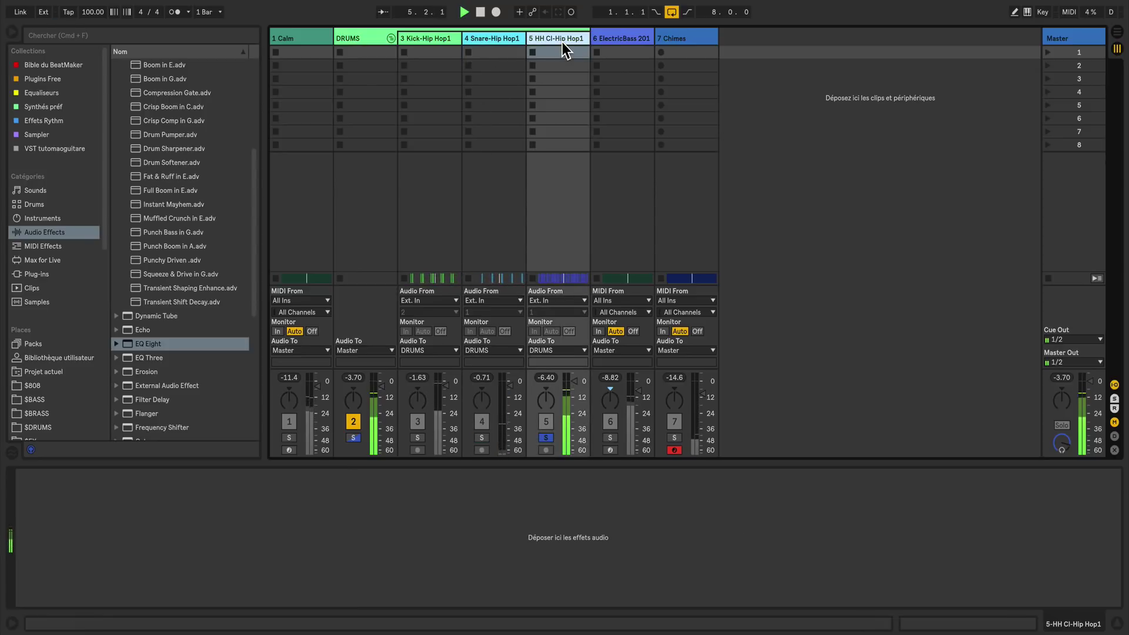
pyautogui.doubleClick(166, 344)
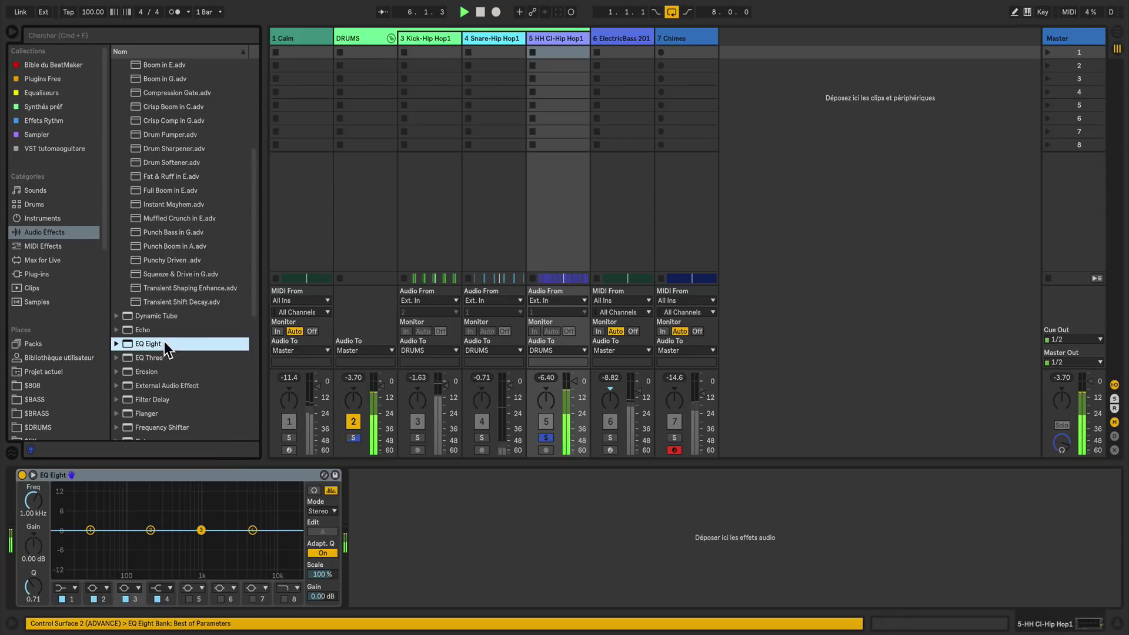
pyautogui.click(33, 476)
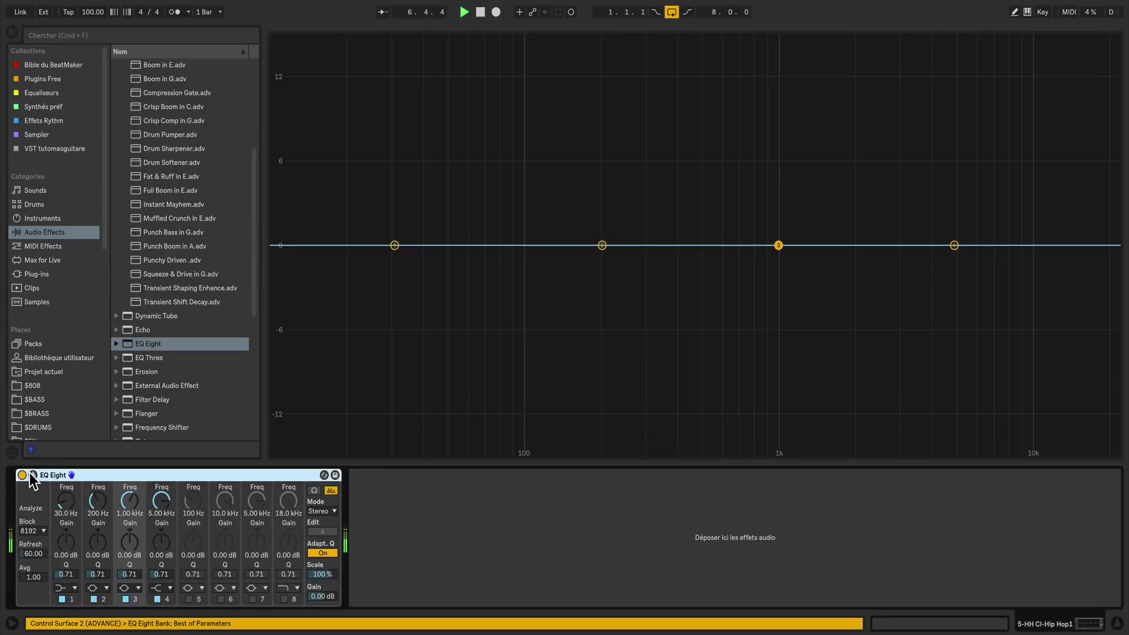
# - Make band 1 of the hi-hat's EQ a steep low cut at 102 Hz
pyautogui.moveTo(69, 505); pyautogui.dragTo(68, 559)
pyautogui.click(71, 589)
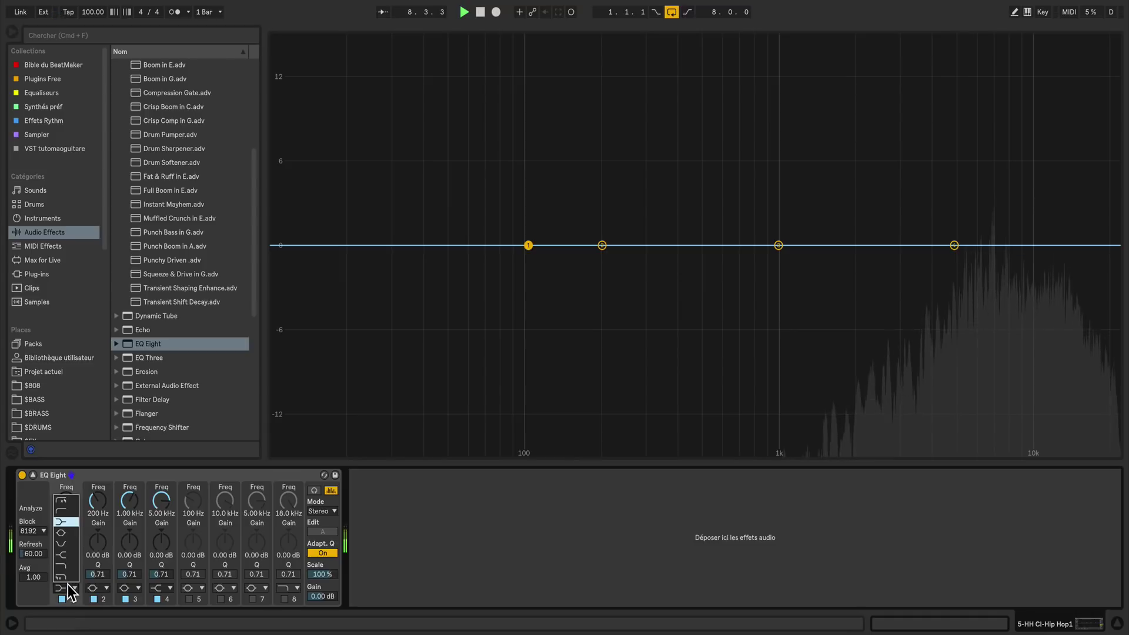
pyautogui.click(64, 501)
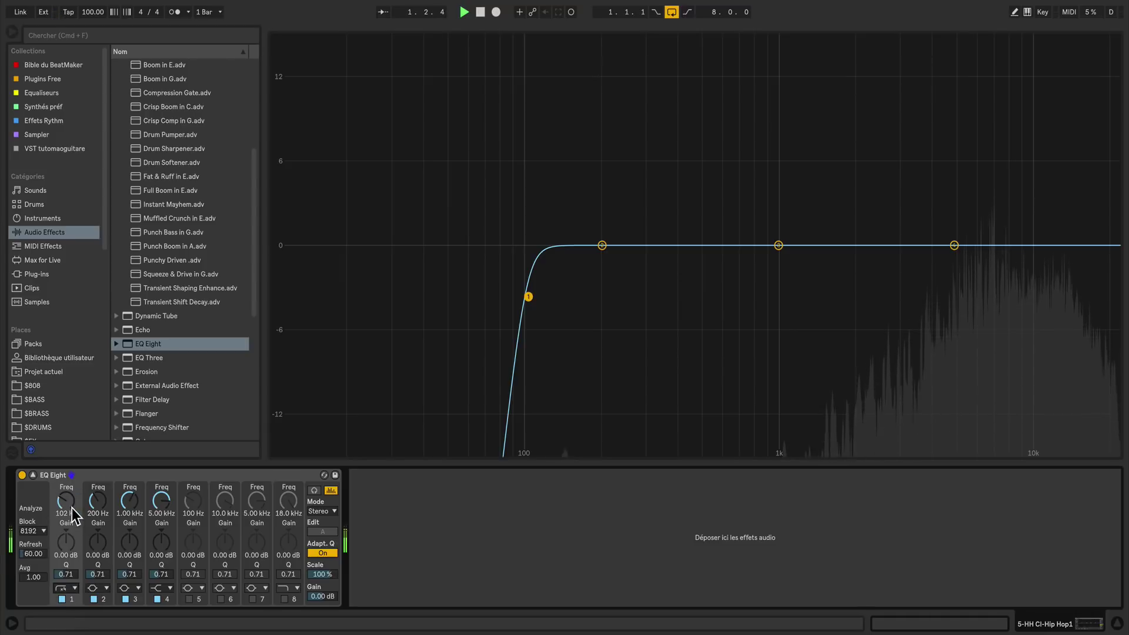
# - Raise the hi-hat EQ's band 1 low cut to 1.80 kHz and enable the band 8 high cut at 17.2 kHz
pyautogui.moveTo(66, 507); pyautogui.dragTo(66, 463)
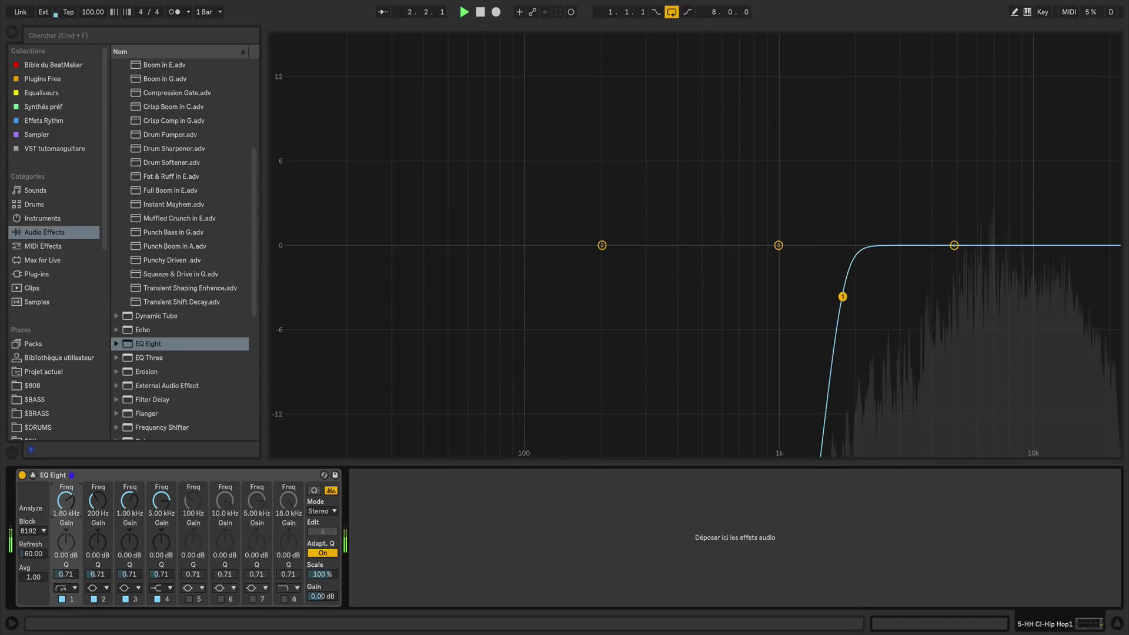
pyautogui.click(284, 599)
pyautogui.click(289, 502)
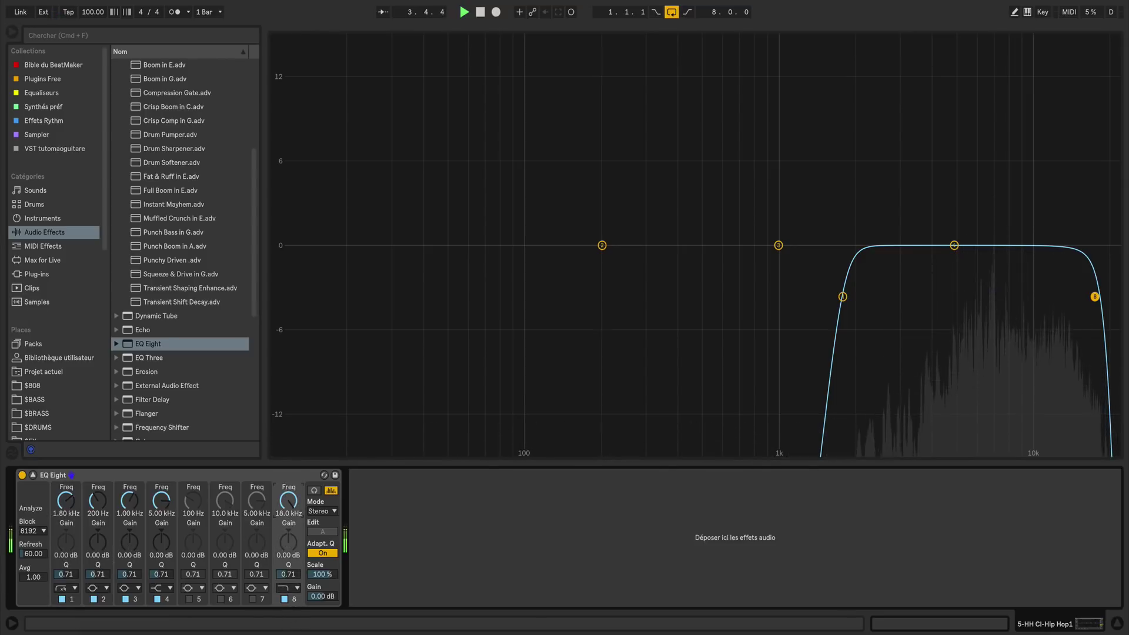
pyautogui.moveTo(288, 501); pyautogui.dragTo(289, 494)
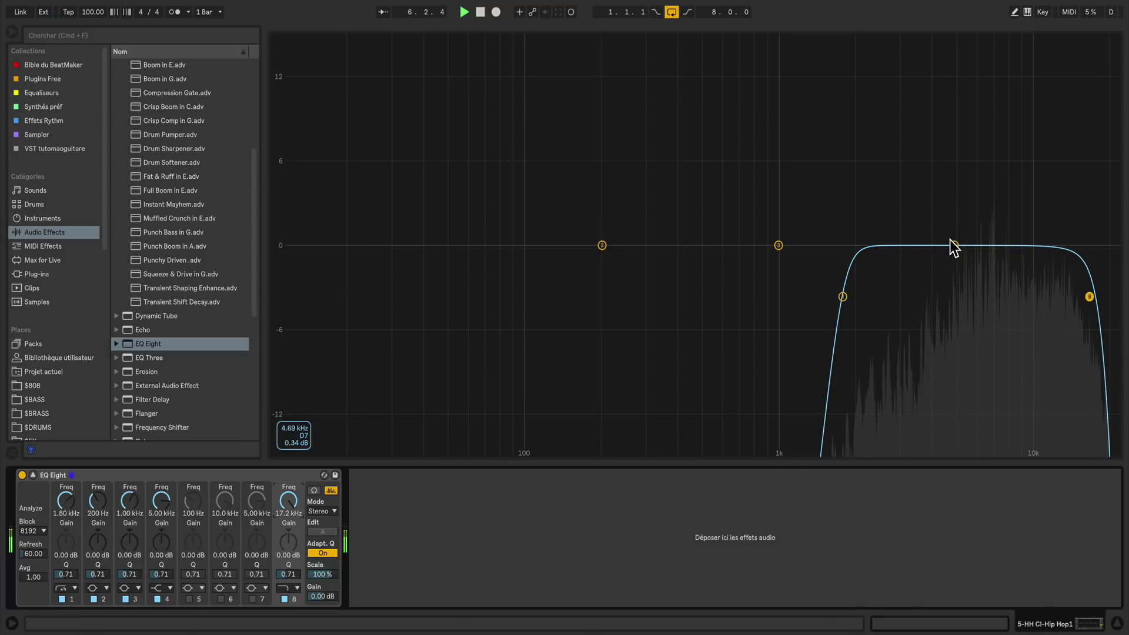
# - Set the hi-hat EQ's band 4 shelf to 6.56 kHz at 3.03 dB and band 3 to 3.22 kHz at -0.59 dB
pyautogui.moveTo(954, 244); pyautogui.dragTo(983, 204)
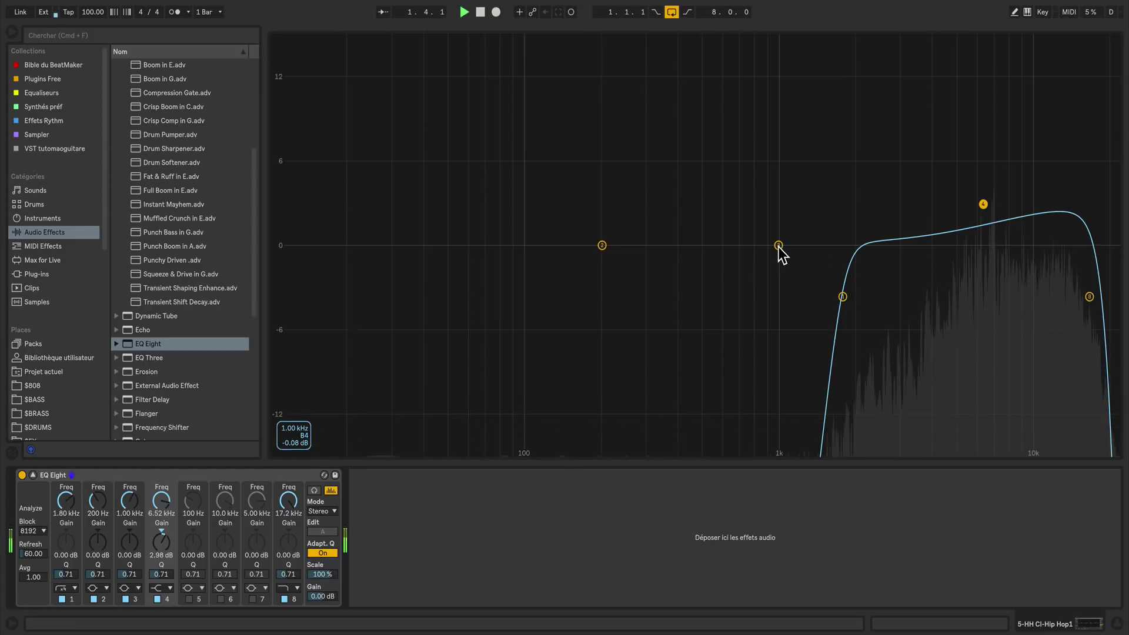
pyautogui.moveTo(779, 246); pyautogui.dragTo(906, 253)
pyautogui.click(984, 205)
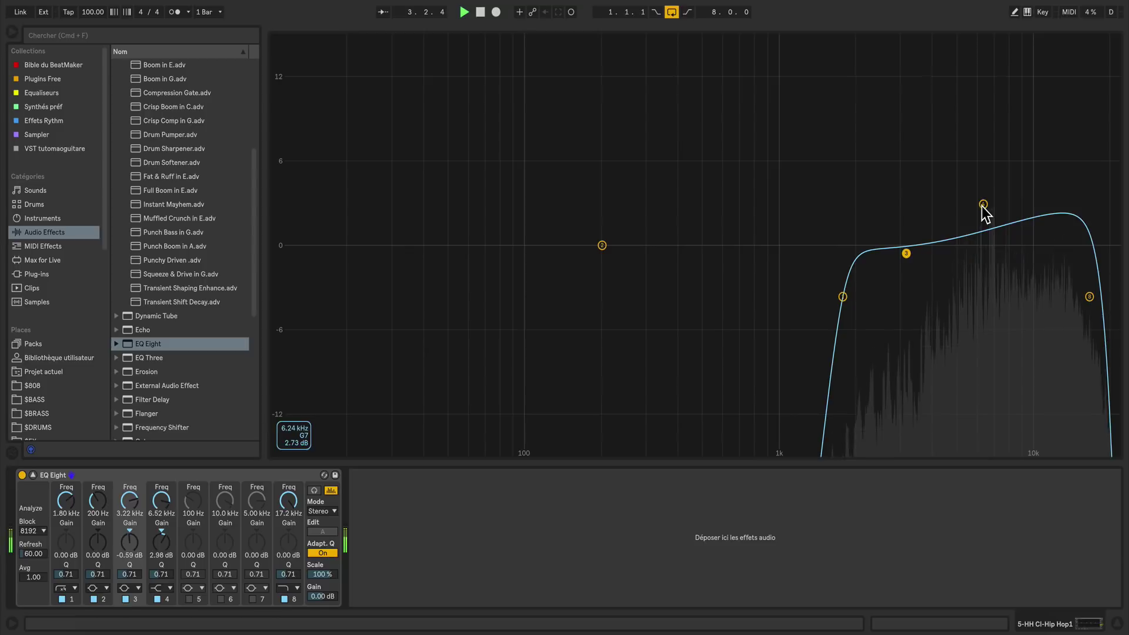
# - Compare the hi-hat with EQ Eight off and on, and collapse its enlarged frequency display
pyautogui.click(22, 476)
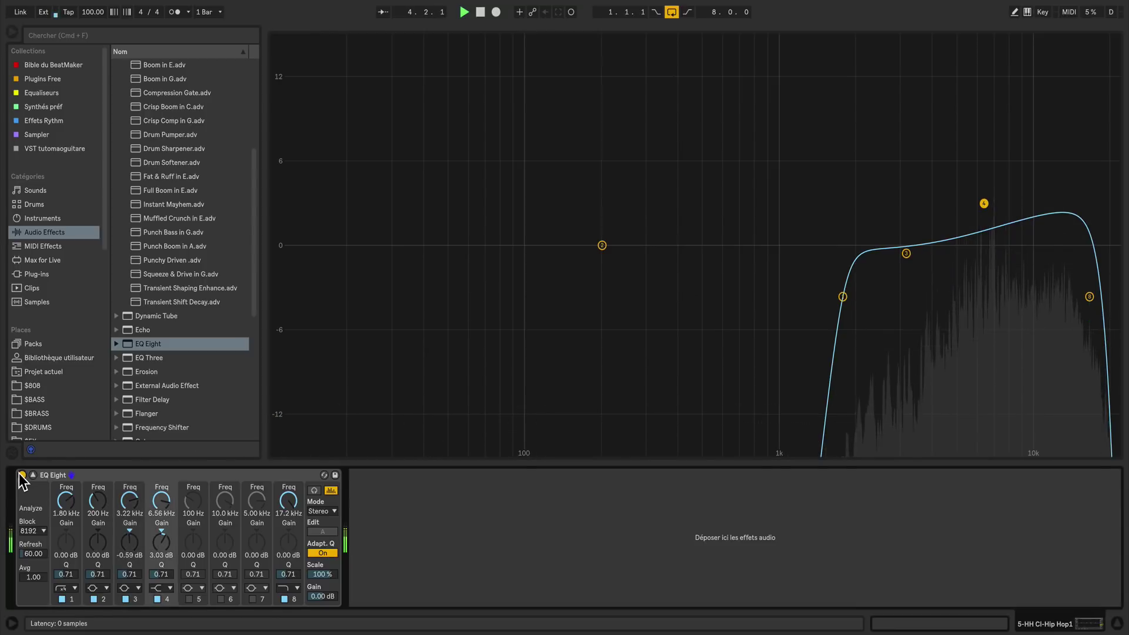
pyautogui.click(21, 475)
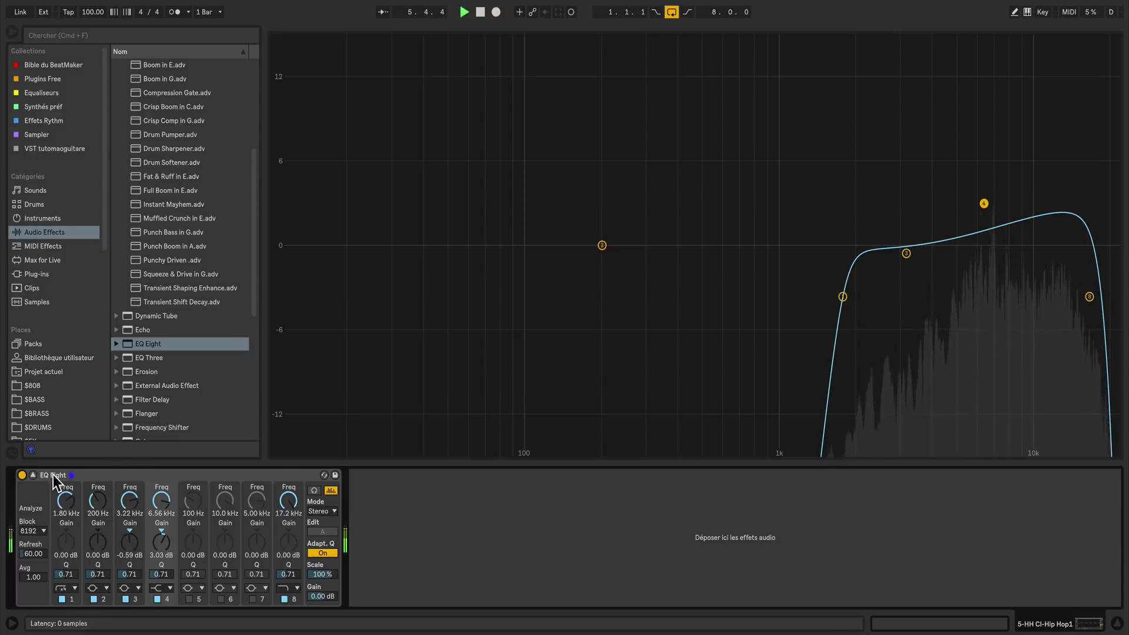
pyautogui.click(34, 475)
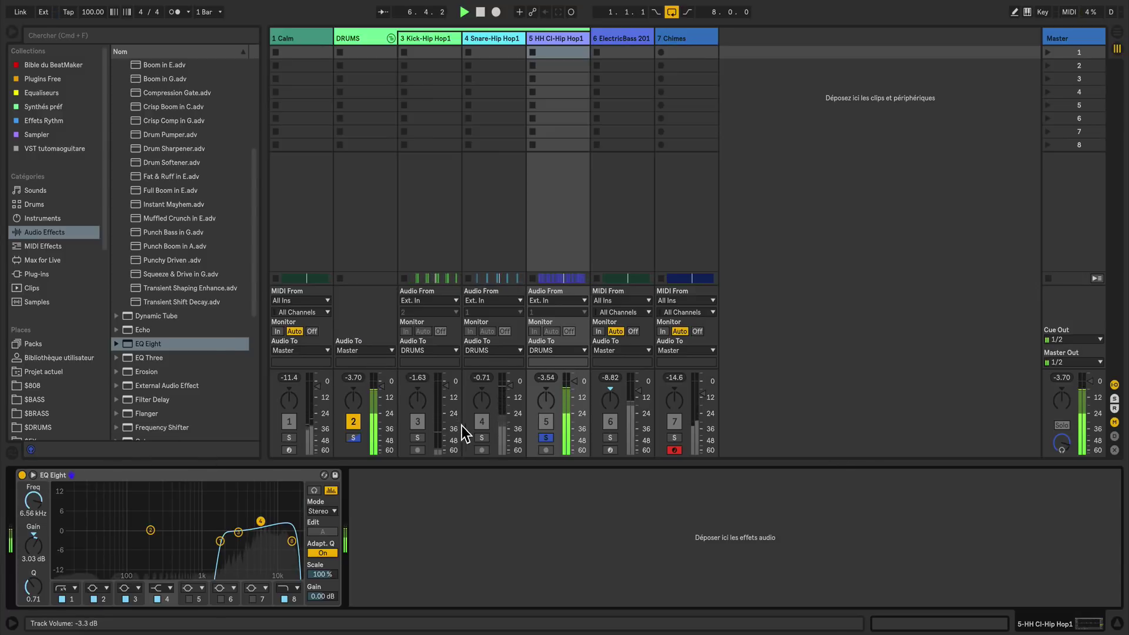
# - Keep the whole DRUMS group soloed instead of the hi-hat alone and slightly raise the kick track's volume
pyautogui.click(352, 438)
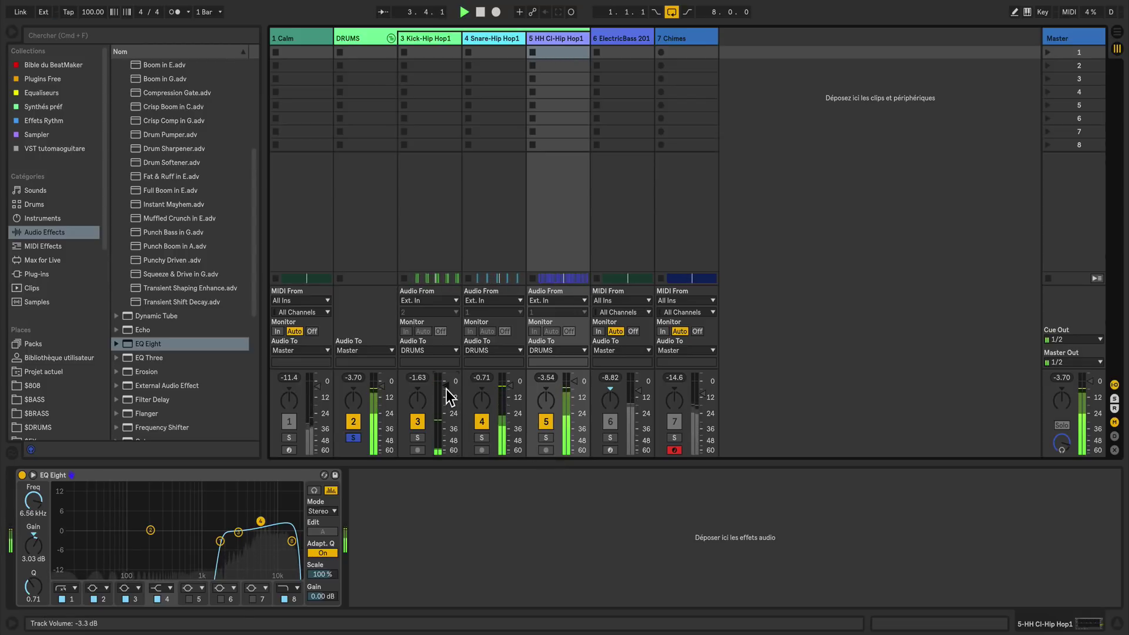
pyautogui.moveTo(446, 389); pyautogui.dragTo(447, 385)
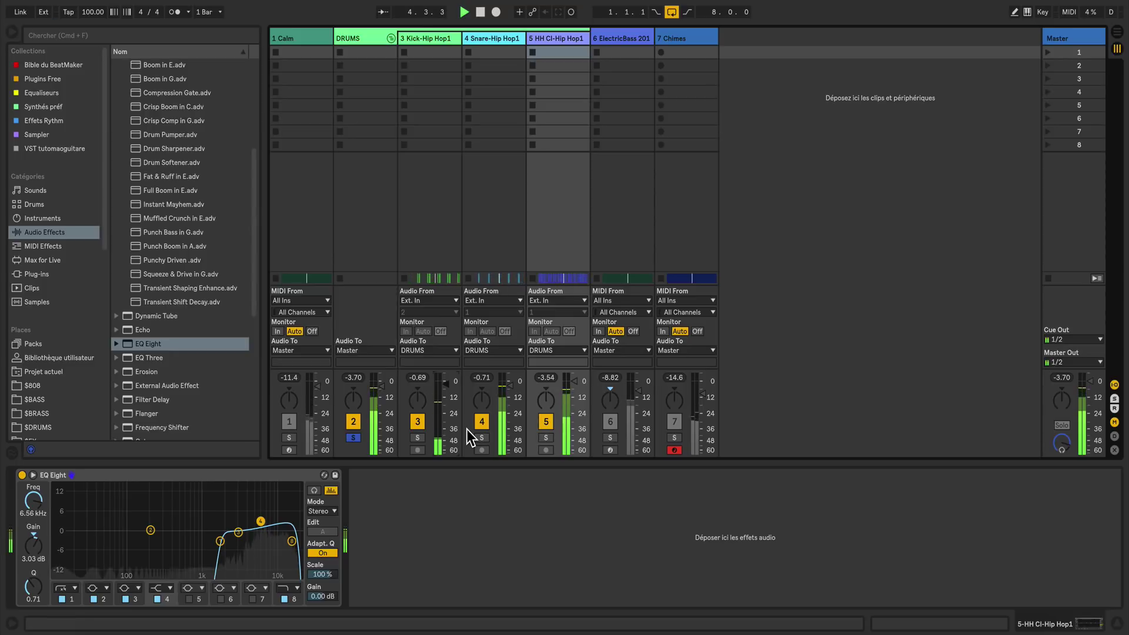
# - Unsolo the DRUMS group and raise its volume against the other tracks
pyautogui.click(354, 438)
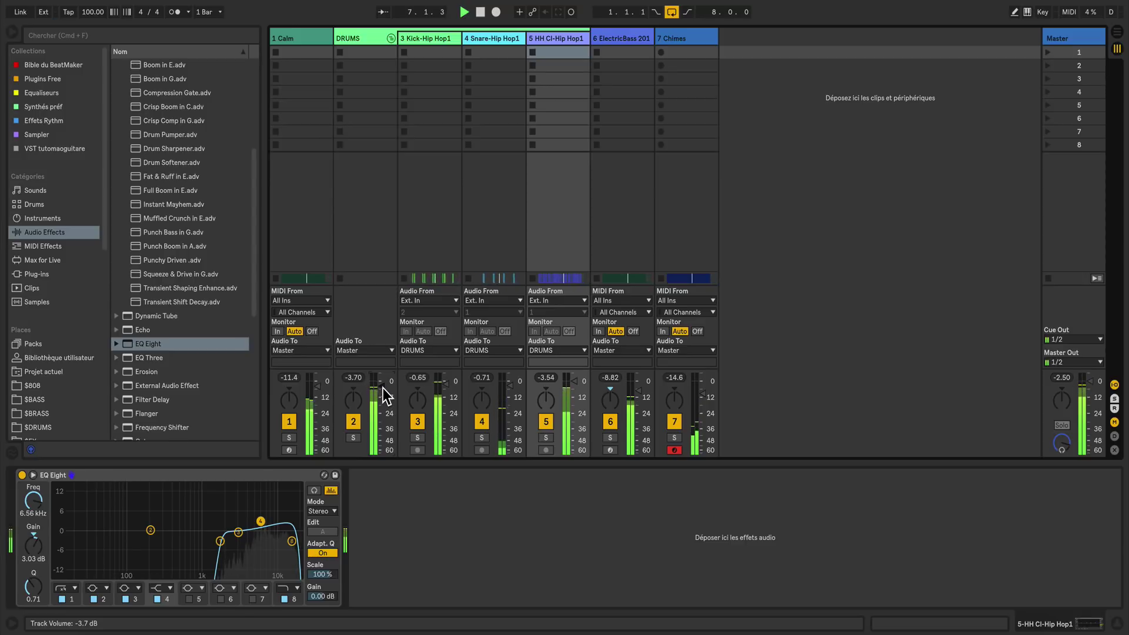
pyautogui.scroll(1, 397, 420)
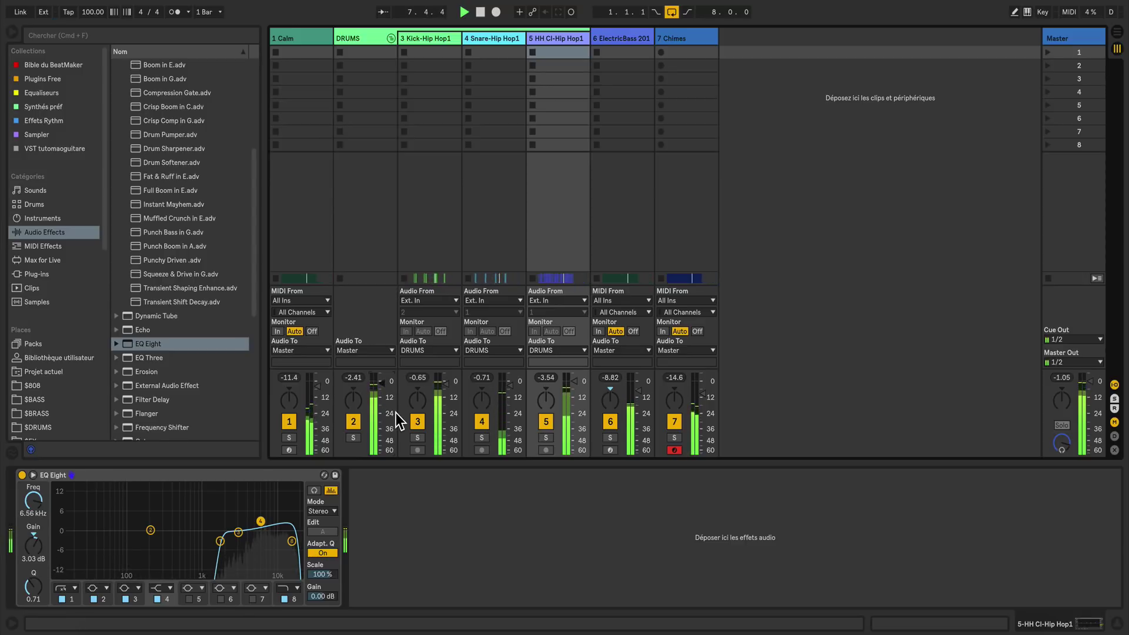
pyautogui.scroll(2, 397, 420)
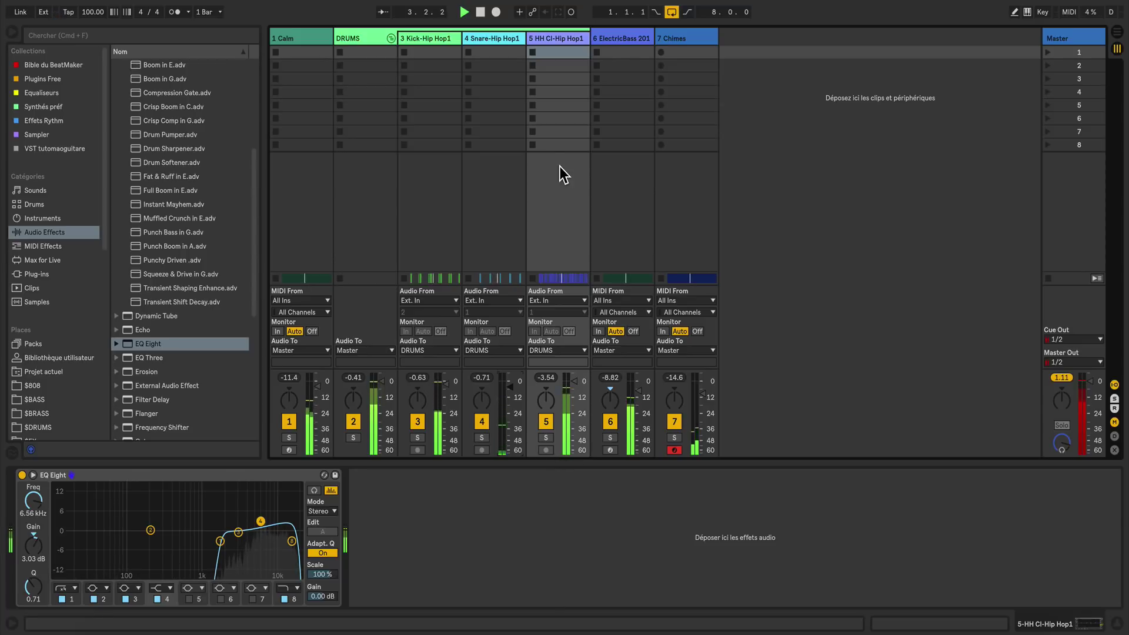
# - Fold the DRUMS group and add EQ Eight to the ElectricBass 2018 track
pyautogui.click(391, 38)
pyautogui.click(418, 37)
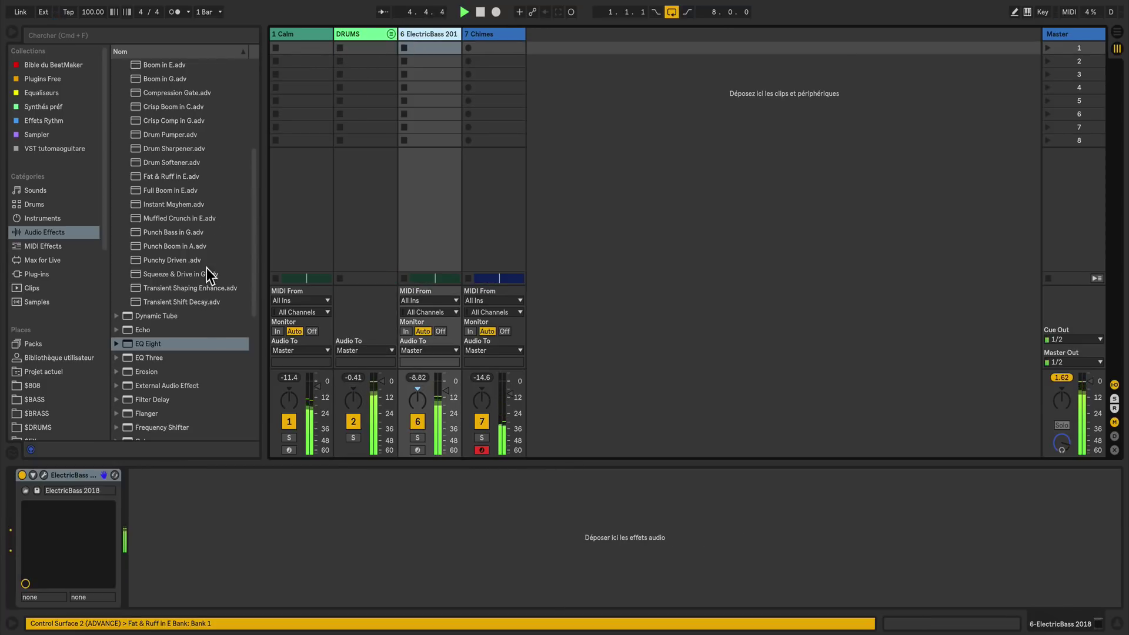
pyautogui.doubleClick(169, 348)
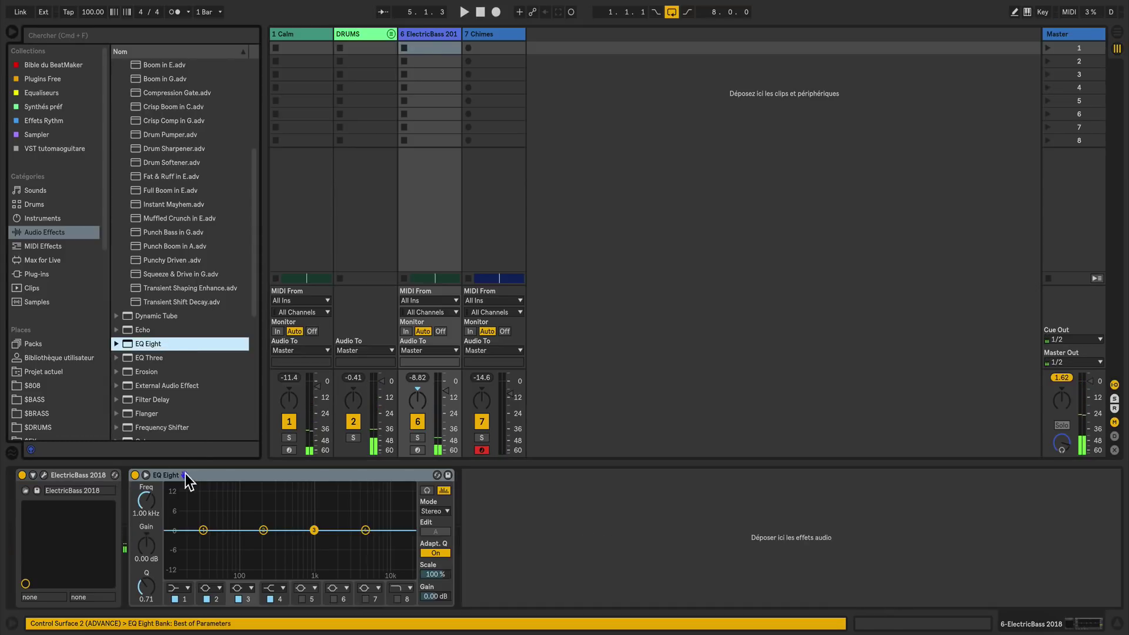
# - Solo the ElectricBass 2018 track, start playback and enlarge its EQ Eight frequency display
pyautogui.click(146, 476)
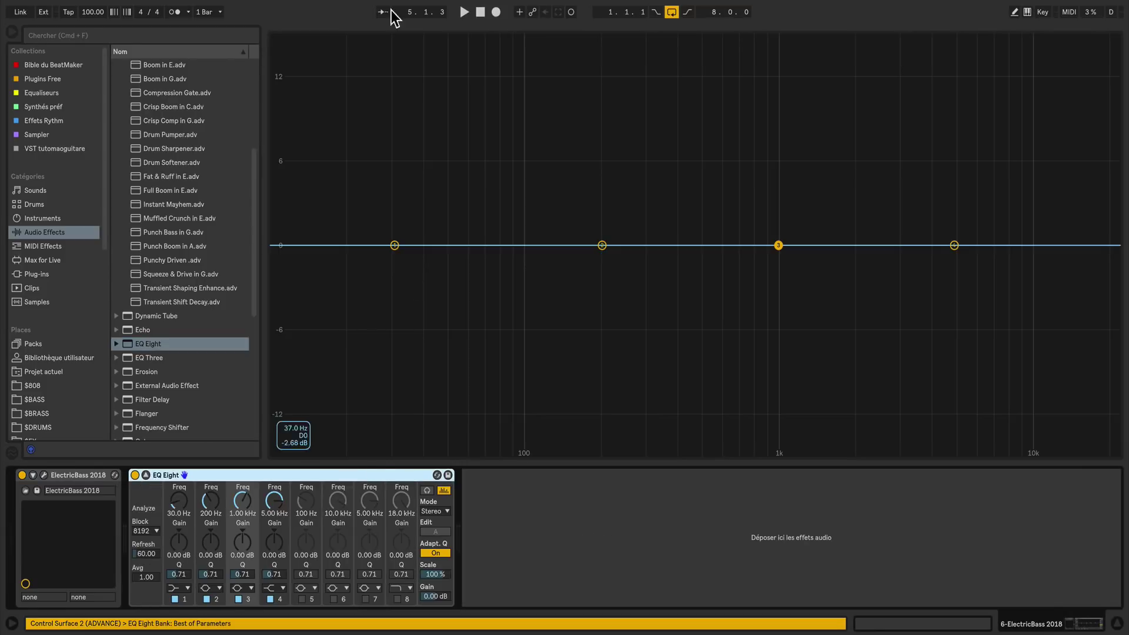
pyautogui.click(147, 475)
pyautogui.click(418, 438)
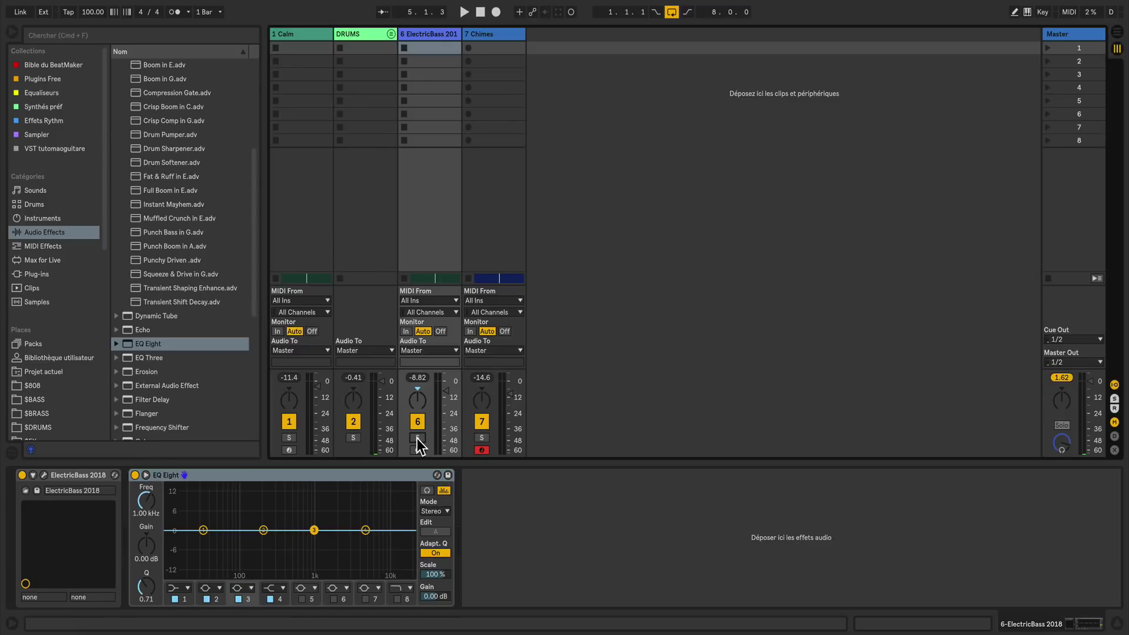
pyautogui.press('space')
pyautogui.click(146, 475)
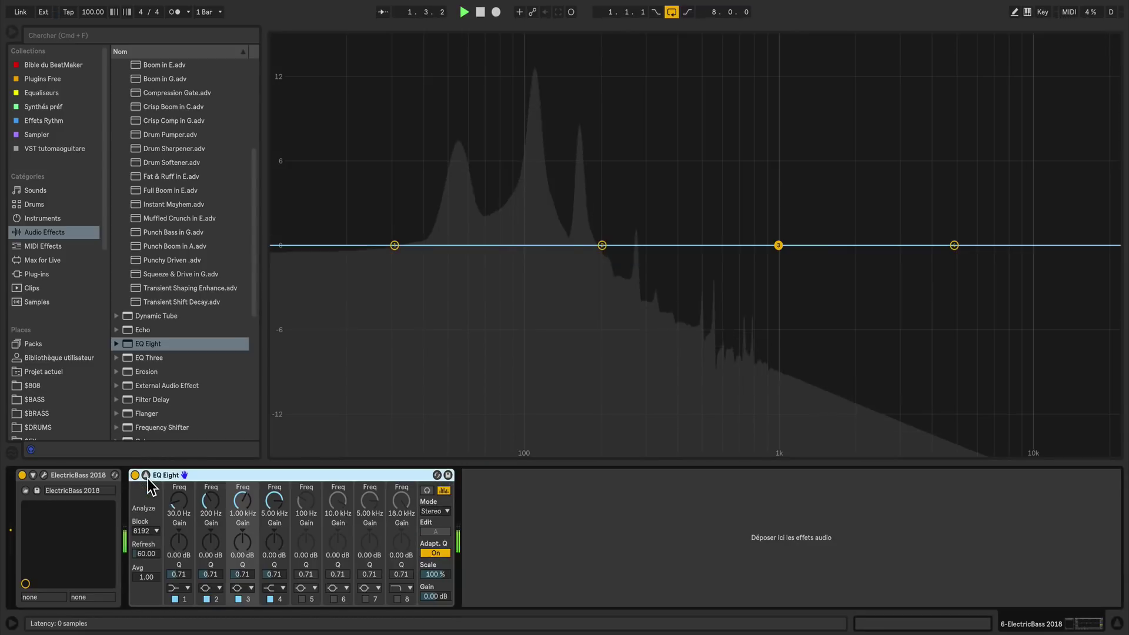
# - Enable the bass EQ's band 8 high cut at 765 Hz and make band 1 a steep low cut at 36.1 Hz
pyautogui.click(397, 599)
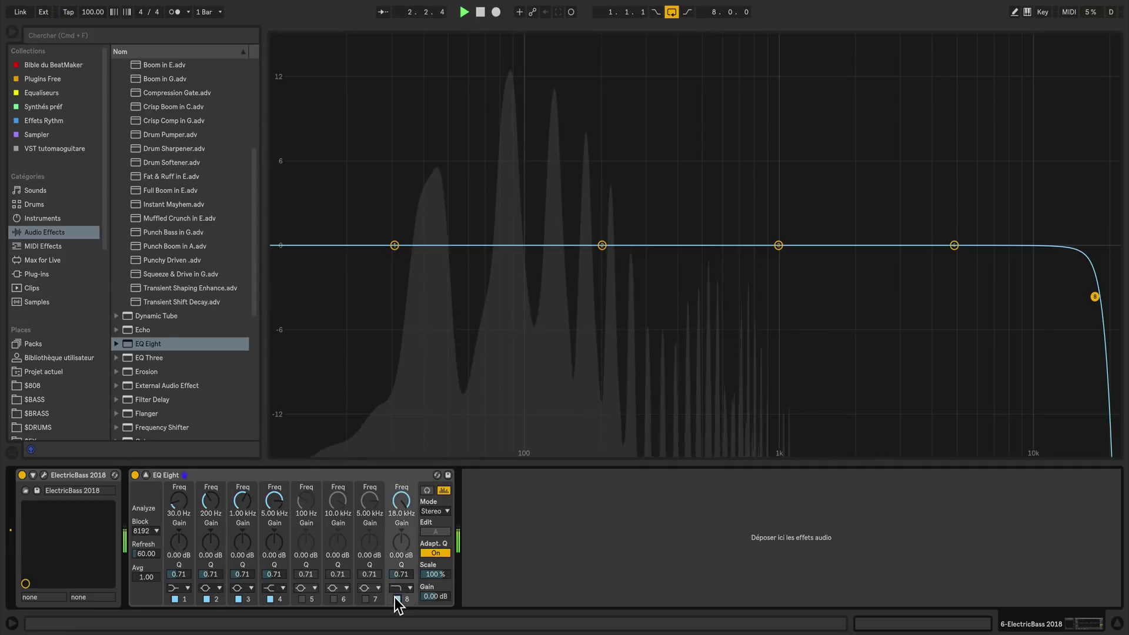
pyautogui.moveTo(410, 500); pyautogui.dragTo(410, 544)
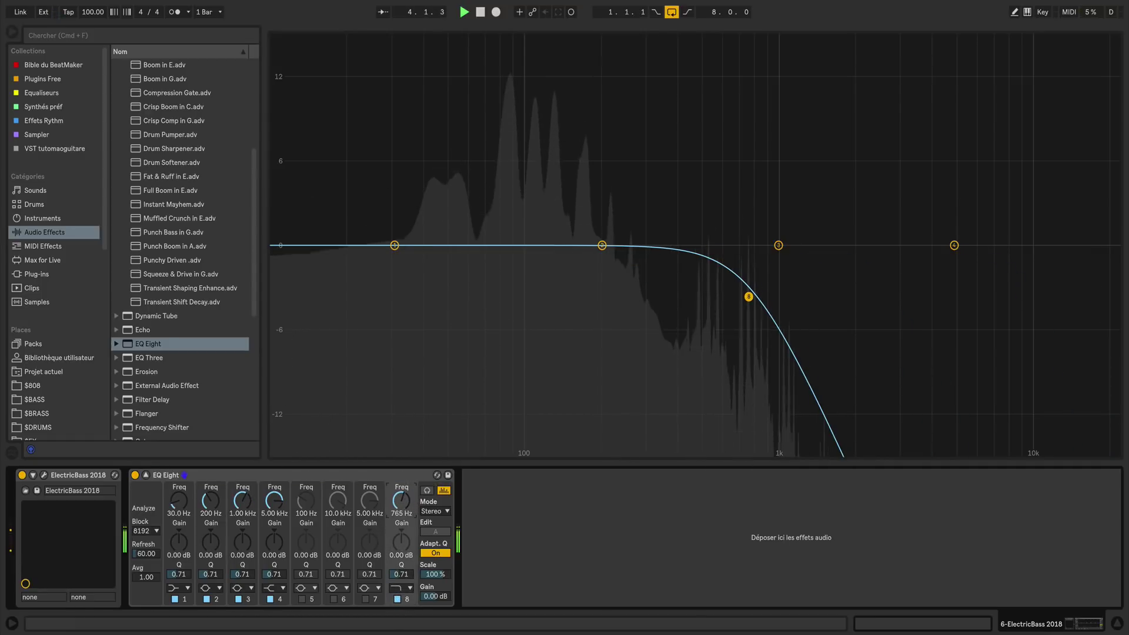
pyautogui.click(179, 587)
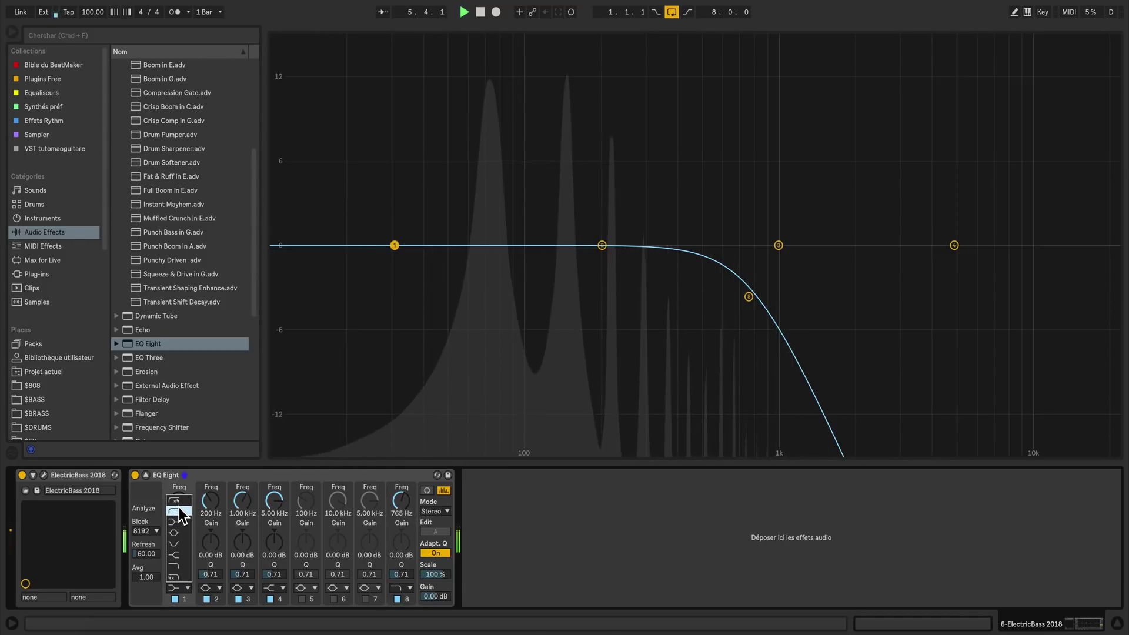
pyautogui.click(180, 516)
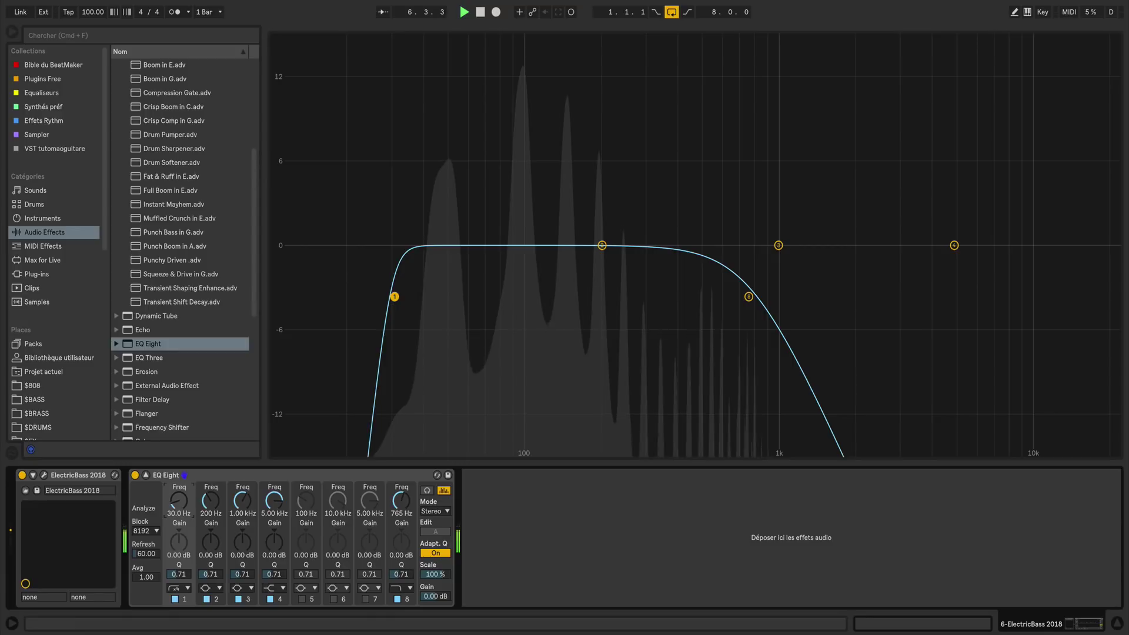
pyautogui.moveTo(179, 513)
pyautogui.mouseDown()
pyautogui.moveTo(179, 500)
pyautogui.moveTo(183, 516)
pyautogui.mouseUp()
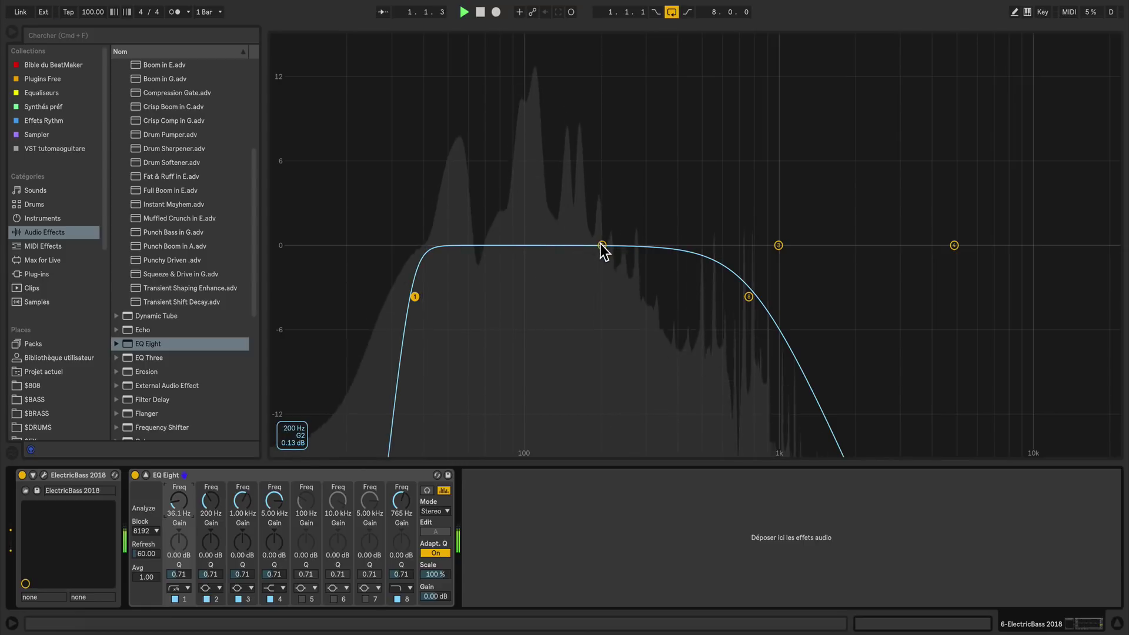
# - Boost the bass EQ's band 2 by 1.70 dB at 60.0 Hz and set band 3 to -2.39 dB at 114 Hz
pyautogui.moveTo(601, 246); pyautogui.dragTo(470, 222)
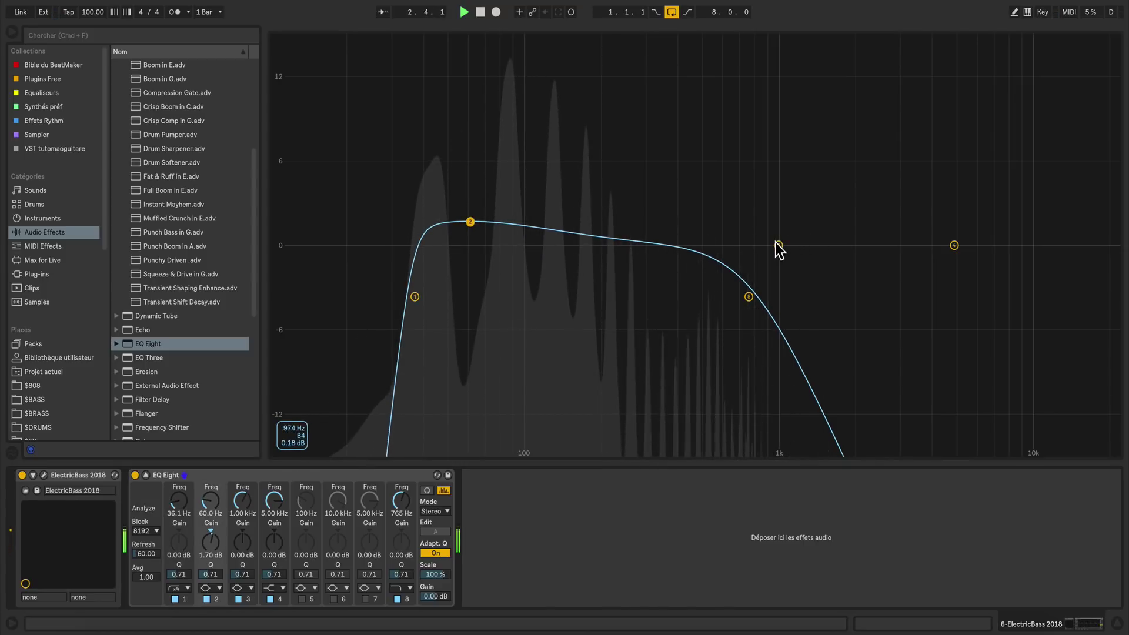
pyautogui.moveTo(778, 246); pyautogui.dragTo(540, 278)
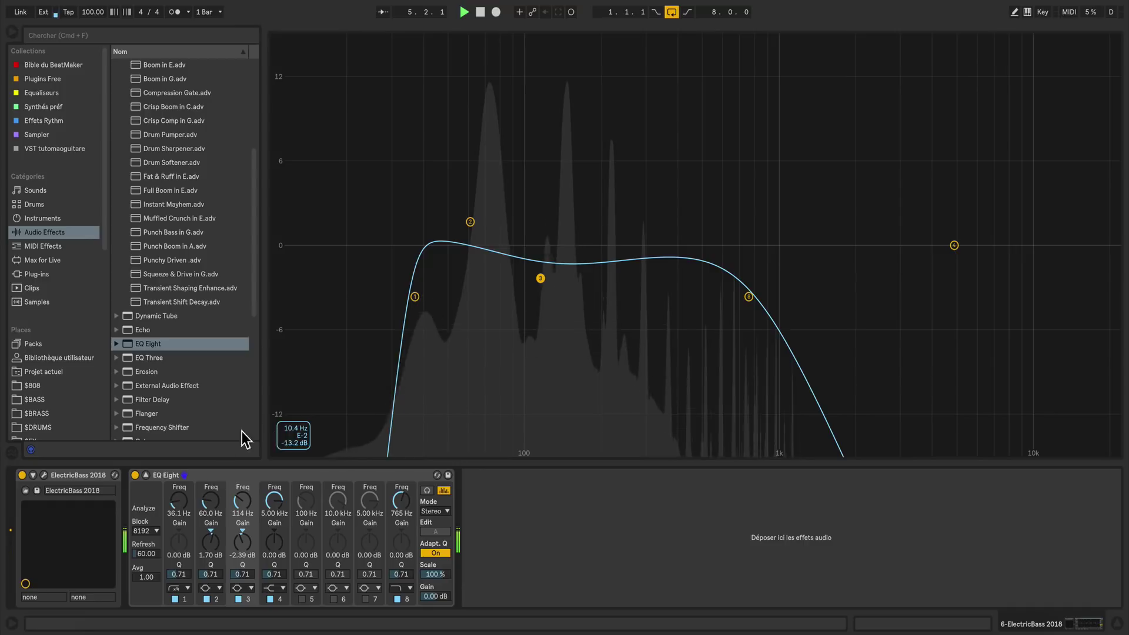
# - Compare the bass with EQ Eight off and on, and lower the band 8 high cut to 346 Hz
pyautogui.click(135, 475)
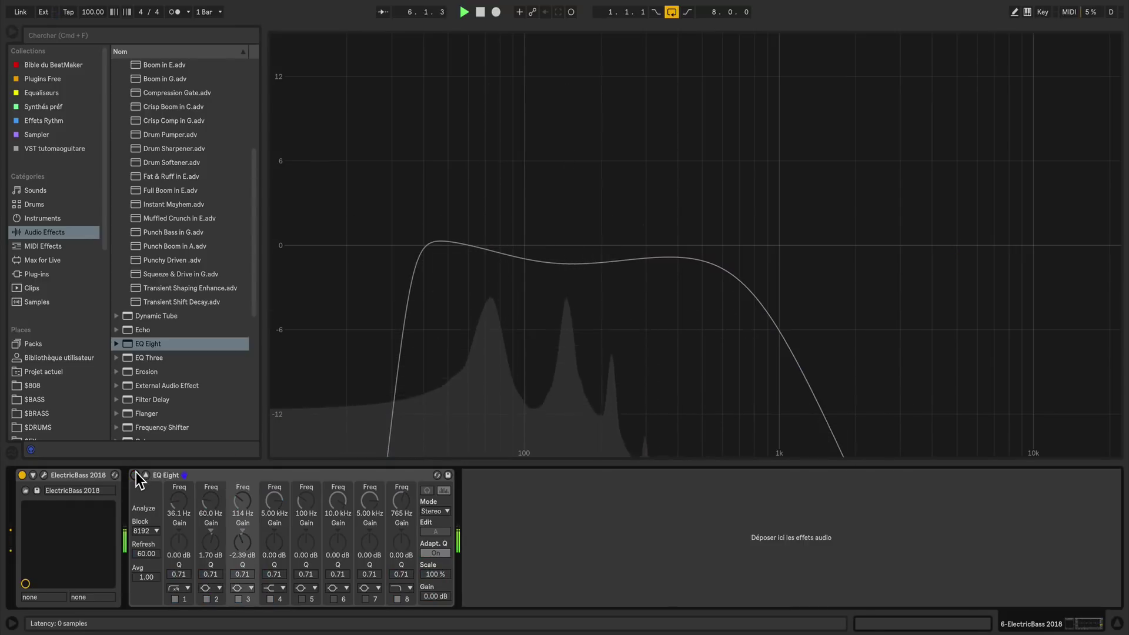
pyautogui.click(136, 475)
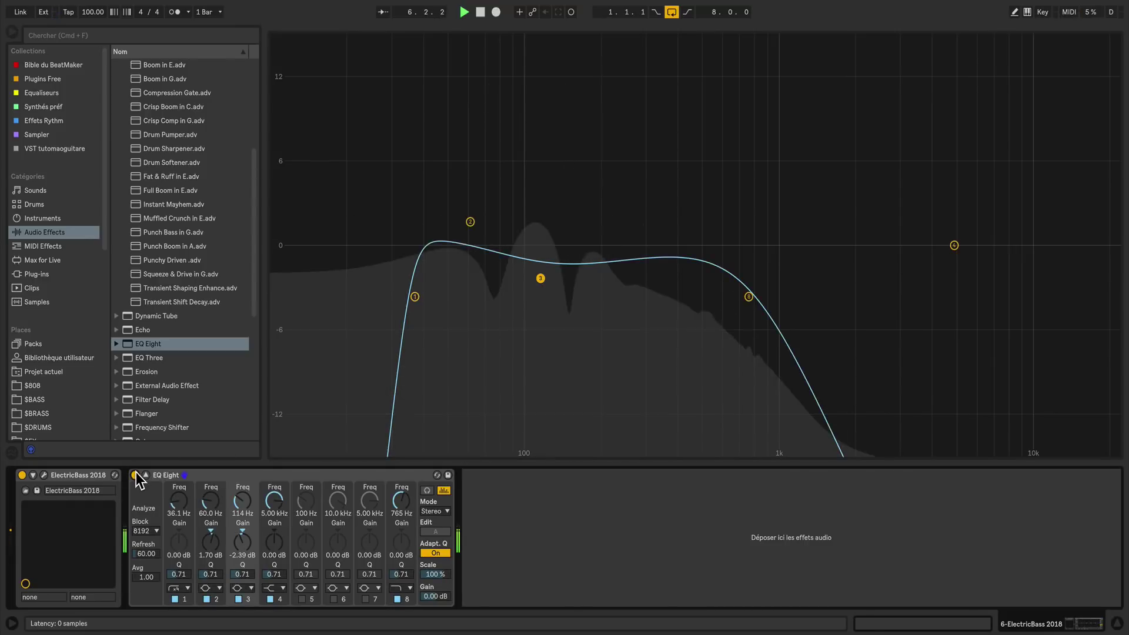
pyautogui.click(402, 540)
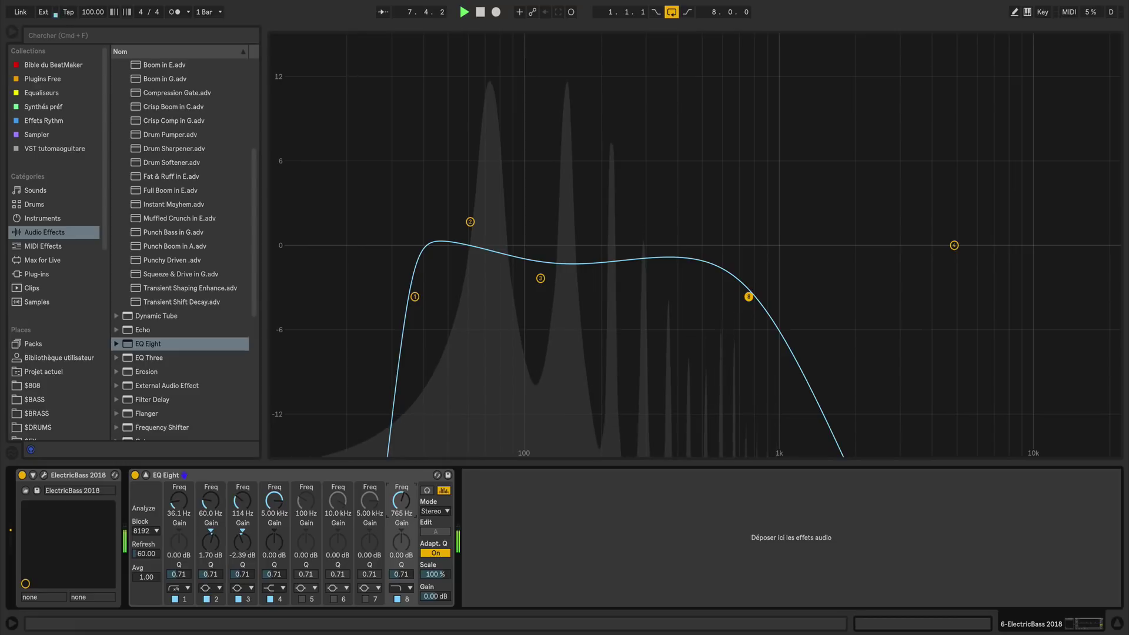
pyautogui.moveTo(397, 510); pyautogui.dragTo(397, 524)
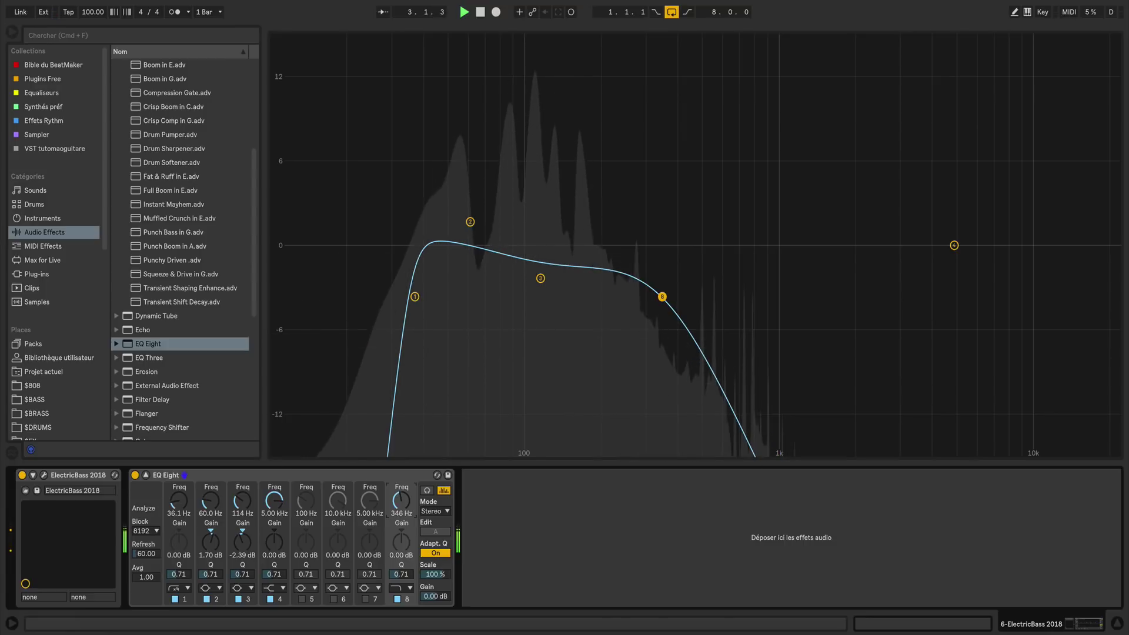
# - Set band 2's Q to 0.67 and band 3 of the bass EQ to -3.78 dB at 109 Hz with a Q of 0.41
pyautogui.click(213, 573)
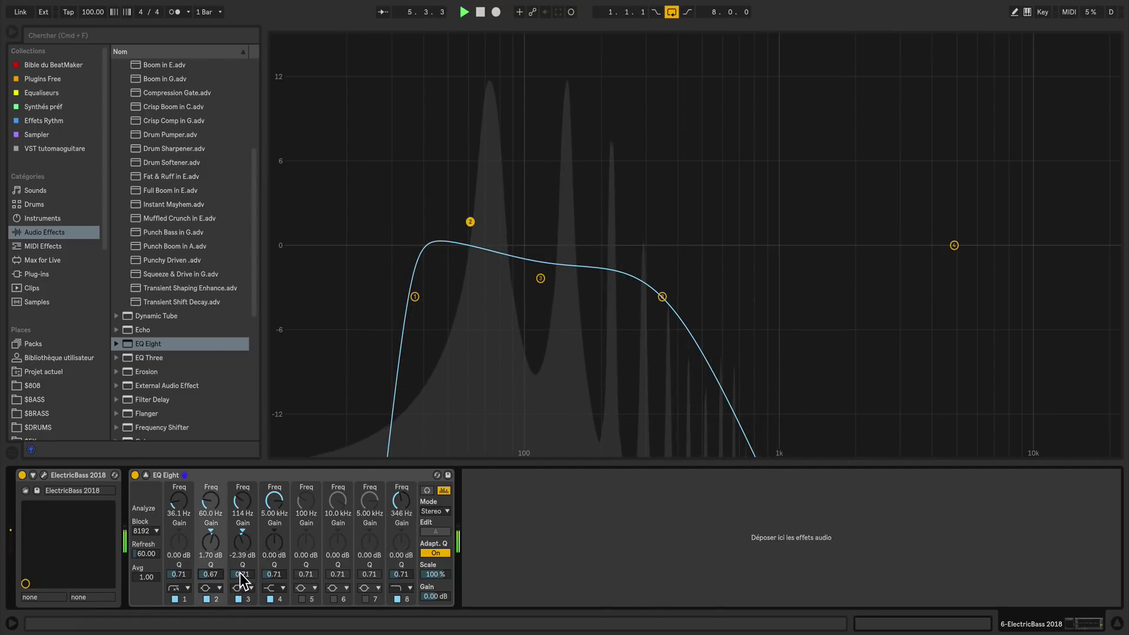
pyautogui.moveTo(242, 574); pyautogui.dragTo(242, 579)
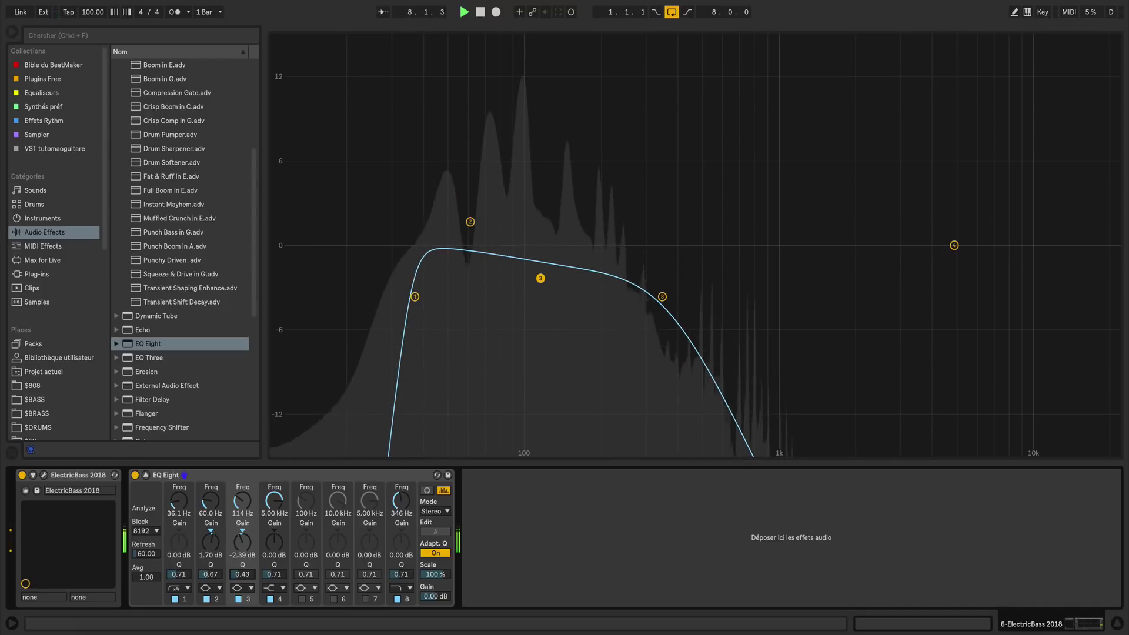
pyautogui.moveTo(541, 278)
pyautogui.mouseDown()
pyautogui.moveTo(612, 277)
pyautogui.moveTo(612, 290)
pyautogui.moveTo(536, 298)
pyautogui.mouseUp()
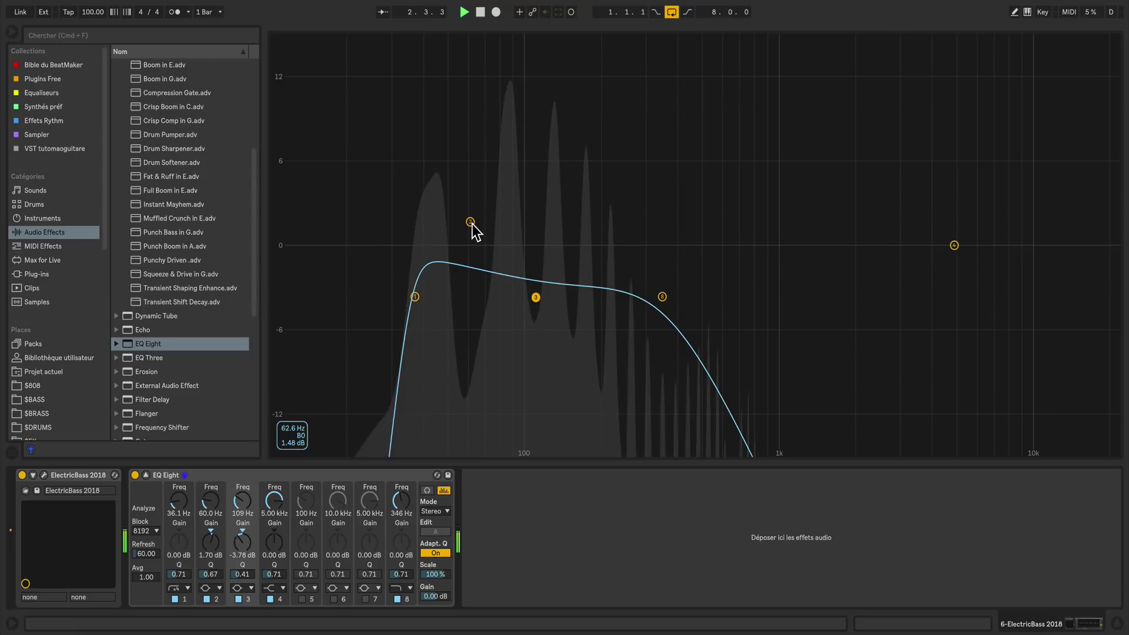
# - Fine-tune the bass EQ with band 2 at 59.2 Hz and 2.23 dB, band 3's Q at 0.31 and the low cut at 33.9 Hz
pyautogui.moveTo(471, 223); pyautogui.dragTo(469, 215)
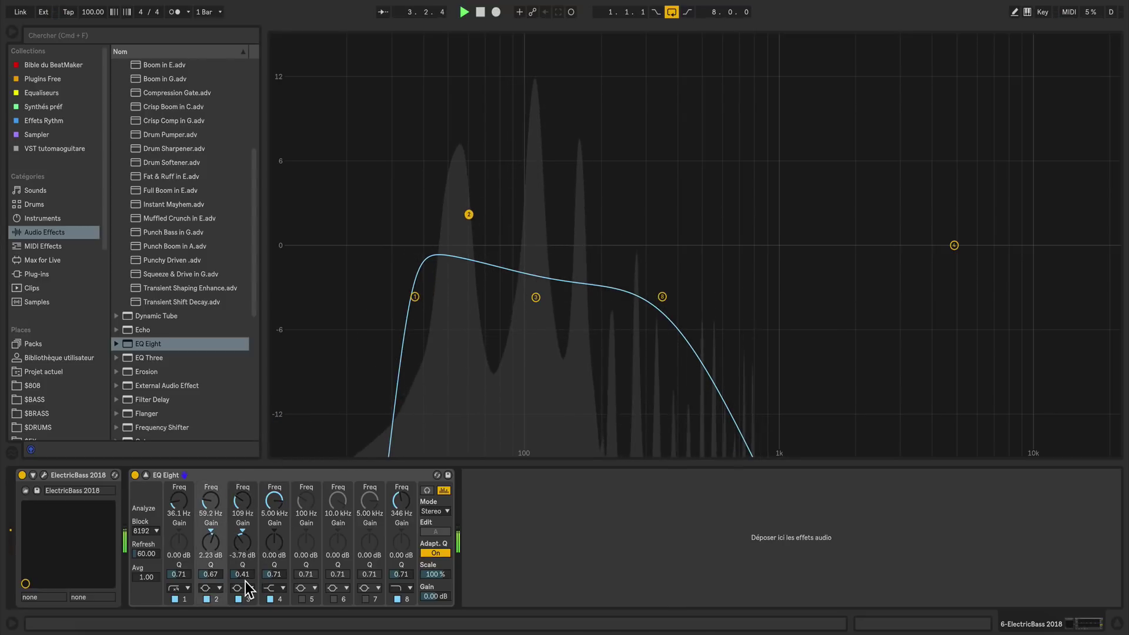
pyautogui.moveTo(244, 575); pyautogui.dragTo(244, 586)
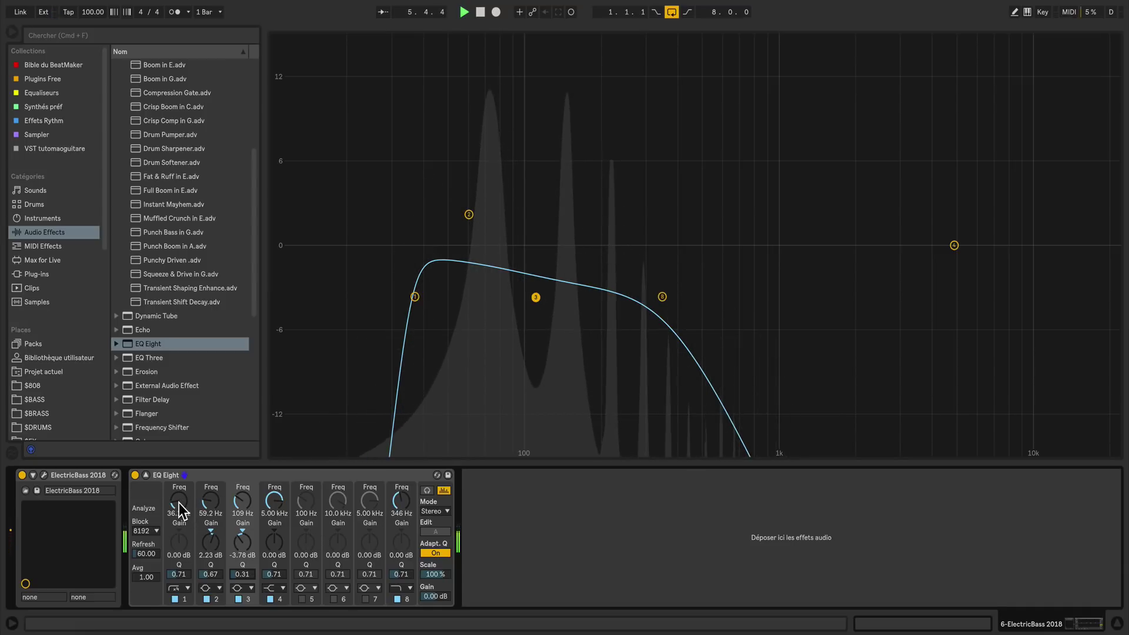
pyautogui.moveTo(179, 509); pyautogui.dragTo(179, 517)
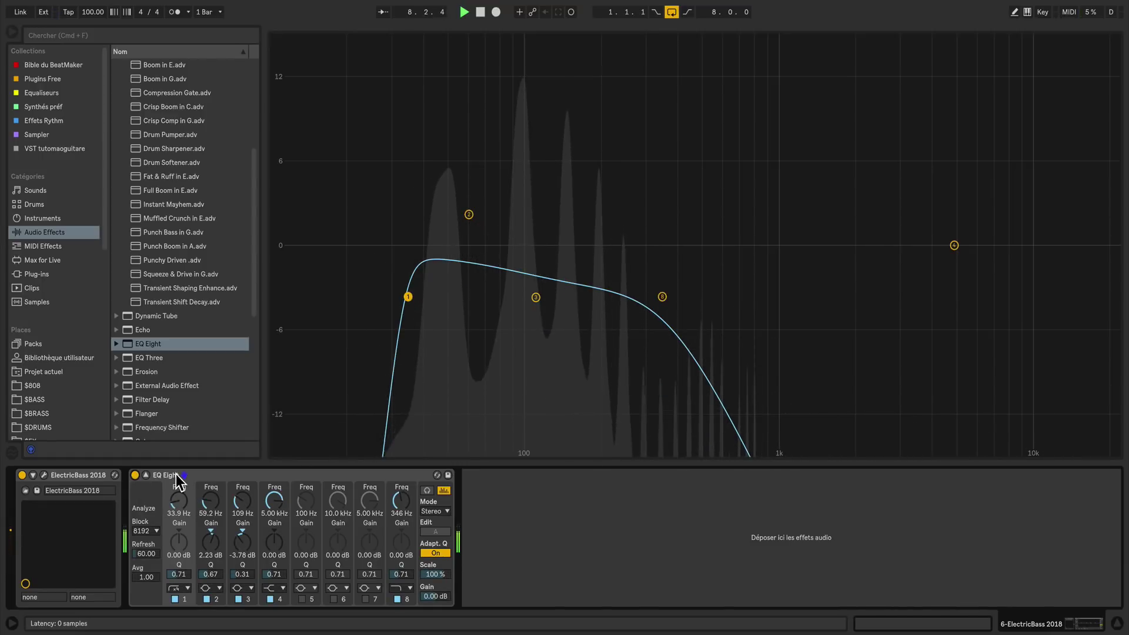
# - Collapse the enlarged bass EQ display and unsolo the bass to hear all tracks together
pyautogui.click(147, 476)
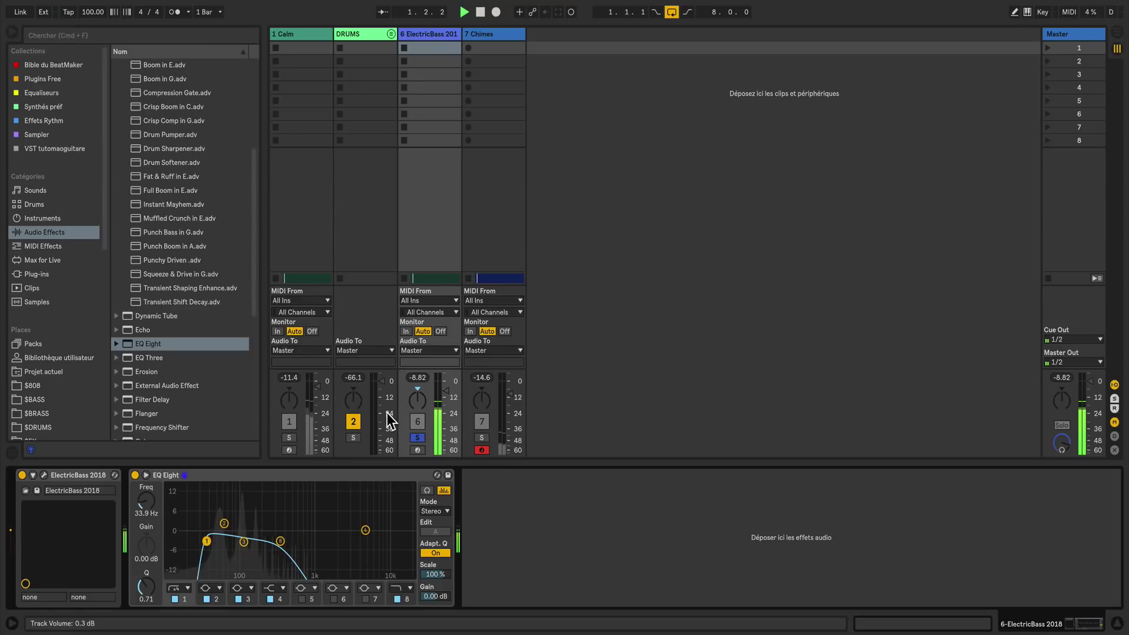
pyautogui.click(417, 438)
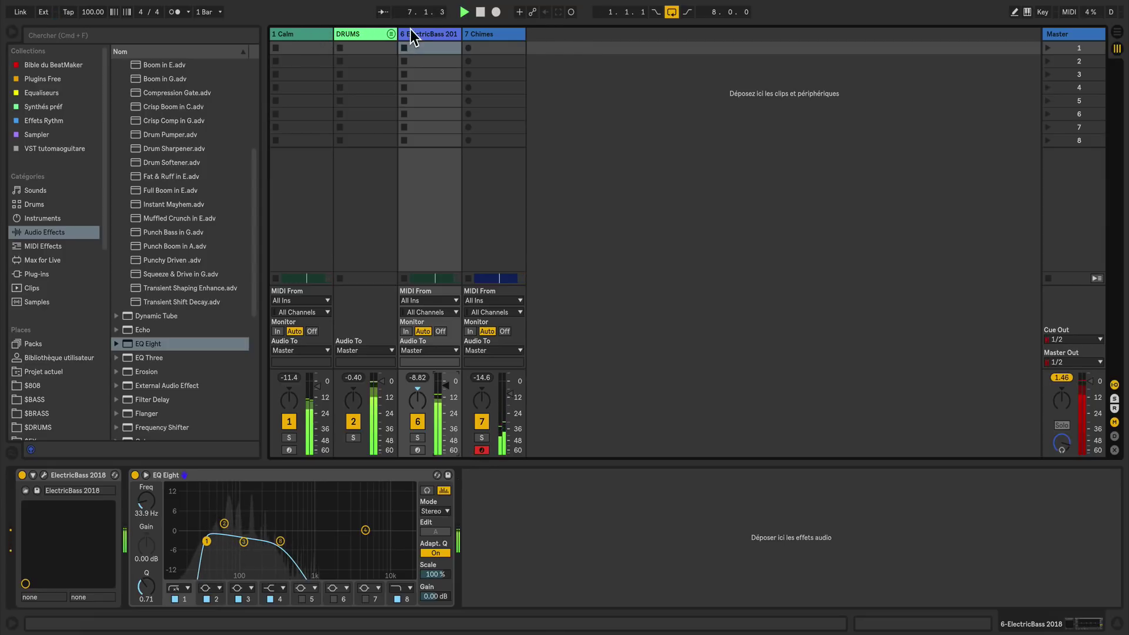
# - Add an EQ Eight to the Chimes track, solo the track and enlarge the EQ display
pyautogui.click(478, 33)
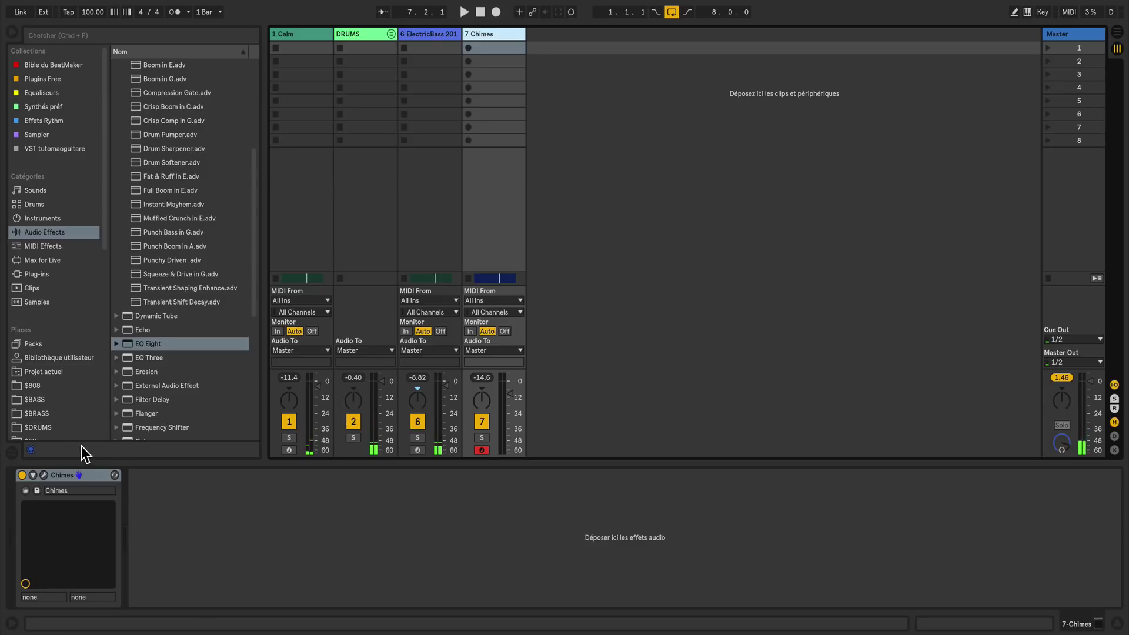
pyautogui.moveTo(150, 344); pyautogui.dragTo(194, 494)
pyautogui.click(481, 438)
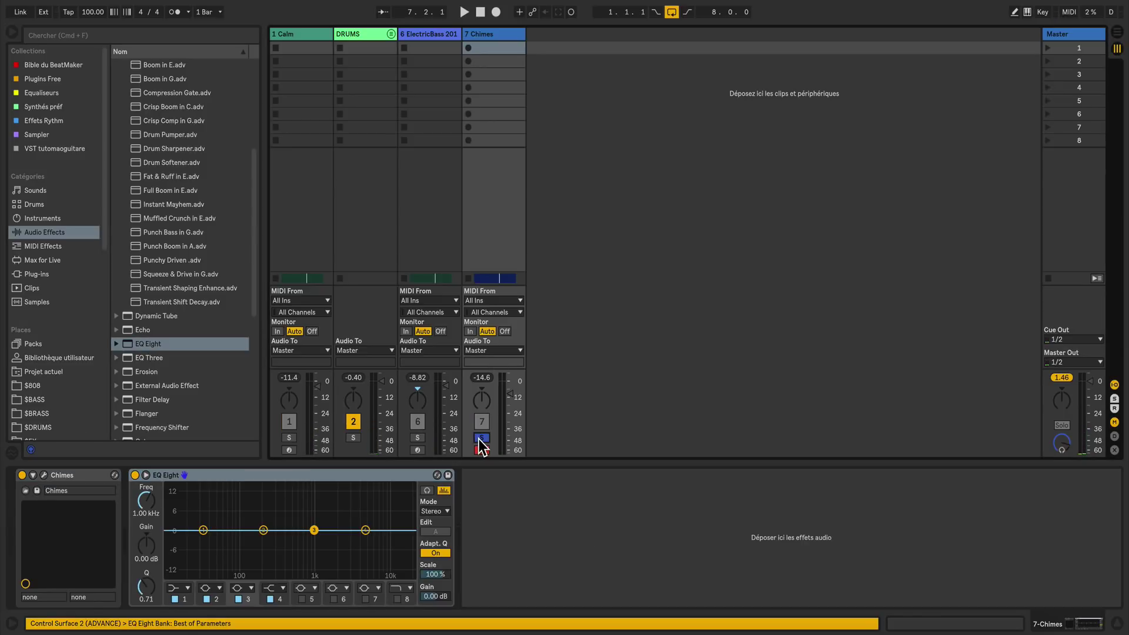
pyautogui.click(146, 475)
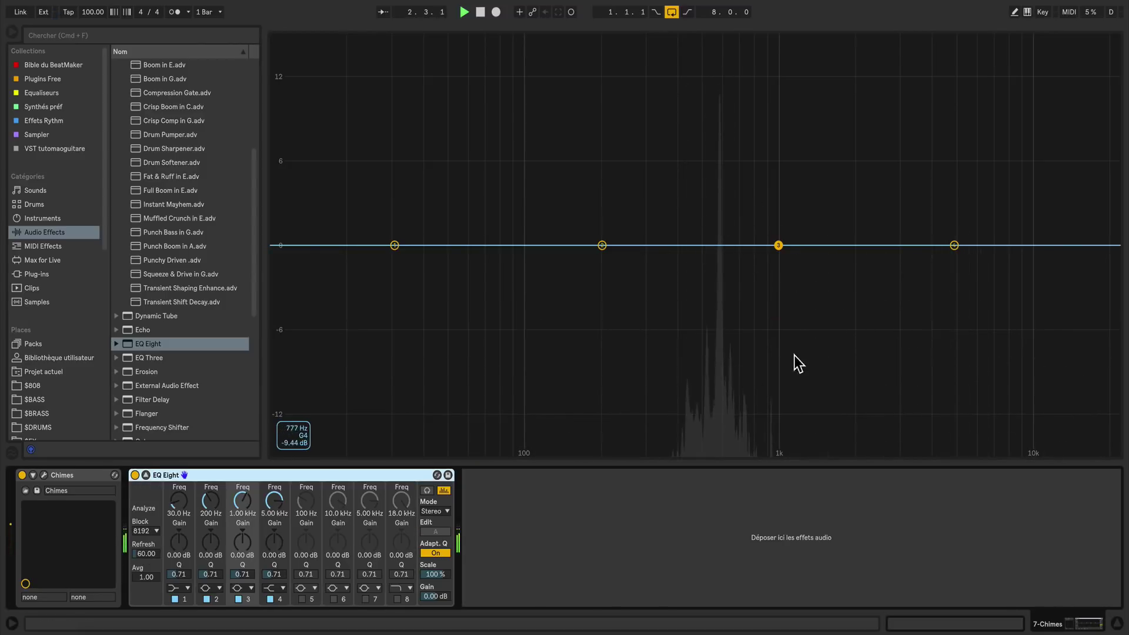
# - Make band 1 of the Chimes EQ a steep low cut at 391 Hz and enable band 8 as a high cut at 6.48 kHz
pyautogui.click(177, 588)
pyautogui.click(184, 505)
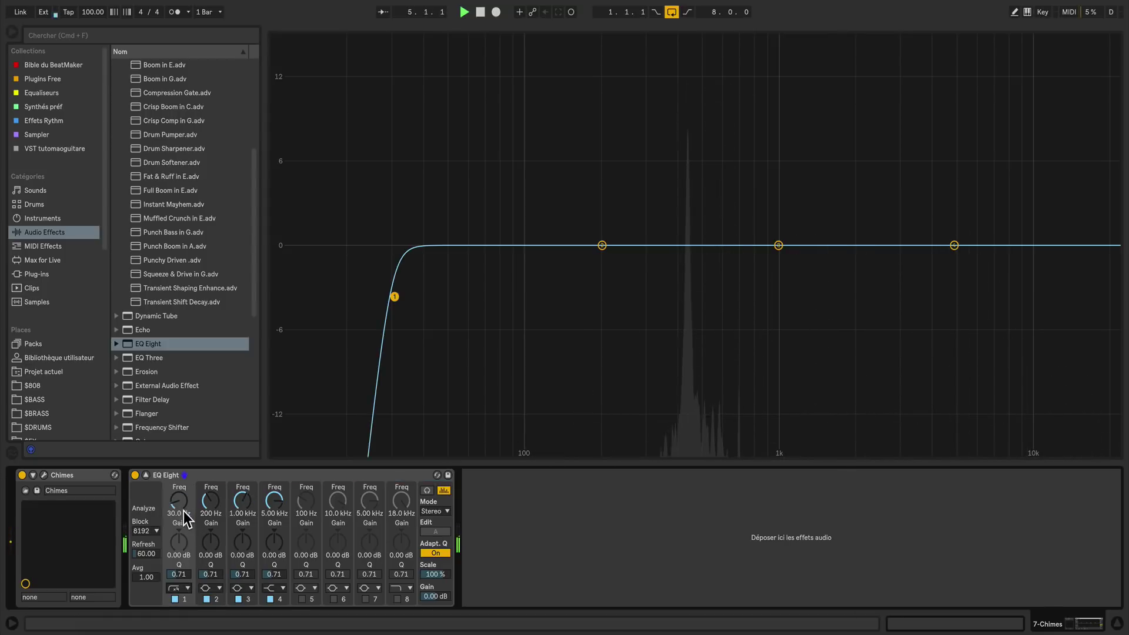
pyautogui.moveTo(179, 500); pyautogui.dragTo(179, 459)
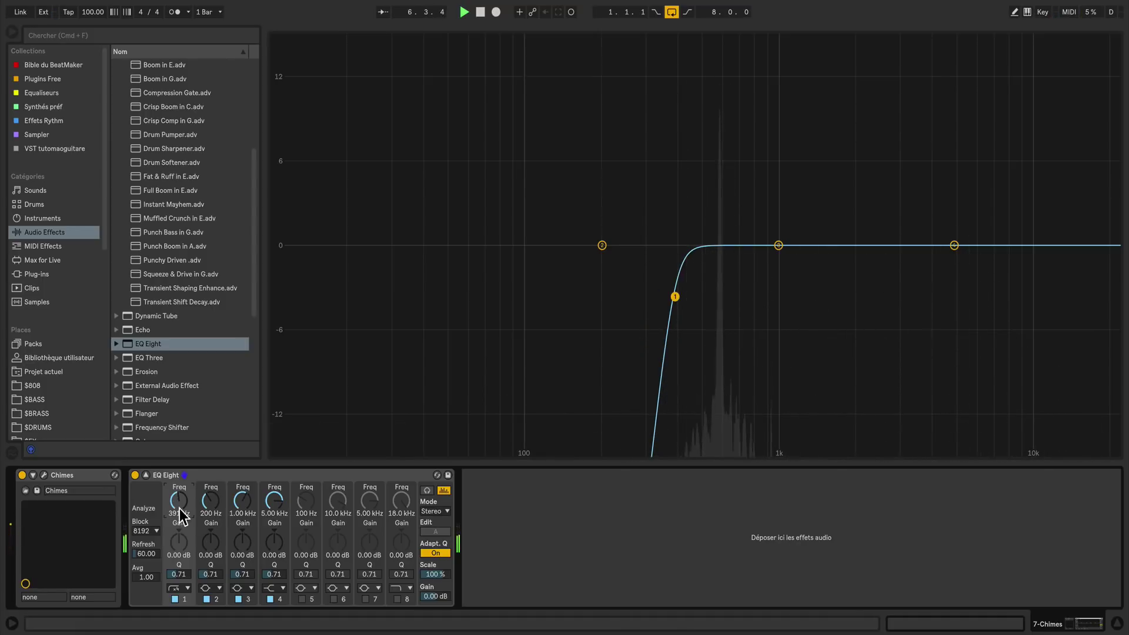
pyautogui.click(398, 599)
pyautogui.moveTo(401, 501)
pyautogui.mouseDown()
pyautogui.moveTo(401, 531)
pyautogui.moveTo(401, 516)
pyautogui.mouseUp()
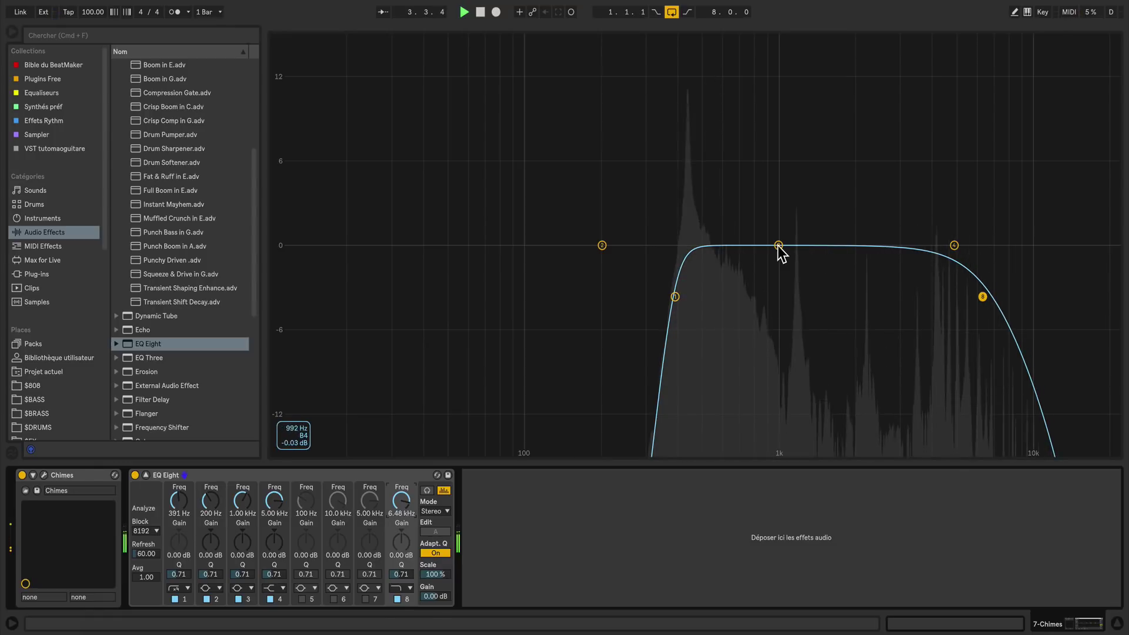
# - Set the Chimes EQ's band 3 to -3.03 dB at 604 Hz with Q 2.27, band 2 to 325 Hz and the low cut to 469 Hz
pyautogui.moveTo(775, 249); pyautogui.dragTo(723, 288)
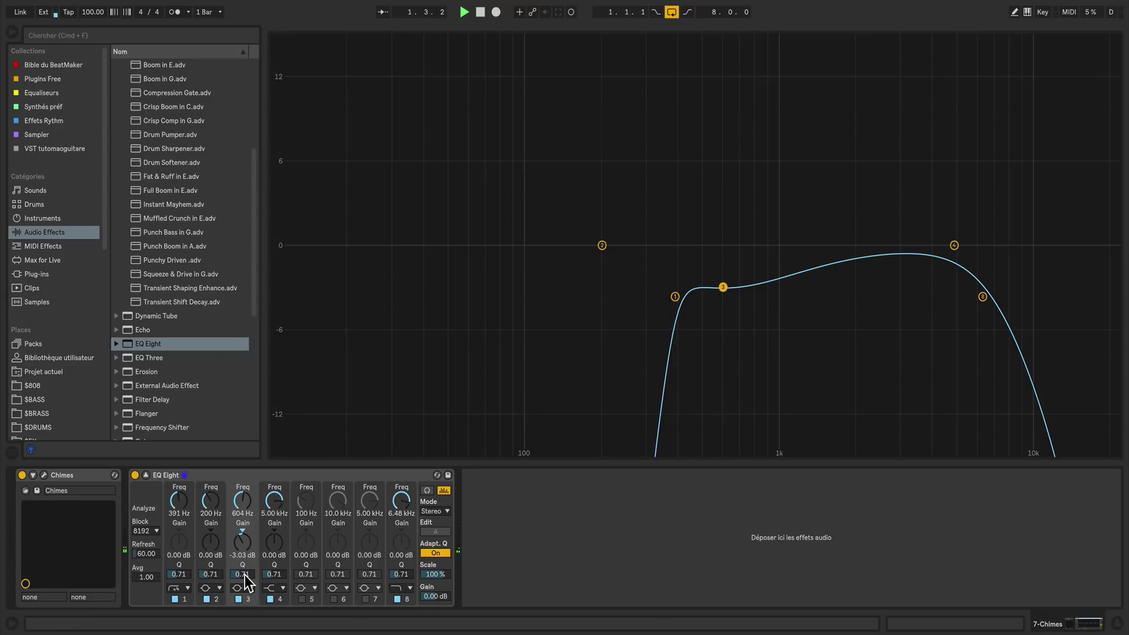
pyautogui.moveTo(245, 582); pyautogui.dragTo(246, 559)
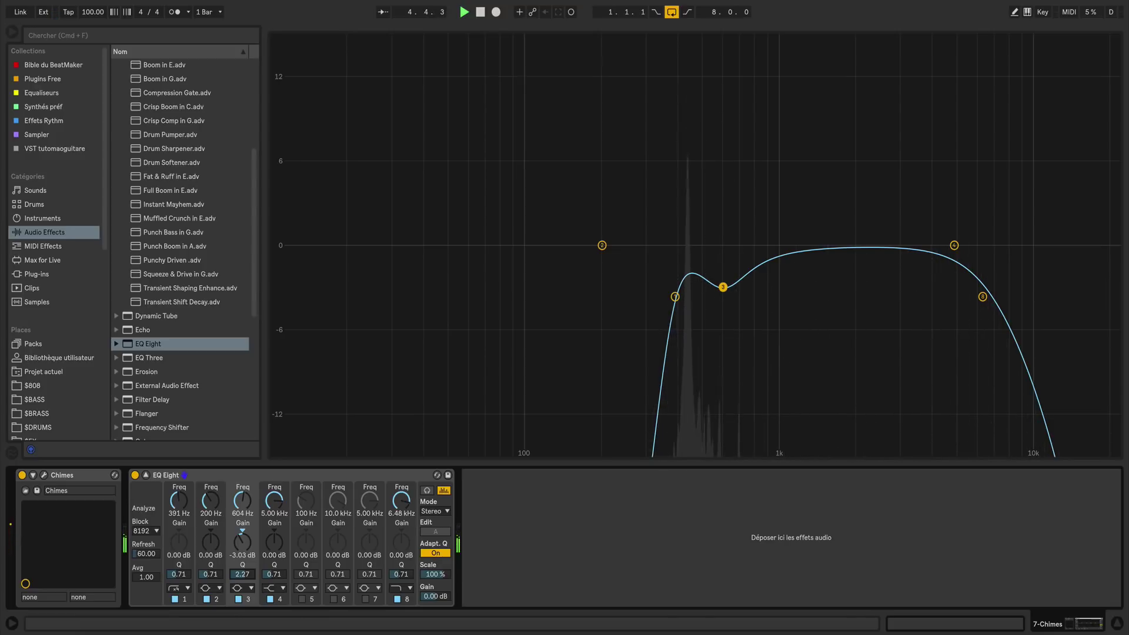
pyautogui.moveTo(209, 503); pyautogui.dragTo(179, 504)
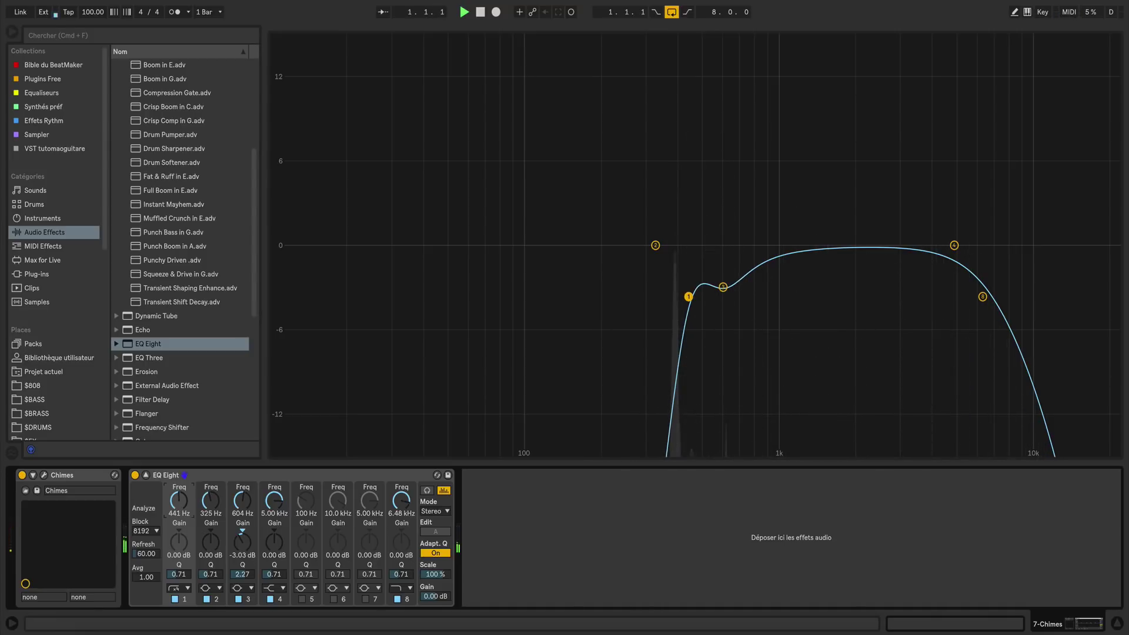
pyautogui.moveTo(179, 504); pyautogui.dragTo(187, 504)
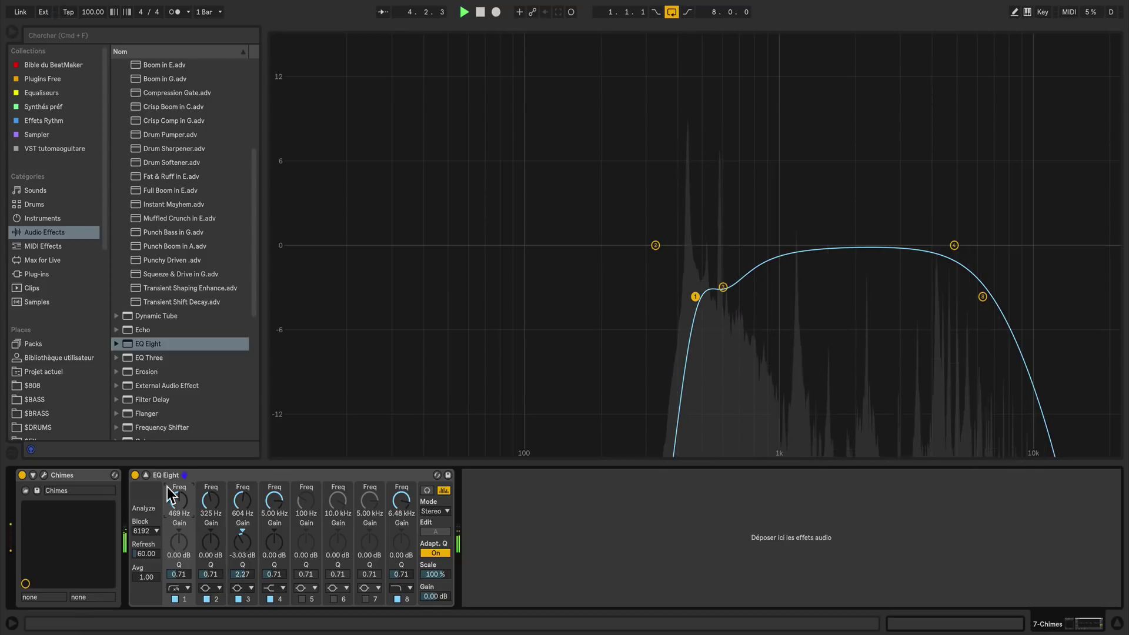
# - Compare the Chimes with EQ Eight off and on, and collapse the enlarged EQ display
pyautogui.click(136, 475)
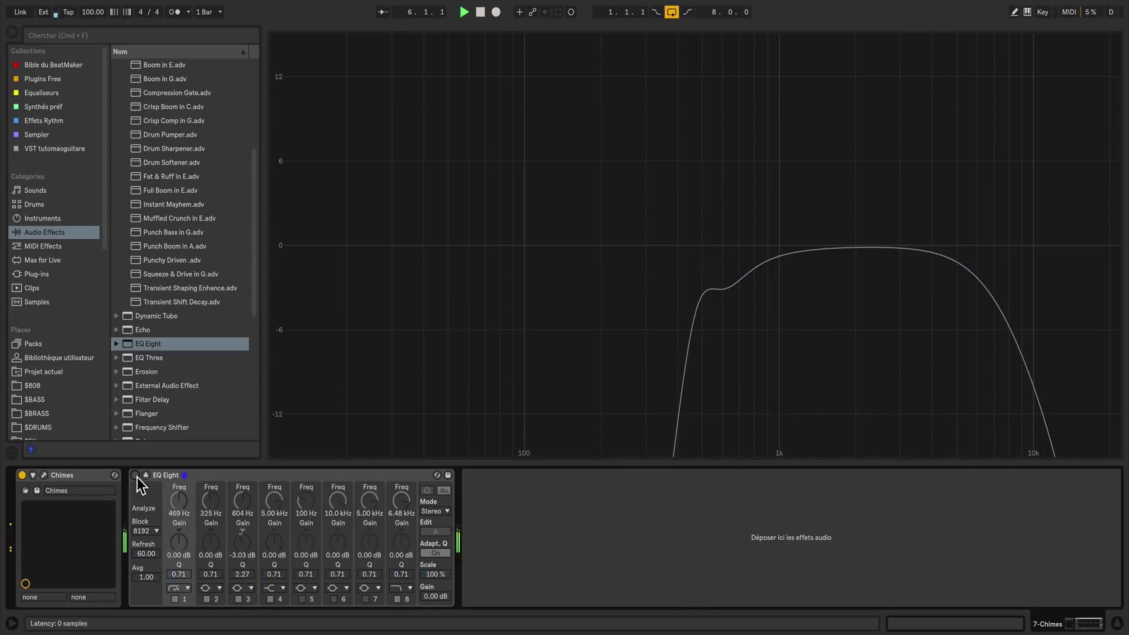
pyautogui.click(136, 476)
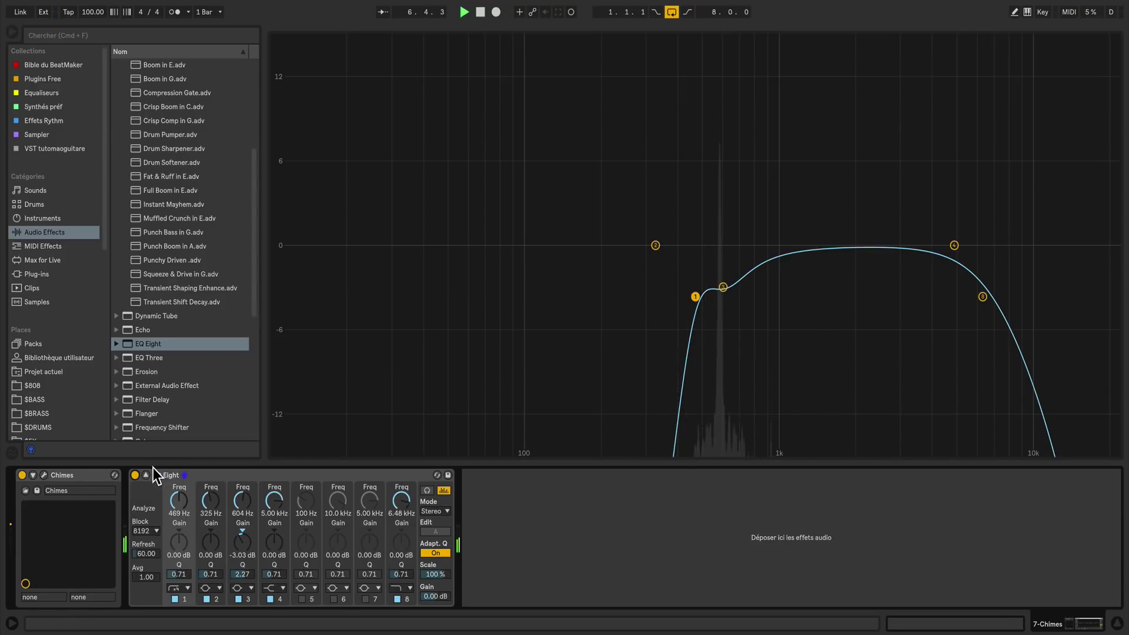
pyautogui.click(149, 475)
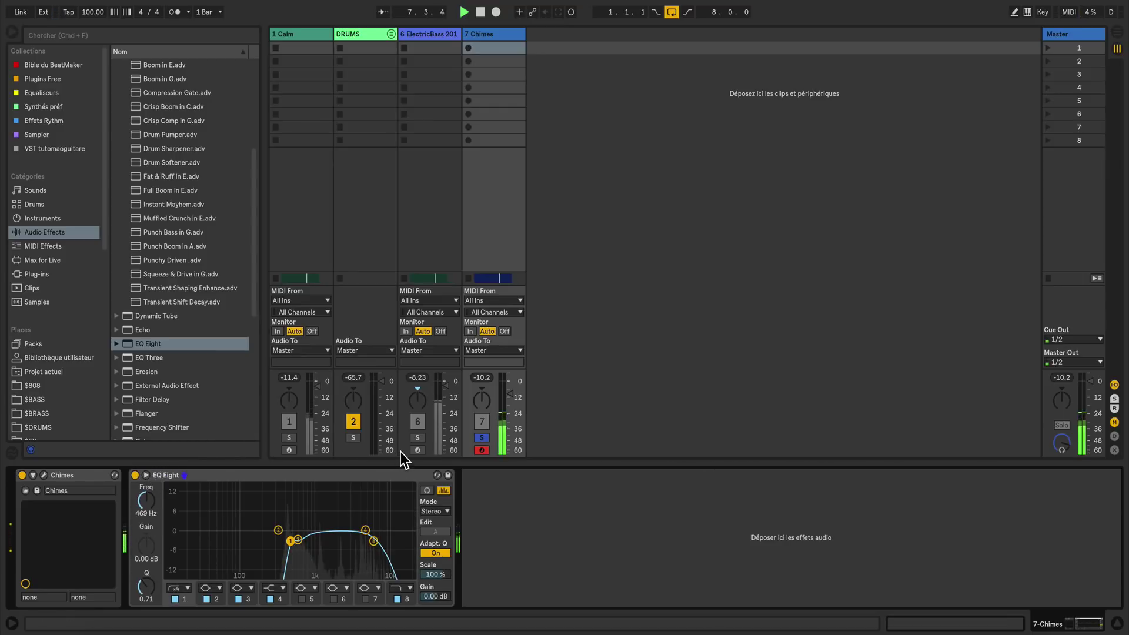
# - Solo the Calm track, add an EQ Eight to it and enlarge the EQ display
pyautogui.click(311, 38)
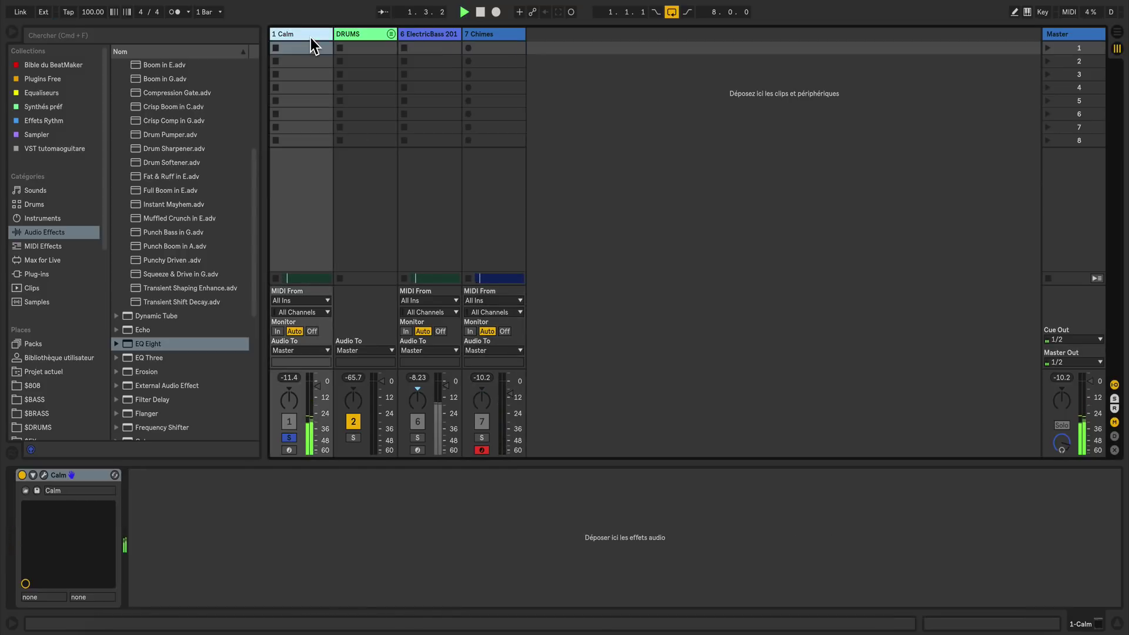
pyautogui.doubleClick(154, 345)
pyautogui.click(146, 475)
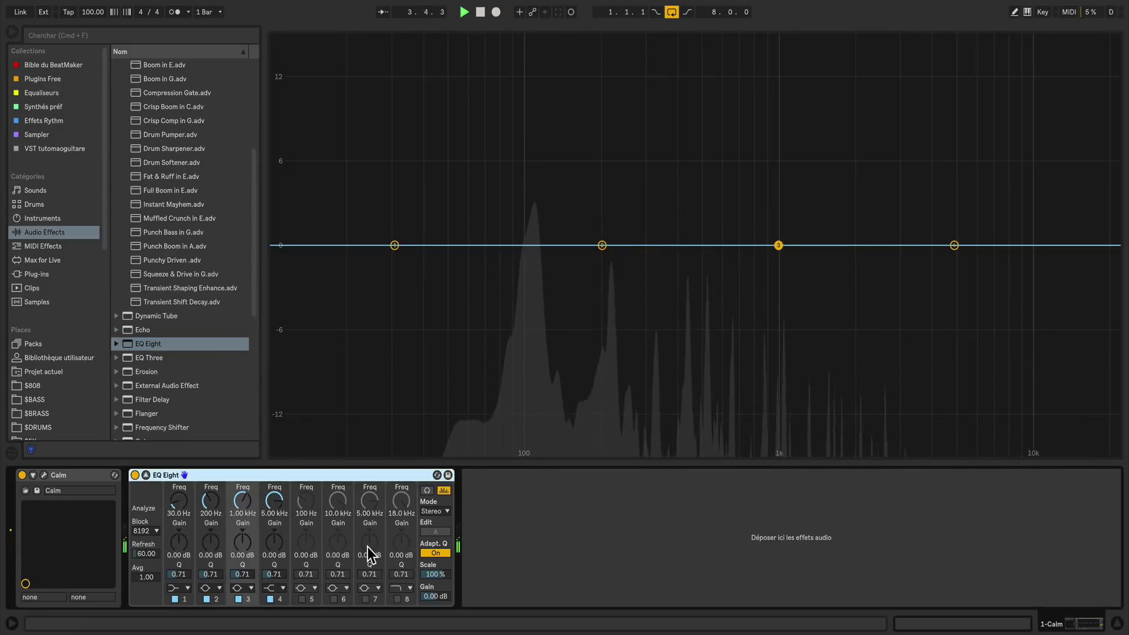
# - Enable a band 8 high cut at 2.03 kHz on the Calm EQ and make band 1 a steep low cut at 115 Hz
pyautogui.click(398, 600)
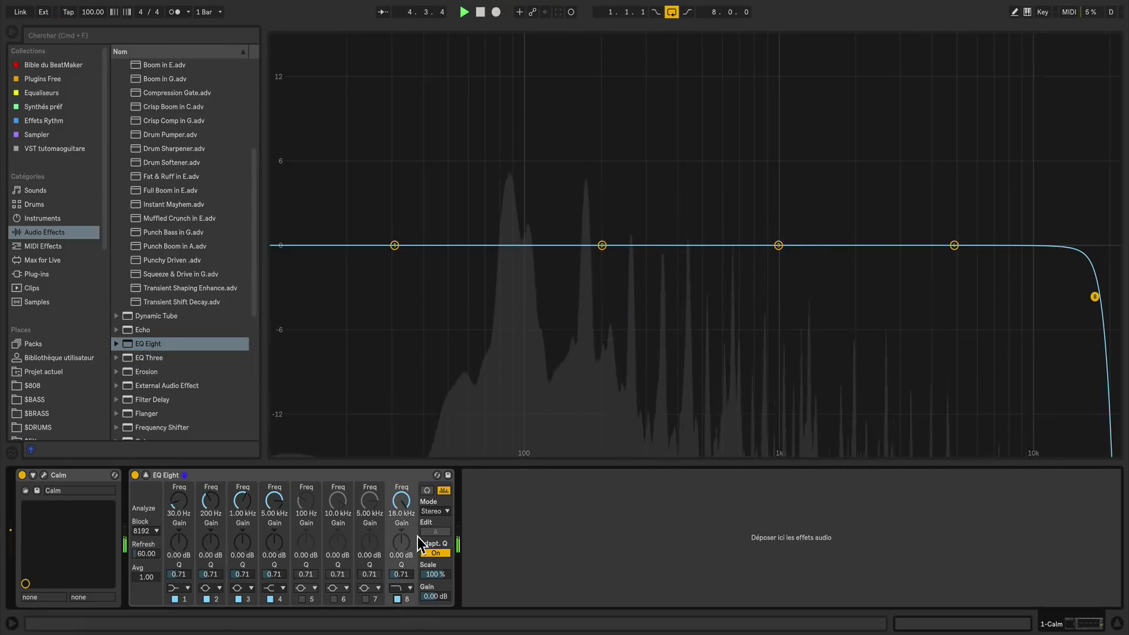
pyautogui.moveTo(401, 500); pyautogui.dragTo(401, 557)
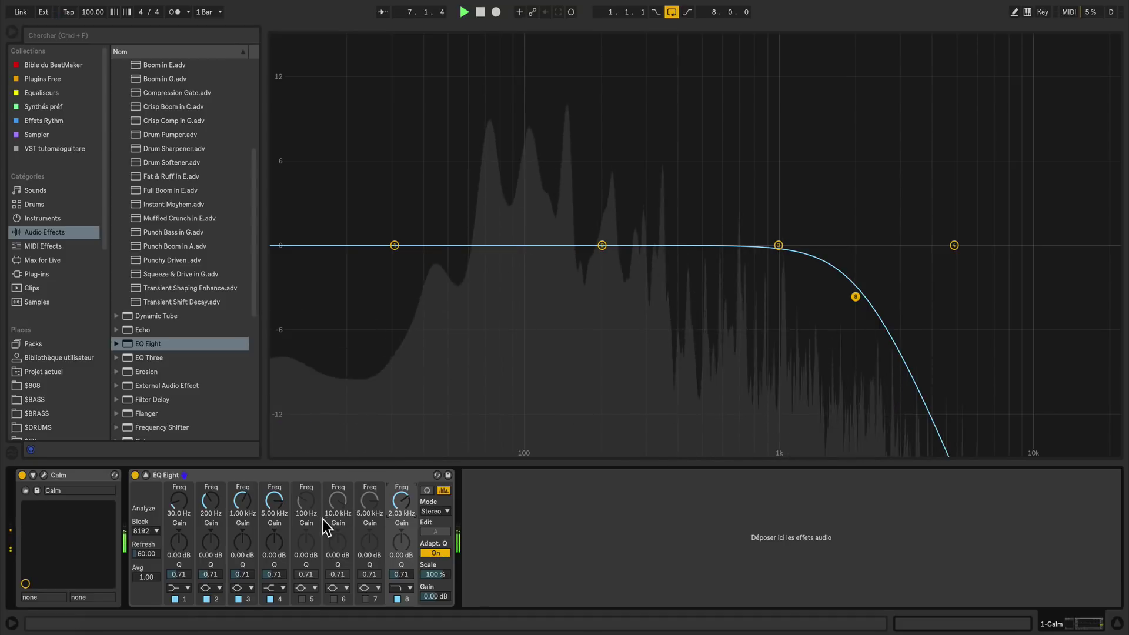
pyautogui.click(176, 588)
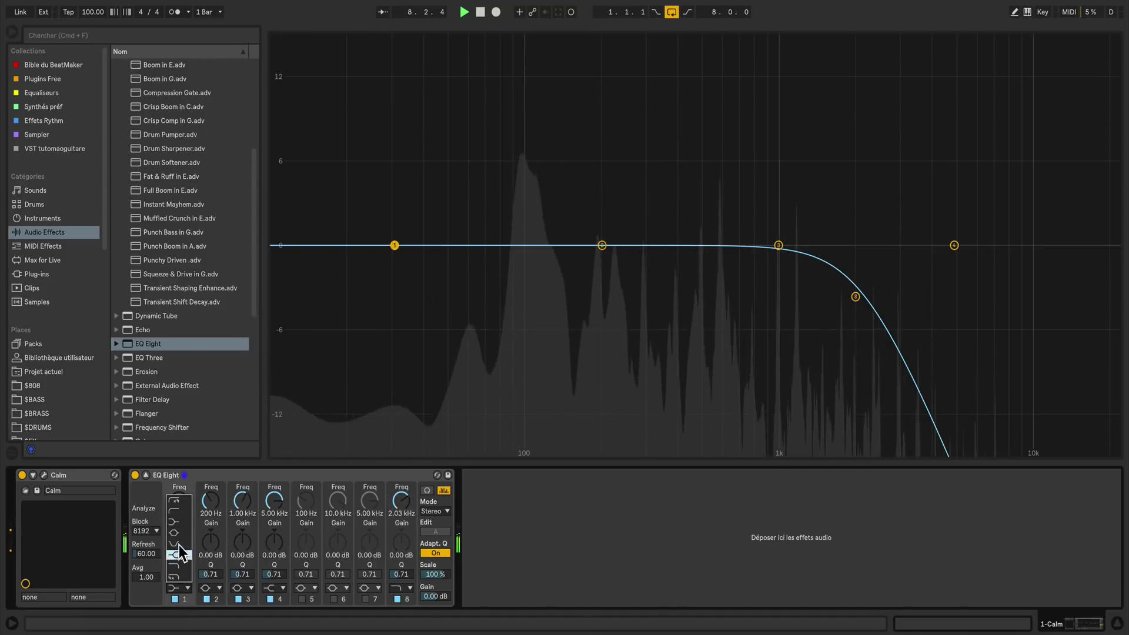
pyautogui.click(180, 512)
pyautogui.moveTo(180, 505); pyautogui.dragTo(179, 478)
# - Set the Calm EQ's band 2 to -1.38 dB at 182 Hz and band 3 to 1.76 dB at 692 Hz, and compare it off and on
pyautogui.moveTo(600, 245); pyautogui.dragTo(592, 265)
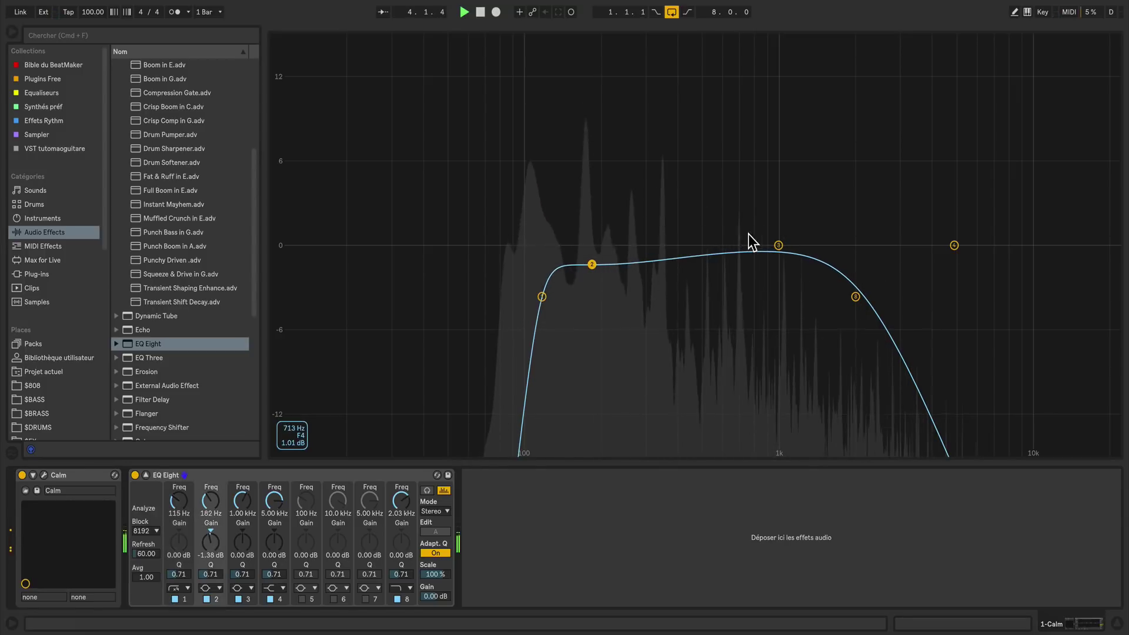
pyautogui.moveTo(779, 245); pyautogui.dragTo(738, 221)
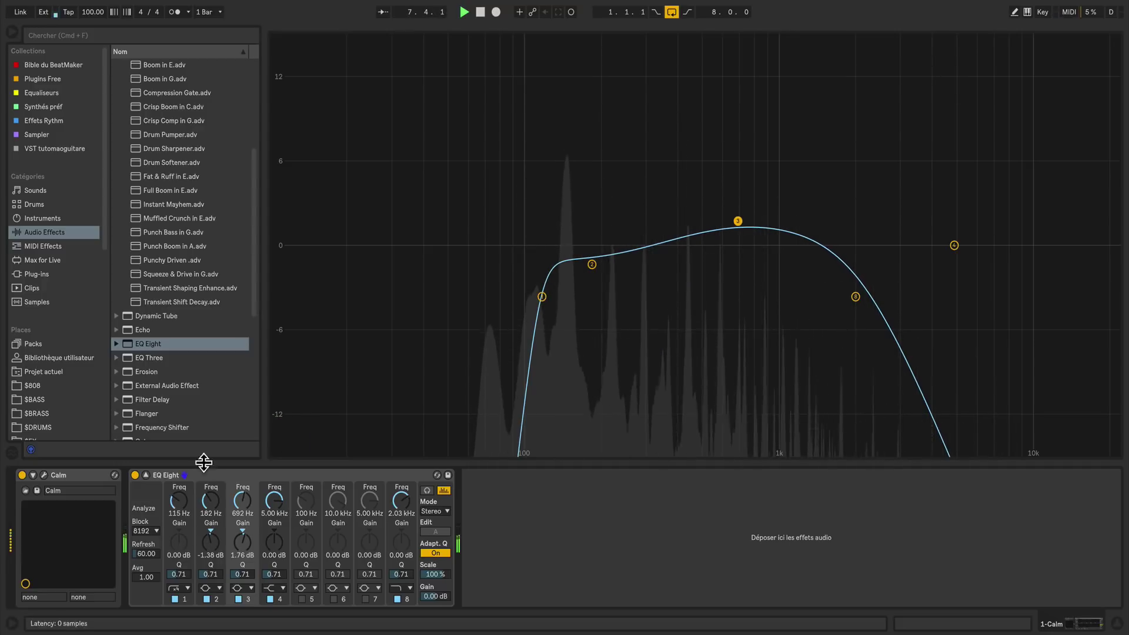
pyautogui.click(135, 476)
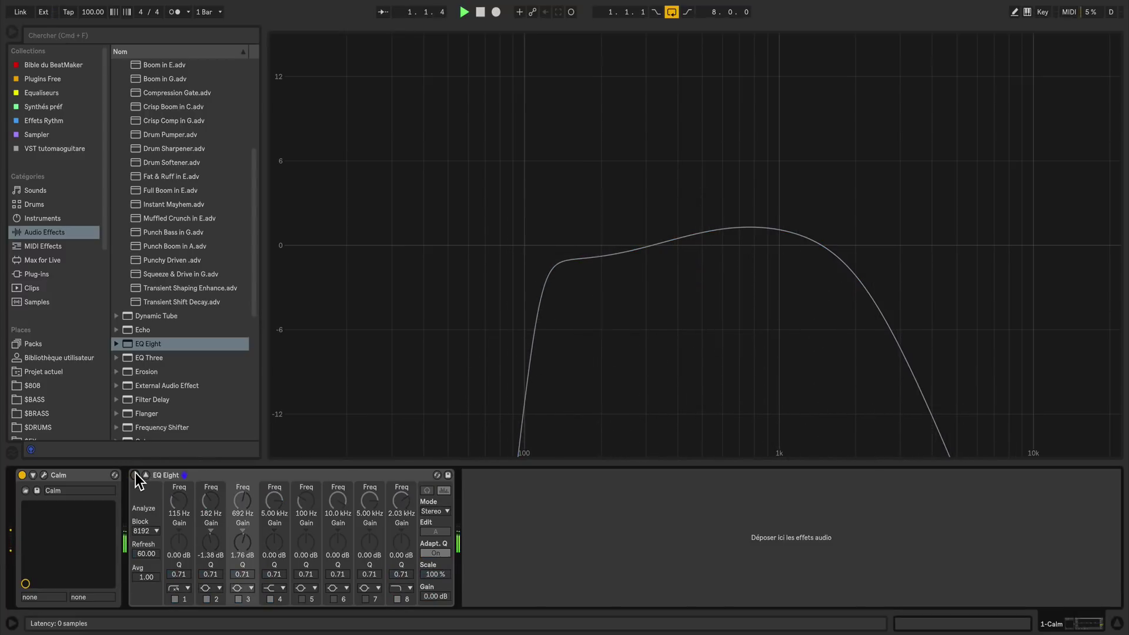
pyautogui.click(136, 475)
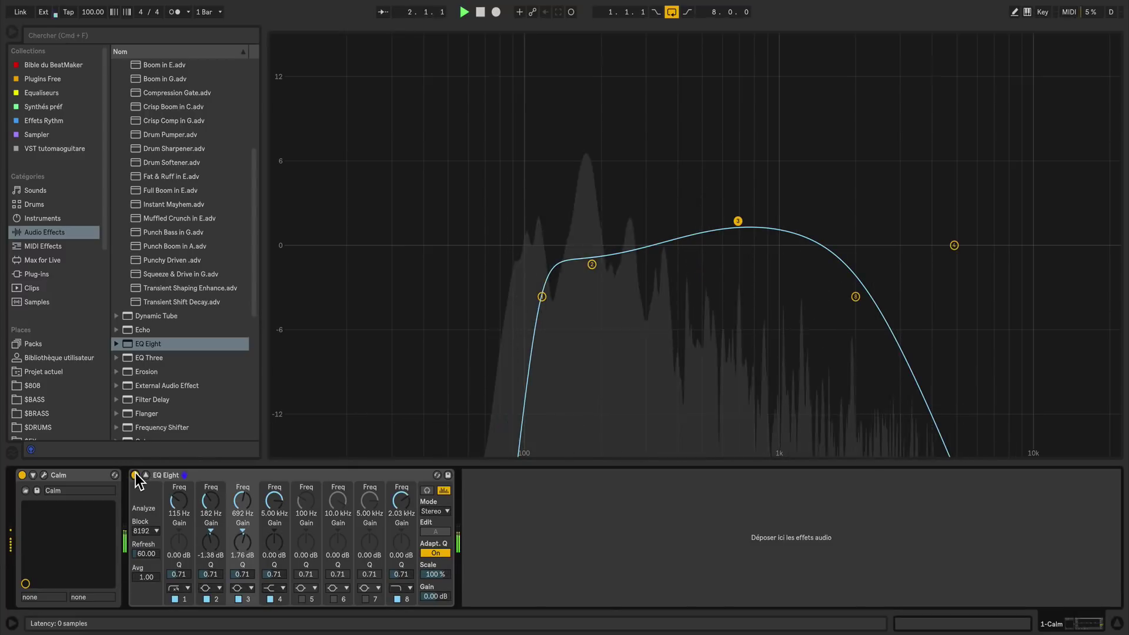
# - Raise the Calm EQ's low cut to 156 Hz and set band 2 to 0.00 dB at 288 Hz
pyautogui.click(179, 503)
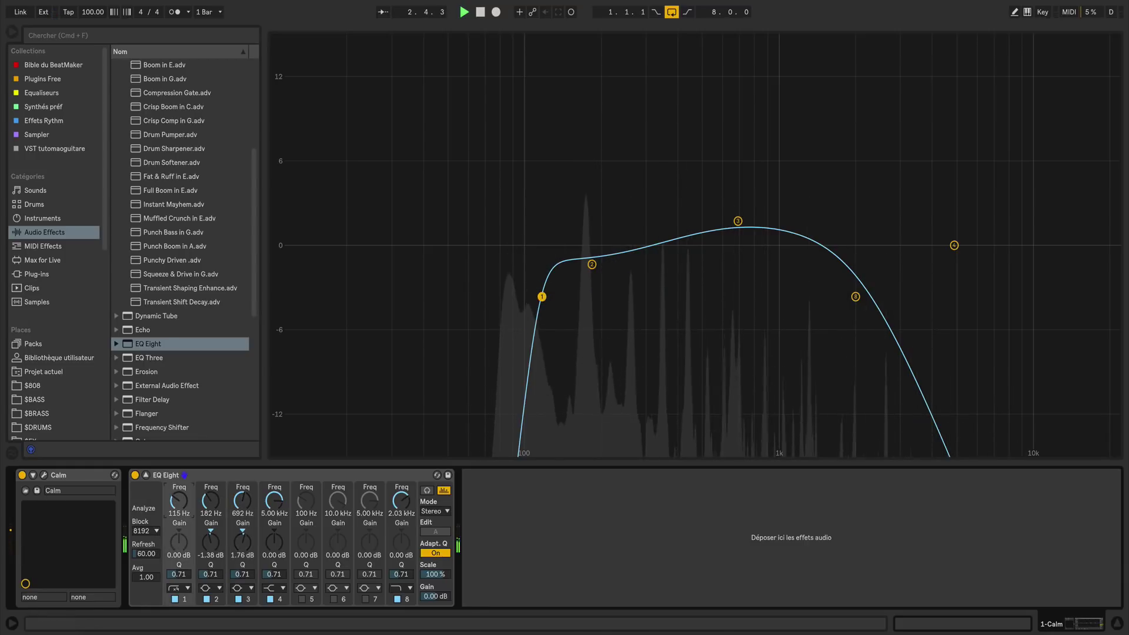
pyautogui.moveTo(179, 503); pyautogui.dragTo(179, 512)
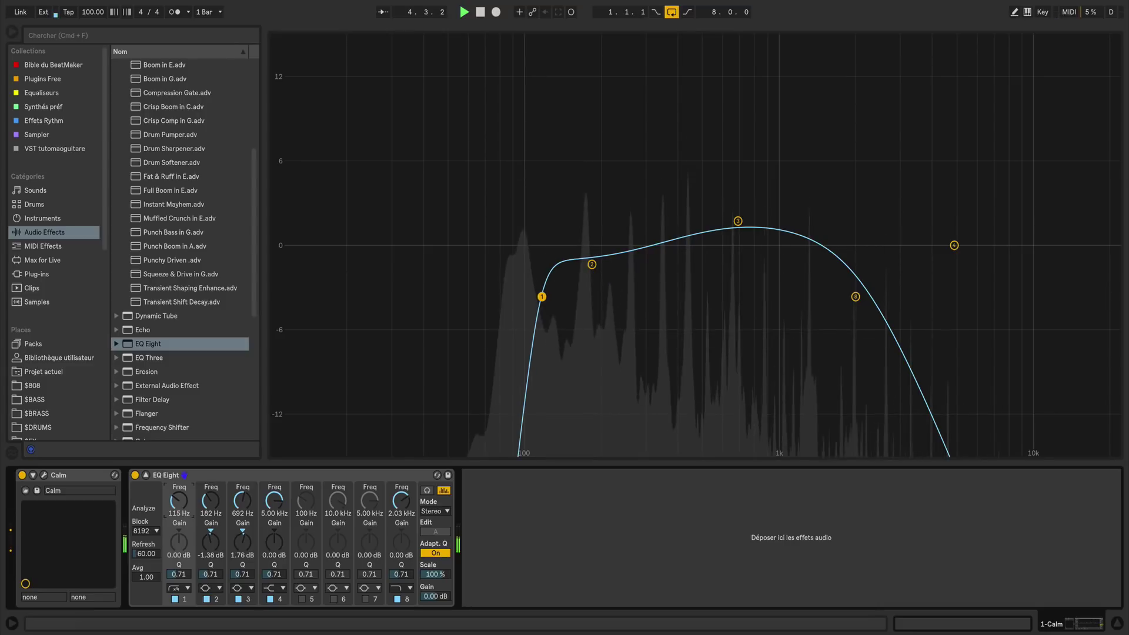
pyautogui.moveTo(179, 503); pyautogui.dragTo(179, 488)
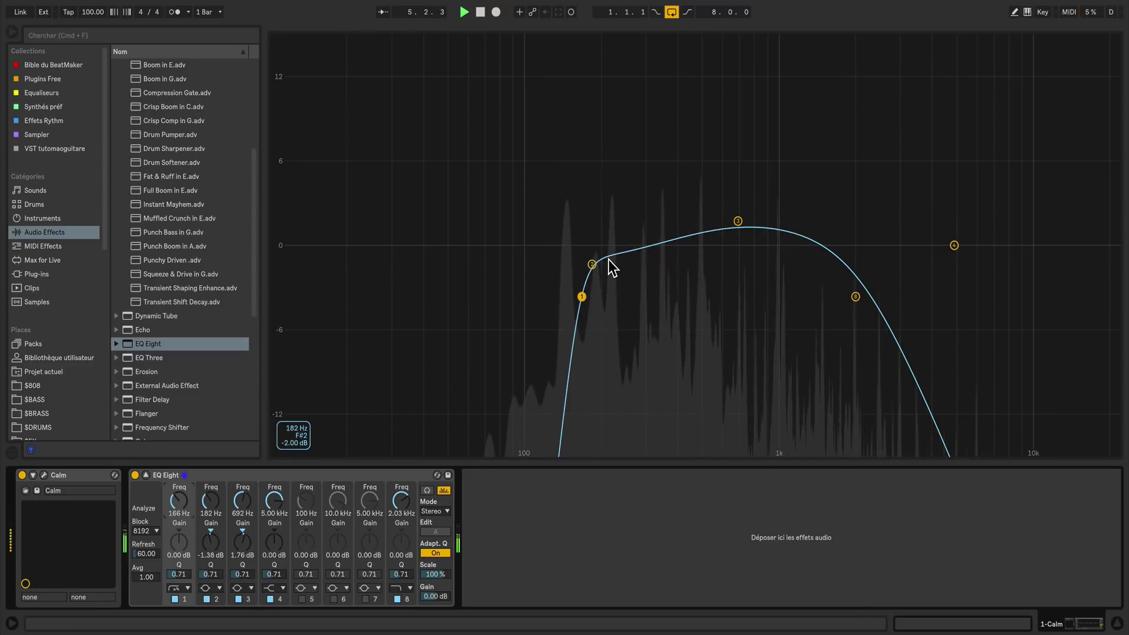
pyautogui.moveTo(594, 264); pyautogui.dragTo(642, 246)
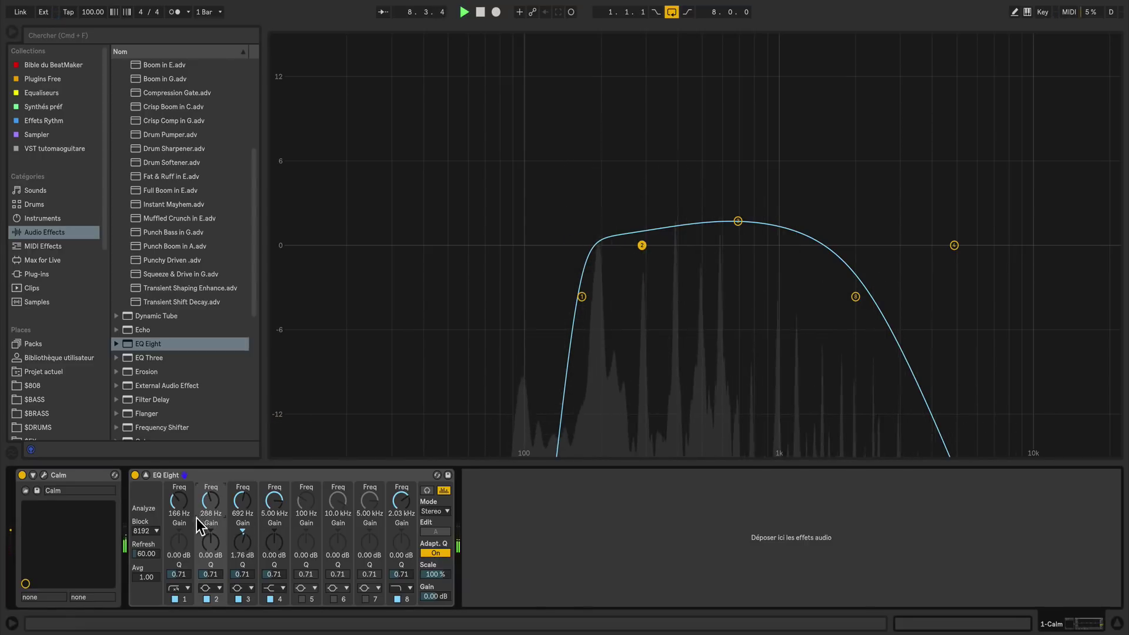
pyautogui.moveTo(181, 509); pyautogui.dragTo(181, 514)
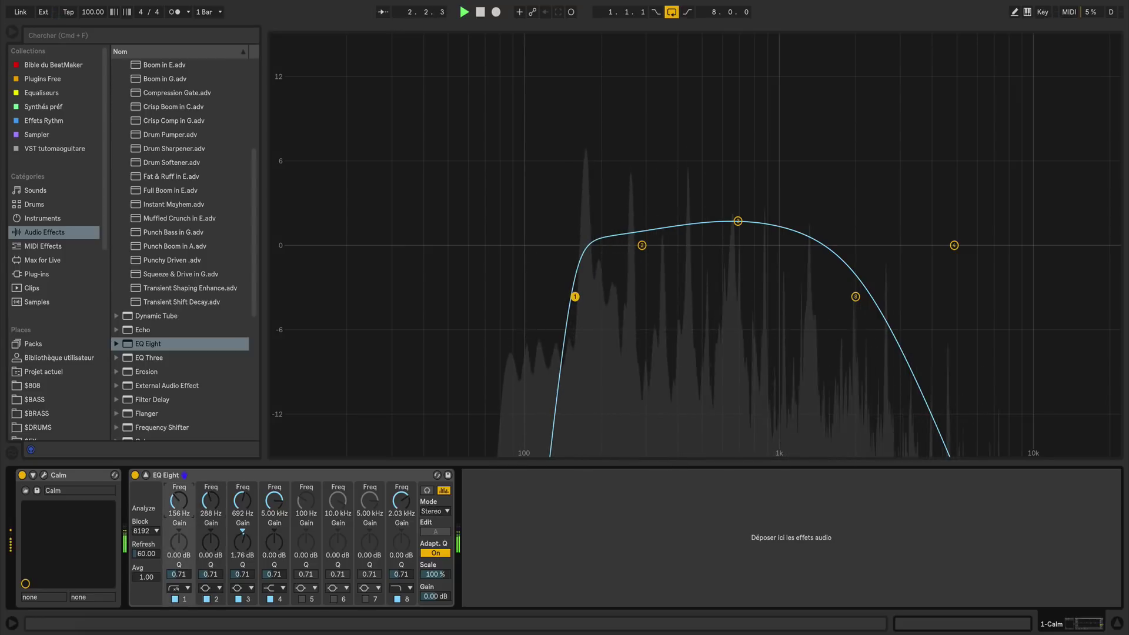
# - Compare Calm with its EQ off and on in the collapsed view, and unsolo it to play the full mix
pyautogui.click(146, 475)
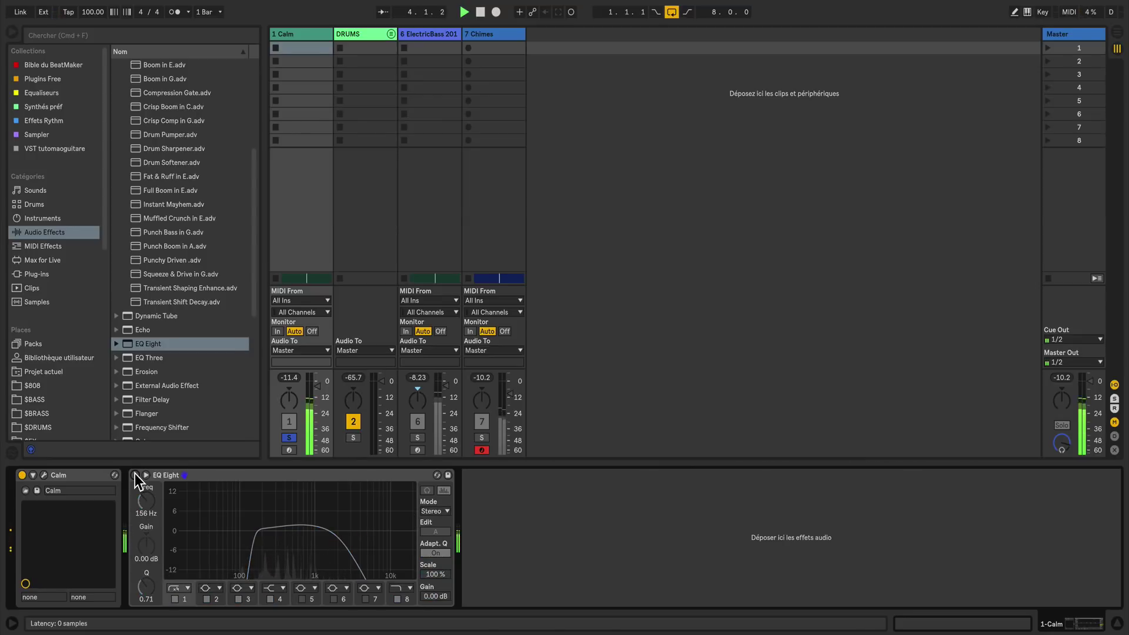
pyautogui.click(135, 474)
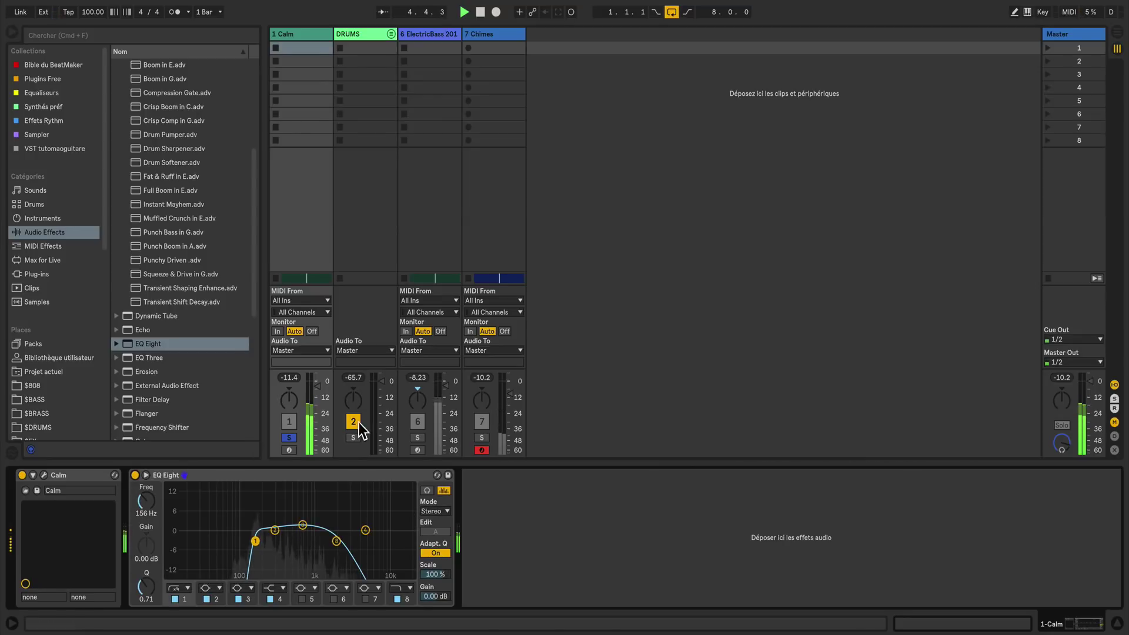
pyautogui.click(289, 439)
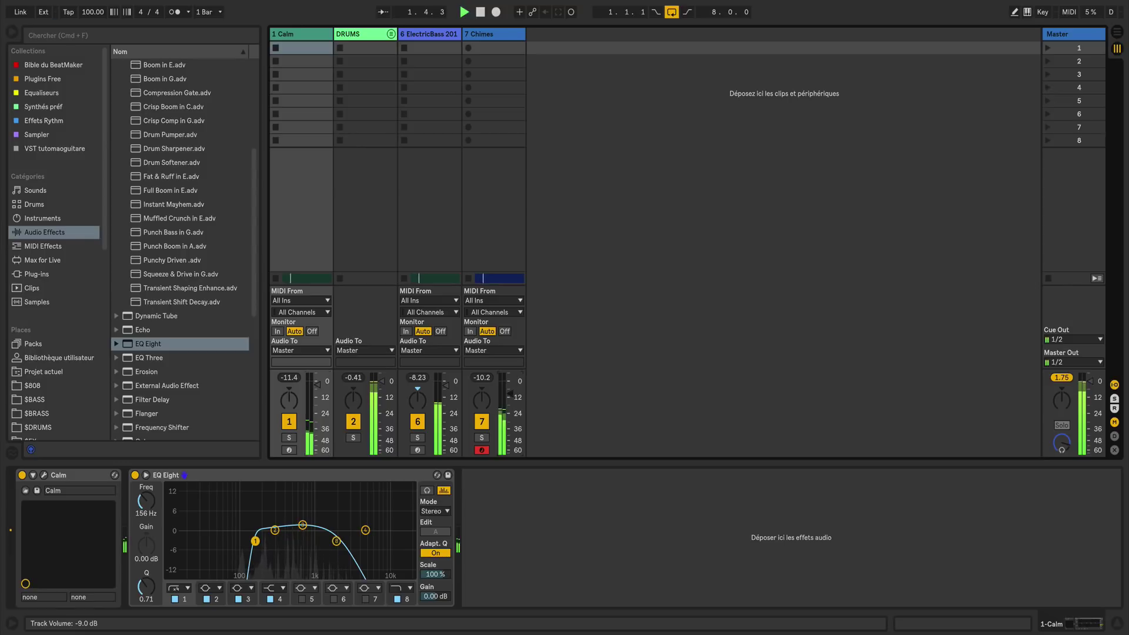
pyautogui.press('space')
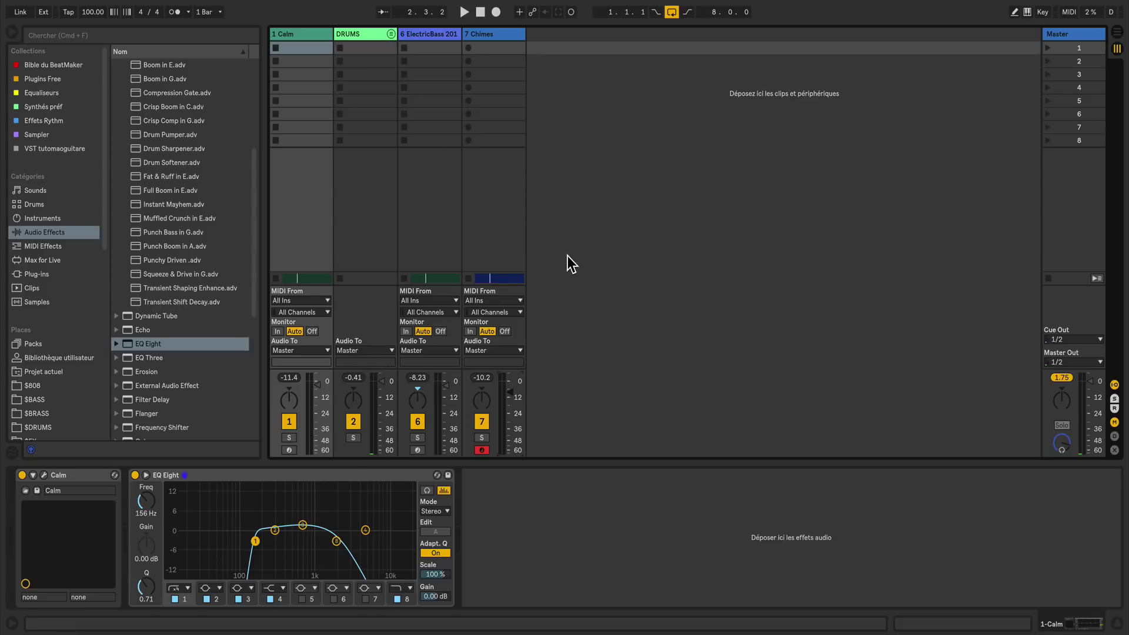
# - Insert a return track into the session
pyautogui.rightClick(874, 205)
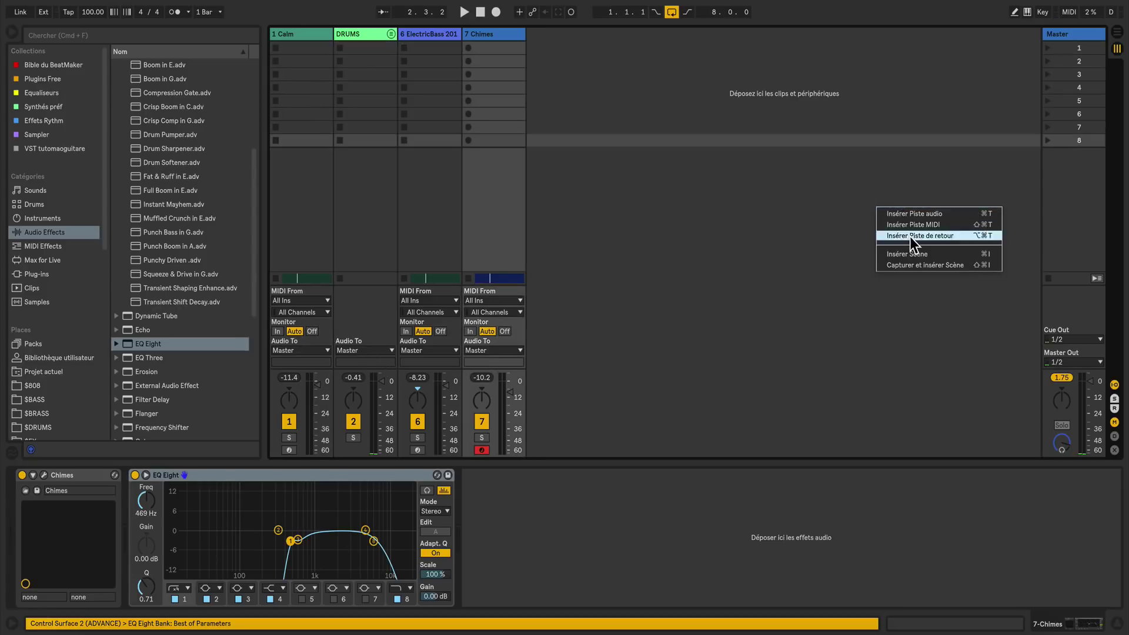
pyautogui.click(941, 237)
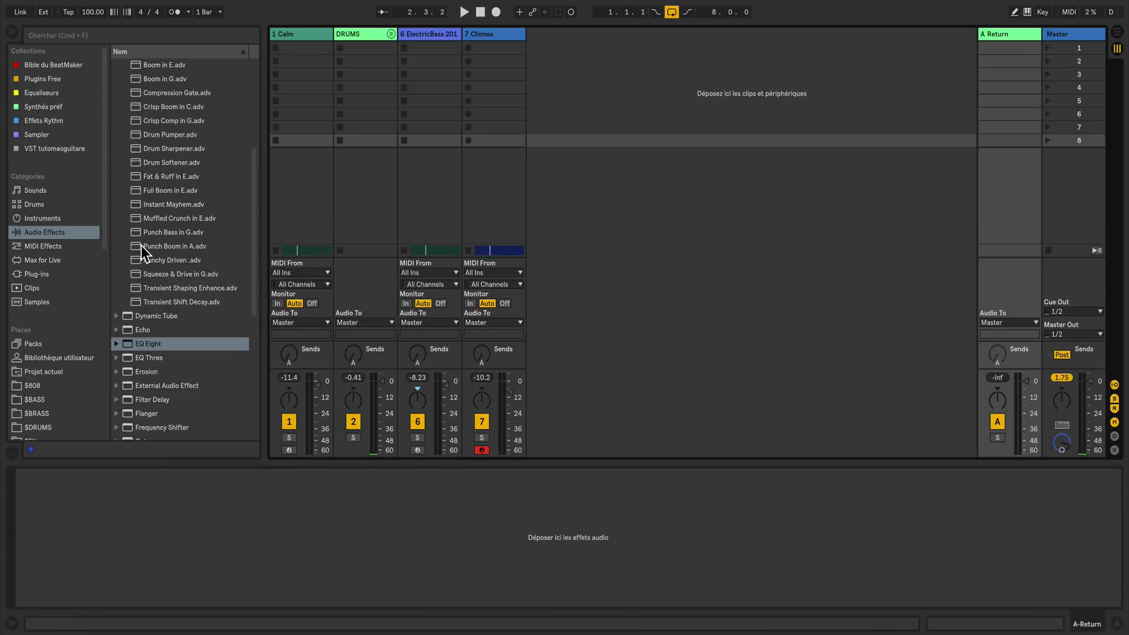
# - Load the Reverb effect's Room preset Ambience Medium onto the return track
pyautogui.click(167, 341)
pyautogui.scroll(-8, 176, 372)
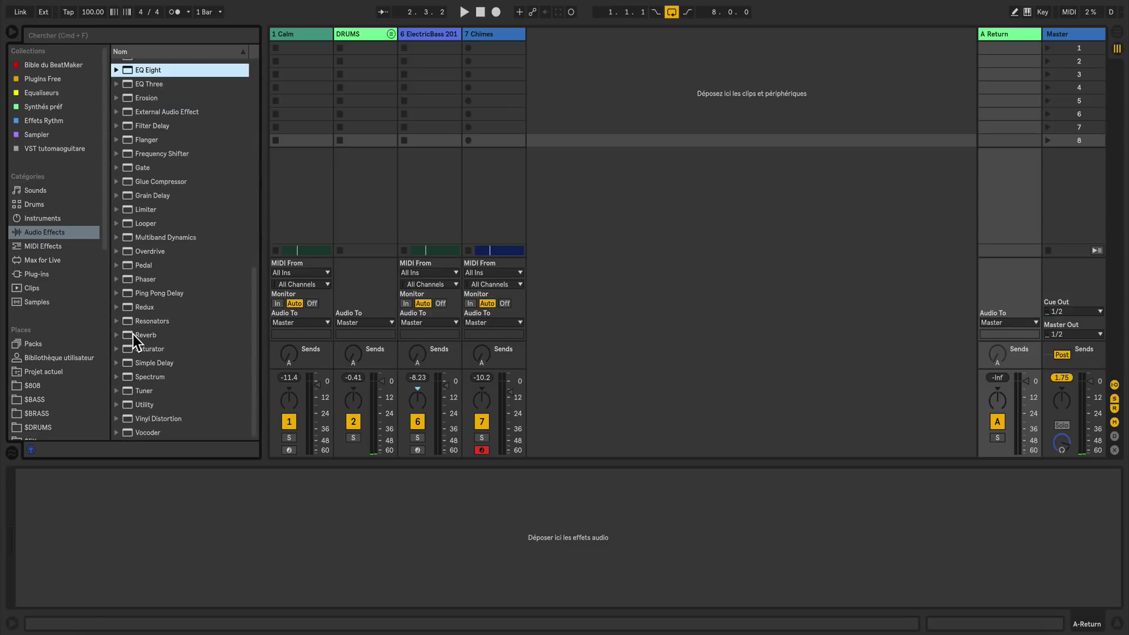
pyautogui.click(117, 335)
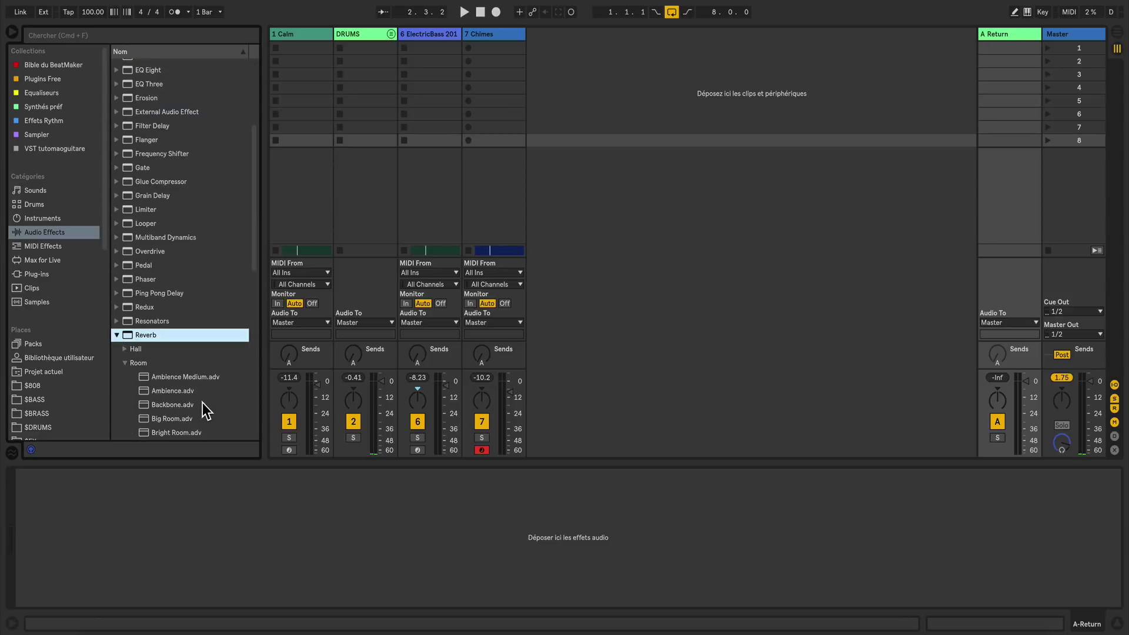
pyautogui.doubleClick(184, 377)
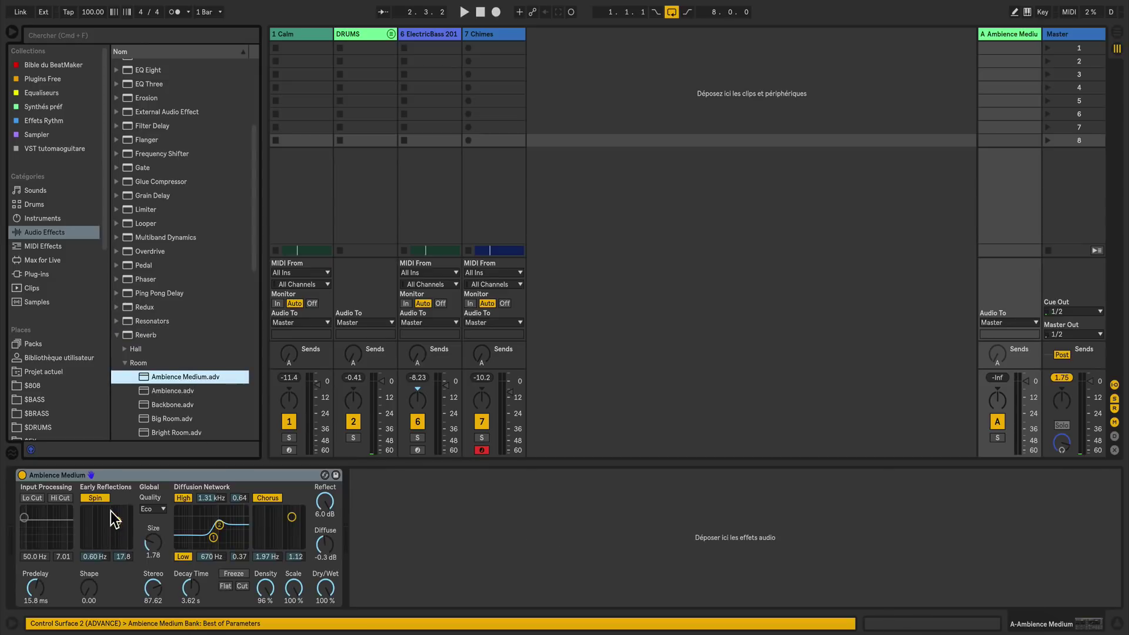
# - Set the reverb's quality to High, predelay to 8.32 ms and decay time to 2.20 s, and turn its Chorus off
pyautogui.click(150, 509)
pyautogui.click(164, 541)
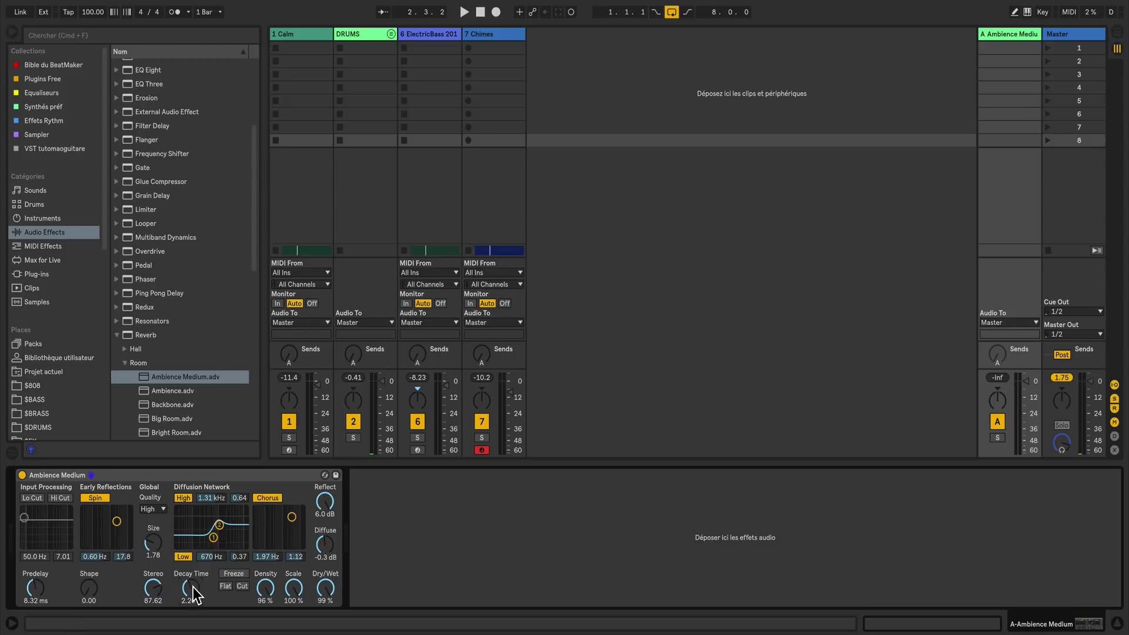
pyautogui.click(273, 495)
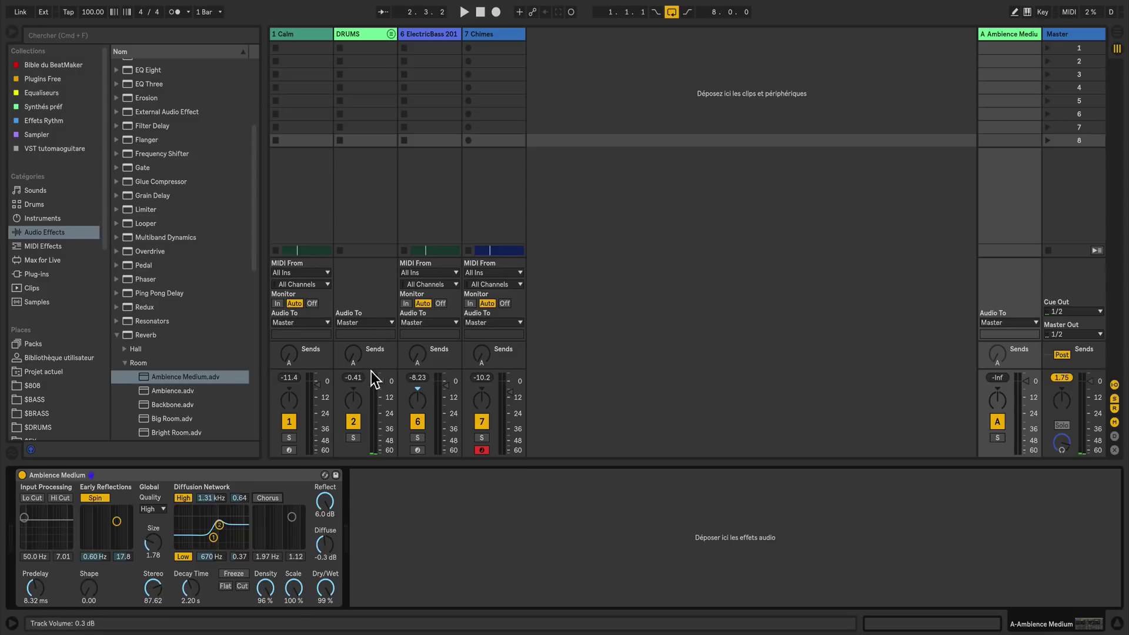
# - Solo the drums during playback, unfold their group, and raise the reverb sends to about -15.6 dB for the snare and -10.0 dB for the hi-hat
pyautogui.press('space')
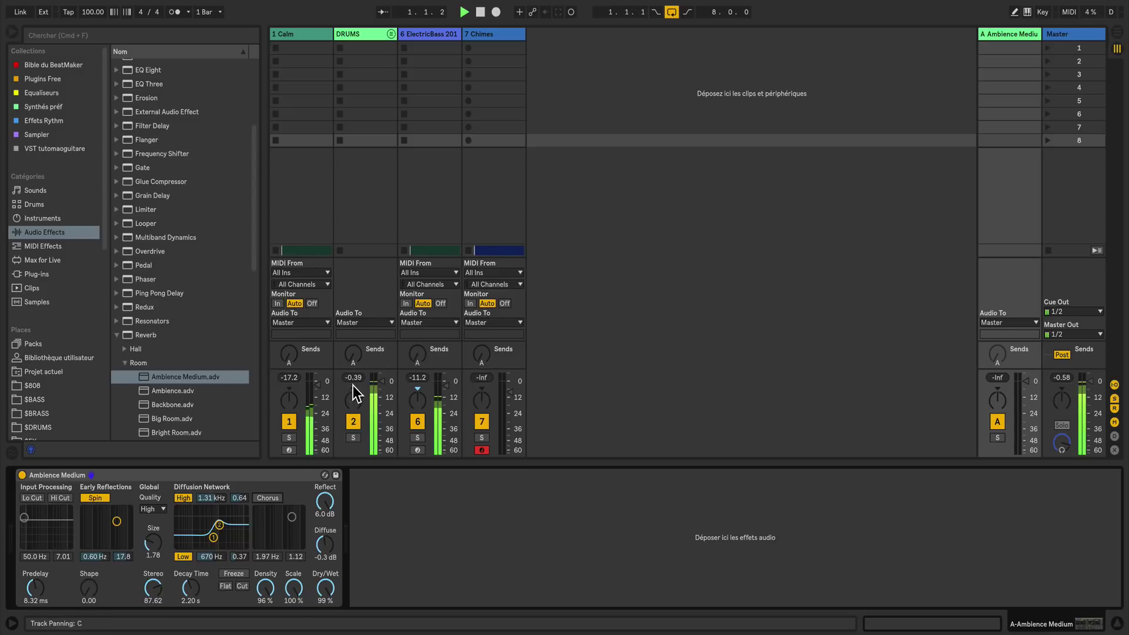
pyautogui.click(357, 437)
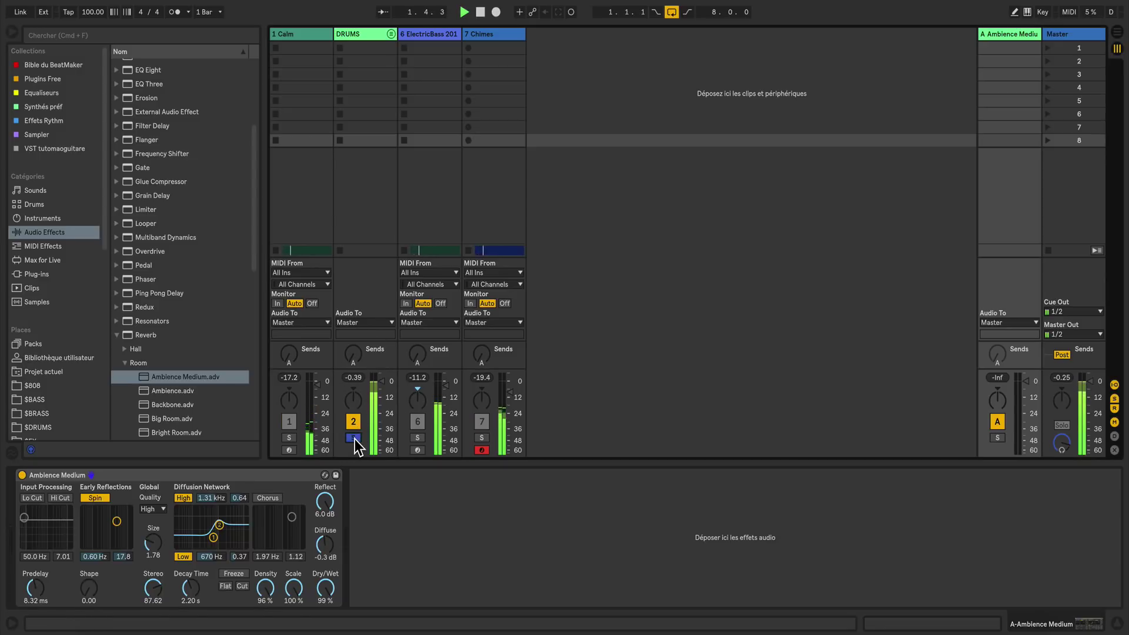
pyautogui.click(391, 33)
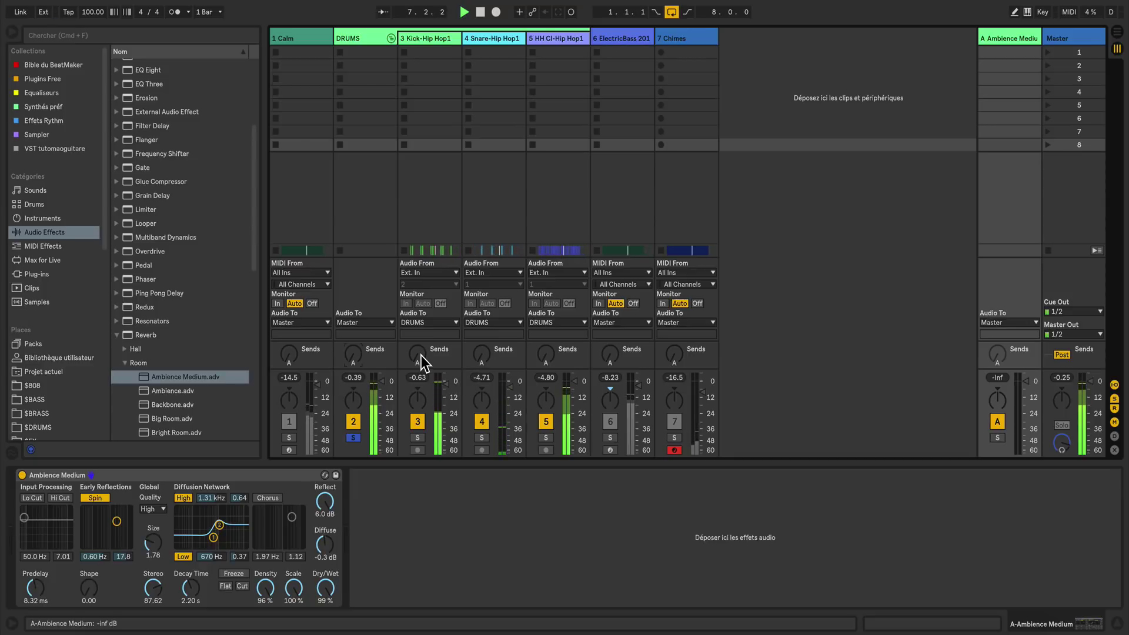
pyautogui.moveTo(483, 354); pyautogui.dragTo(482, 328)
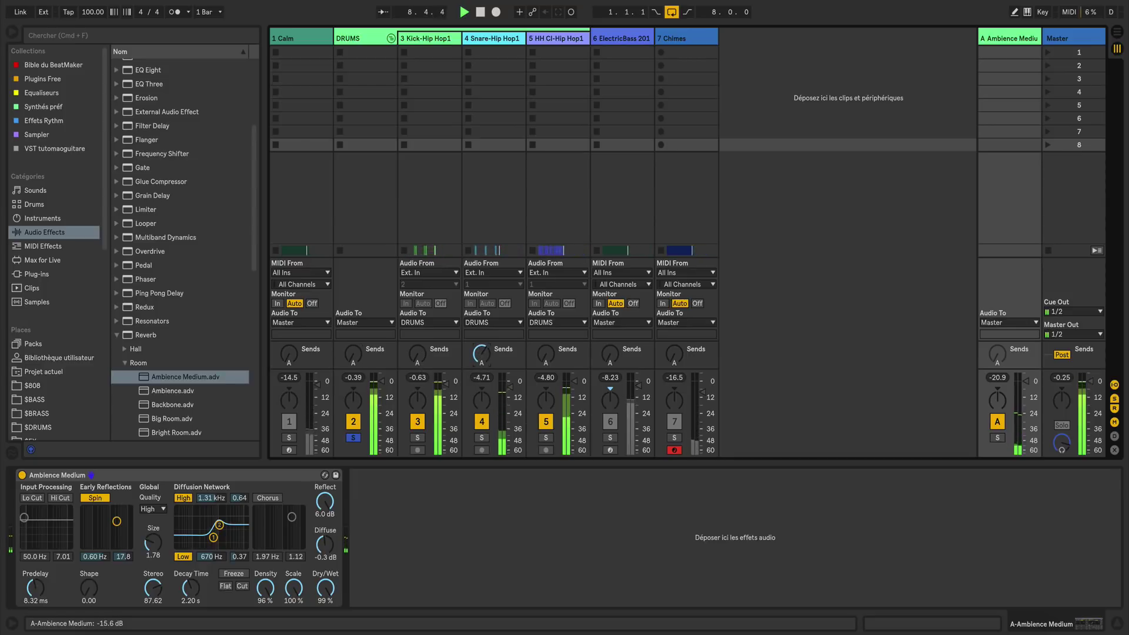
pyautogui.moveTo(549, 355); pyautogui.dragTo(549, 340)
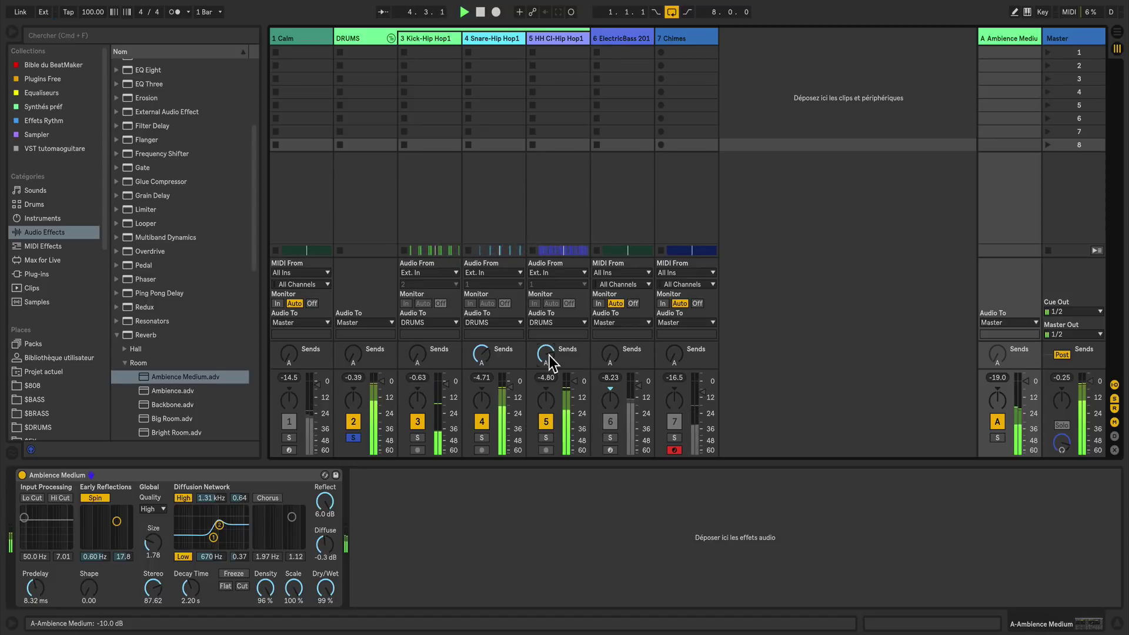
# - Unsolo the drums and compare the full mix with the reverb return off and on
pyautogui.click(351, 437)
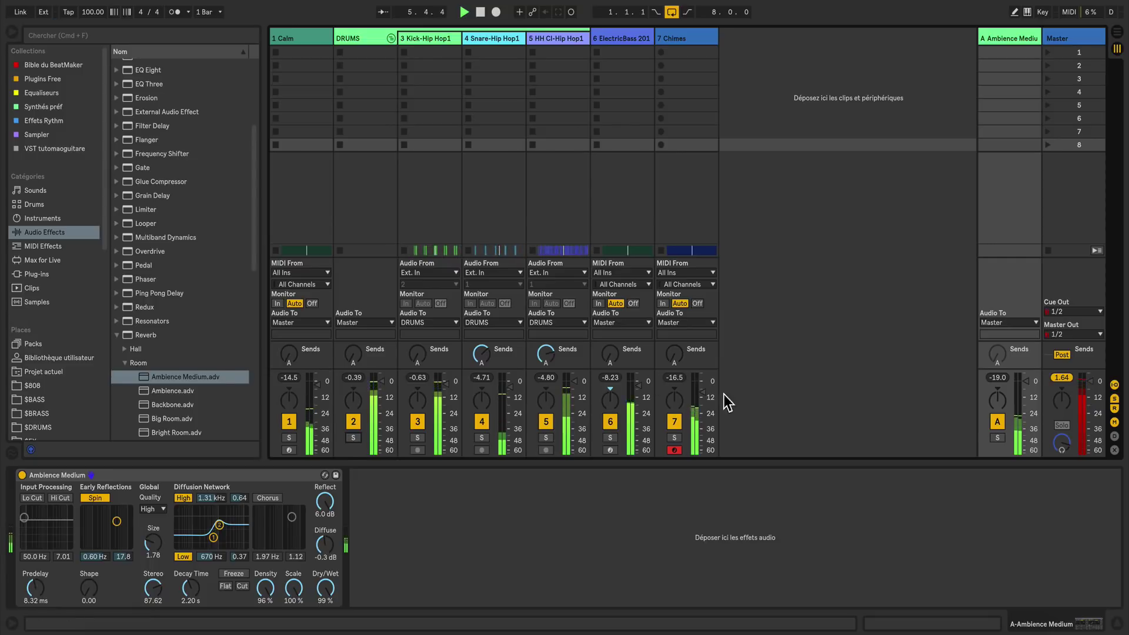
pyautogui.click(998, 422)
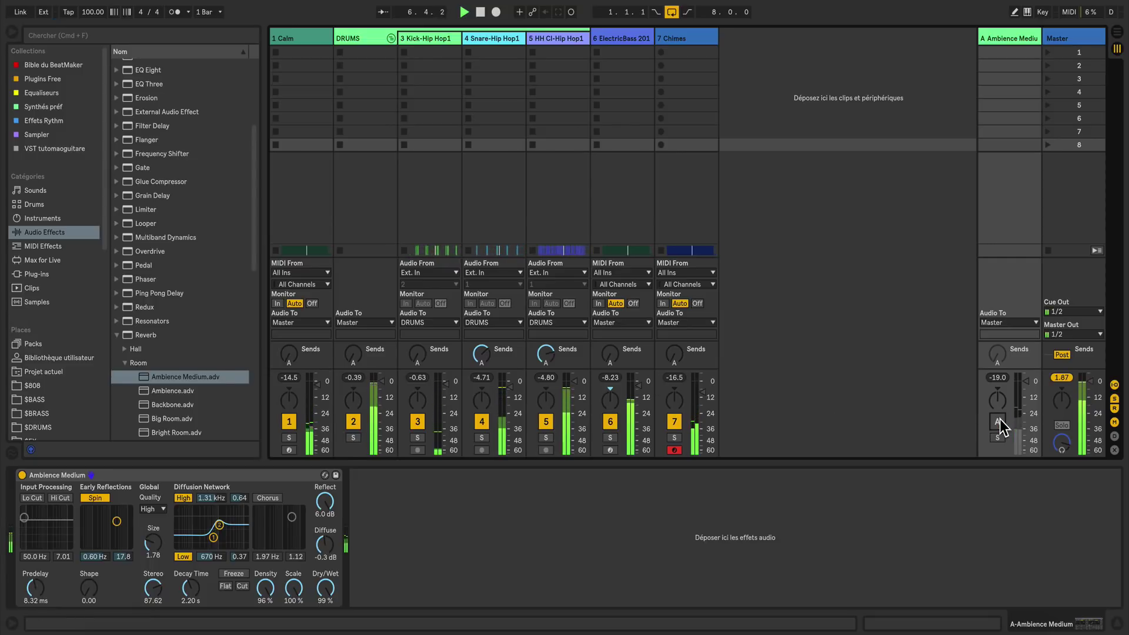
pyautogui.click(998, 422)
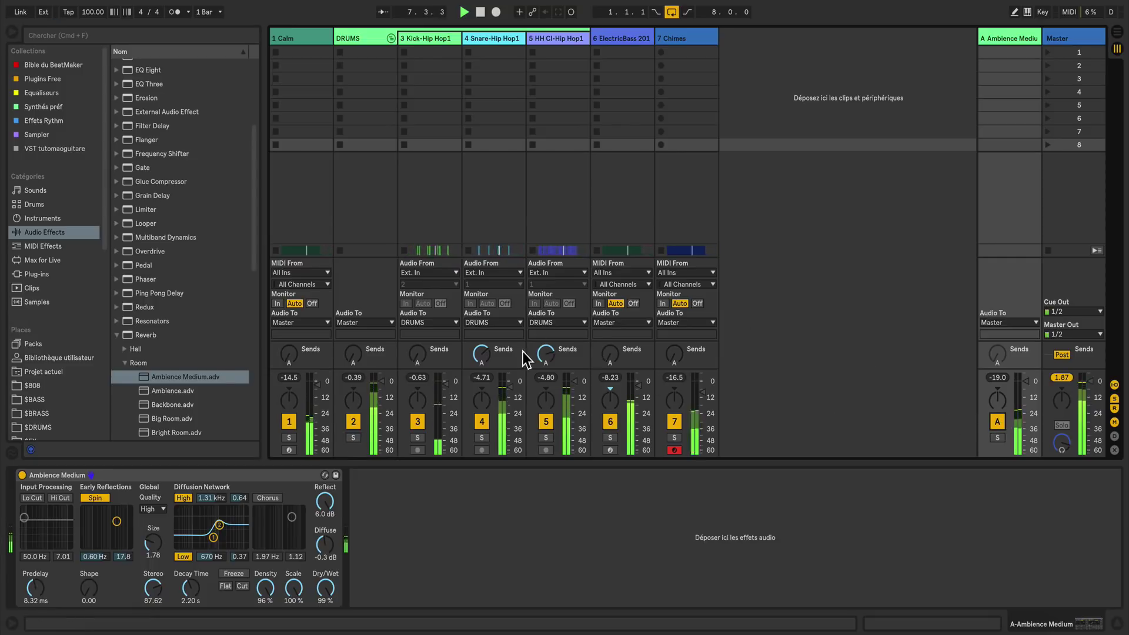
# - Solo the bass and Chimes in turn and raise their reverb sends to about -8.3 dB and -3.2 dB respectively
pyautogui.click(609, 438)
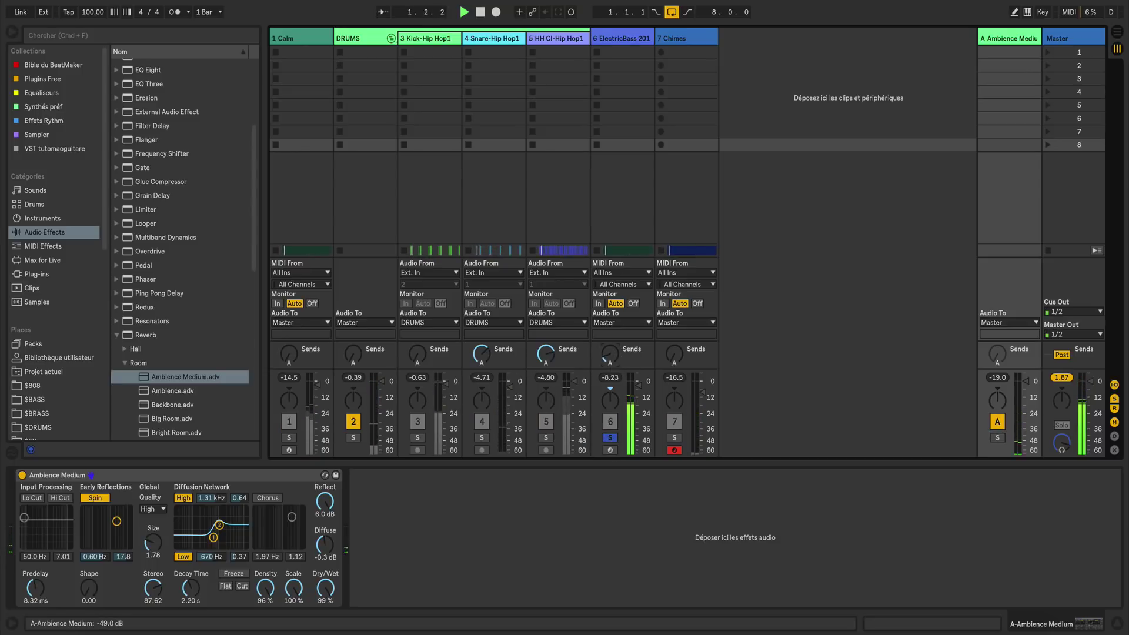
pyautogui.moveTo(612, 357)
pyautogui.mouseDown()
pyautogui.moveTo(612, 329)
pyautogui.moveTo(614, 352)
pyautogui.mouseUp()
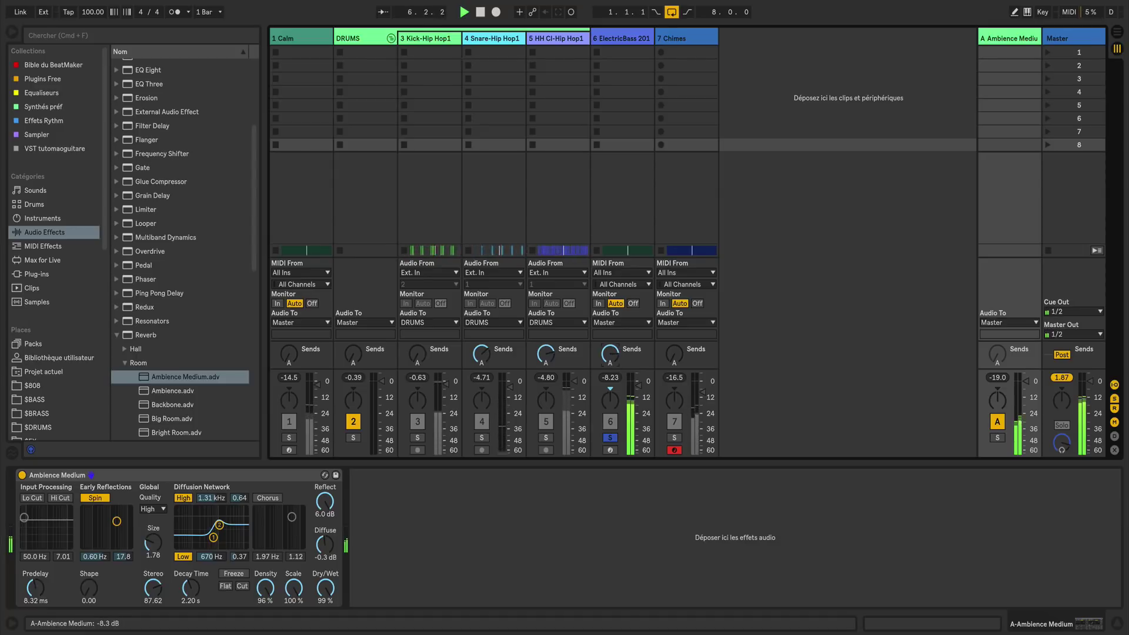
pyautogui.click(612, 438)
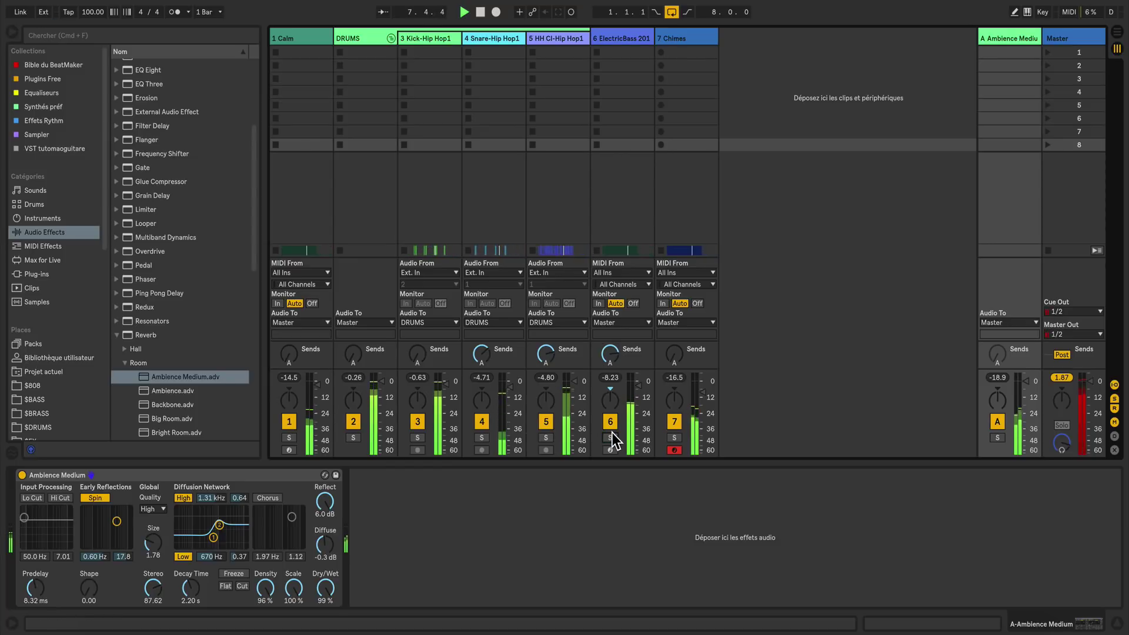
pyautogui.click(675, 438)
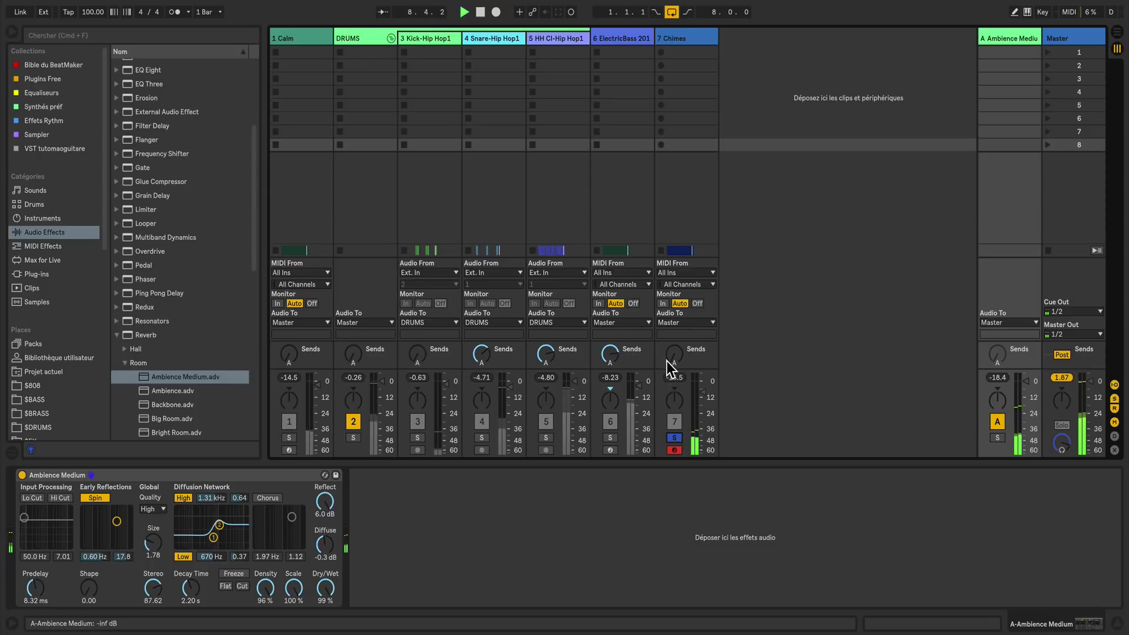
pyautogui.moveTo(669, 358); pyautogui.dragTo(669, 338)
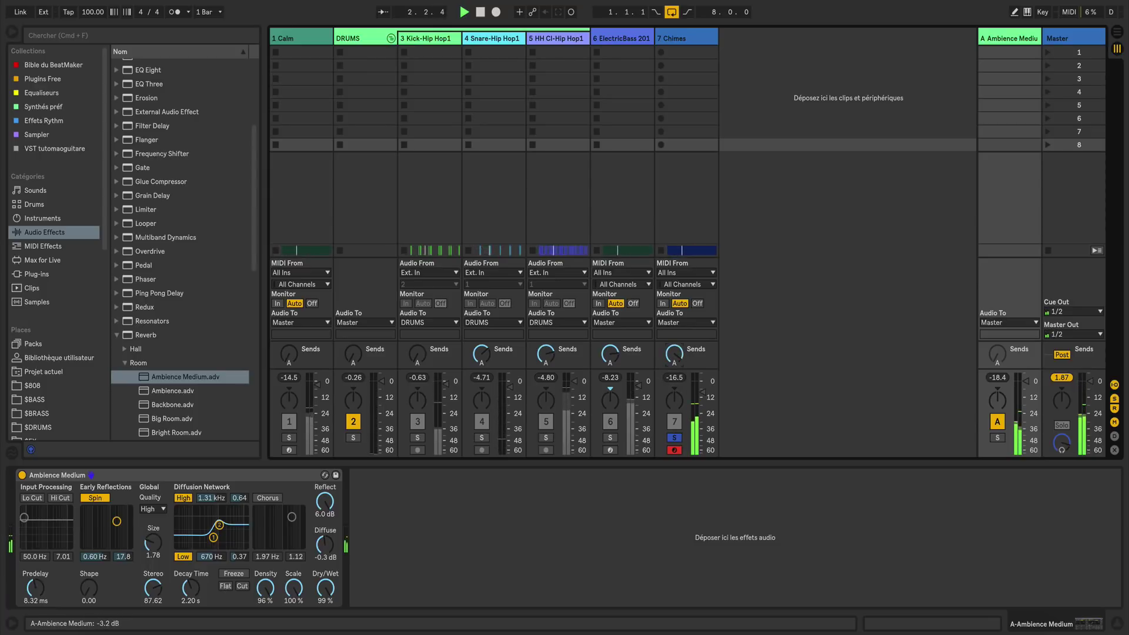
pyautogui.click(674, 437)
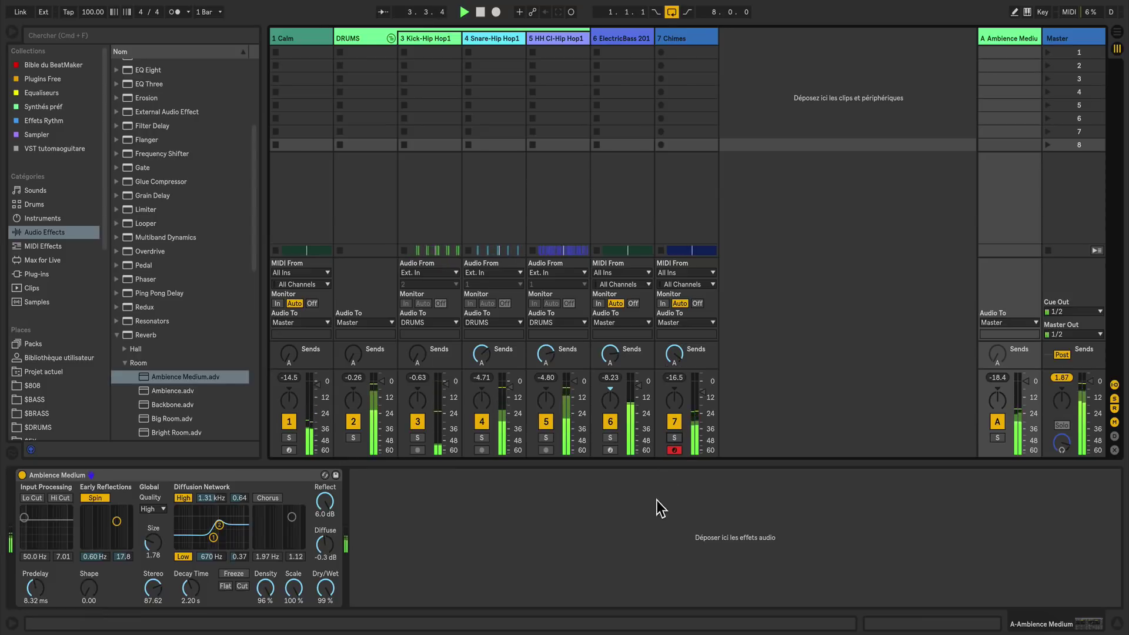
# - Solo Calm, raise its reverb send to about -11.0 dB, and fold the drum group after unsoloing
pyautogui.click(313, 39)
pyautogui.click(289, 438)
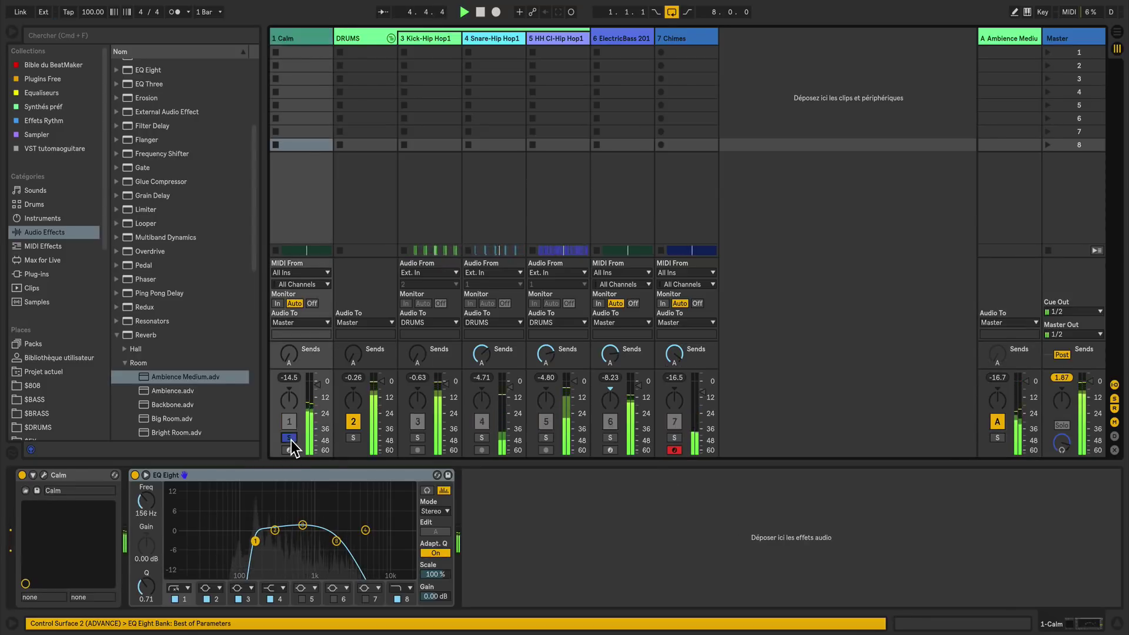
pyautogui.moveTo(288, 351); pyautogui.dragTo(288, 305)
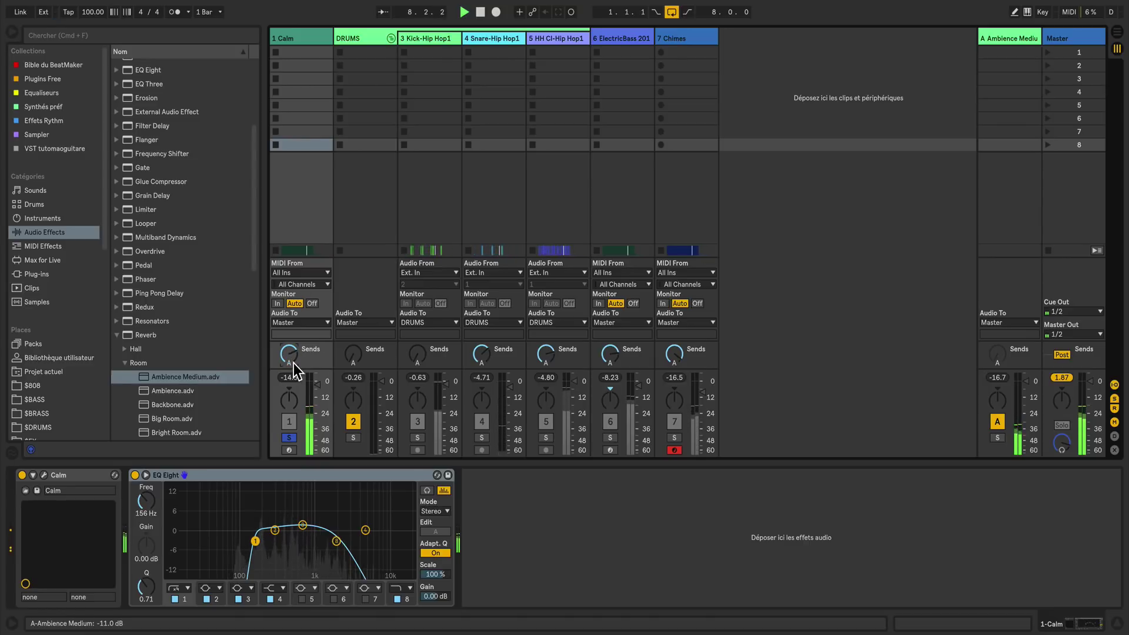
pyautogui.click(289, 438)
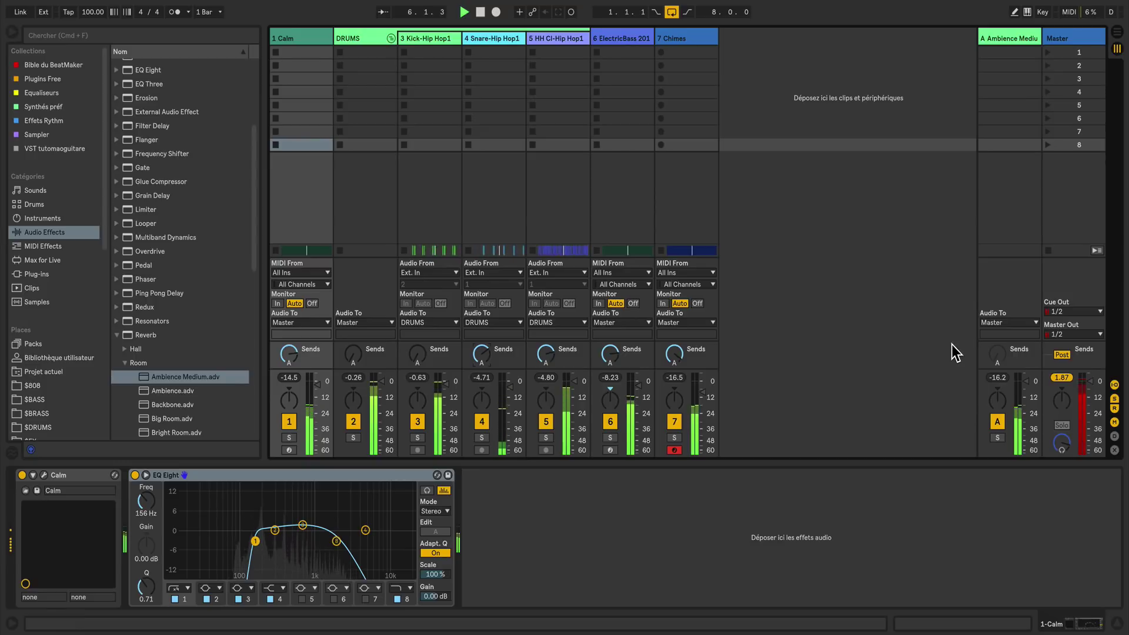
pyautogui.click(391, 38)
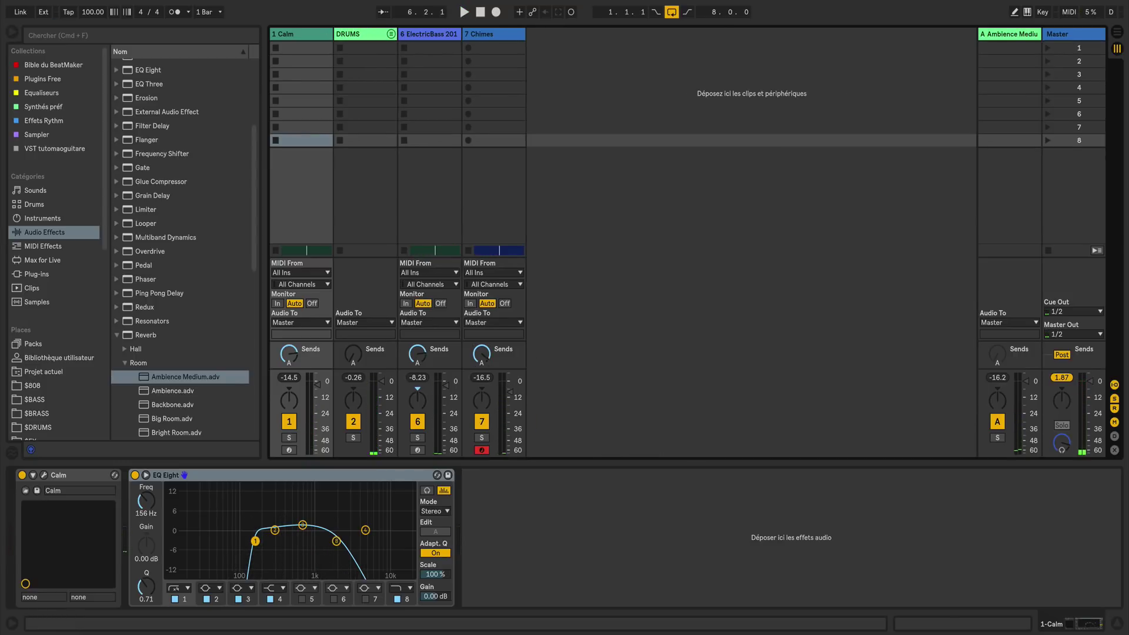
# - Lower the volumes of all tracks from Calm to Chimes together, bringing Chimes to -15.6 dB, and play the mix briefly
pyautogui.click(478, 34)
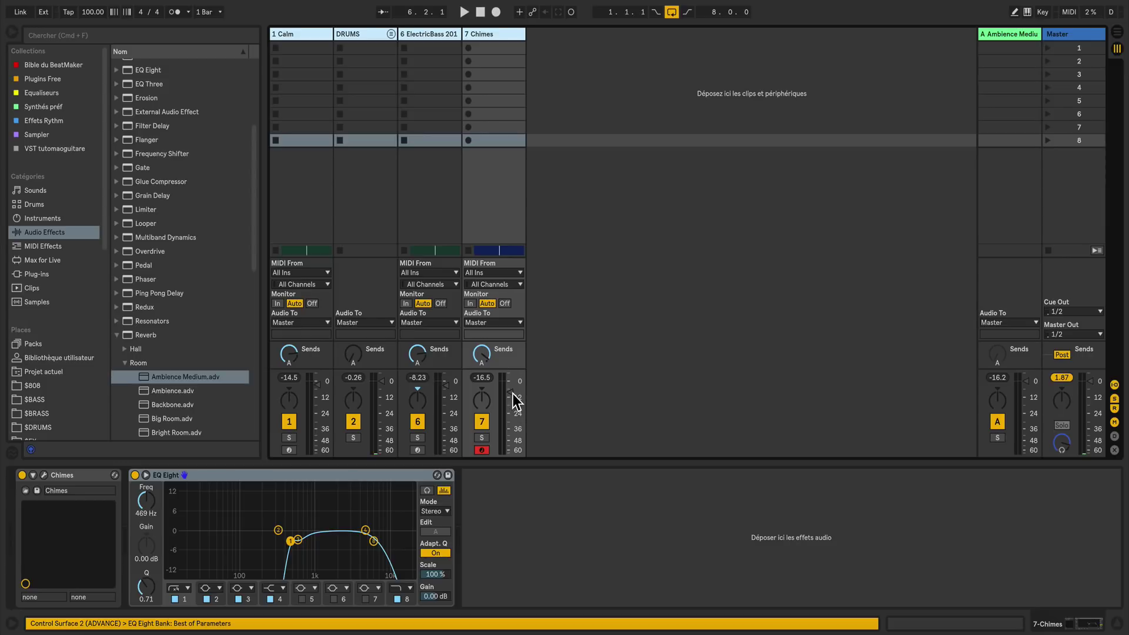
pyautogui.moveTo(510, 391); pyautogui.dragTo(510, 397)
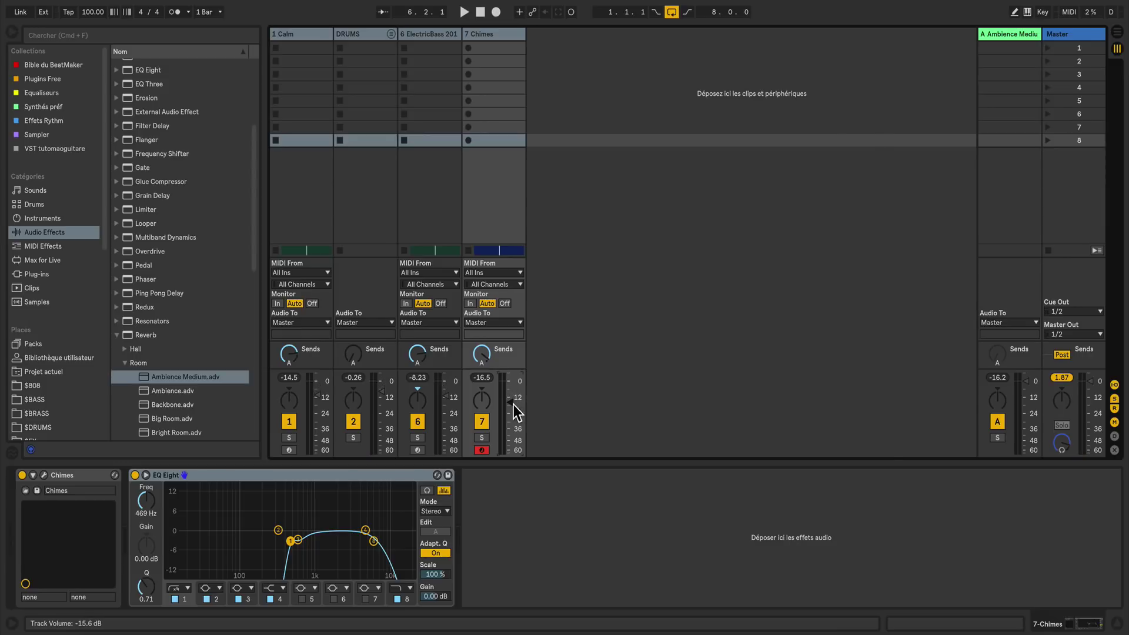
pyautogui.press('space')
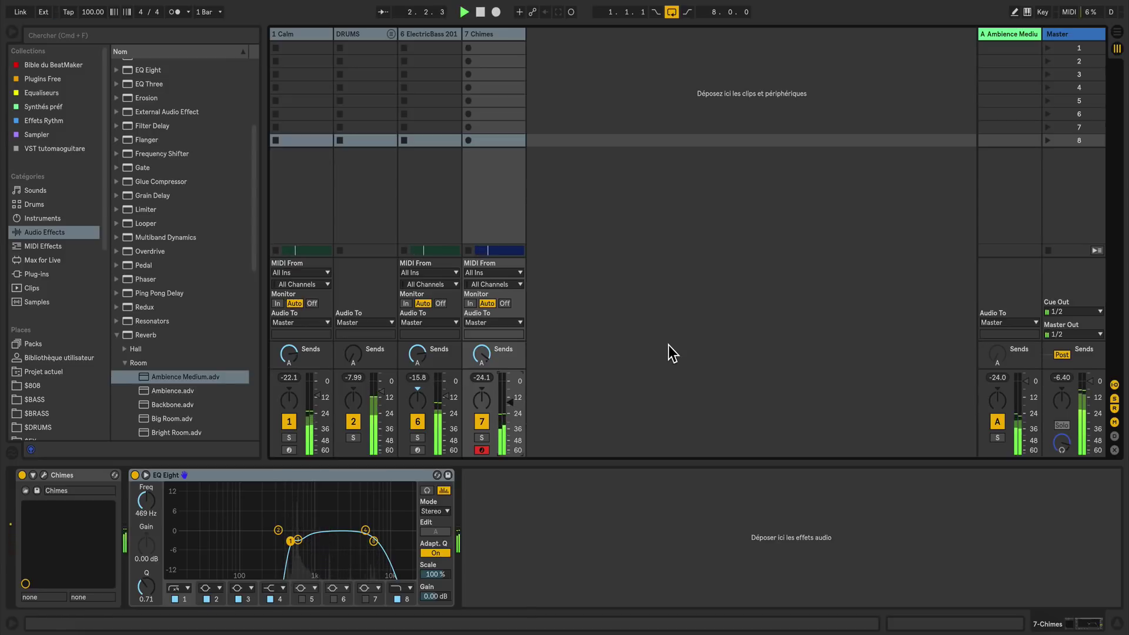
pyautogui.press('space')
# - Load the iZotope plug-in Ozone 8 onto the Master track
pyautogui.click(1070, 41)
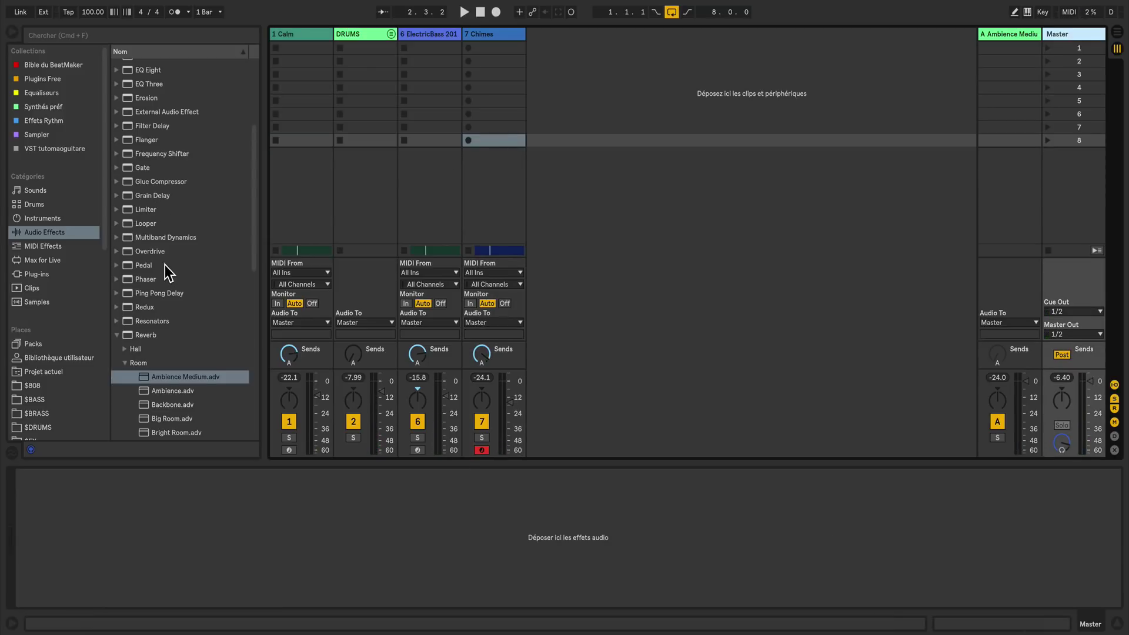
pyautogui.click(61, 273)
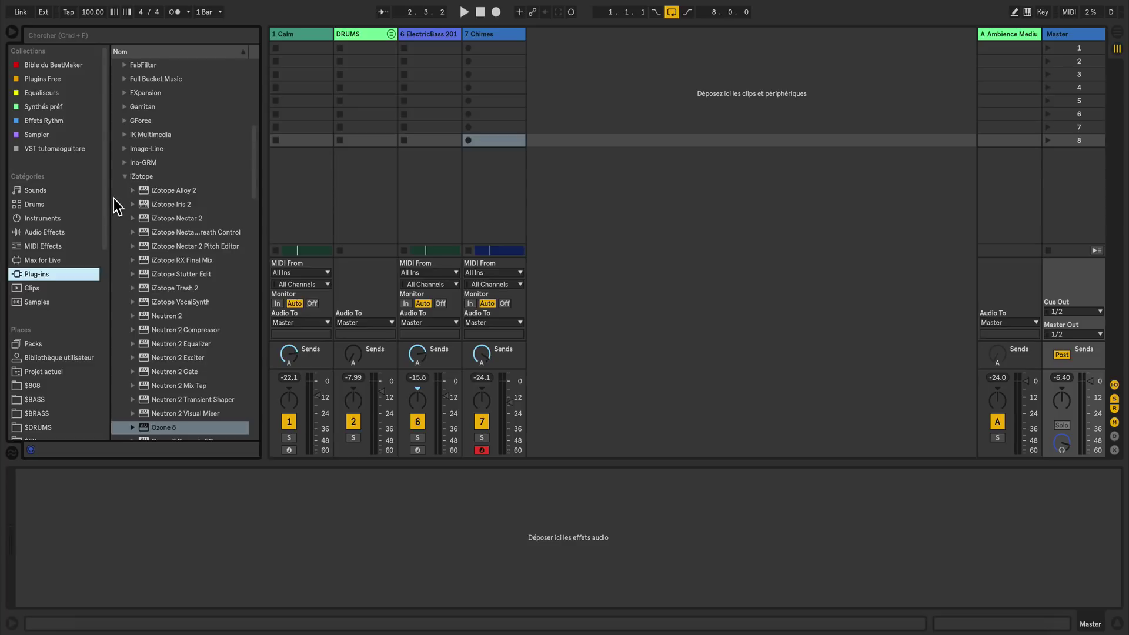
pyautogui.click(122, 179)
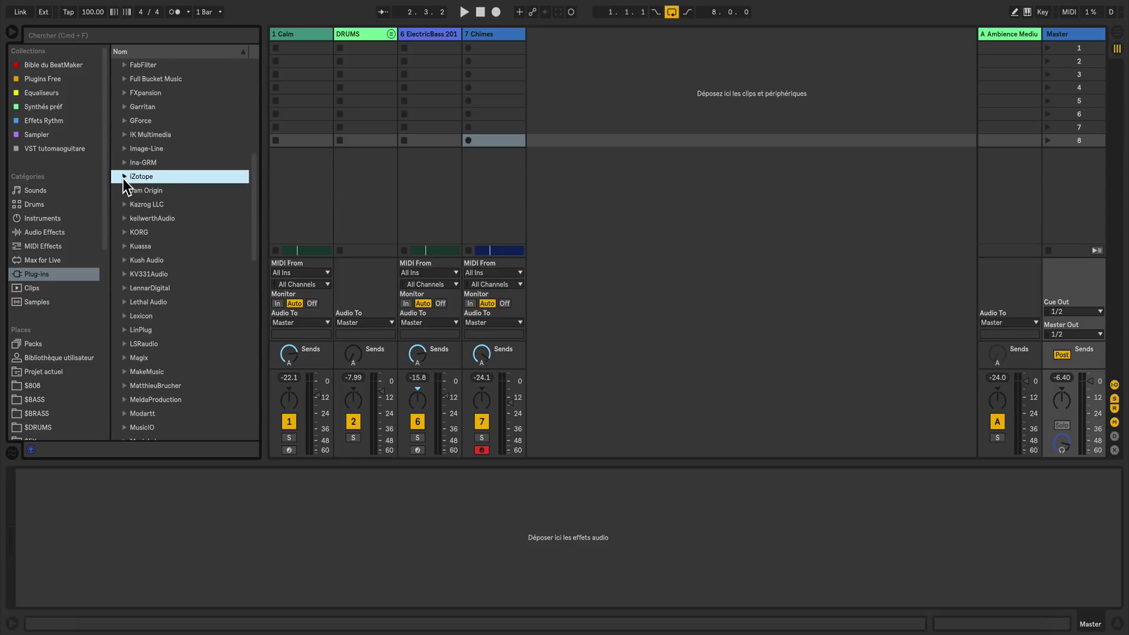
pyautogui.click(122, 179)
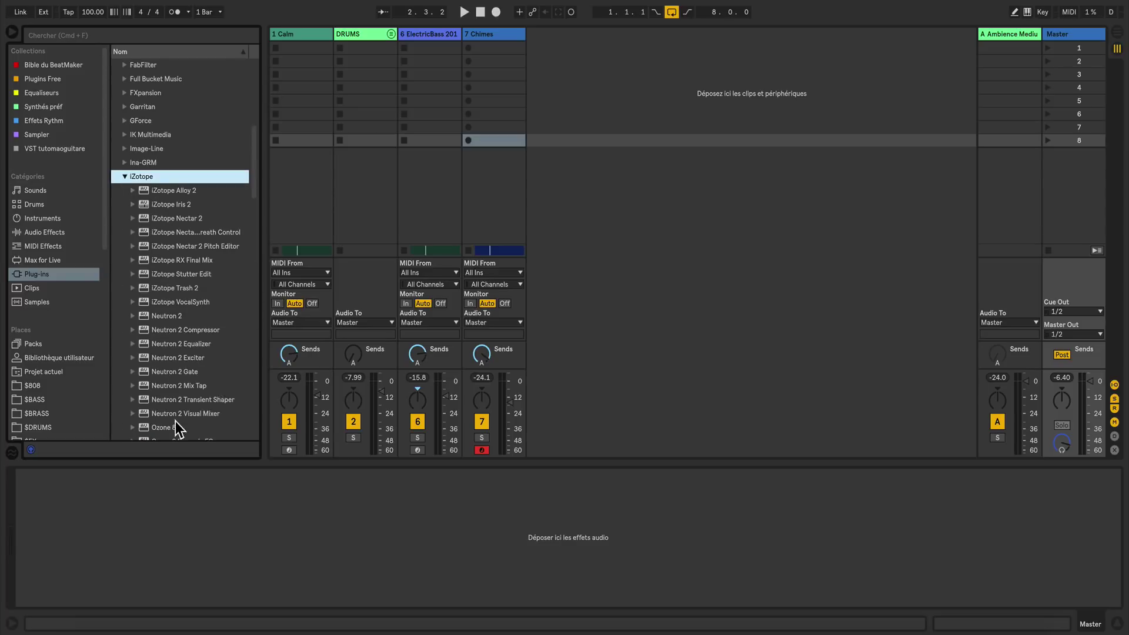
pyautogui.click(168, 430)
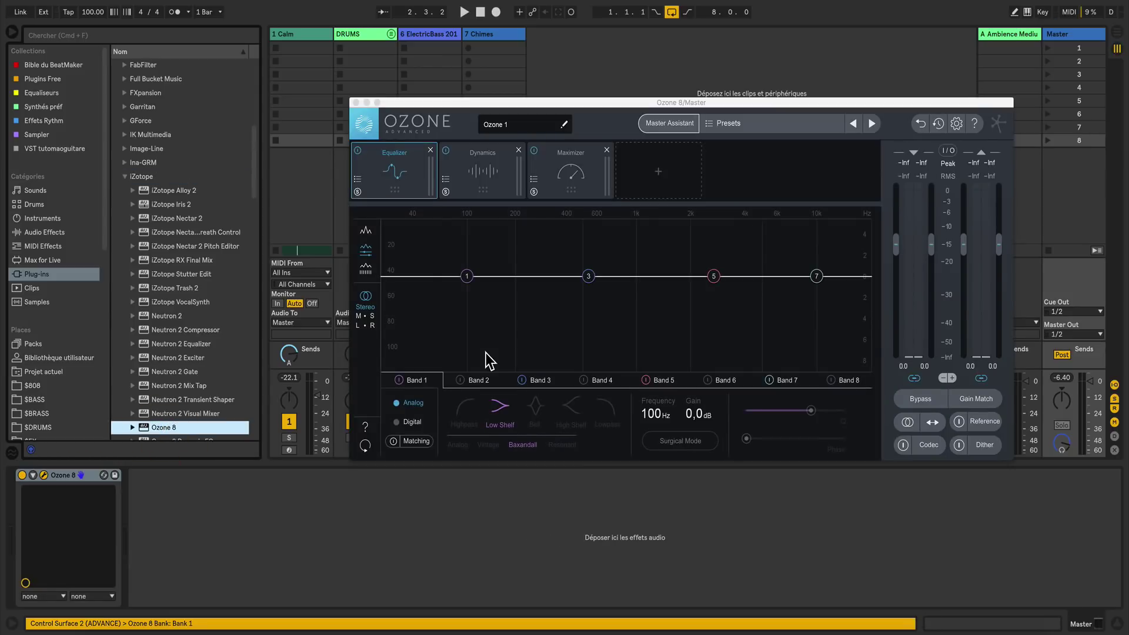
# - Run Ozone's Master Assistant on the playing mix with the CD target and Medium intensity, and accept its suggestion
pyautogui.press('space')
pyautogui.click(679, 122)
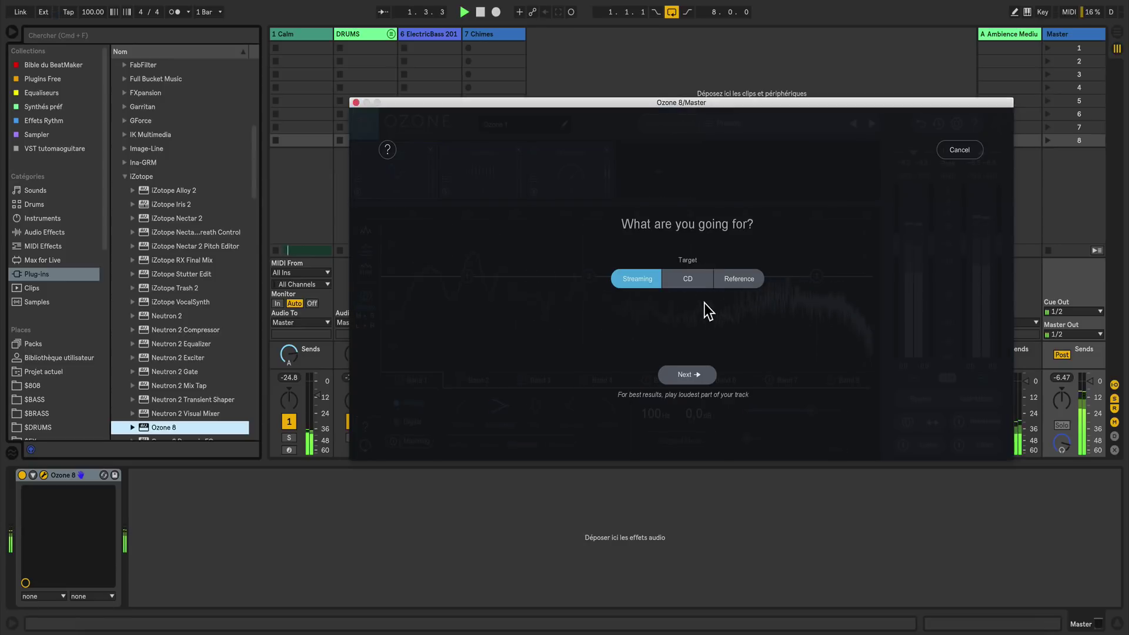
pyautogui.click(696, 283)
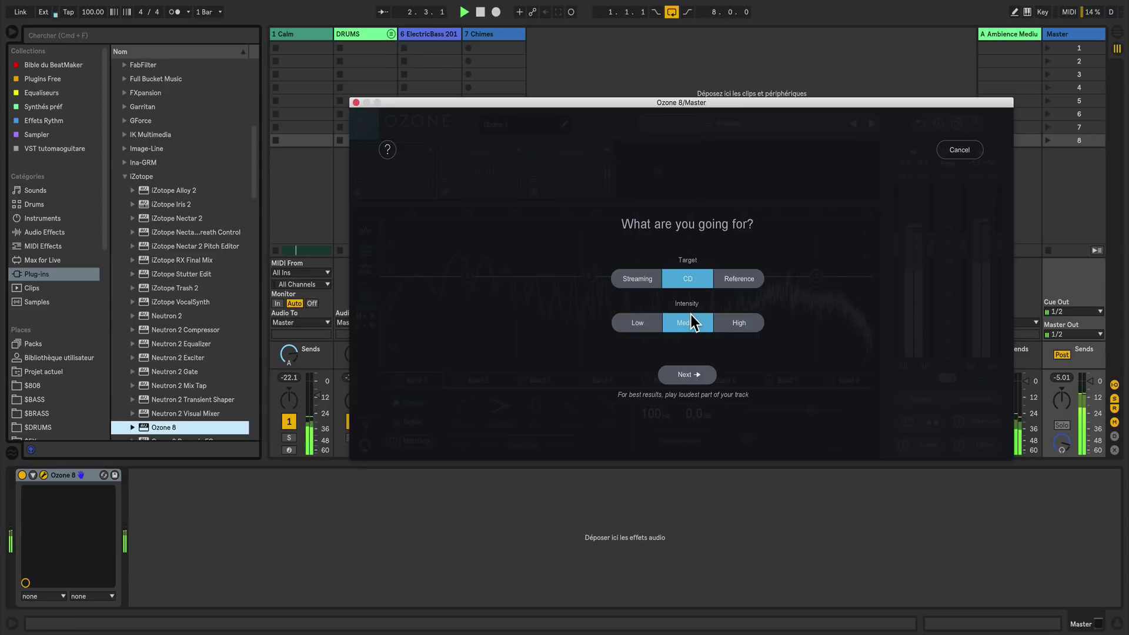
pyautogui.click(688, 374)
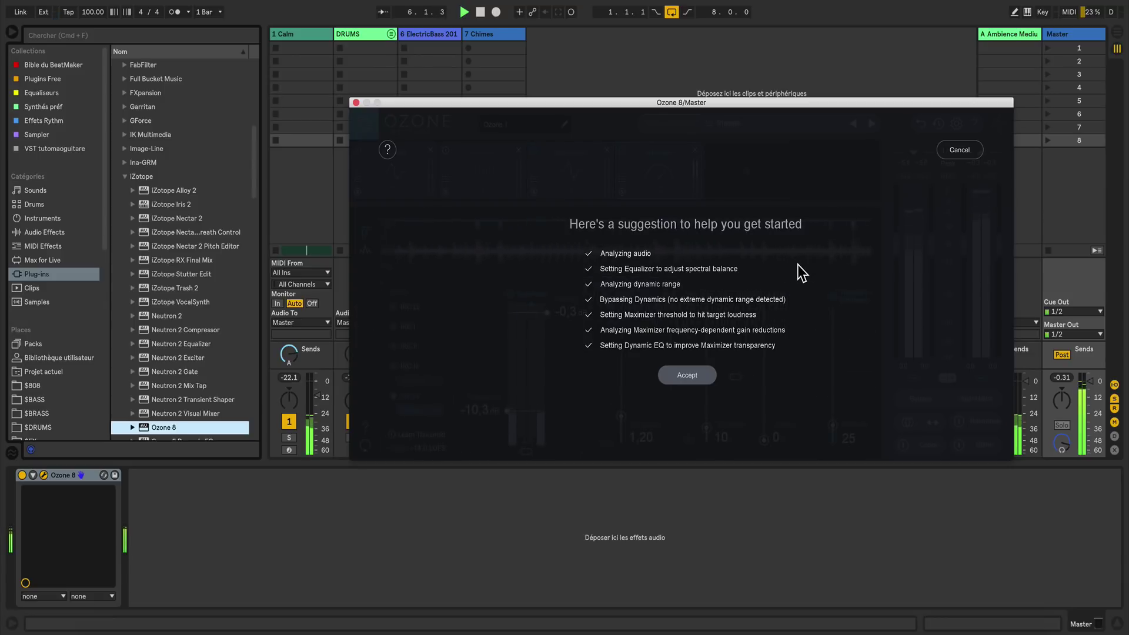
pyautogui.click(693, 373)
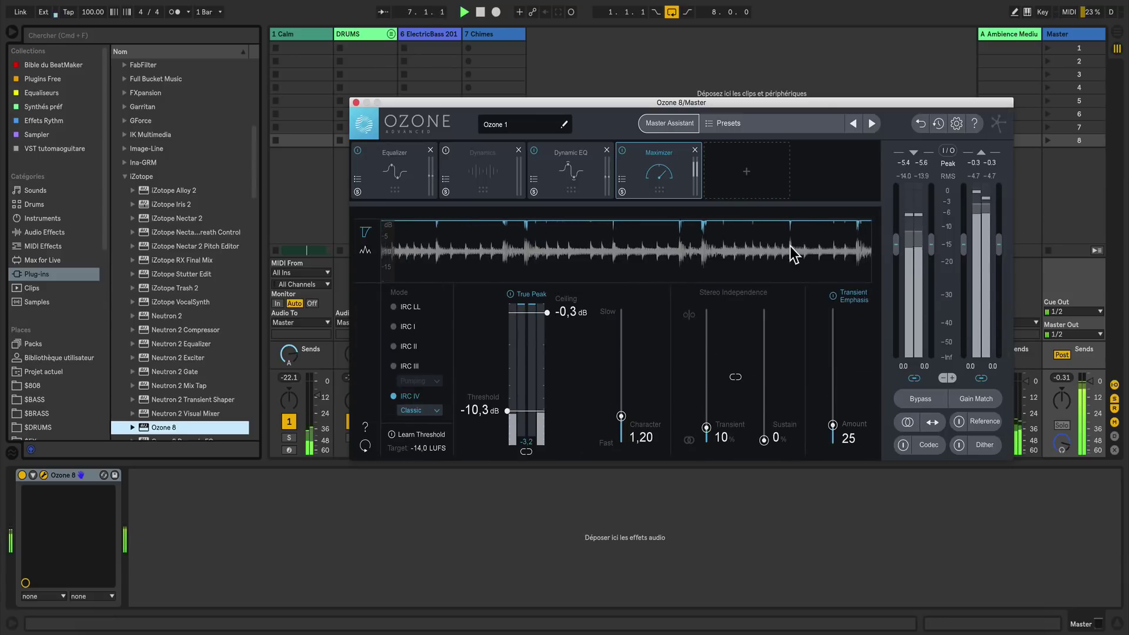
# - Close the Ozone 8 plug-in window and switch to the Arrangement view of the beat
pyautogui.click(356, 103)
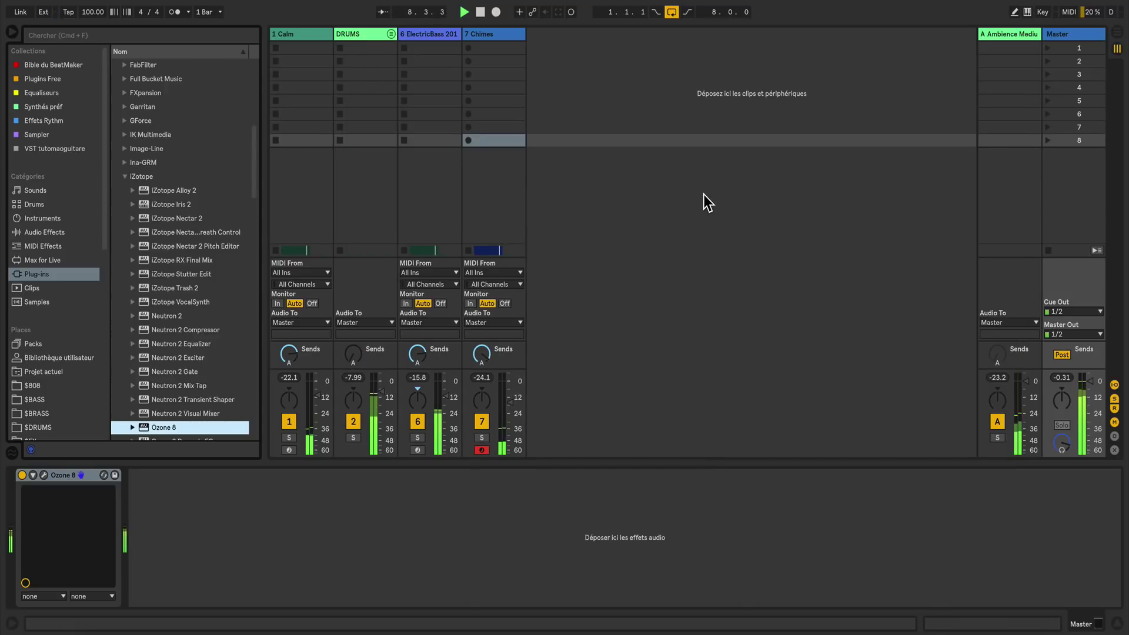
pyautogui.press('Tab')
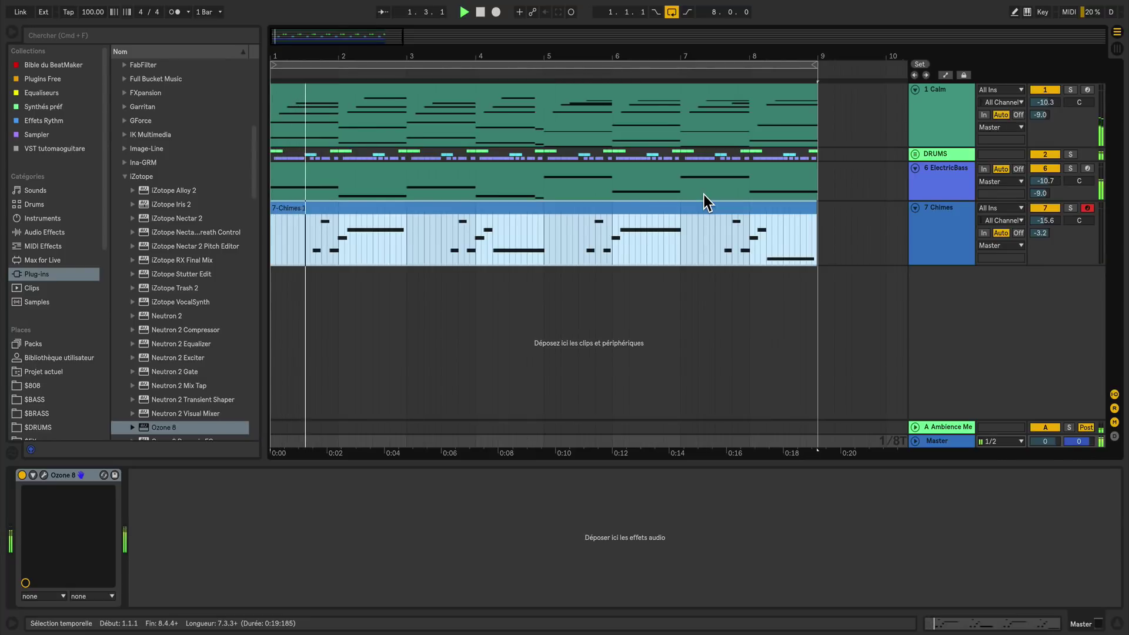
# - Audition the Hip Hop 2 drum samples from Pack Hip Hop Drums 1 in the Bible du BeatMaker collection, switching to the Session view
pyautogui.click(60, 62)
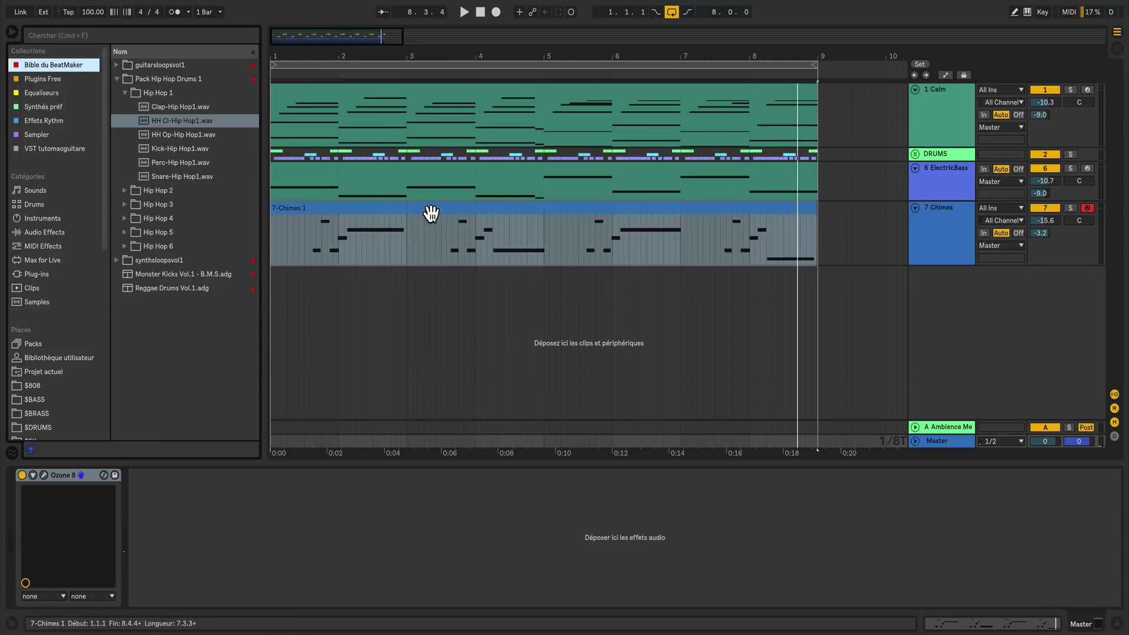
pyautogui.click(126, 96)
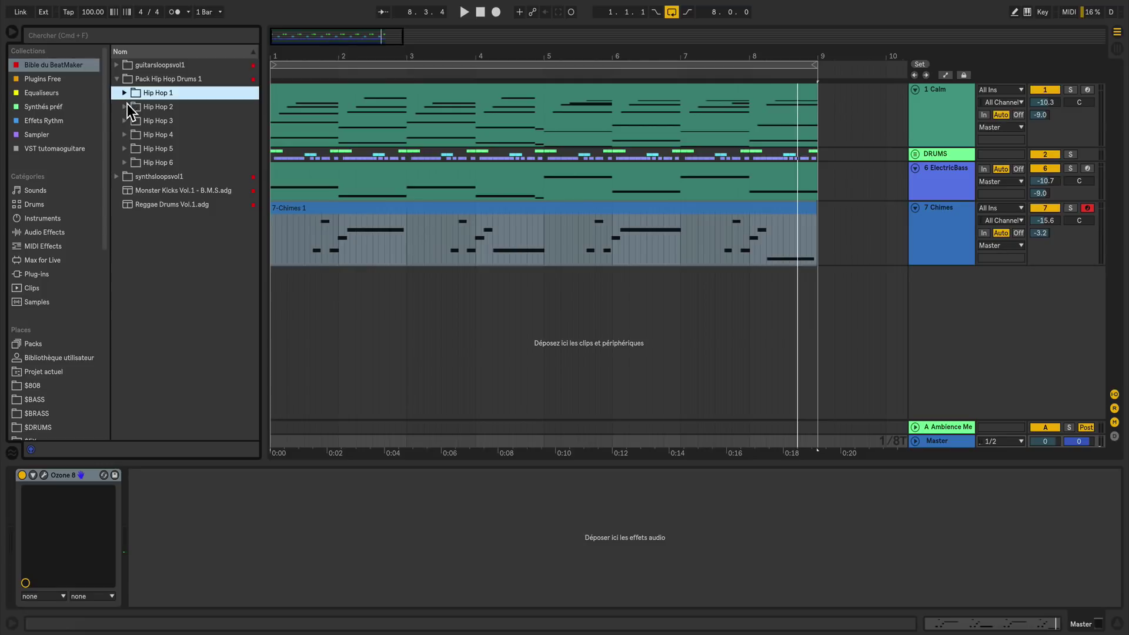
pyautogui.click(125, 109)
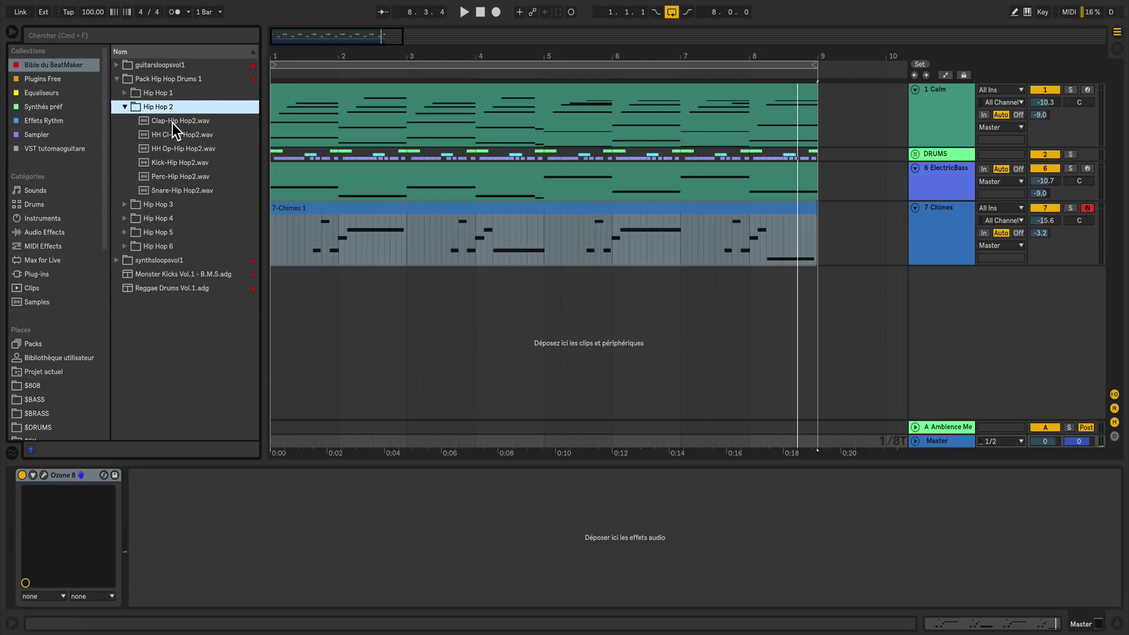
pyautogui.click(172, 123)
pyautogui.press('Down')
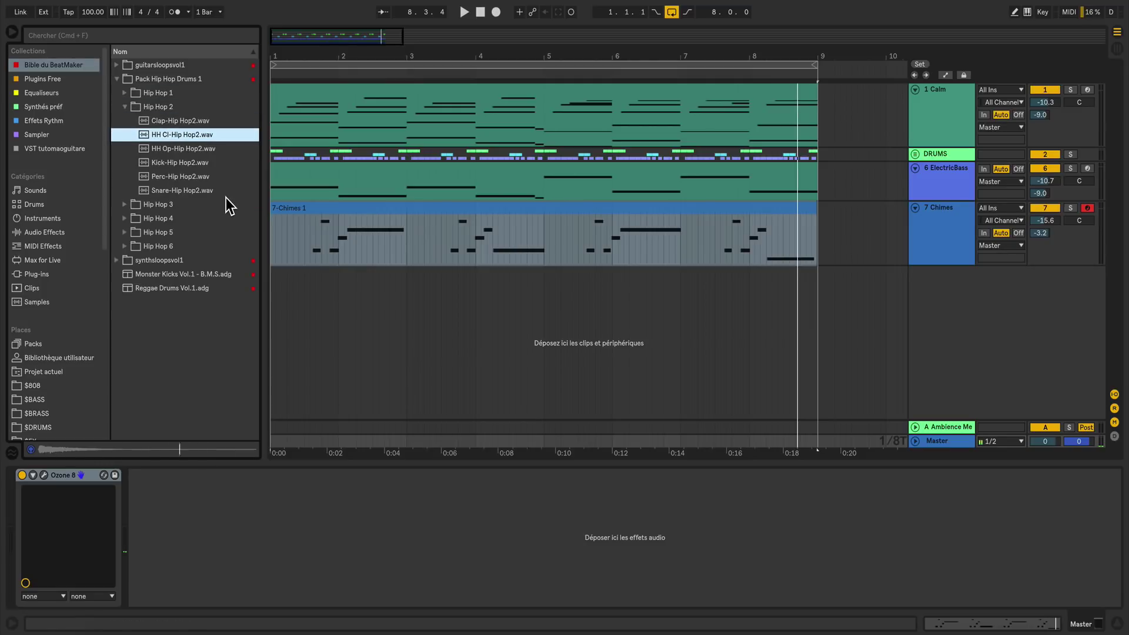
pyautogui.press('Down')
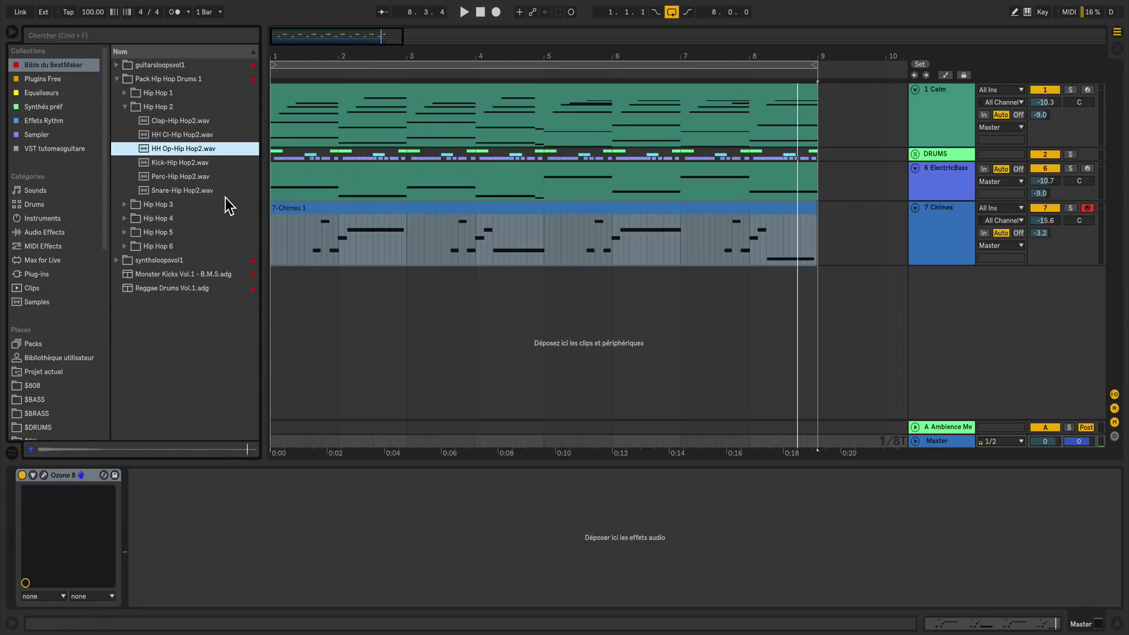
pyautogui.press('Down')
pyautogui.press('Down')
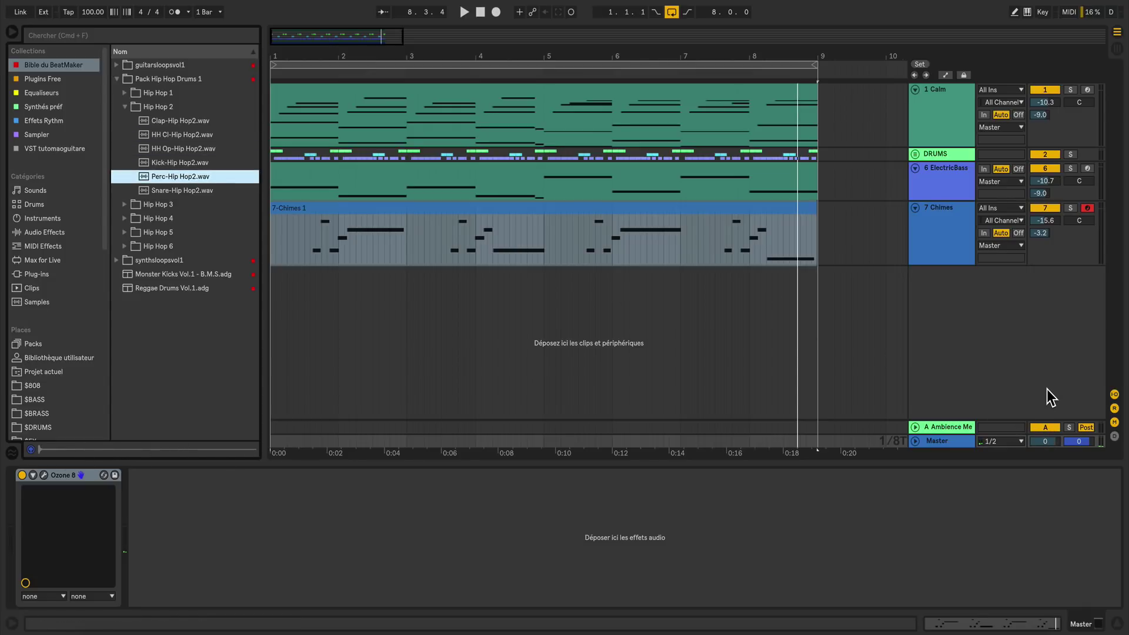
pyautogui.press('Tab')
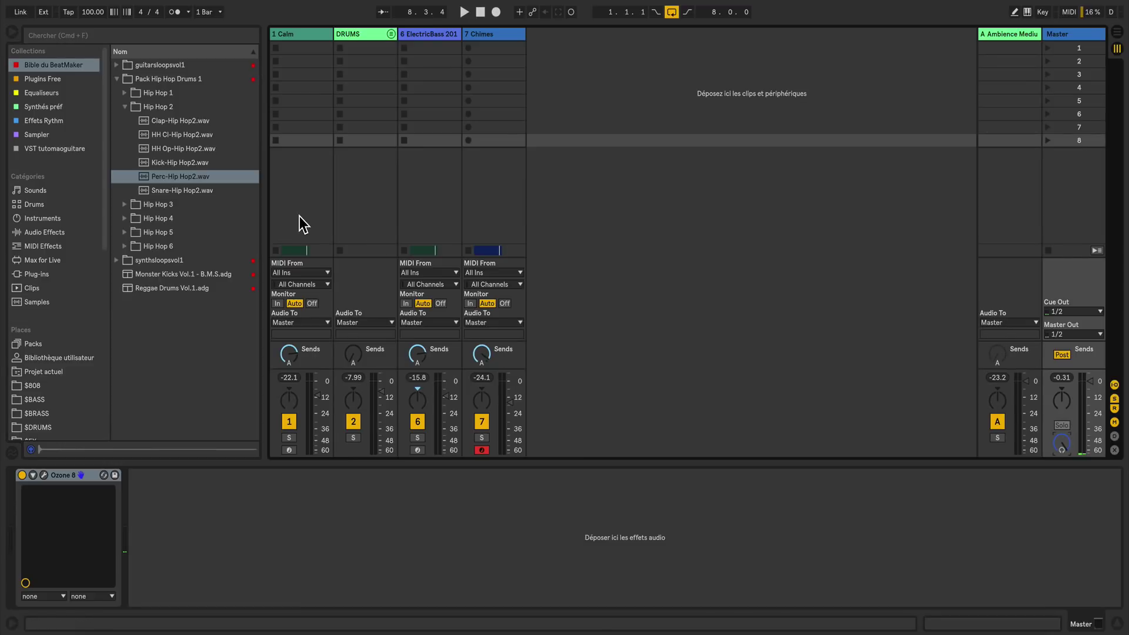
pyautogui.click(184, 192)
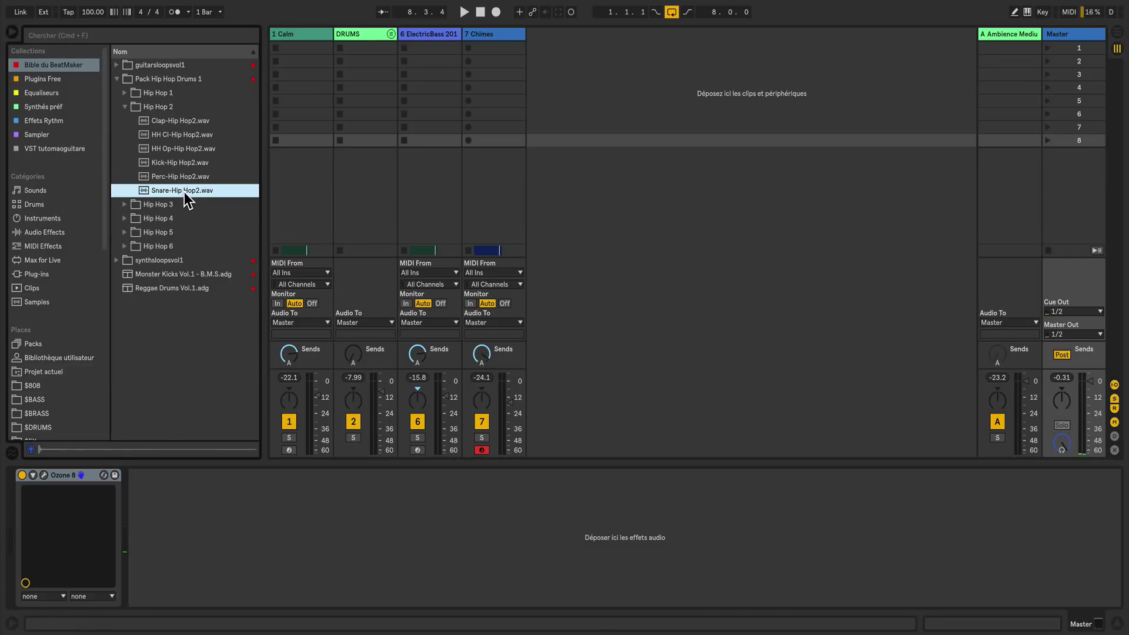
# - Audition the Hip Hop 3 drum samples one after another, from the clap to the snare
pyautogui.click(125, 205)
pyautogui.click(171, 134)
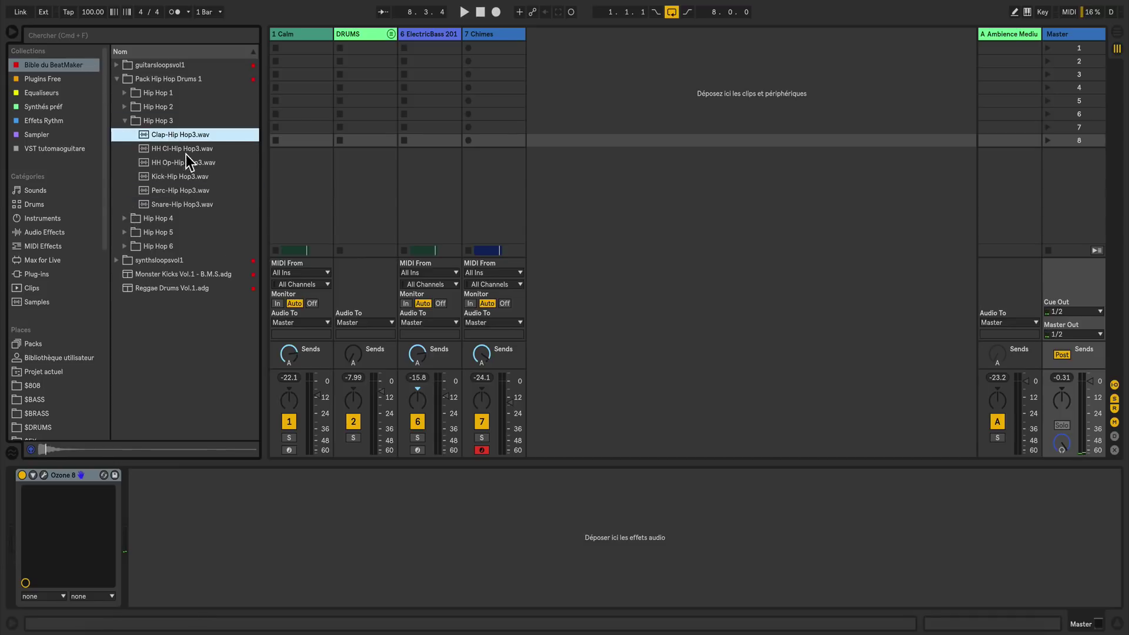
pyautogui.press('Down')
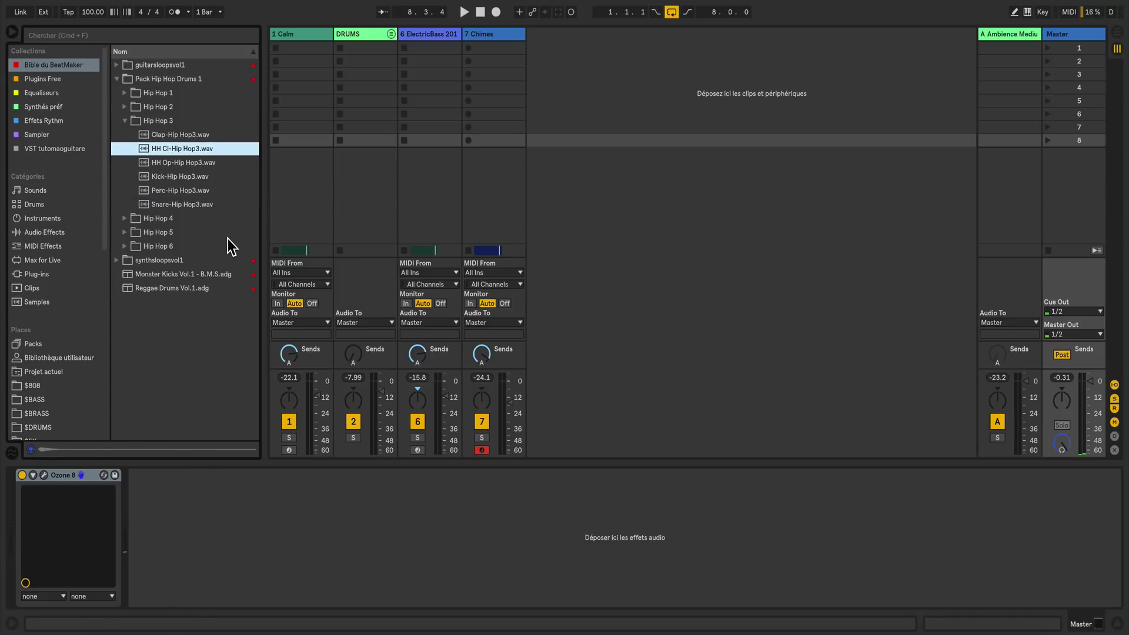
pyautogui.press('Down')
pyautogui.press('Down')
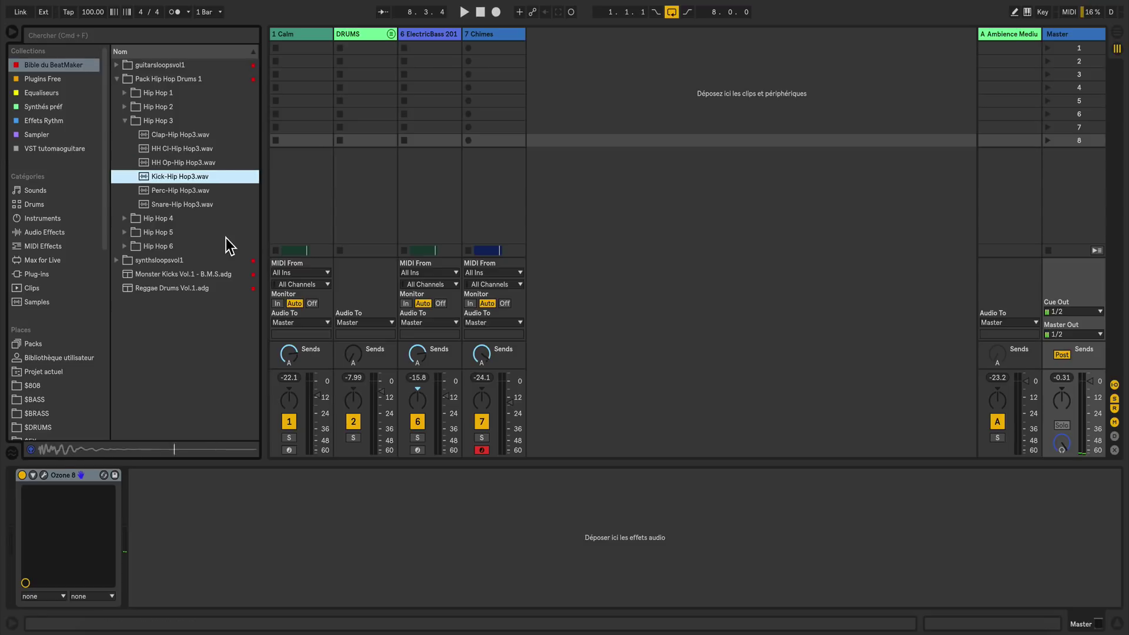
pyautogui.press('Down')
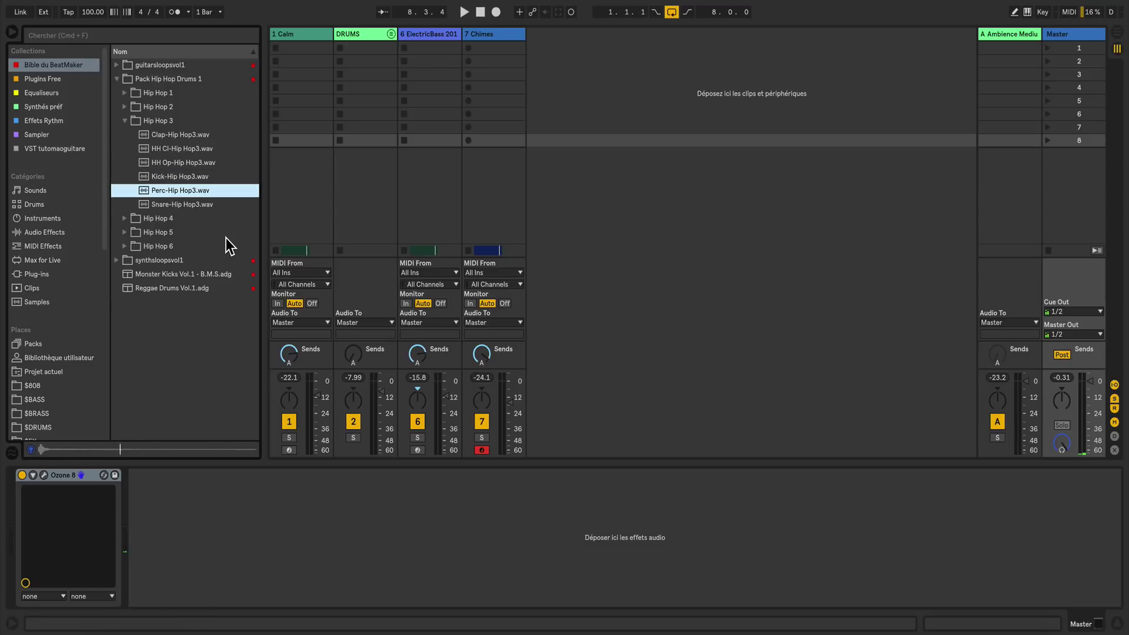
pyautogui.press('Down')
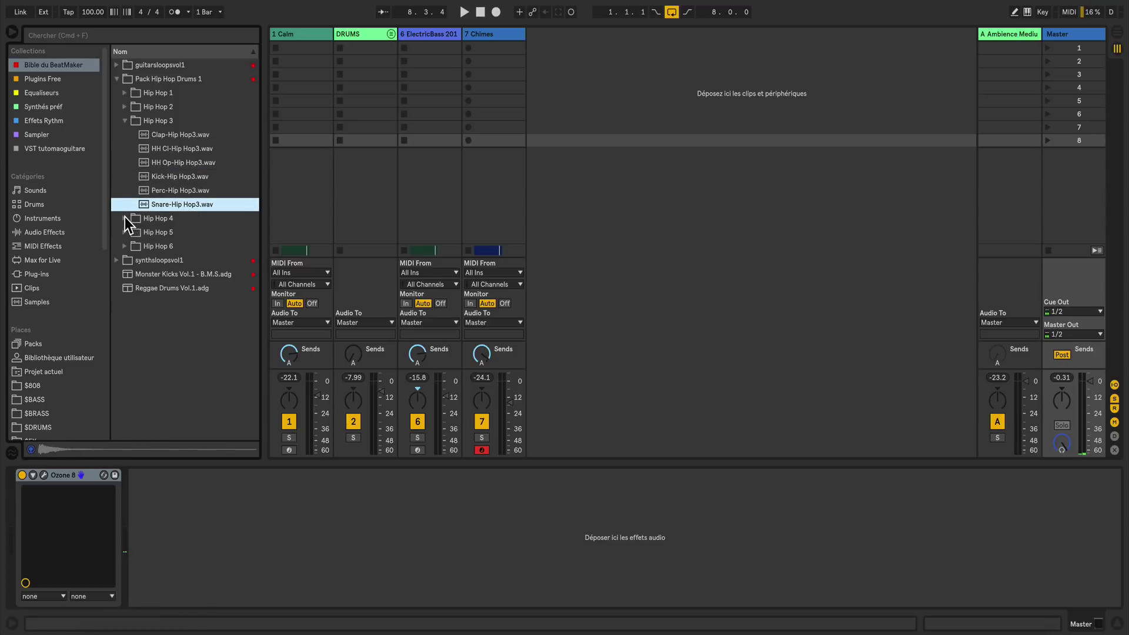
# - Expand the Hip Hop 4 folder and audition its six drum samples in order
pyautogui.click(125, 218)
pyautogui.press('Down')
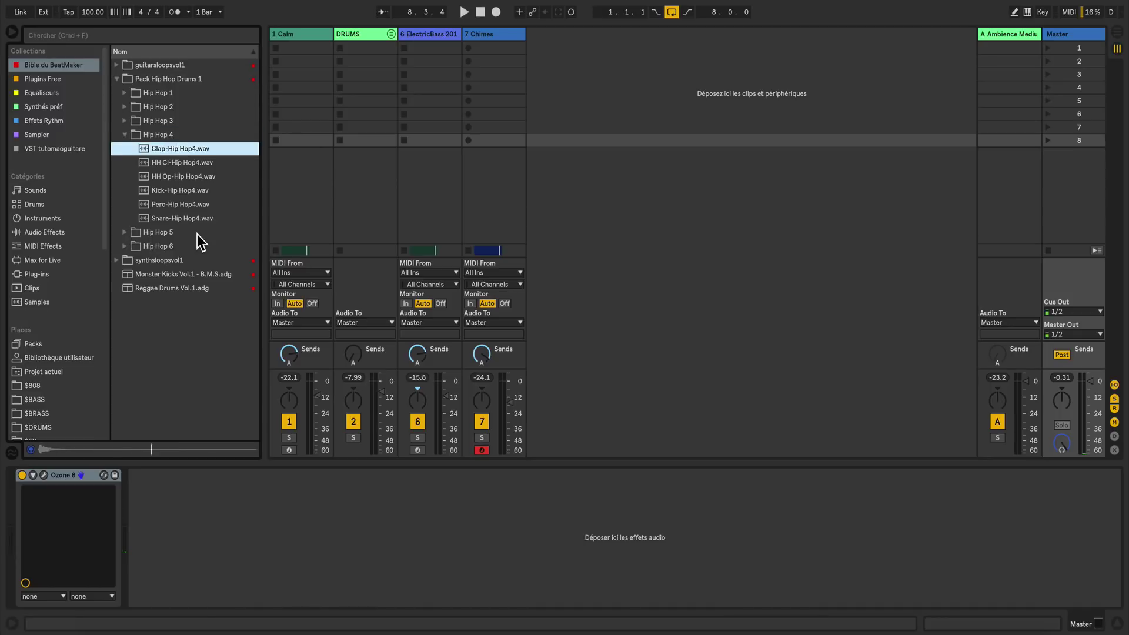
pyautogui.press('Down')
pyautogui.press('Down')
pyautogui.press('Down')
pyautogui.press('Down')
pyautogui.press('Down')
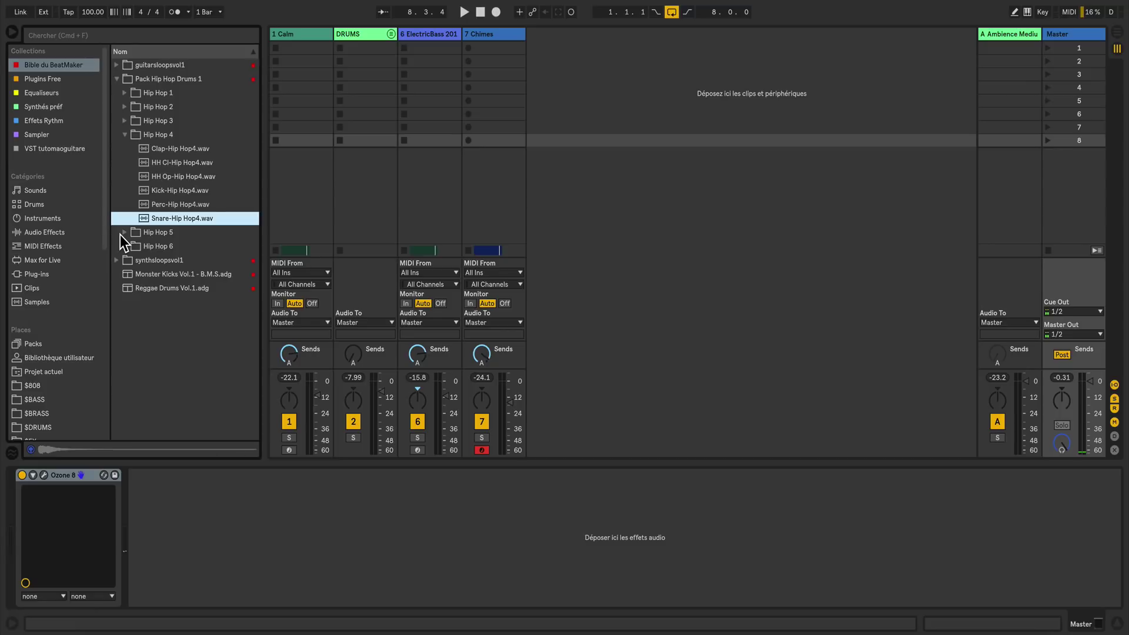
# - Preview the clap, hi-hats, kick, percussion and snare samples of the Hip Hop 5 folder
pyautogui.press('Down')
pyautogui.press('Right')
pyautogui.click(186, 166)
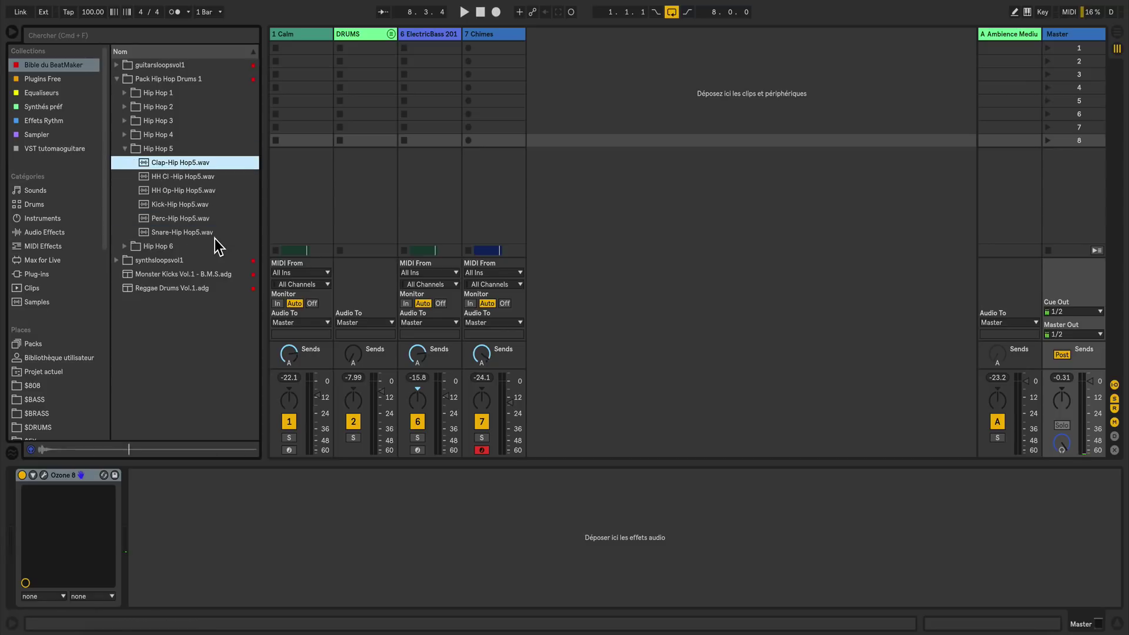
pyautogui.press('Down')
pyautogui.press('Down')
pyautogui.press('Down')
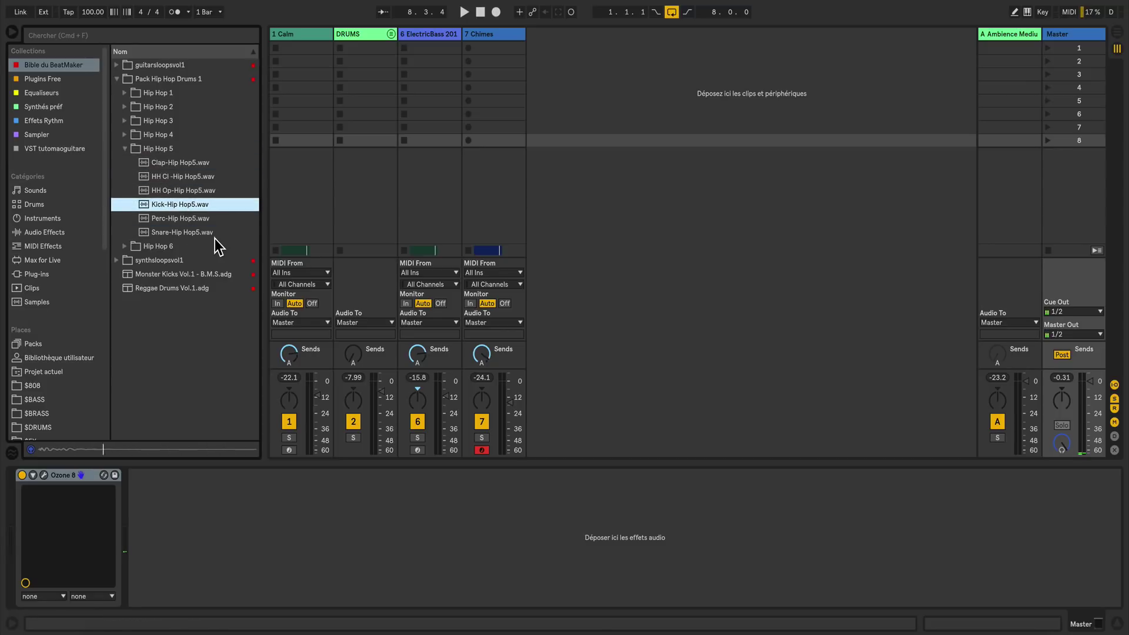
pyautogui.press('Down')
pyautogui.press('Down')
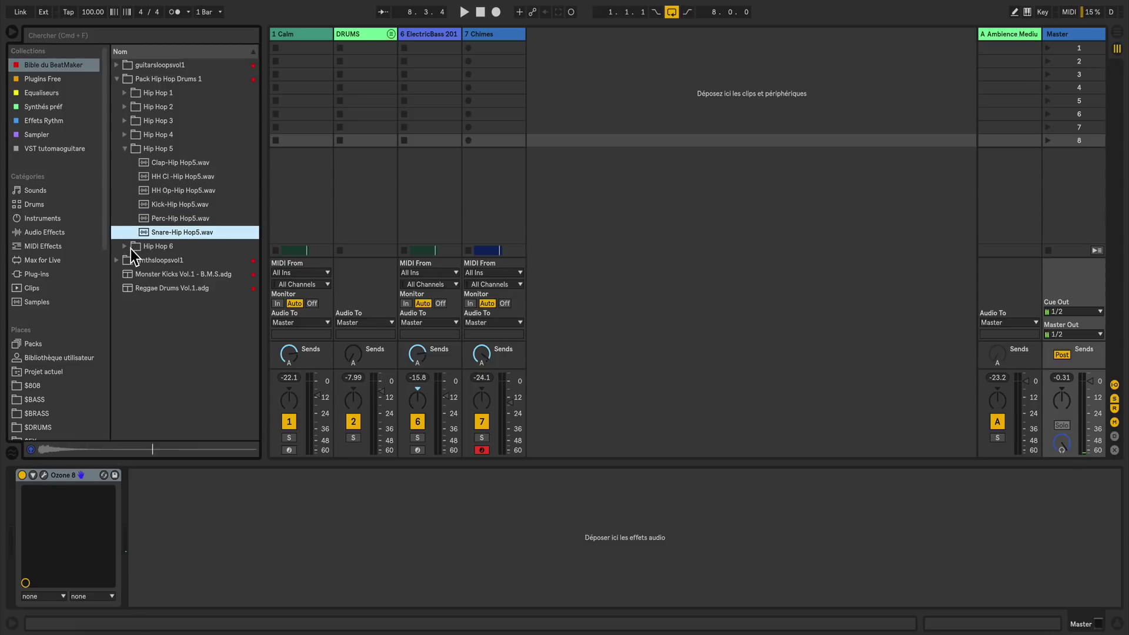
# - Expand the Hip Hop 6 folder and preview its drum samples through to Snare-Hip Hop6.wav
pyautogui.click(123, 246)
pyautogui.press('Down')
pyautogui.press('Down')
pyautogui.press('Down')
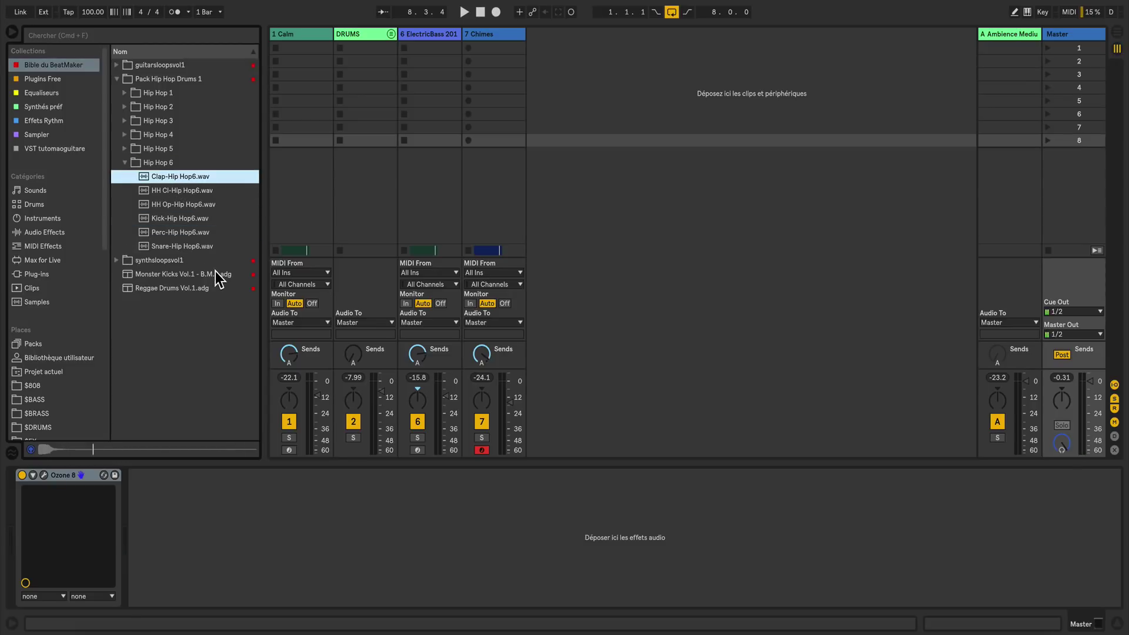
pyautogui.press('Down')
pyautogui.press('Down')
pyautogui.press('Down')
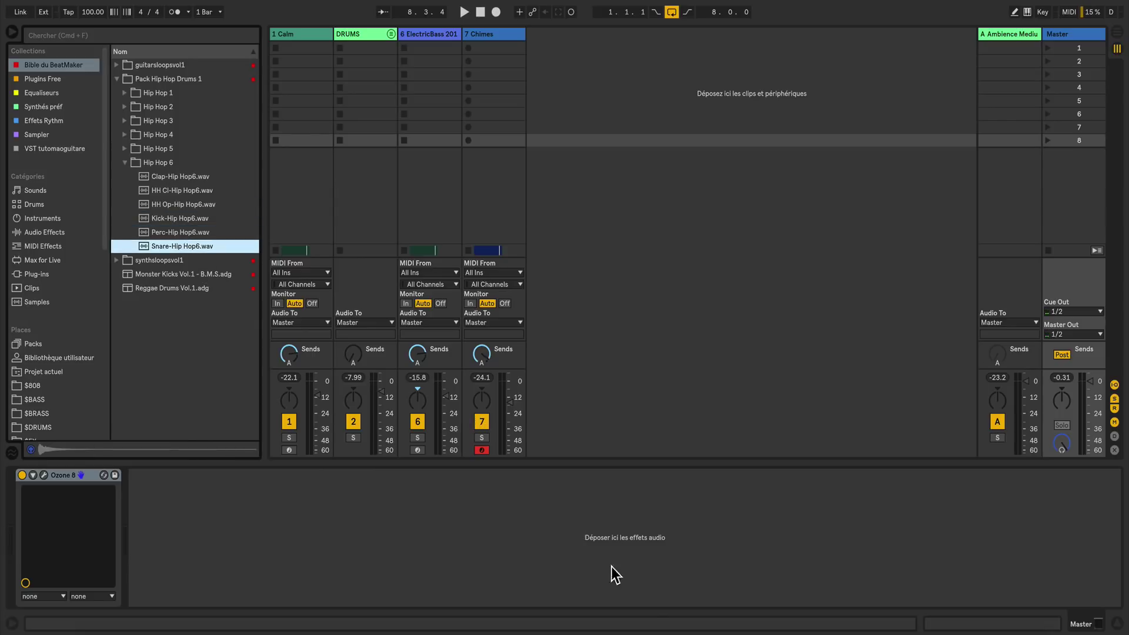
# - Switch to the web browser window showing the La Bible du BeatMaker Facebook group
pyautogui.rightClick(658, 625)
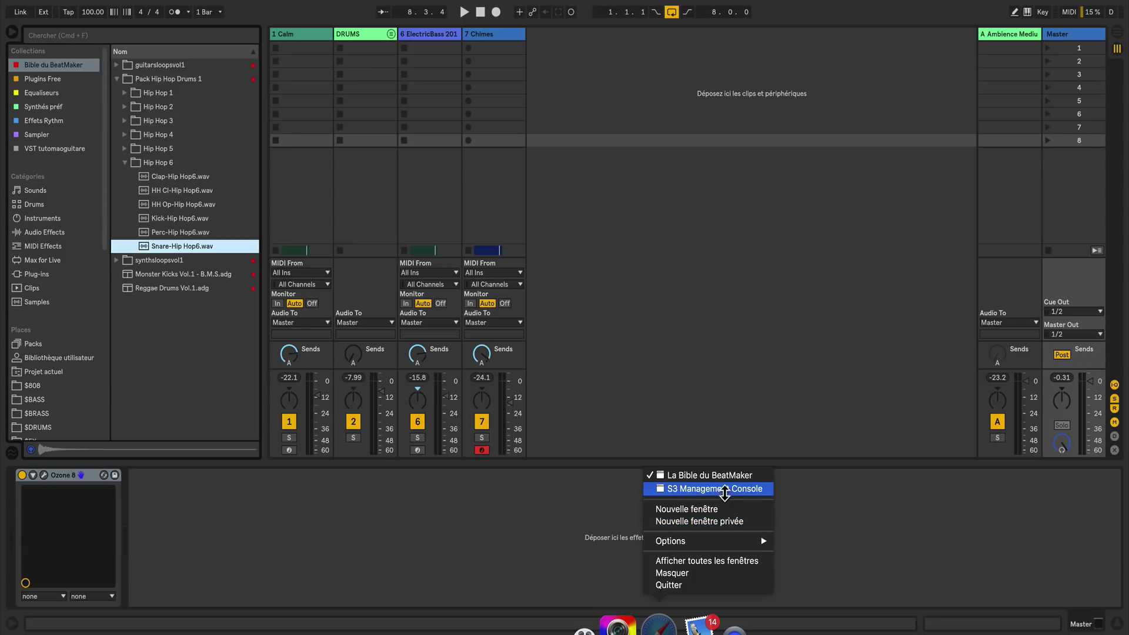
pyautogui.click(723, 477)
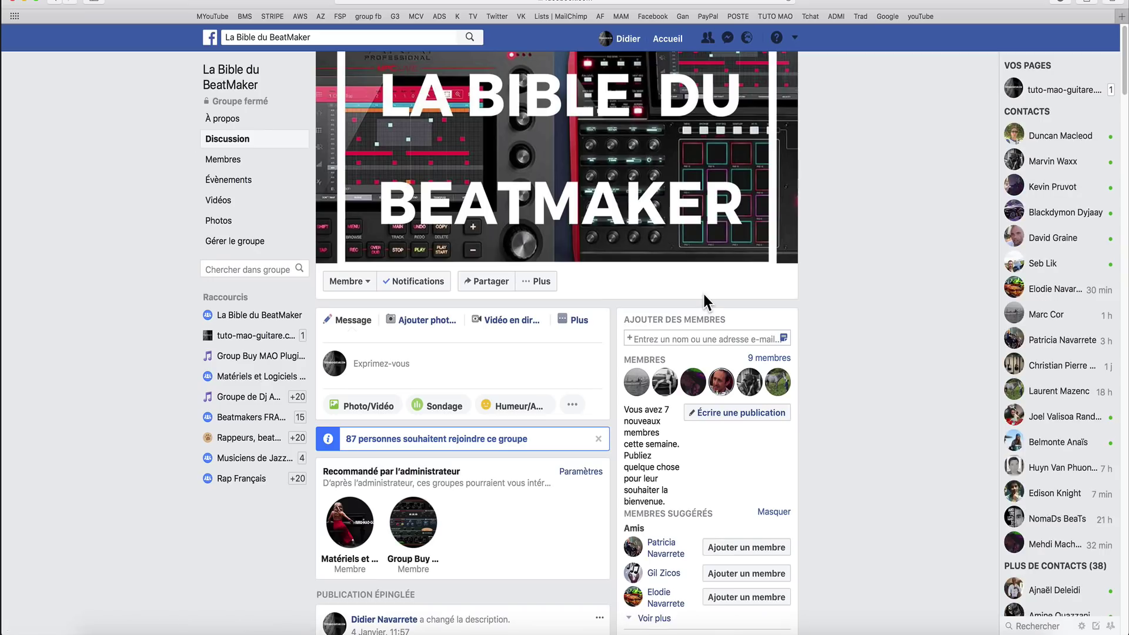